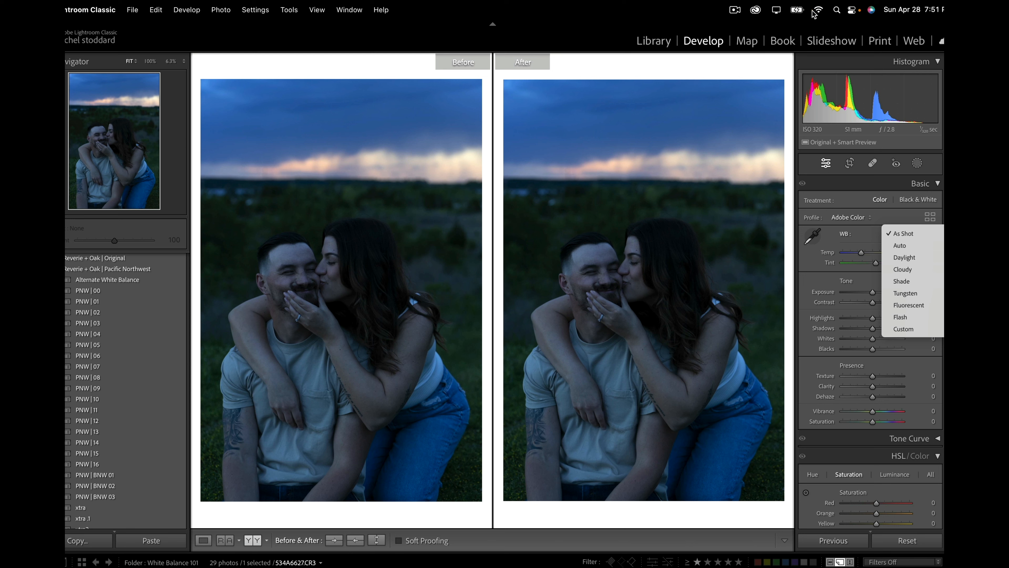
left_click(734, 9)
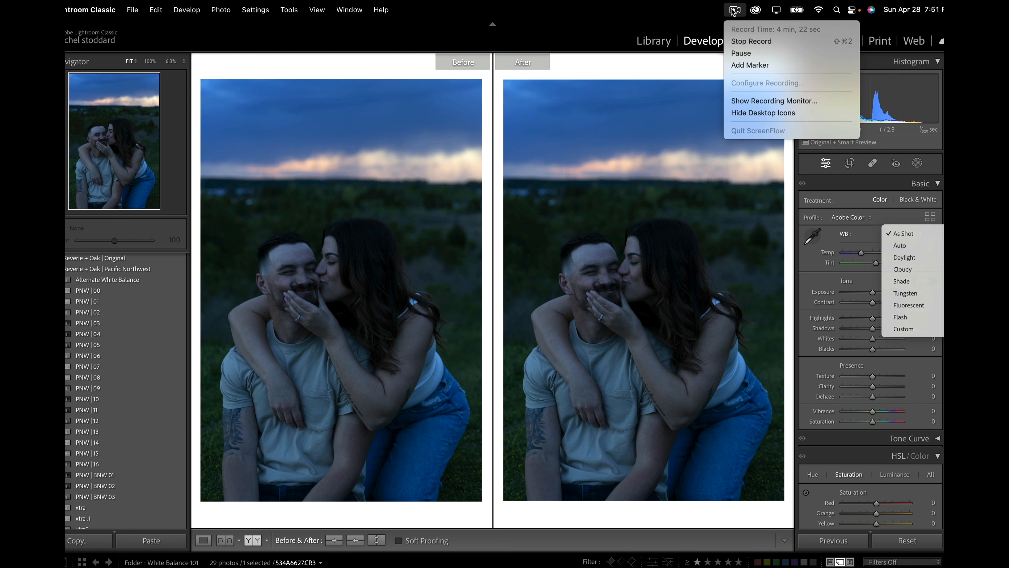
left_click(736, 53)
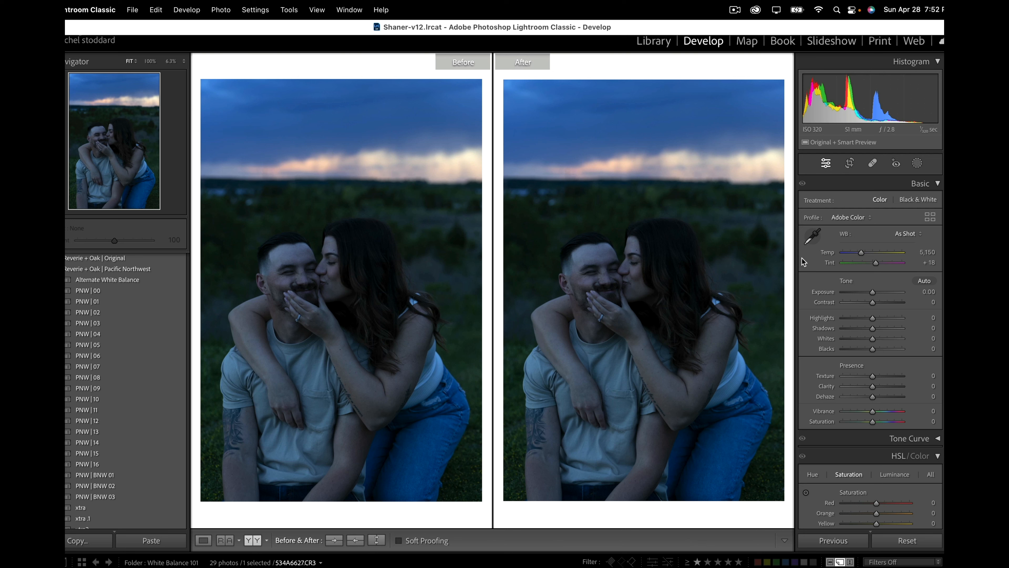
Step: Try a white balance sampled from the woman's jeans with Temp lowered to 9,373, and restore the As Shot white balance
left_click(812, 239)
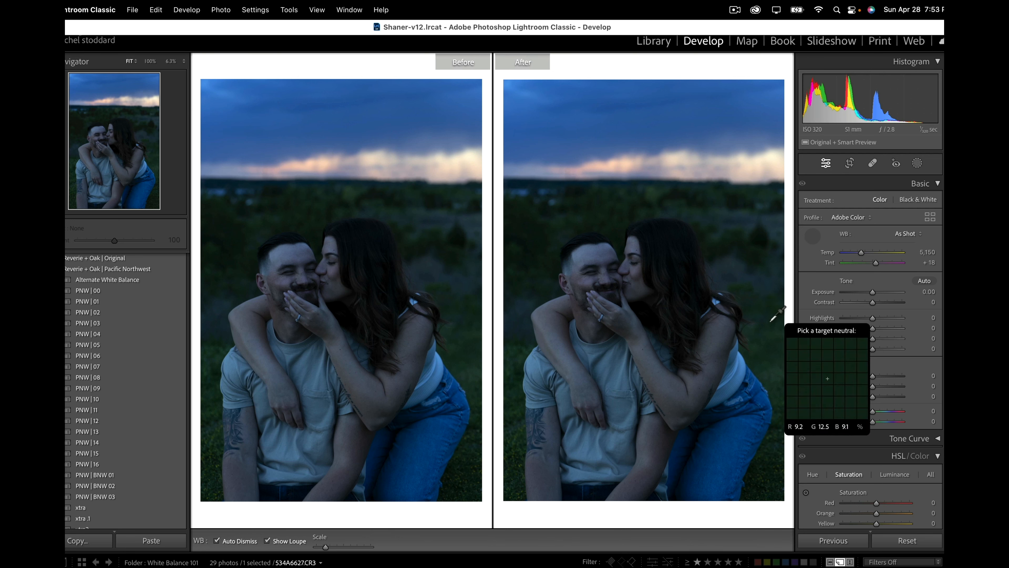
left_click(737, 372)
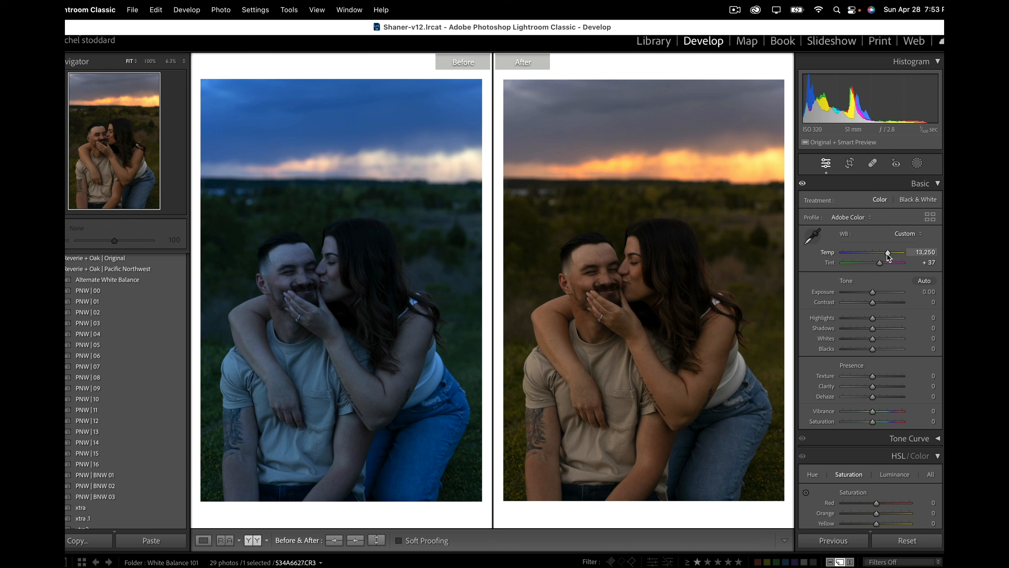
left_click_drag(888, 254, 881, 258)
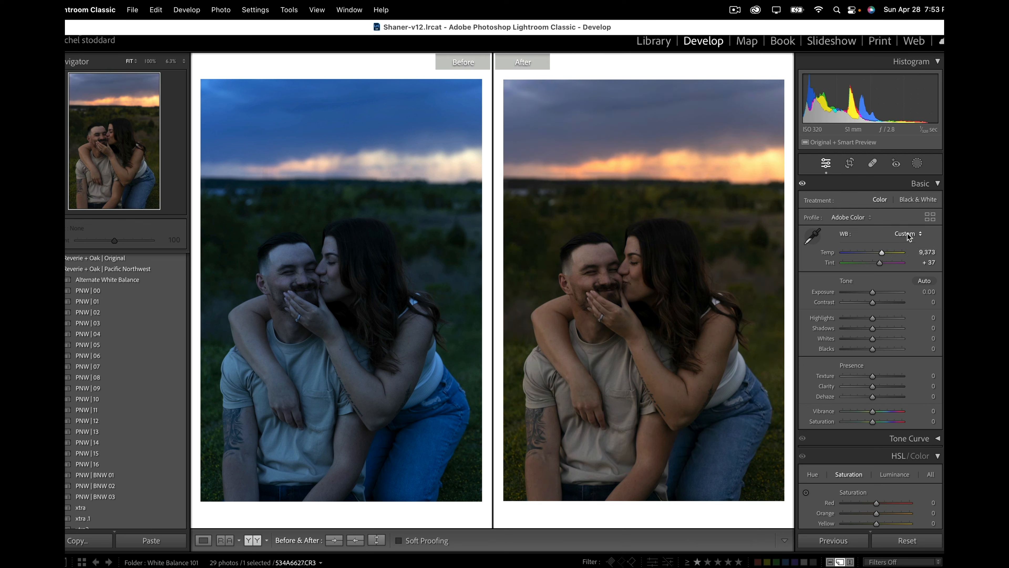
left_click(906, 234)
left_click(918, 141)
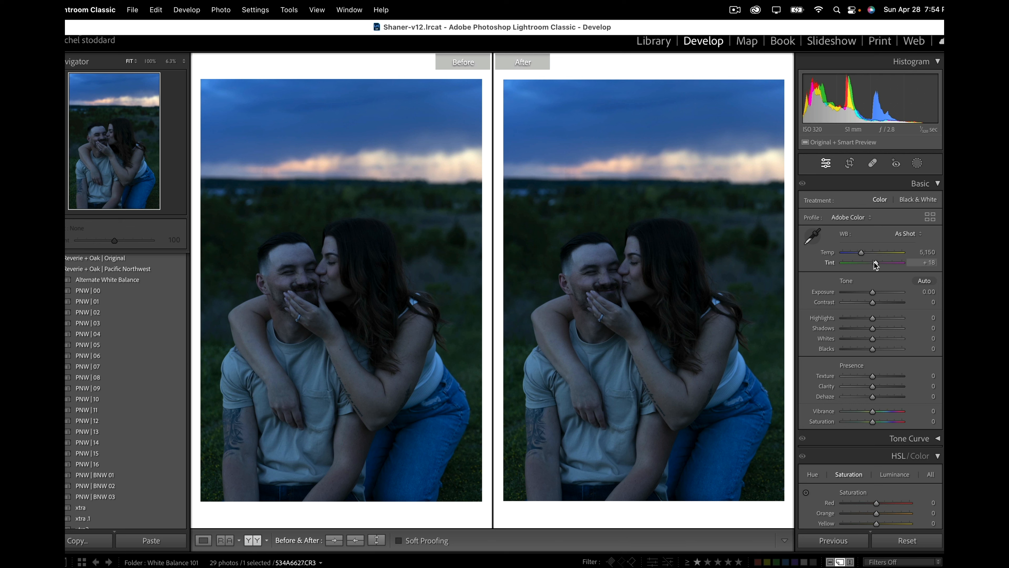
Step: Try the photo's Tint at +112 towards magenta and at −12 towards green
left_click_drag(876, 264, 894, 263)
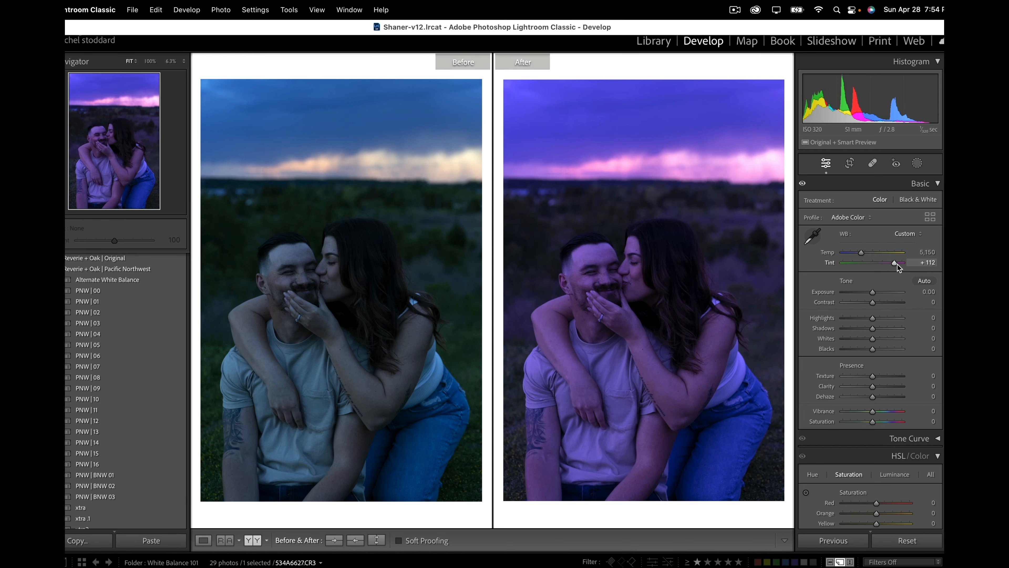
left_click_drag(897, 265, 875, 274)
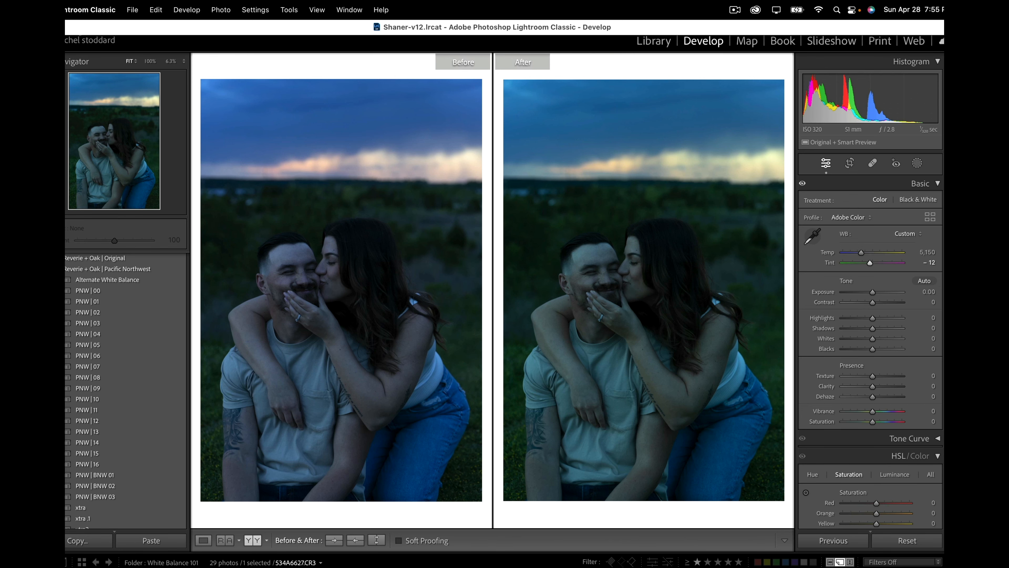
Step: Take Lightroom Classic out of full screen, minimize its window and switch to Safari
key("F6")
key("F6")
key("ctrl+super+f")
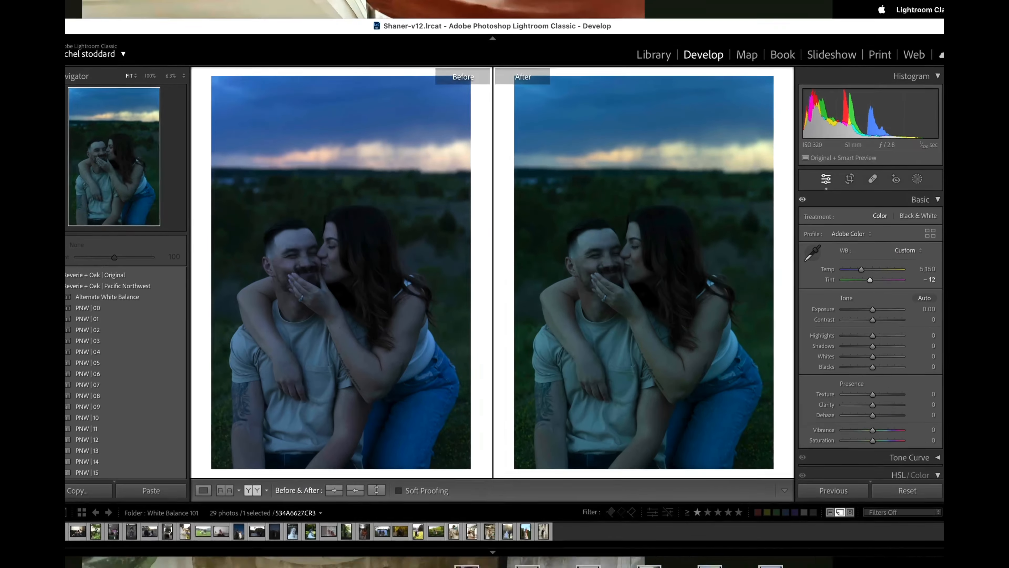
key("super+m")
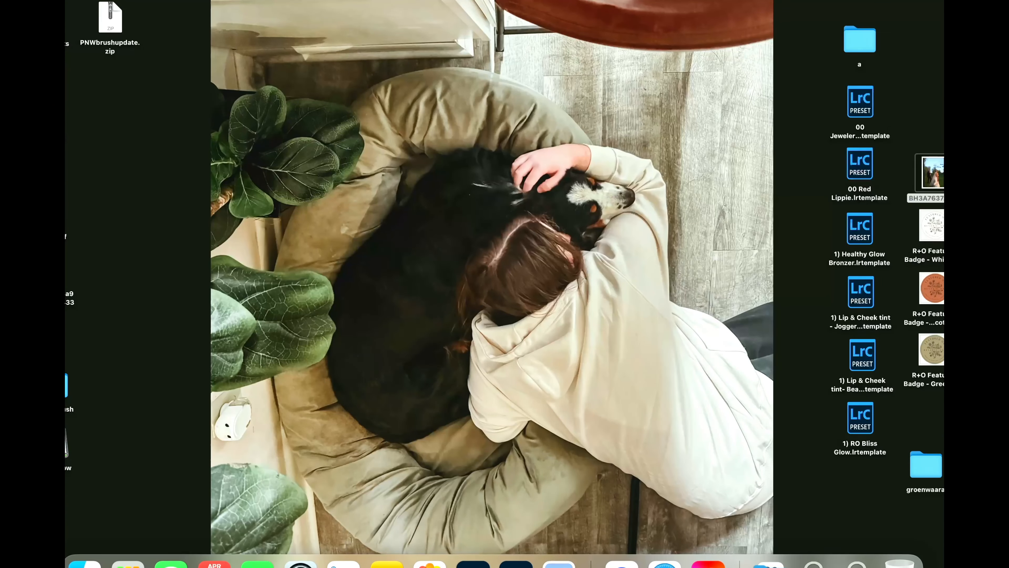
left_click(664, 563)
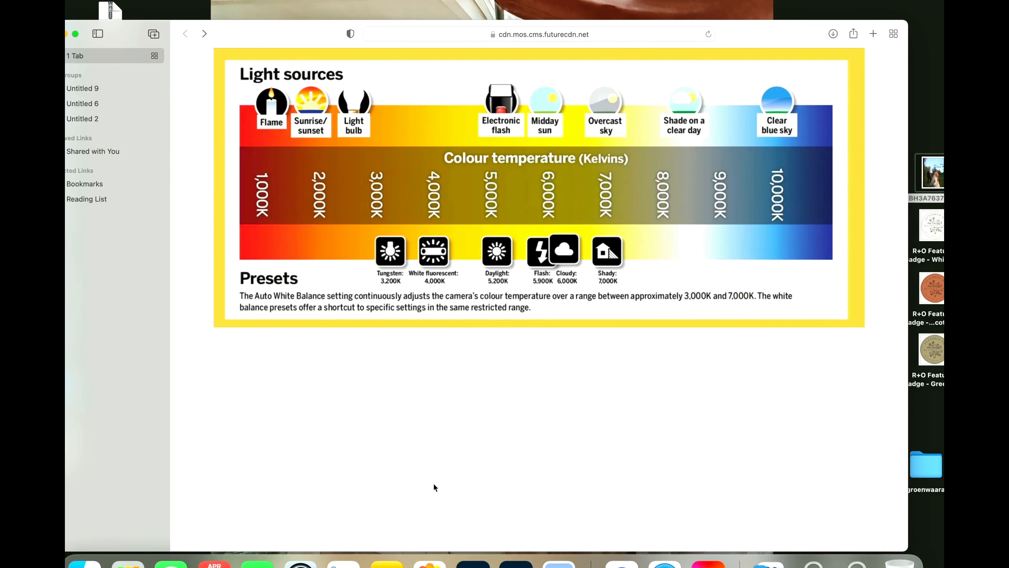
Step: Search ebay.com for SCREEN CALIBRATOR and browse the monitor calibration device listings
left_click(521, 31)
type("EBAY")
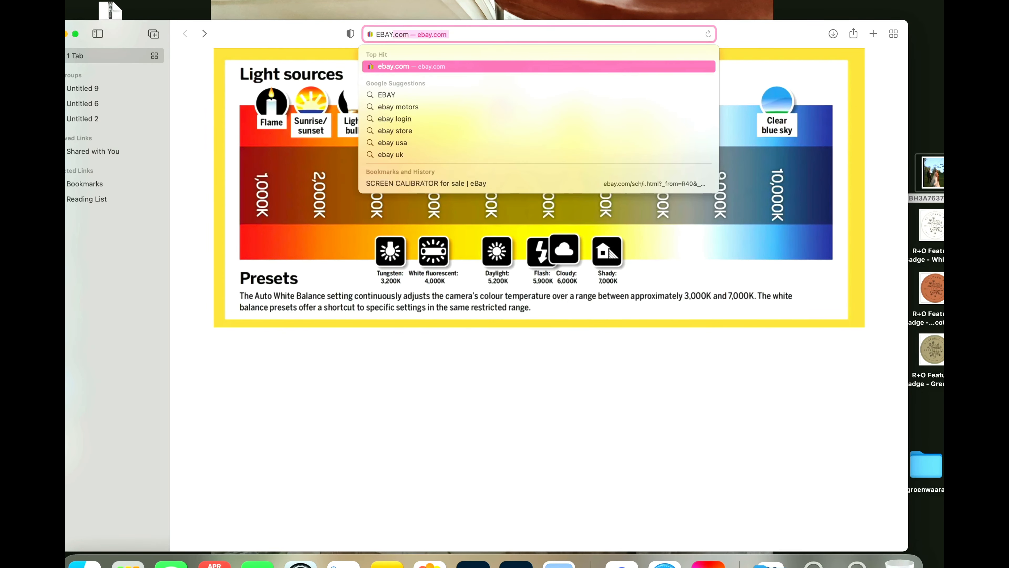
key("Return")
left_click(463, 84)
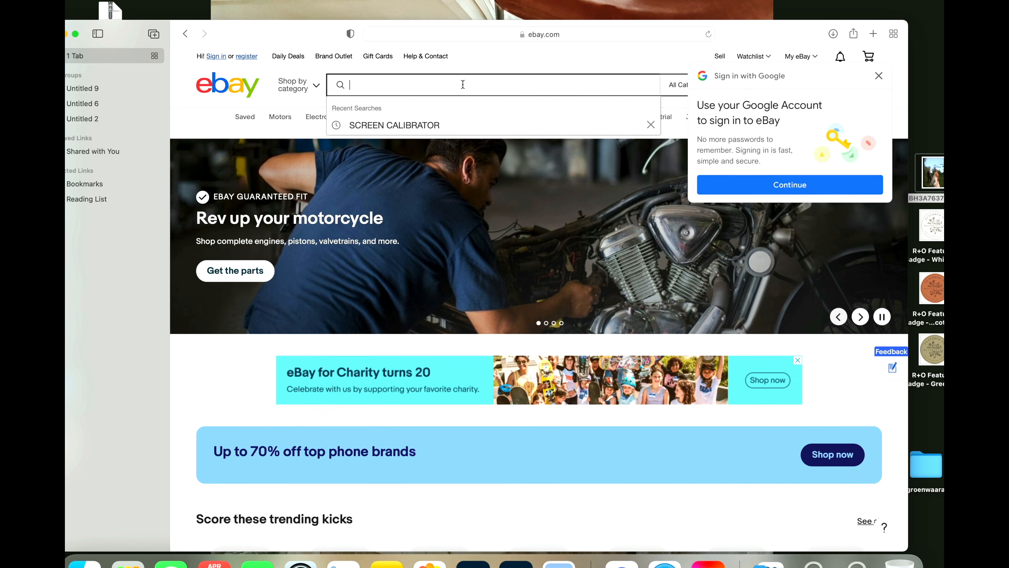
left_click(432, 126)
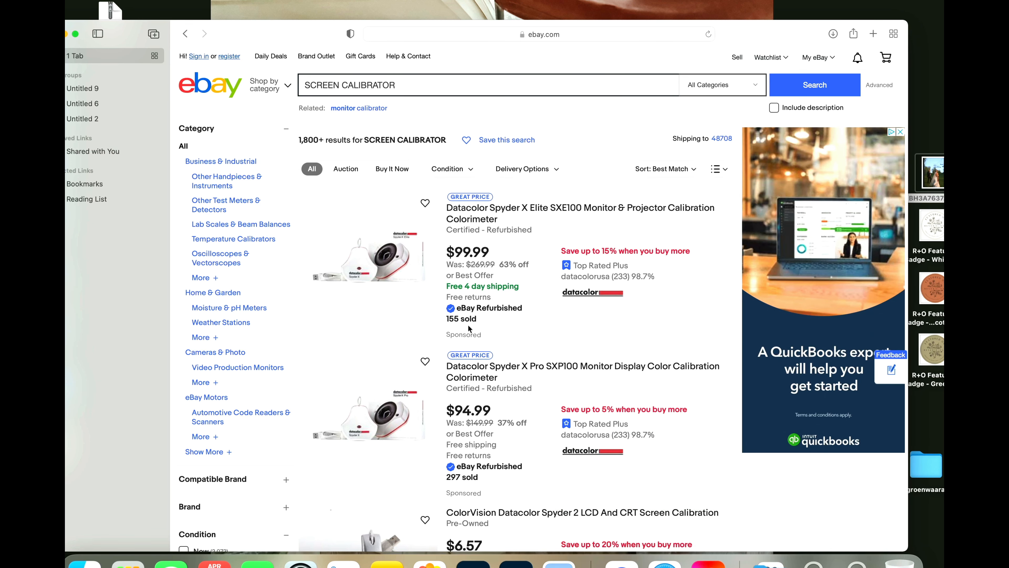
scroll(506, 343, "down", 3)
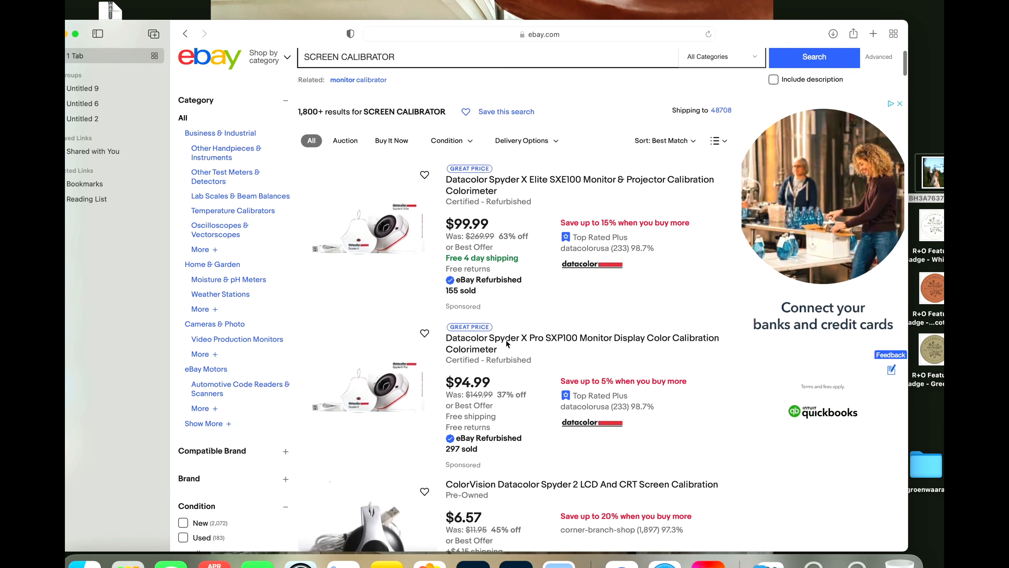
scroll(508, 344, "down", 1)
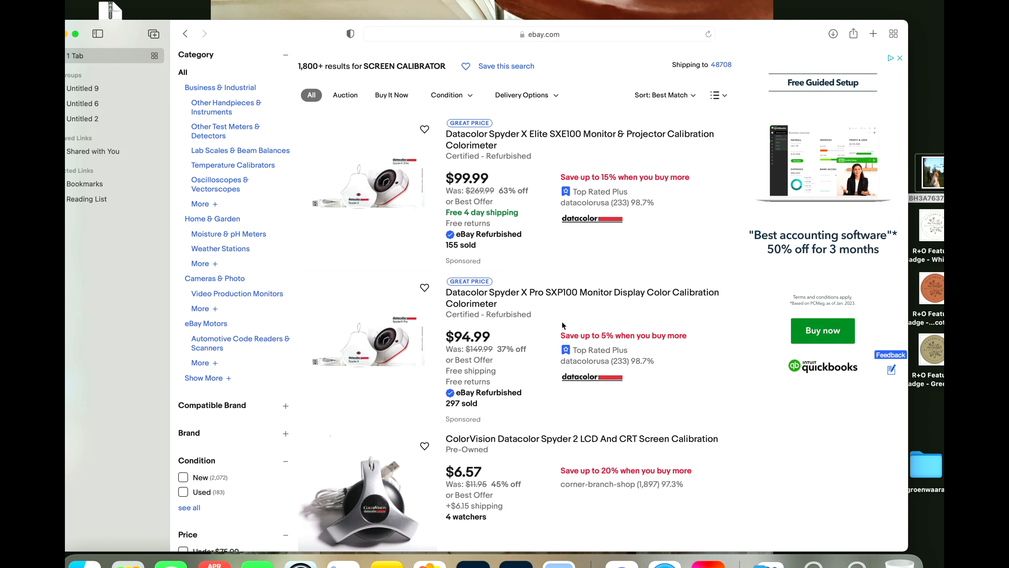
scroll(547, 309, "down", 15)
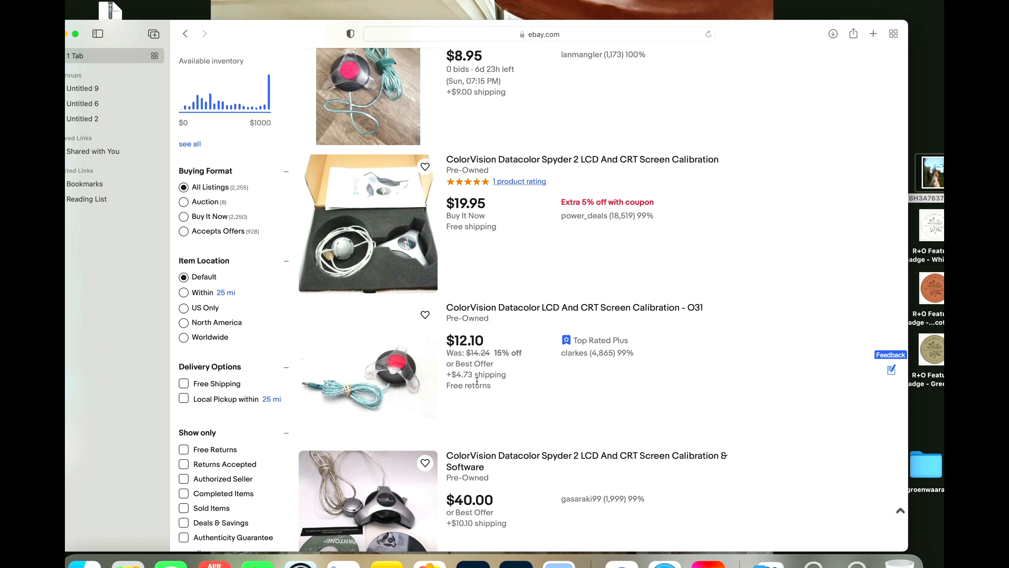
Step: Minimize the browser, return to Lightroom Classic and raise the couple photo's Exposure to +1.20 and Temp to 9,954
left_click(66, 34)
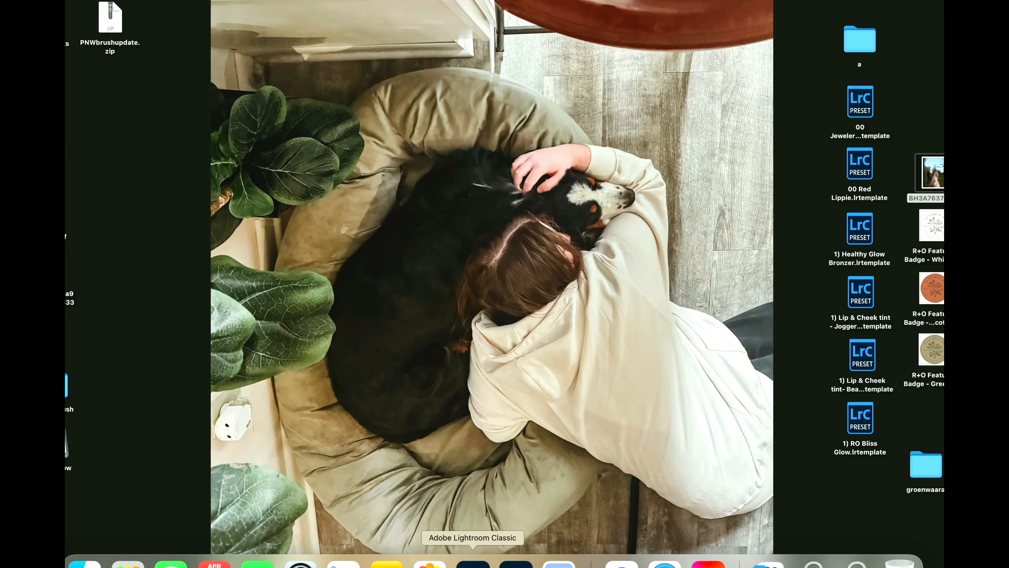
left_click(472, 563)
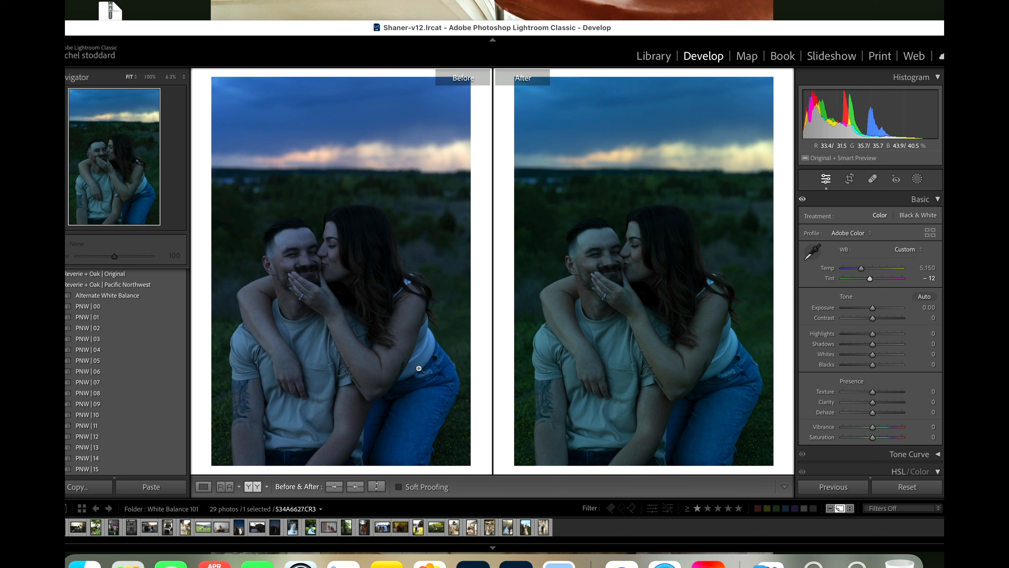
left_click_drag(872, 308, 879, 310)
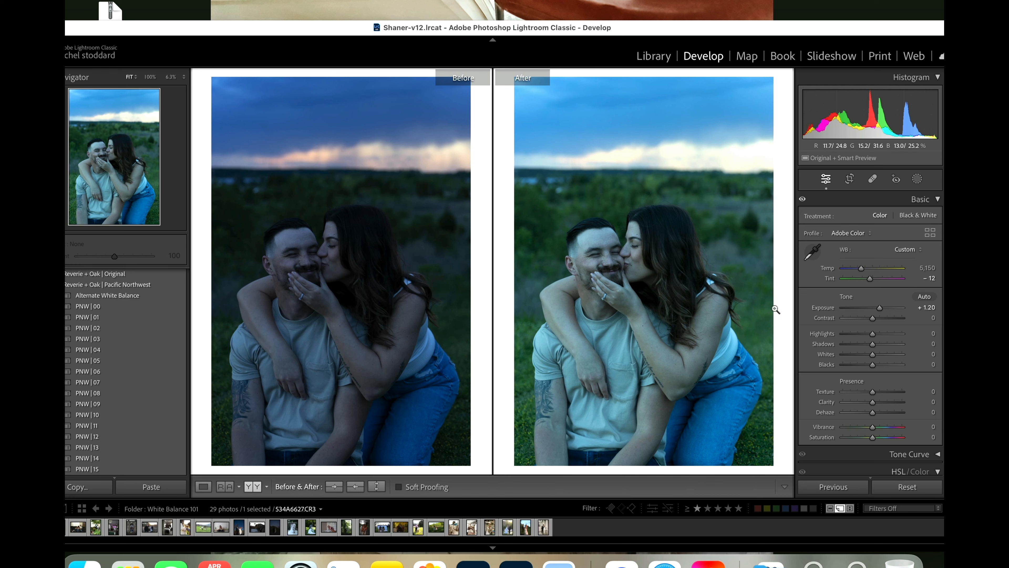
left_click_drag(861, 269, 883, 267)
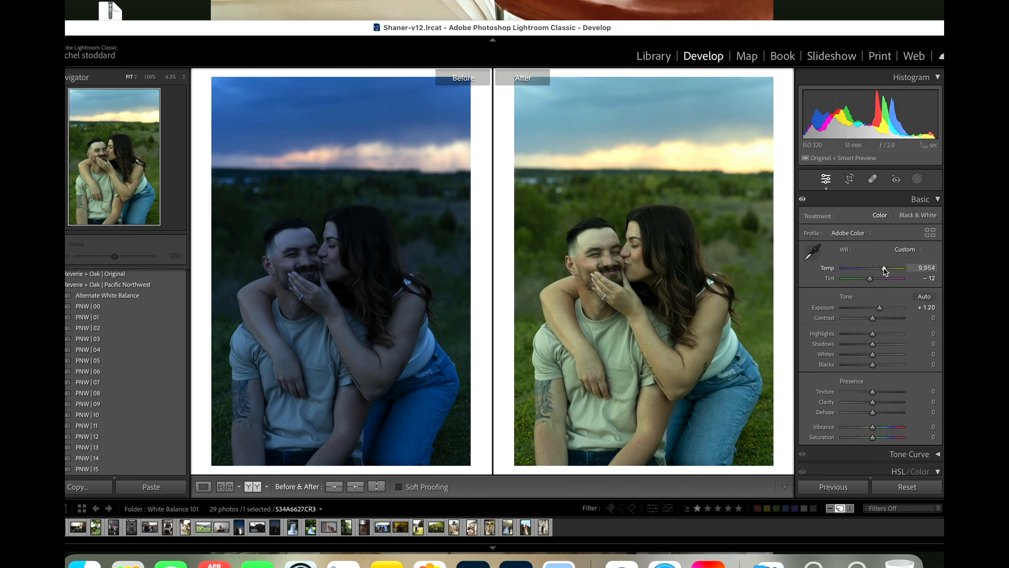
Step: Reset the photo's Tint to its original +18, trying −44 in between for comparison
double_click(870, 279)
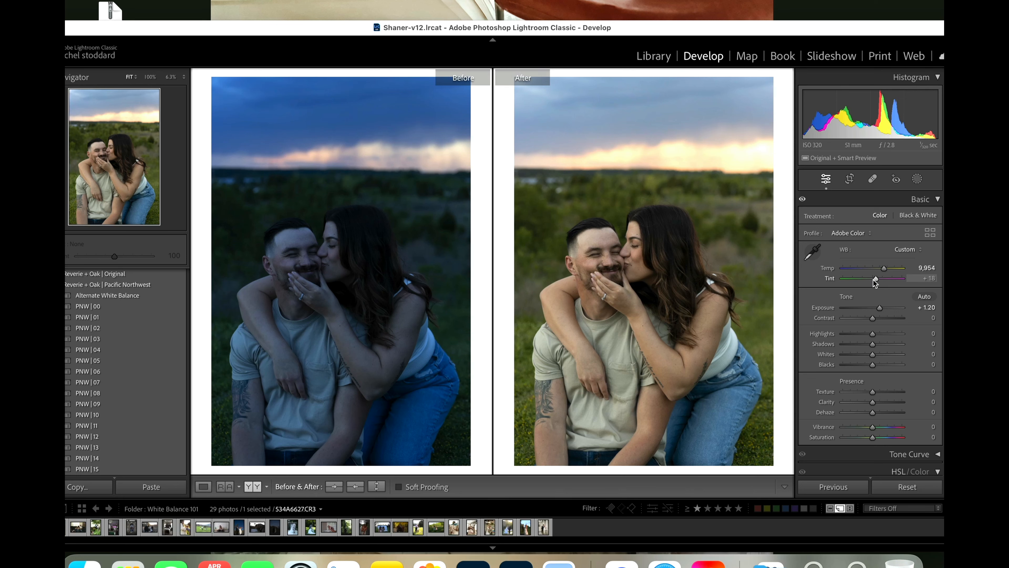
left_click_drag(875, 279, 862, 281)
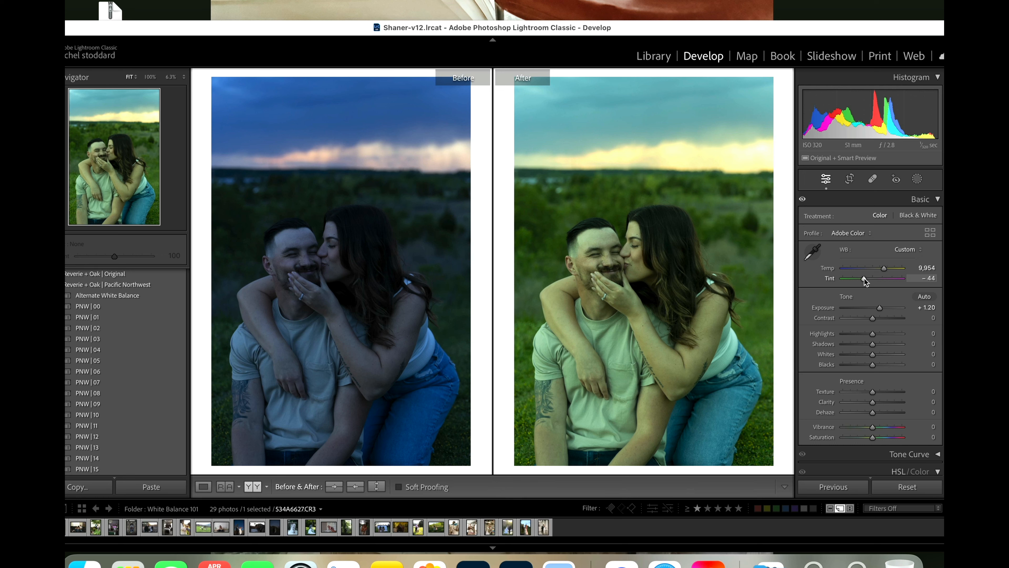
double_click(864, 278)
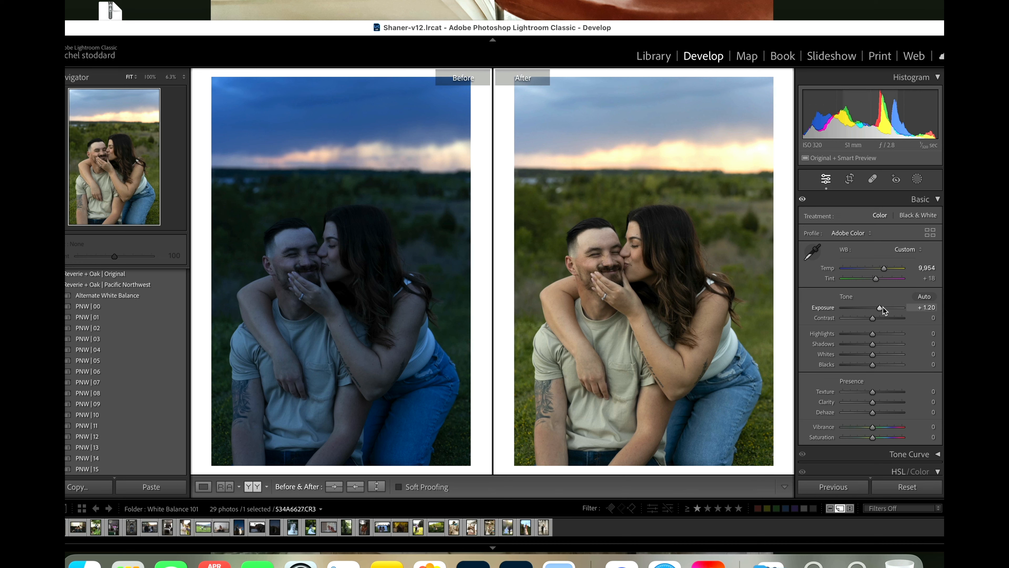
Step: Raise the photo's Exposure to +1.35 and warm its white balance to Temp 13,320 and Tint +21
left_click_drag(879, 308, 880, 308)
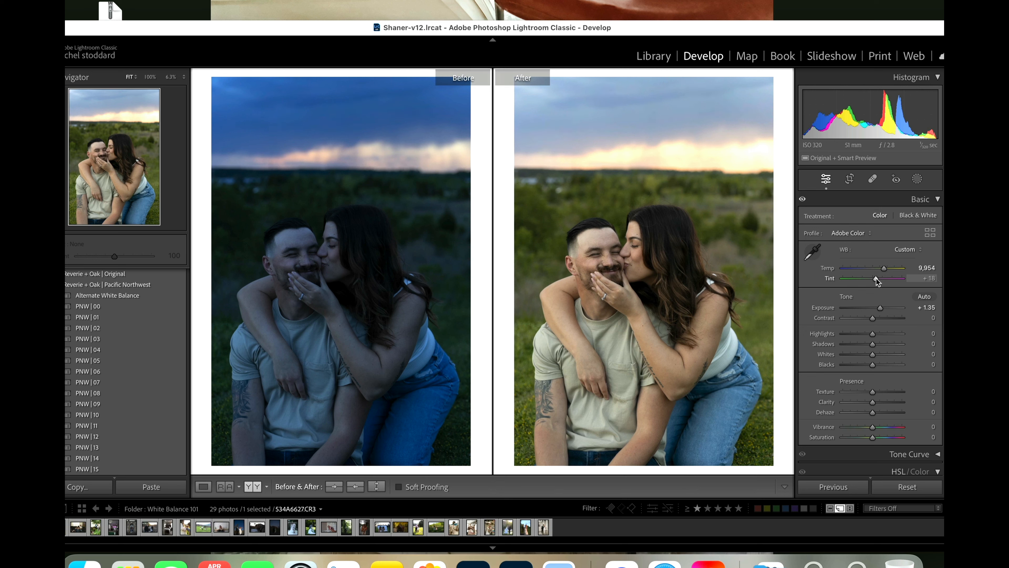
left_click_drag(876, 279, 877, 280)
left_click_drag(881, 280, 875, 302)
mouse_move(884, 268)
left_mouse_down()
mouse_move(921, 274)
mouse_move(800, 289)
mouse_move(888, 292)
mouse_move(879, 280)
mouse_move(894, 280)
mouse_move(881, 279)
left_mouse_up()
left_click(876, 280)
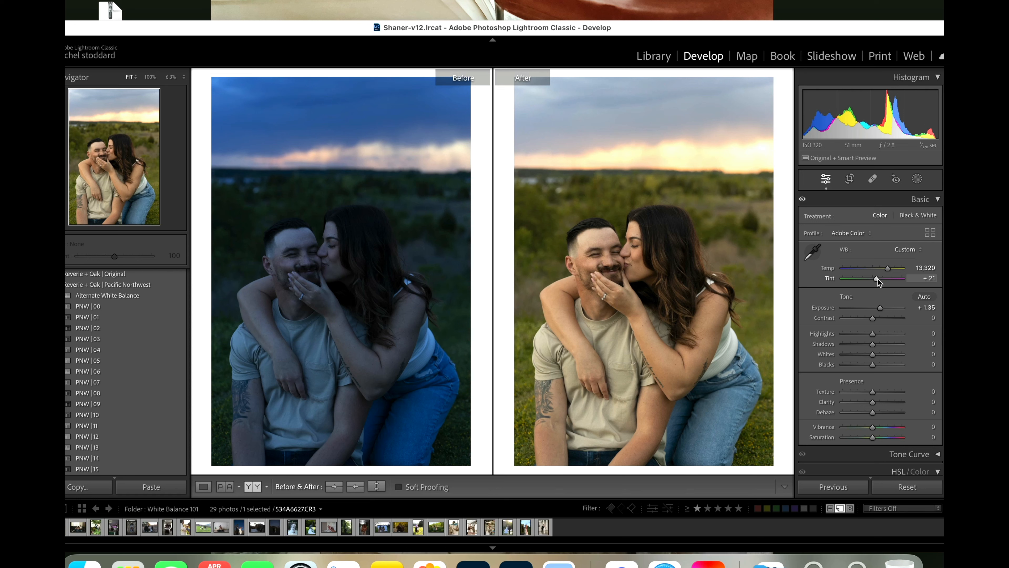
Step: Fine-tune the photo's white balance to Tint +17 and Temp 13,390
left_click_drag(878, 279, 879, 279)
left_click_drag(880, 278, 875, 278)
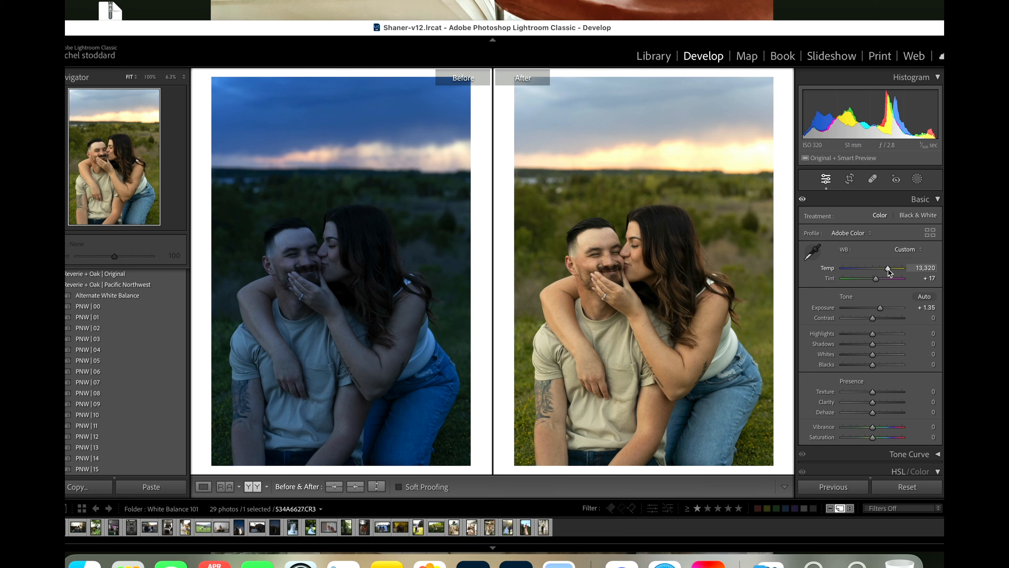
left_click_drag(887, 270, 888, 270)
left_click_drag(889, 268, 887, 268)
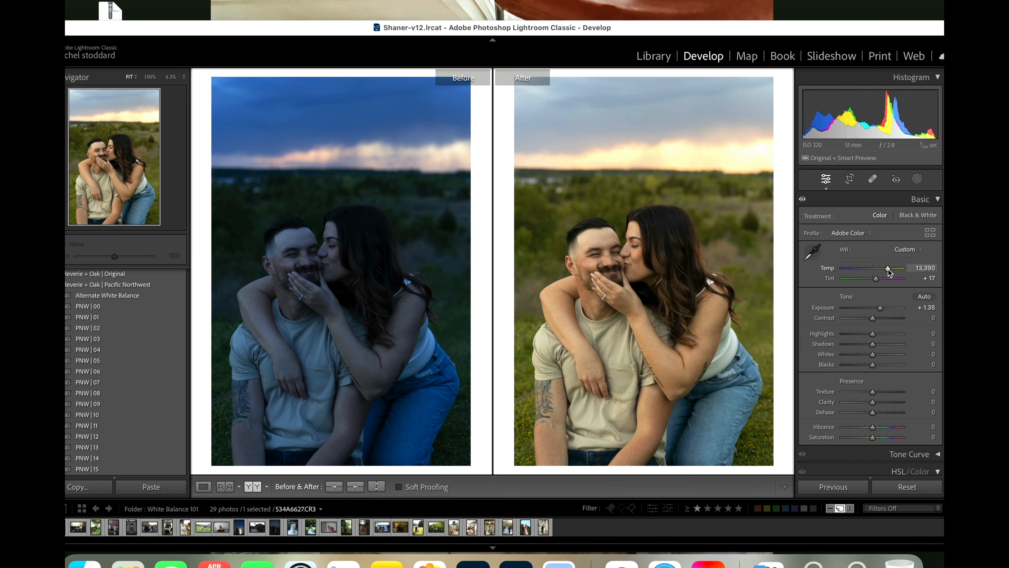
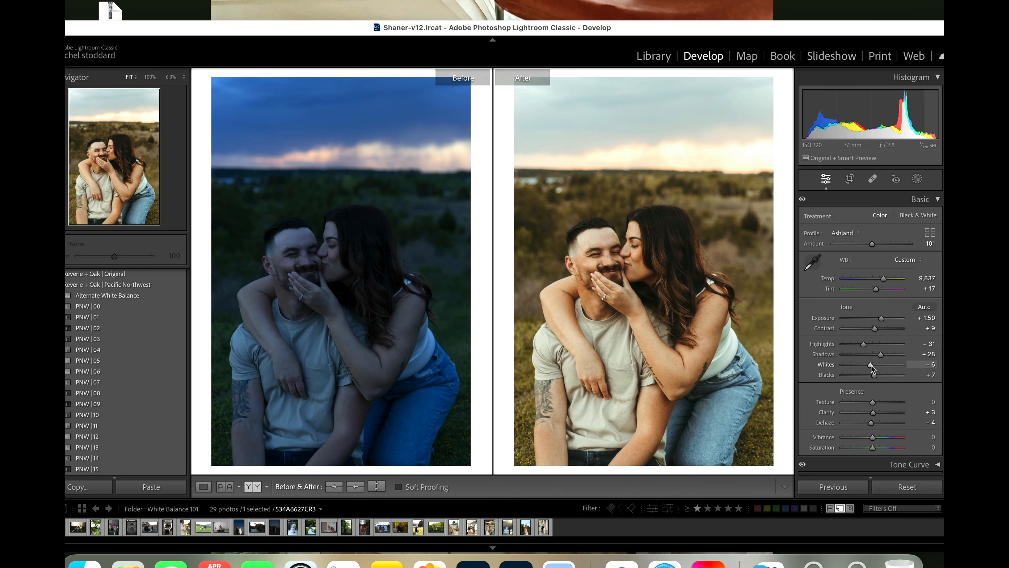
Step: Set the embracing couple photo's Shadows to +37, Whites to +31, Clarity to −13 and Texture to −7
mouse_move(871, 365)
left_mouse_down()
mouse_move(883, 376)
mouse_move(885, 360)
left_mouse_up()
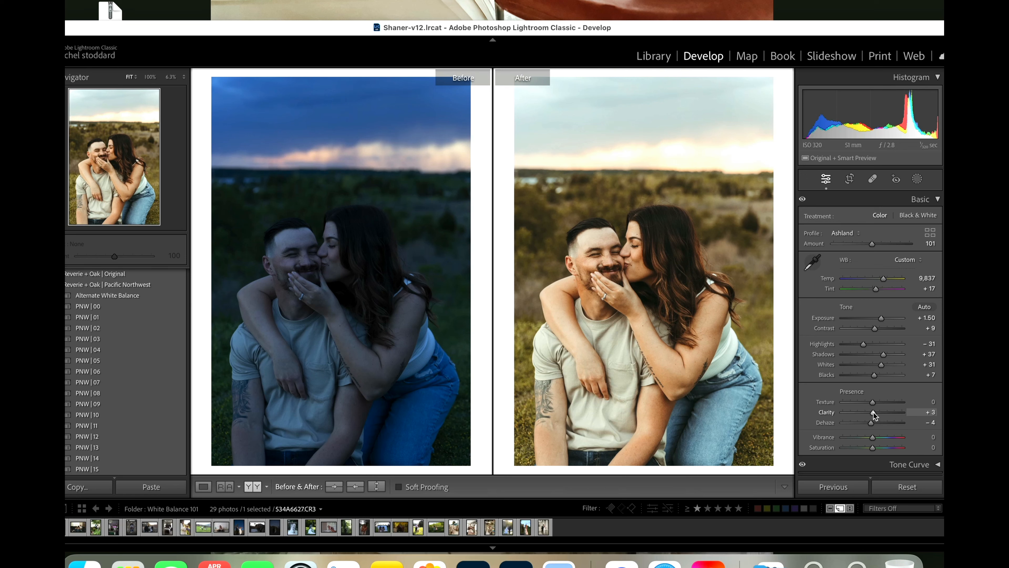
left_click_drag(873, 411, 868, 412)
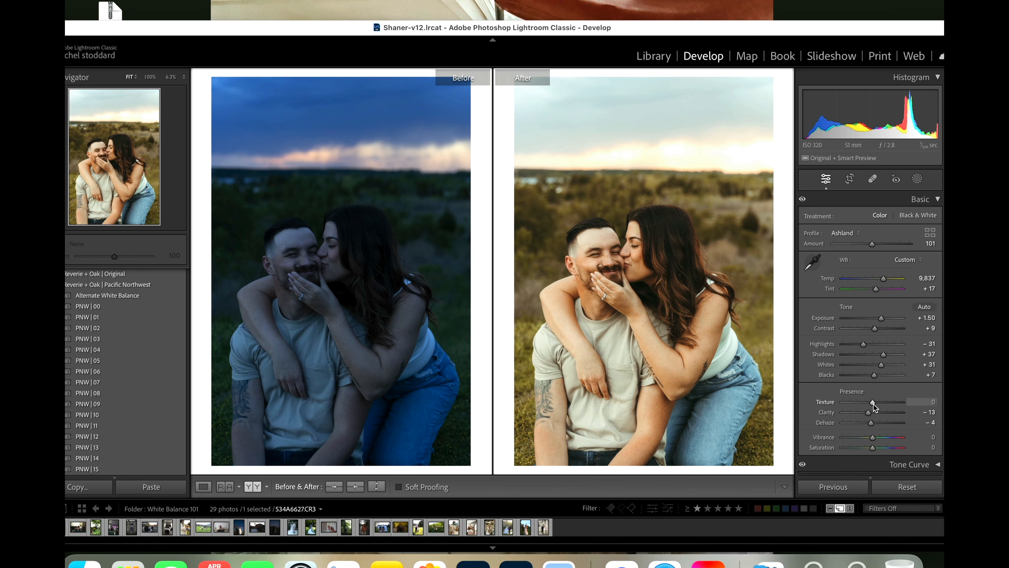
scroll(871, 407, "down", 7)
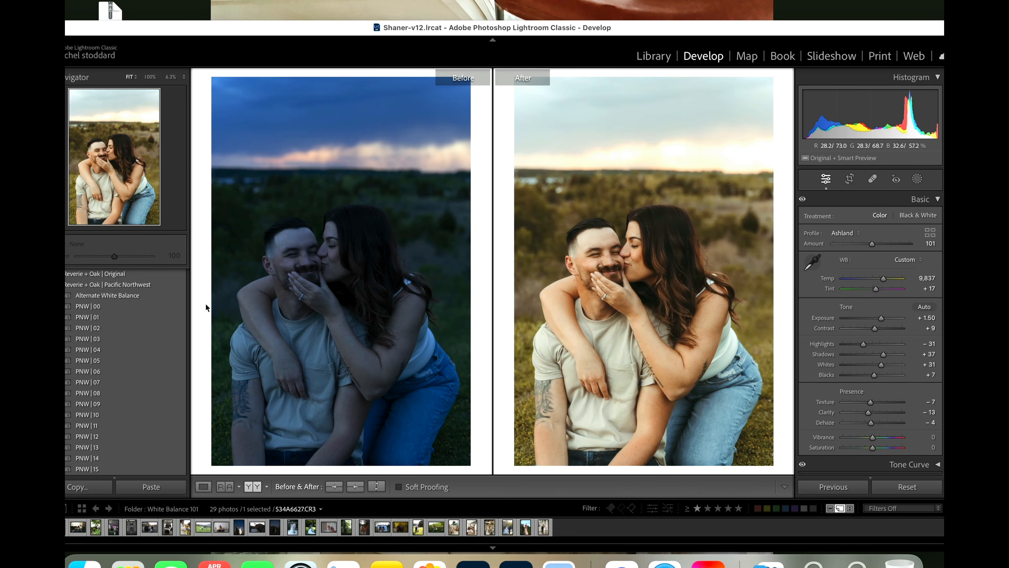
Step: Try the Alternate White Balance preset on the embracing couple photo and undo it
left_click(114, 297)
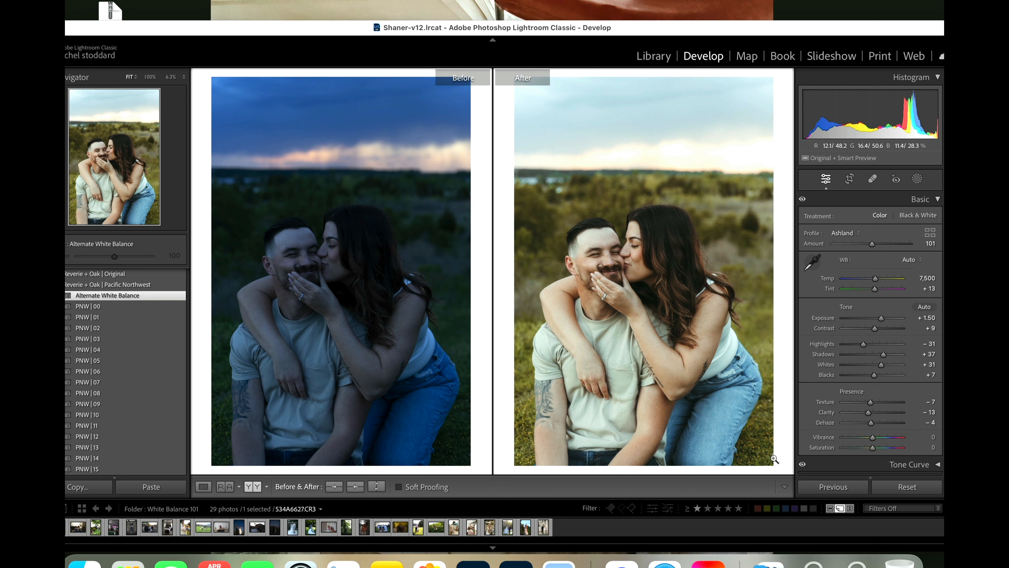
key("super+z")
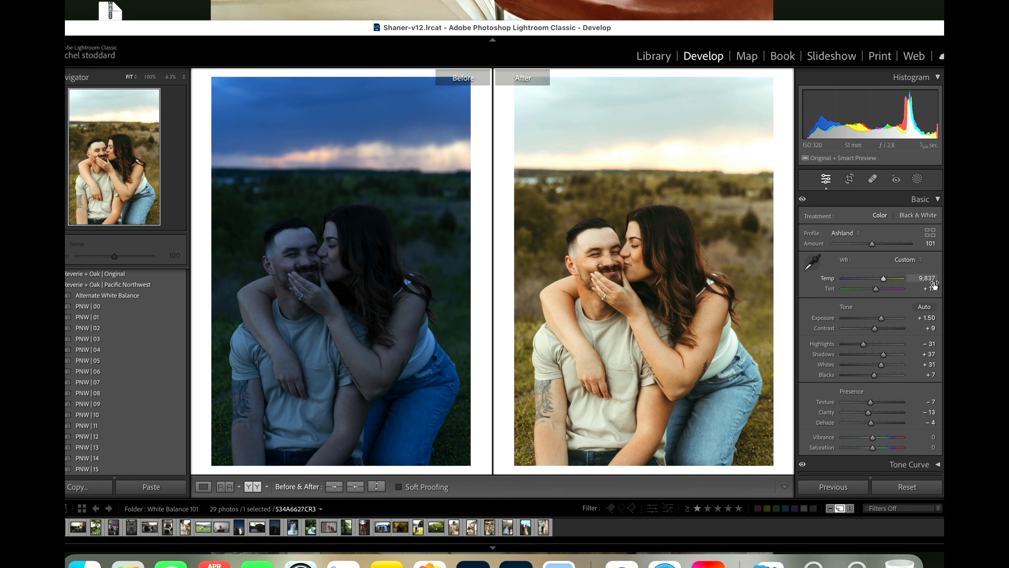
Step: Try the Daylight and Cloudy white balance options on the embracing couple photo
left_click(907, 259)
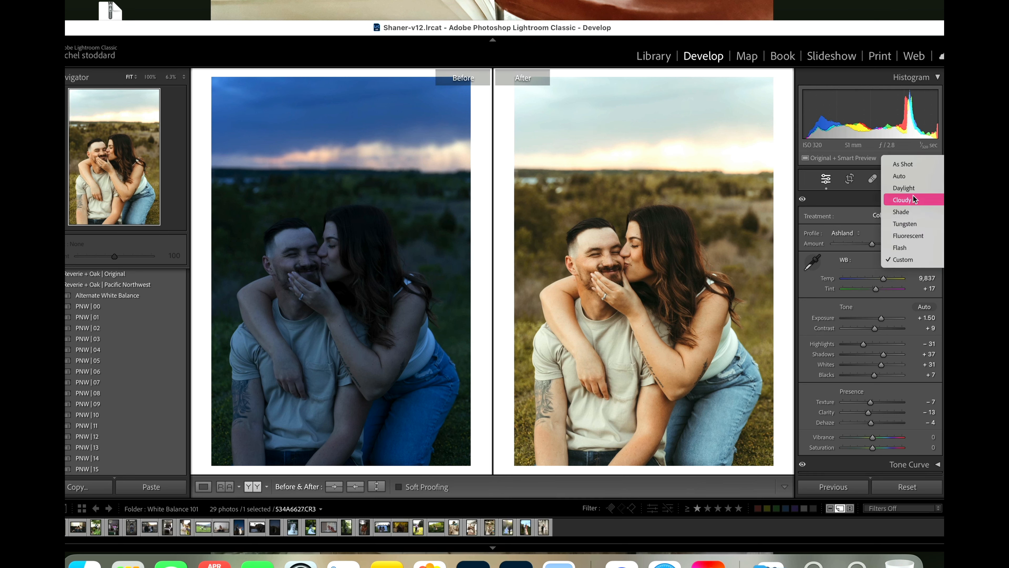
left_click(911, 188)
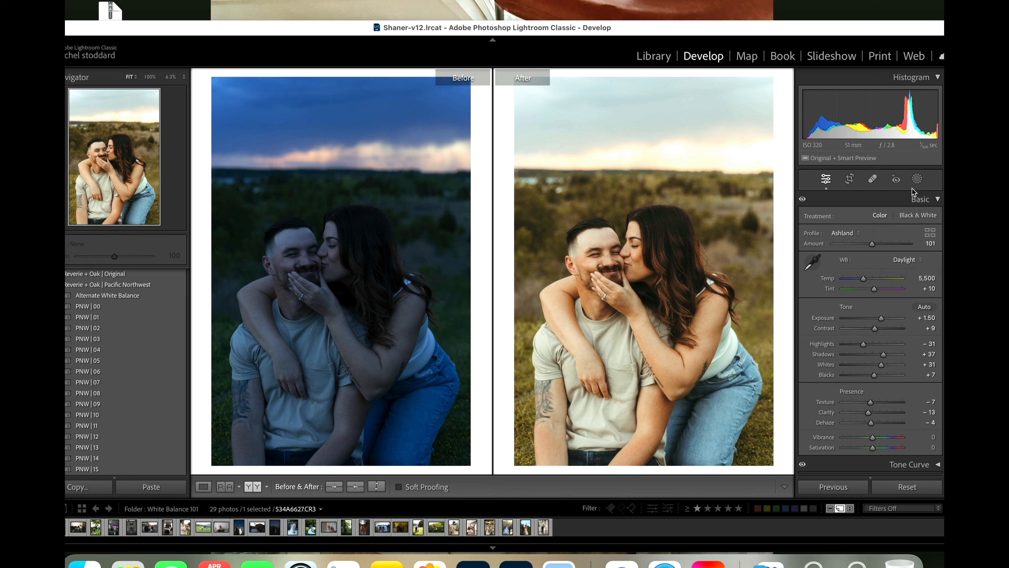
left_click(914, 259)
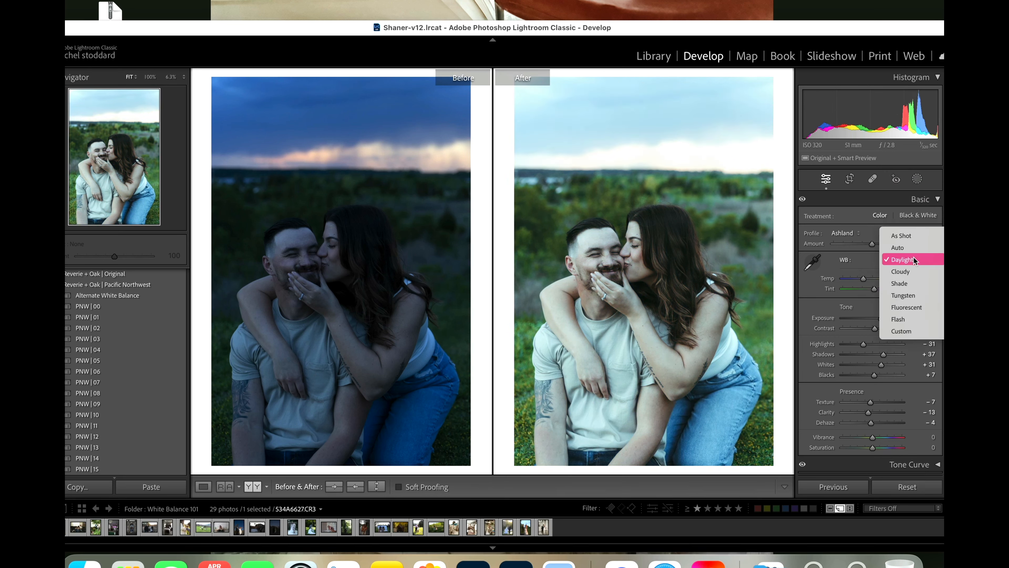
left_click(912, 270)
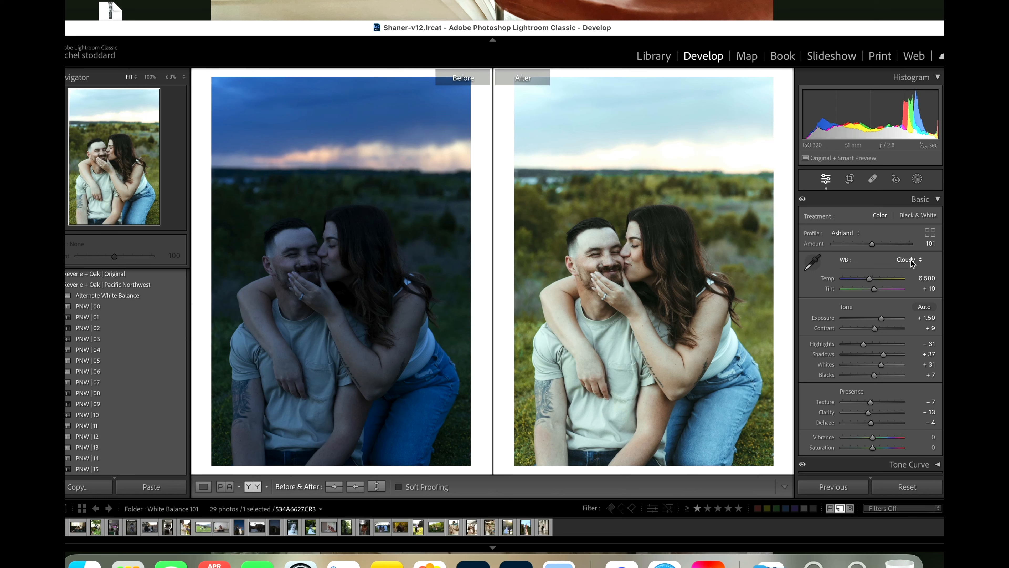
Step: Apply the Shade white balance to the embracing couple photo and refine it to Tint +17 and Temp 8,546
left_click(910, 260)
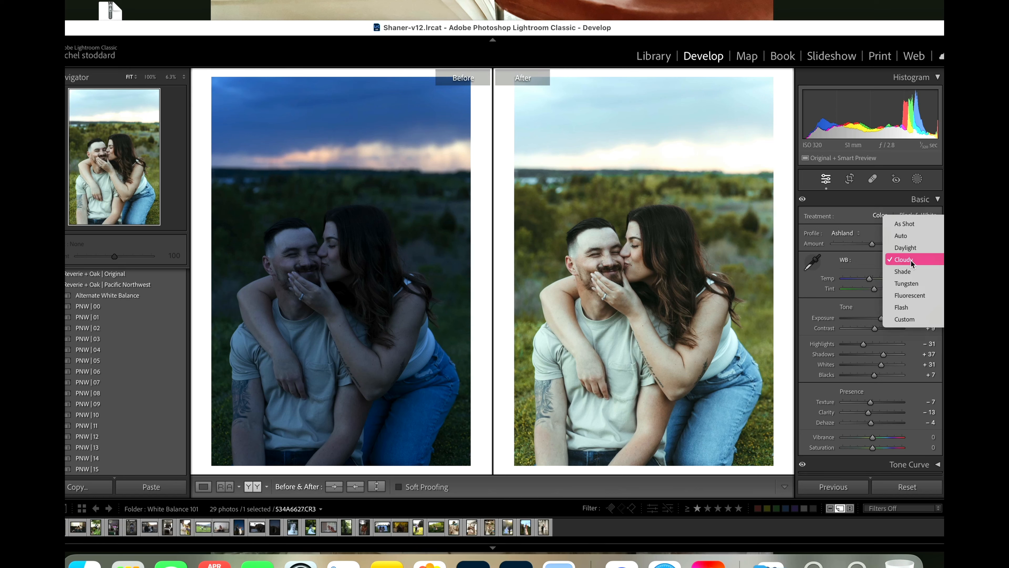
left_click(910, 271)
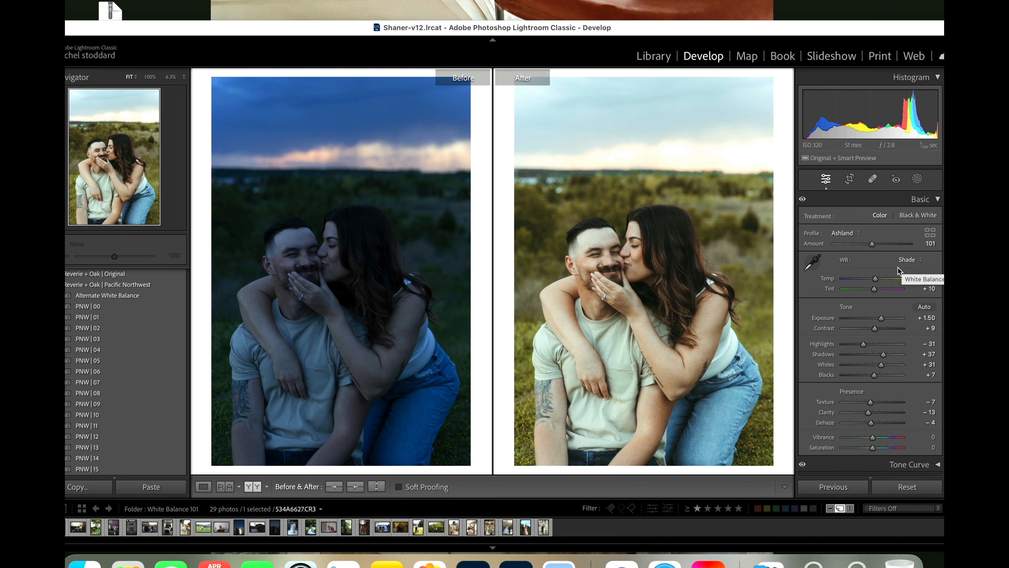
left_click_drag(873, 288, 875, 289)
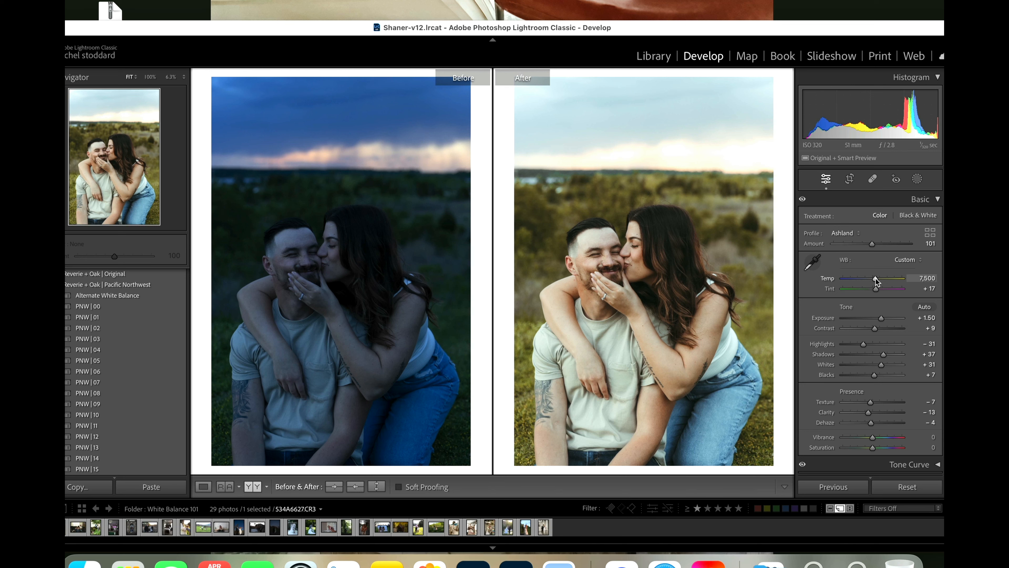
left_click_drag(876, 282, 881, 281)
left_click_drag(879, 279, 880, 283)
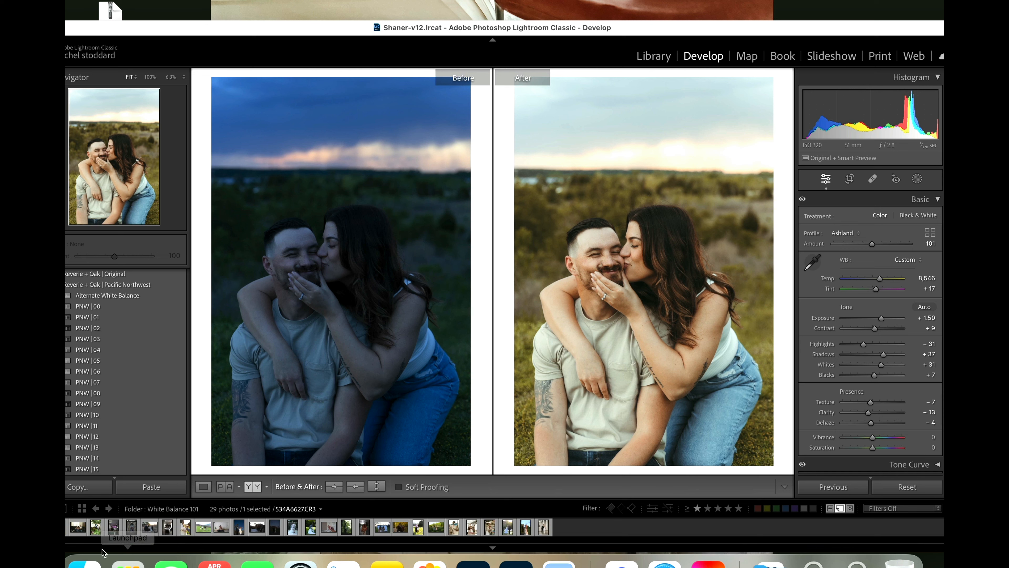
Step: Open the photo of the couple standing in the dry grass field and raise its Exposure to +0.45
left_click(62, 530)
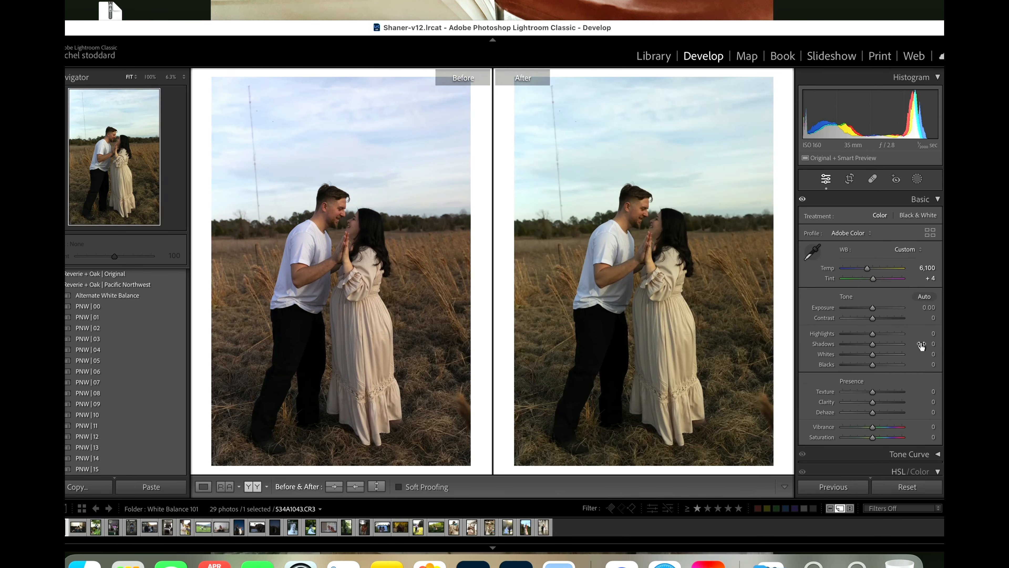
left_click_drag(871, 306, 874, 307)
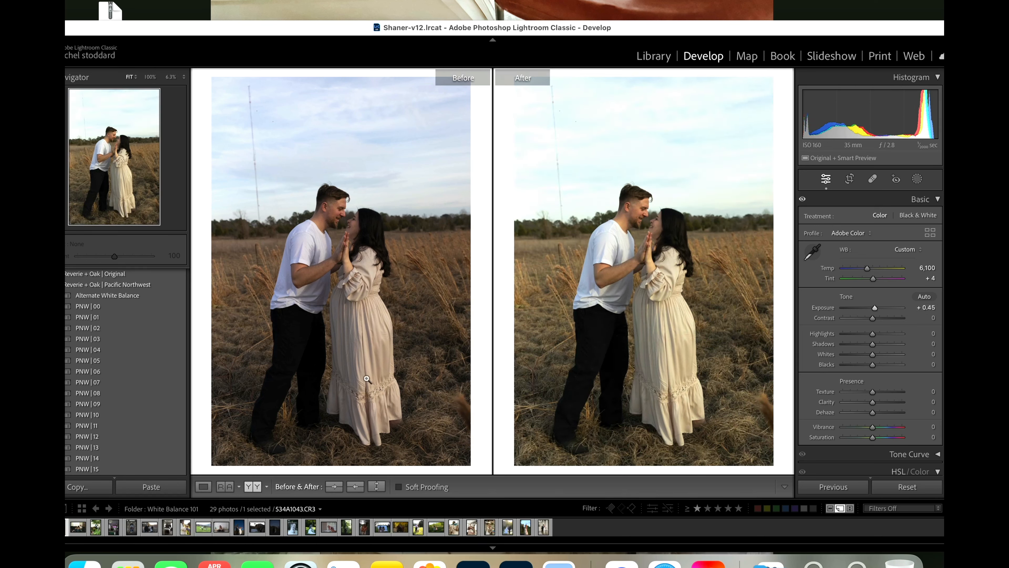
Step: Apply the PNW | 11 preset to the field couple photo and raise its Shadows to +32
left_click(136, 428)
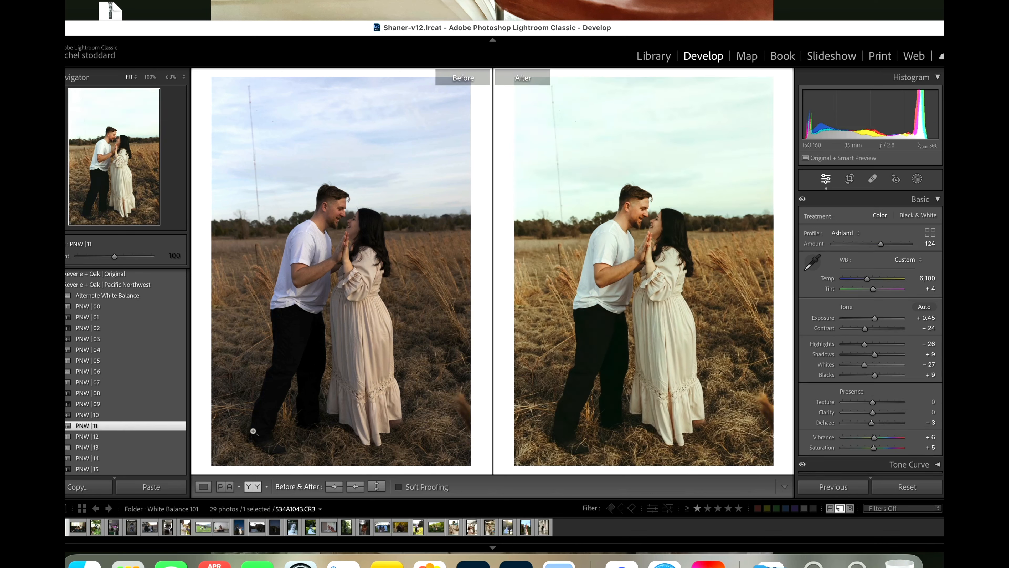
left_click(877, 355)
left_click_drag(878, 354, 881, 354)
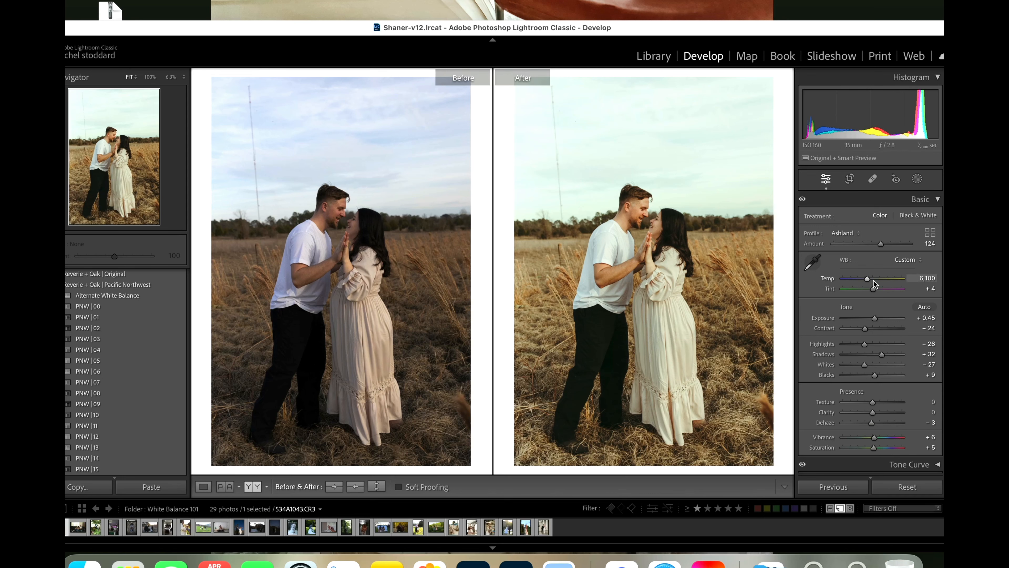
Step: Try a warmer white balance of Temp 6,347 and Tint +21 on the field couple photo
left_click_drag(867, 278, 870, 279)
left_click_drag(870, 280, 871, 279)
left_click_drag(873, 292, 872, 293)
left_click_drag(873, 293, 875, 293)
left_click_drag(876, 293, 876, 293)
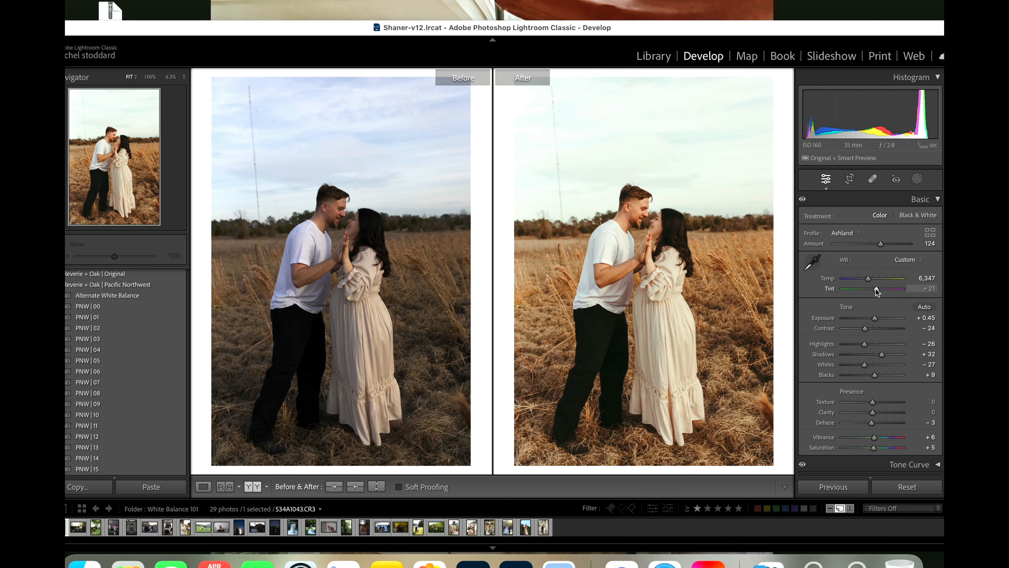
Step: Reset the field couple photo's white balance to As Shot and adjust it to Temp 6,185 and Tint +9
left_click(904, 260)
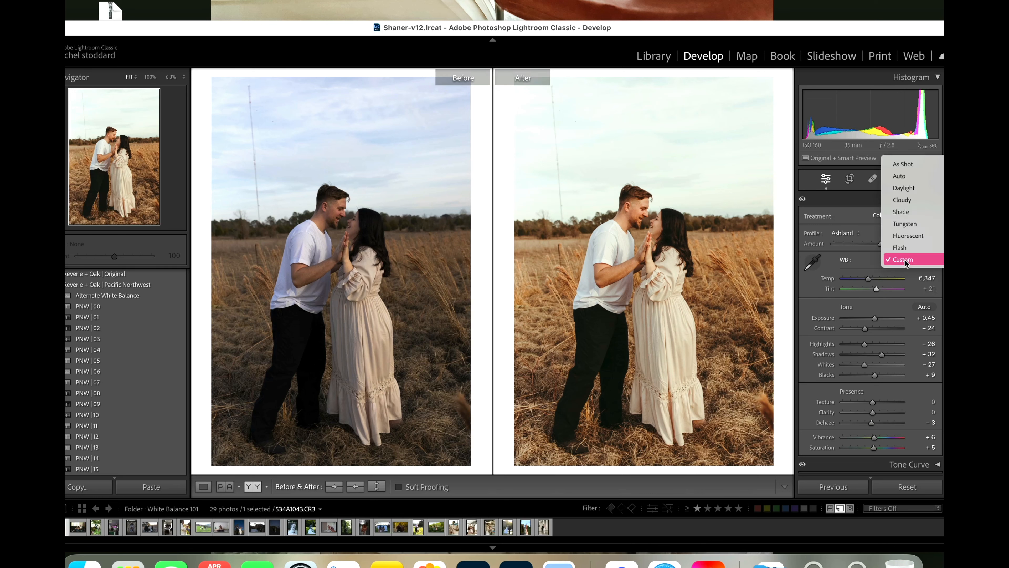
left_click(909, 164)
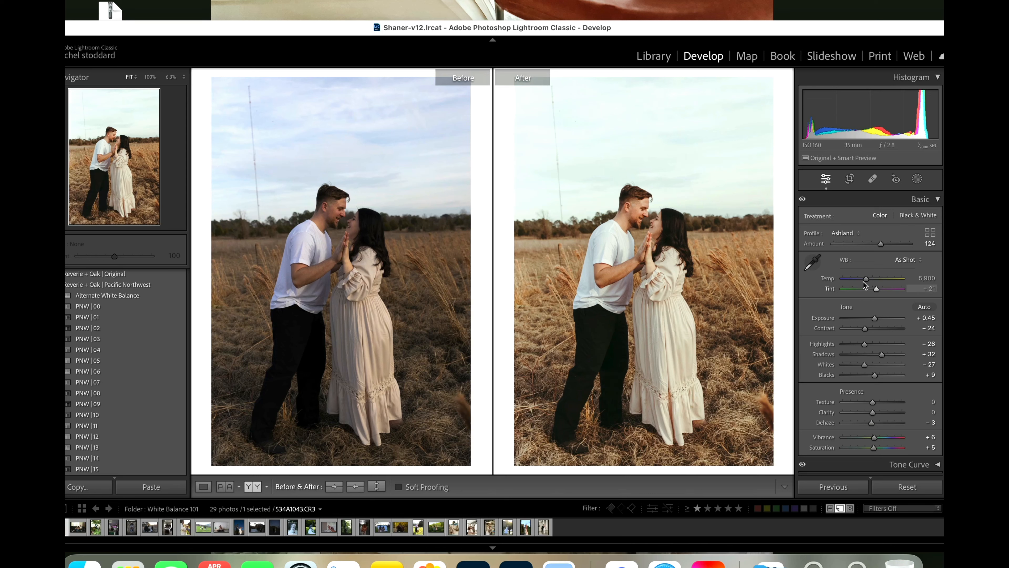
left_click_drag(865, 280, 876, 291)
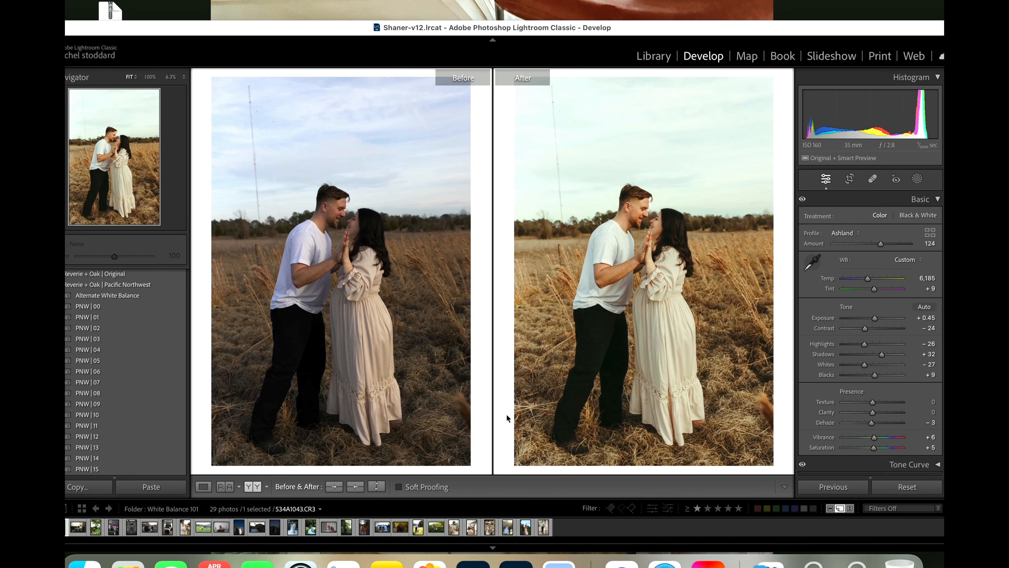
Step: Open the photo of the family on the dark couch and raise its Exposure to +0.70
left_click(131, 532)
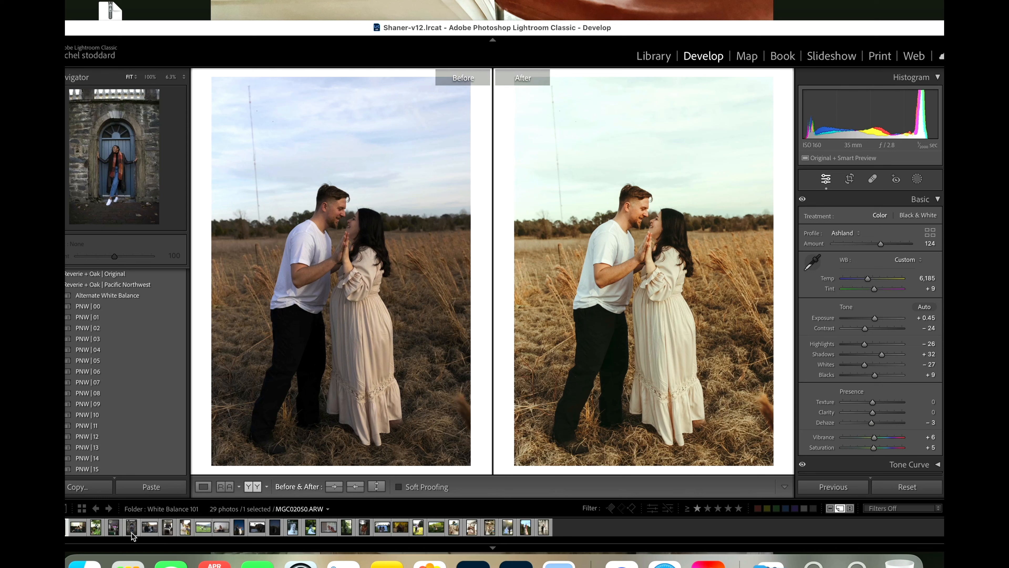
left_click(79, 531)
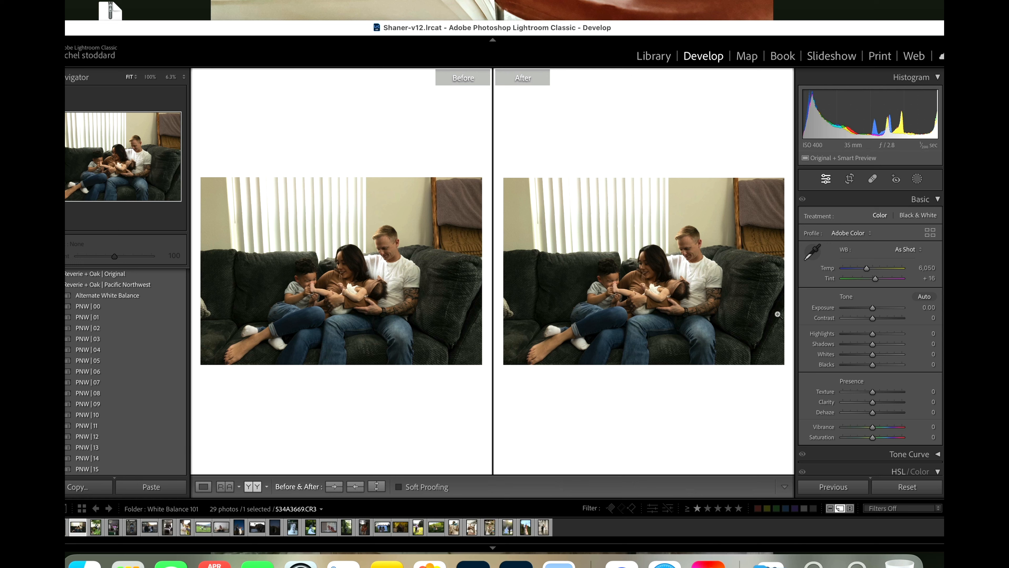
left_click_drag(872, 307, 877, 310)
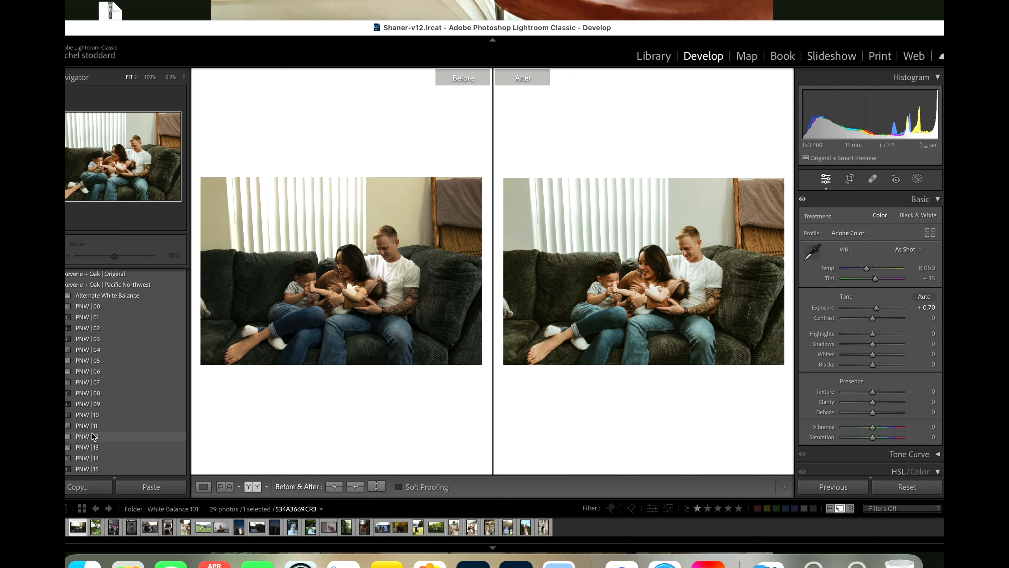
Step: Apply the PNW | 12 preset to the family couch photo and set its Exposure to +0.95
left_click(80, 440)
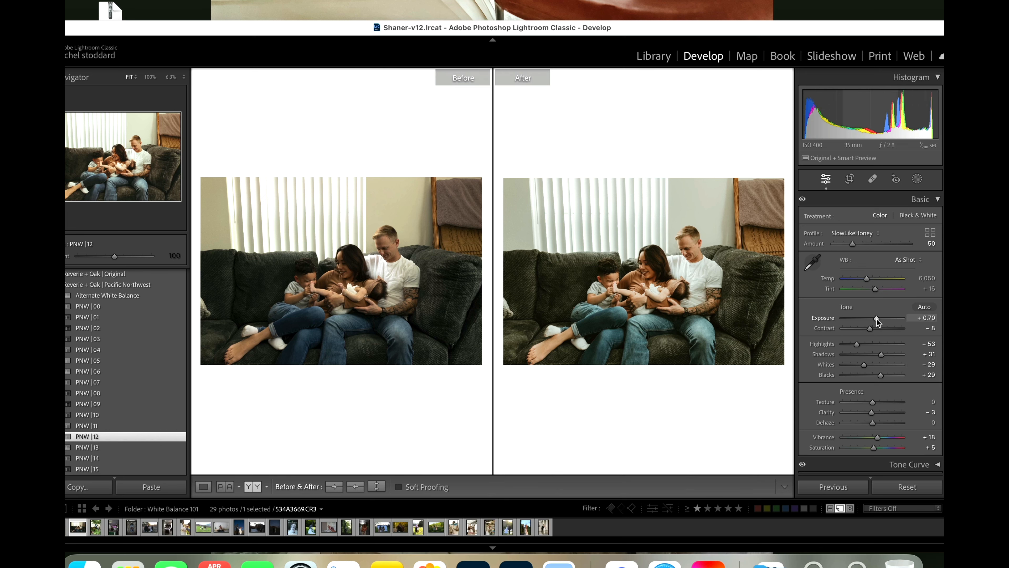
left_click_drag(877, 320, 879, 320)
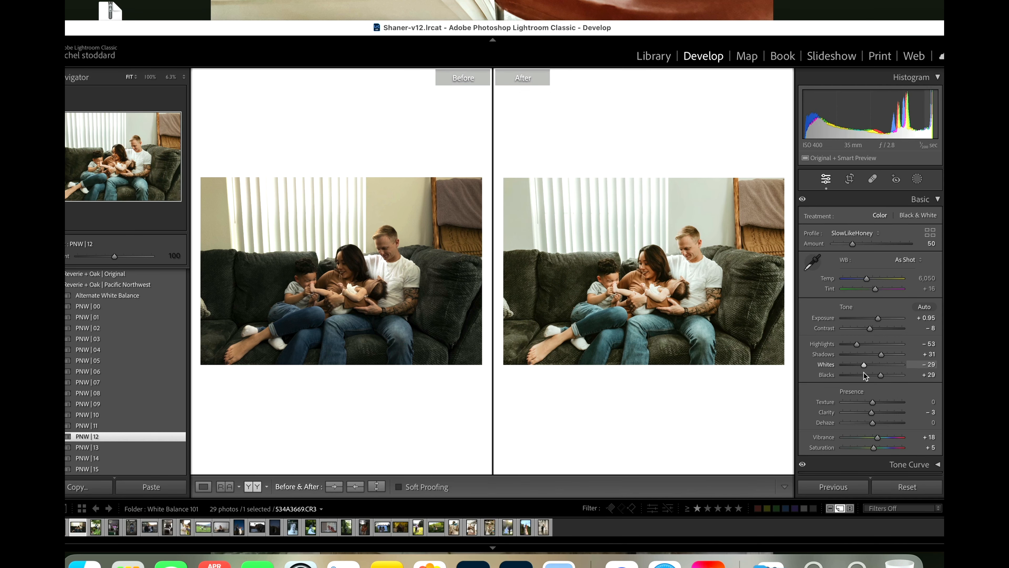
Step: Show the family photo alone in a full-size view and set its Tint to +20
left_click(203, 486)
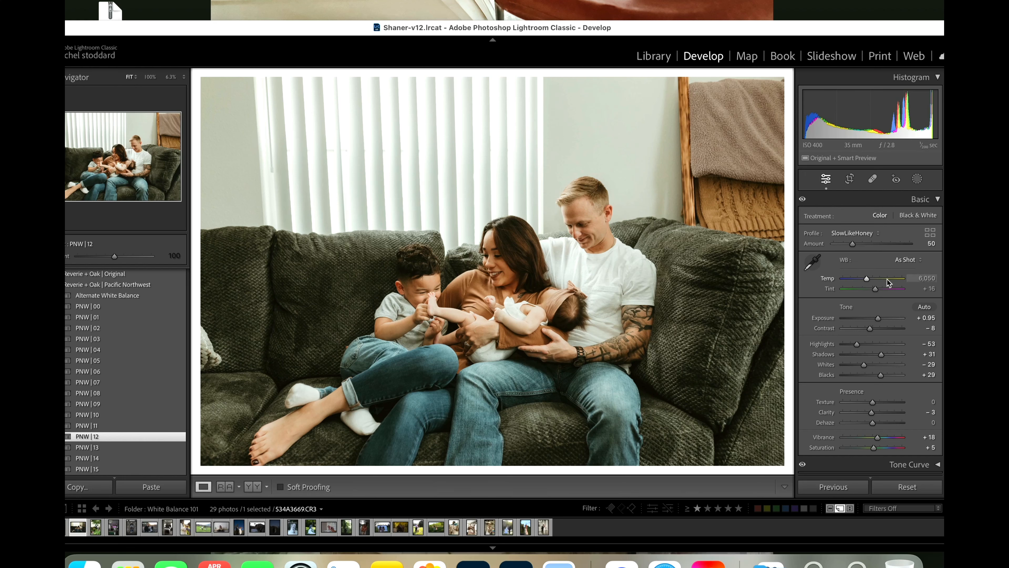
left_click_drag(875, 292, 876, 293)
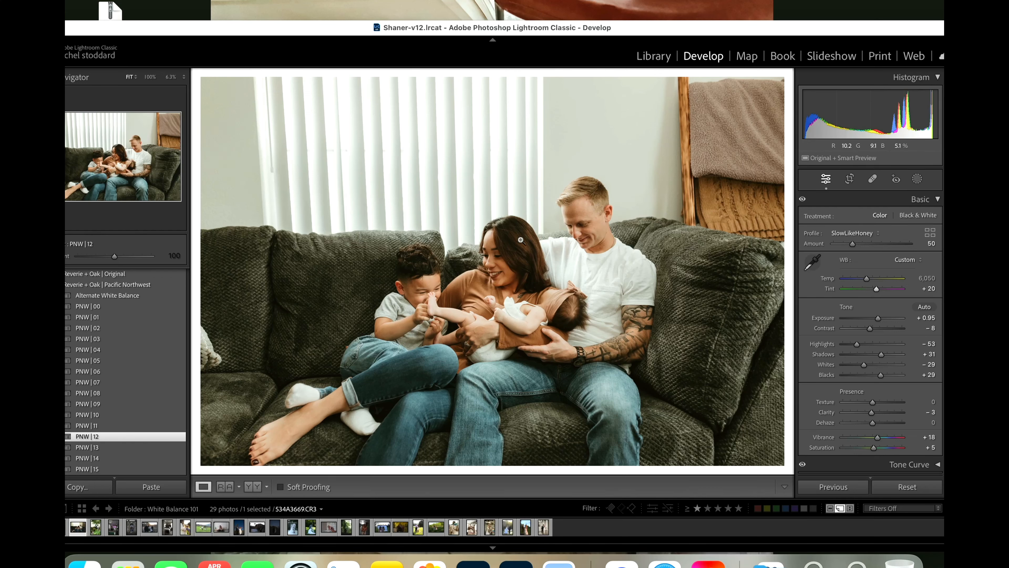
Step: Compare the family photo before and after side by side, examining the man's and the boy's skin tones at 100%
left_click(253, 485)
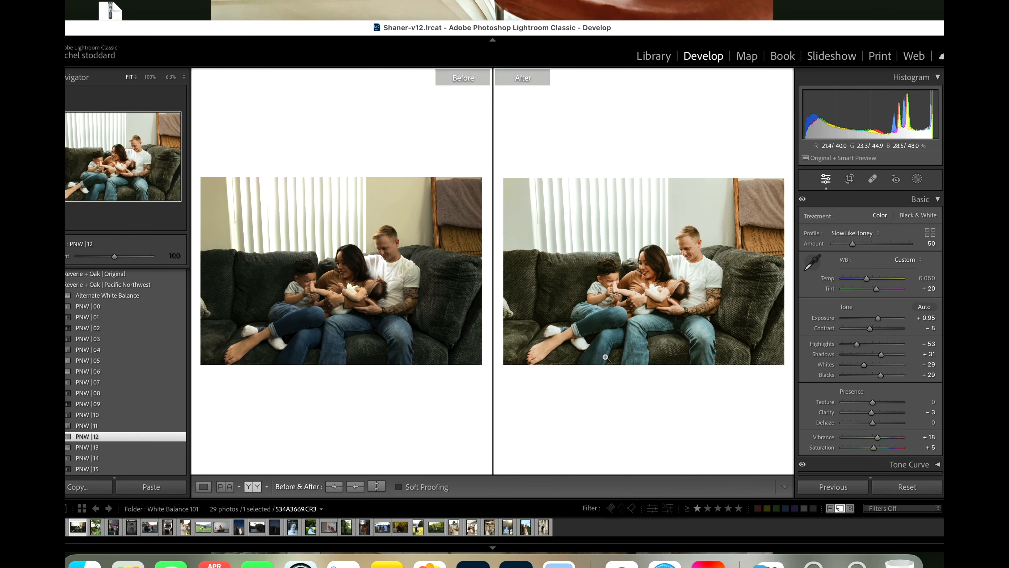
left_click(692, 255)
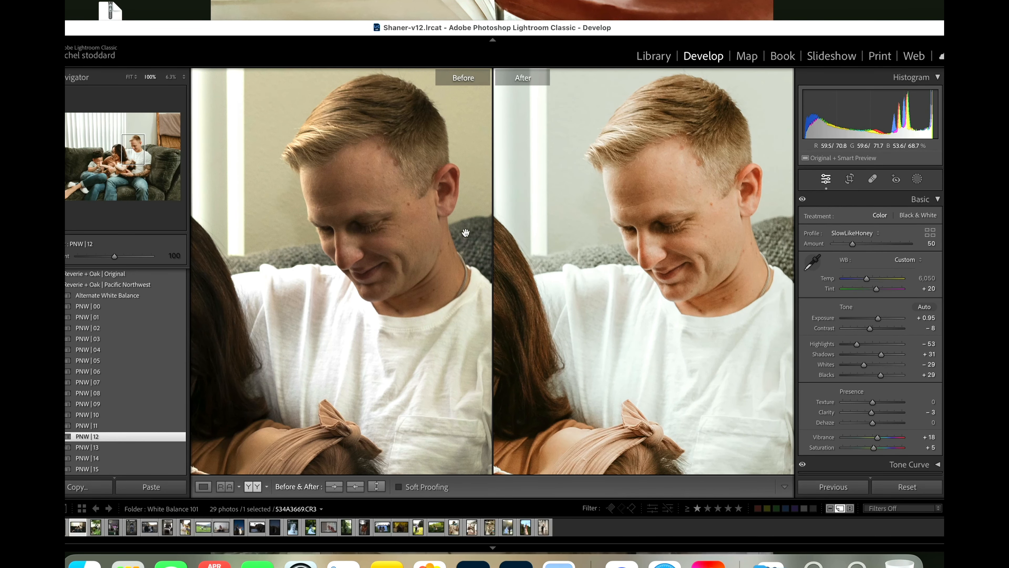
left_click_drag(579, 386, 755, 318)
left_click_drag(512, 334, 779, 218)
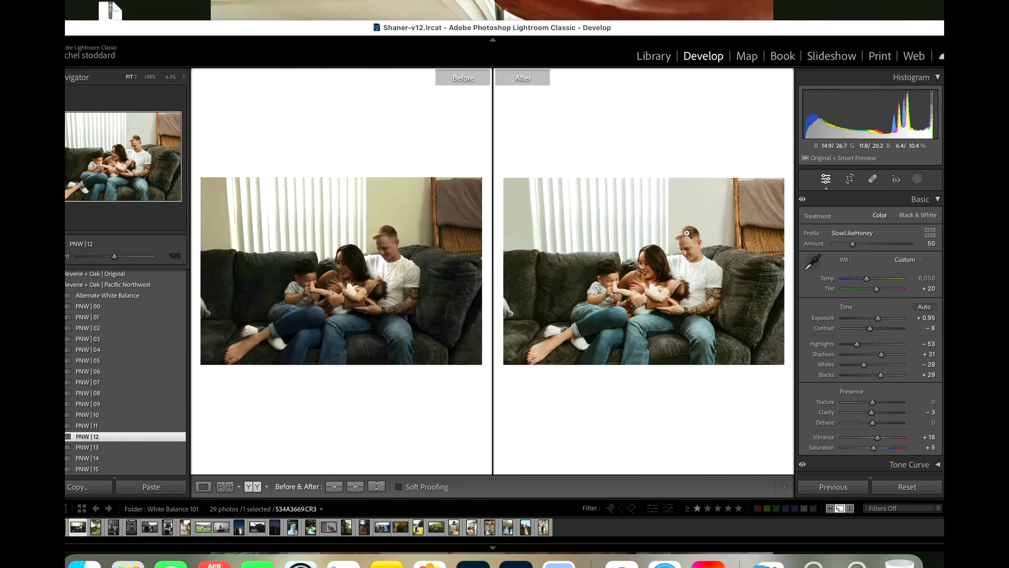
left_click(682, 264)
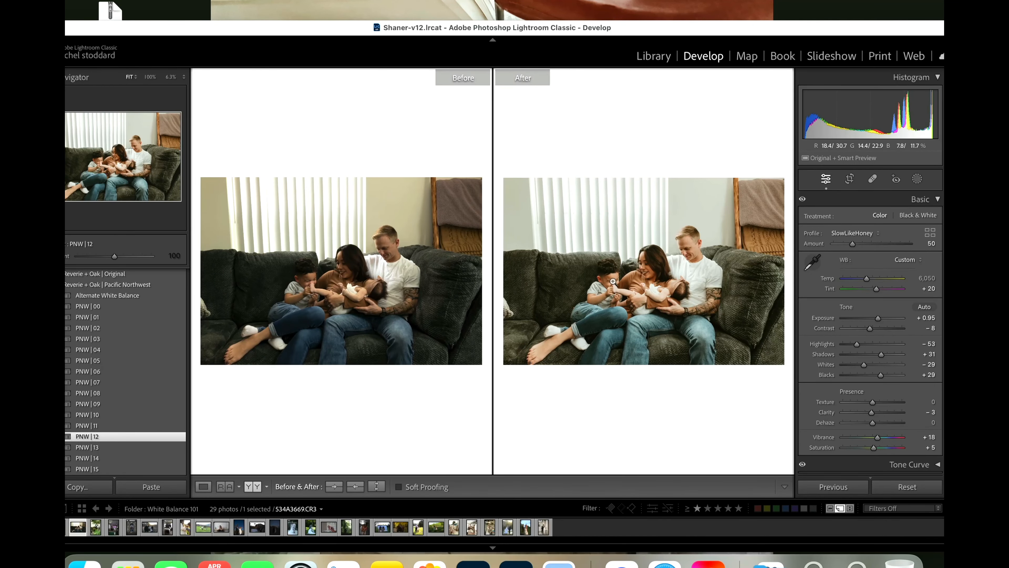
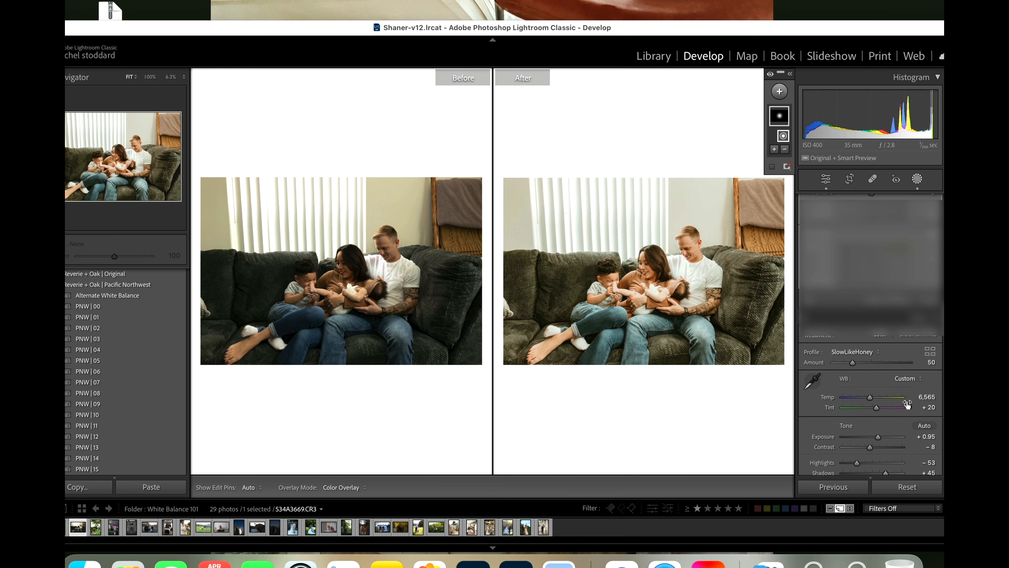
Step: Open the photo of the couple dancing in the greenhouse, straighten it with an angle of −4.42, and fine-tune the crop's framing
mouse_move(719, 407)
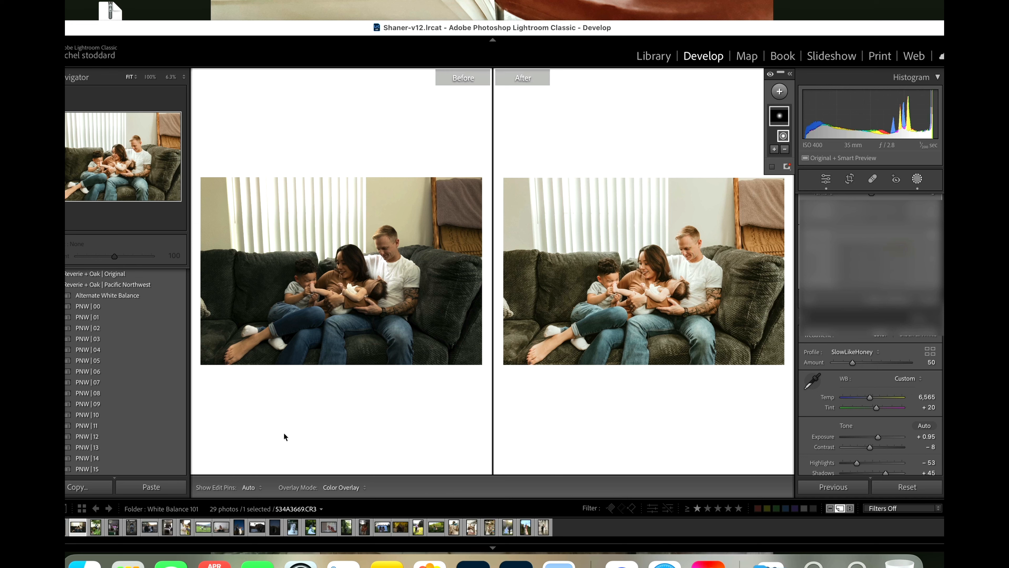
left_click(97, 531)
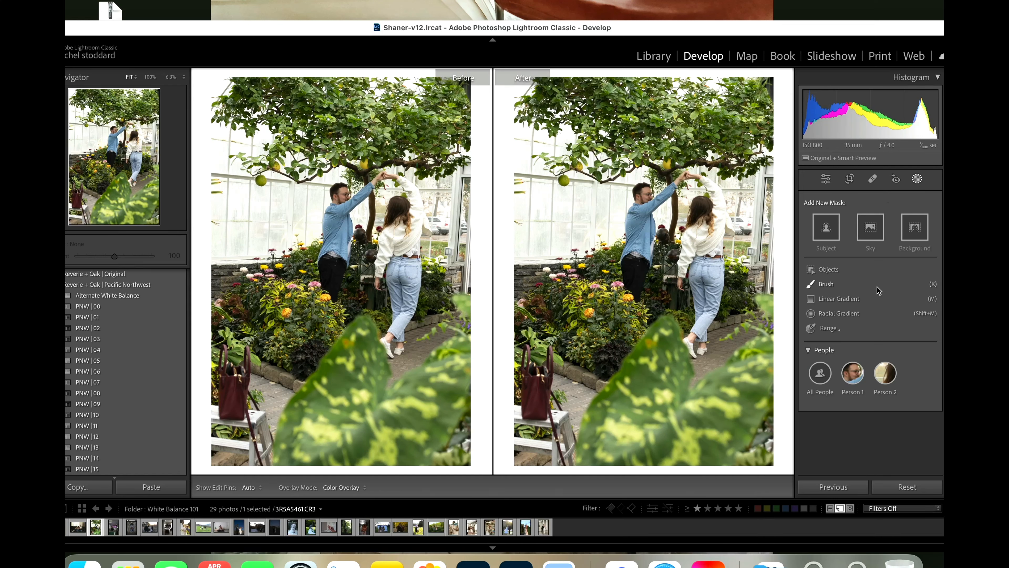
left_click(850, 180)
left_click_drag(875, 247, 873, 248)
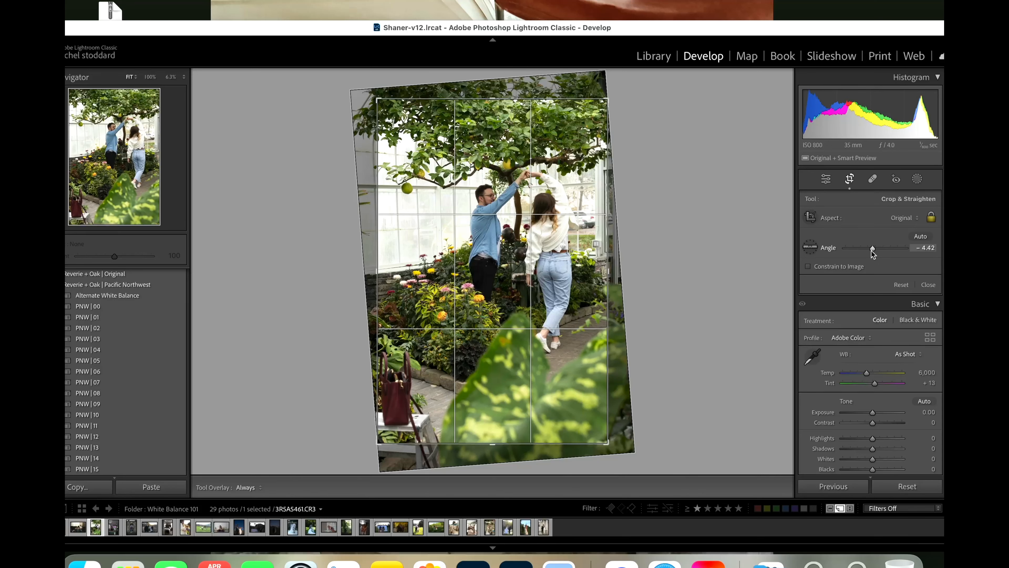
left_click_drag(539, 301, 536, 312)
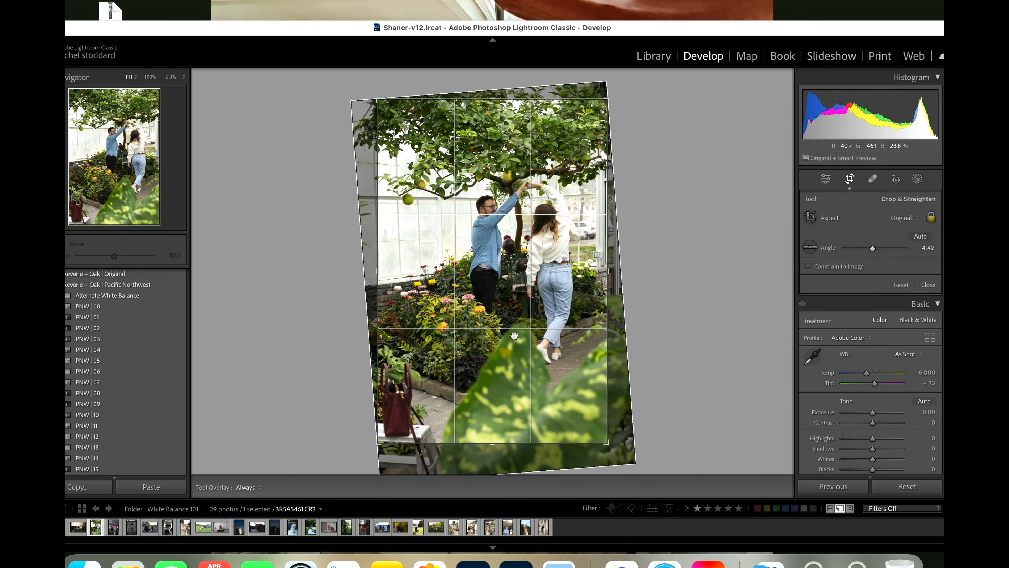
key("Return")
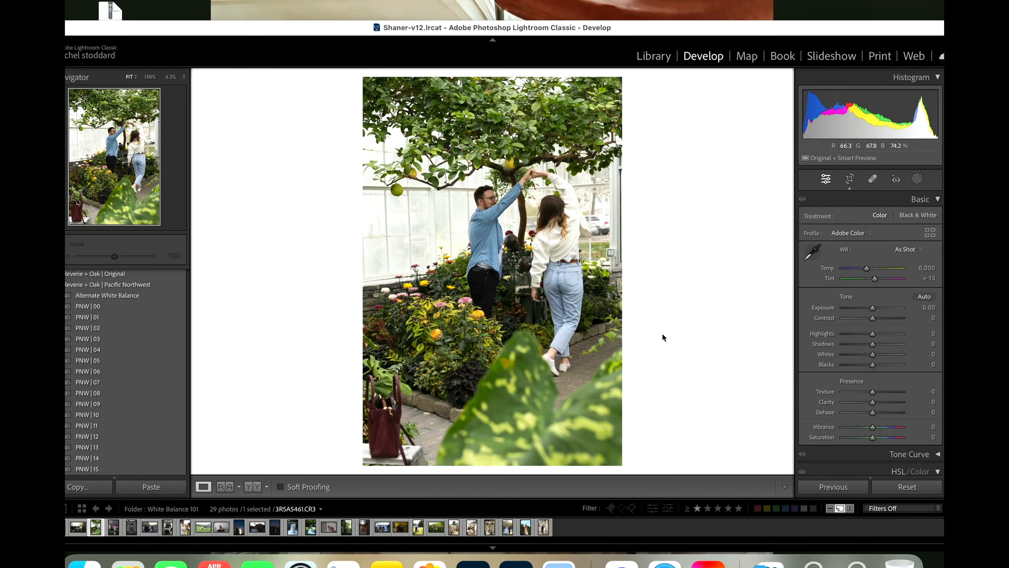
left_click(849, 178)
left_click_drag(734, 417, 731, 420)
key("Return")
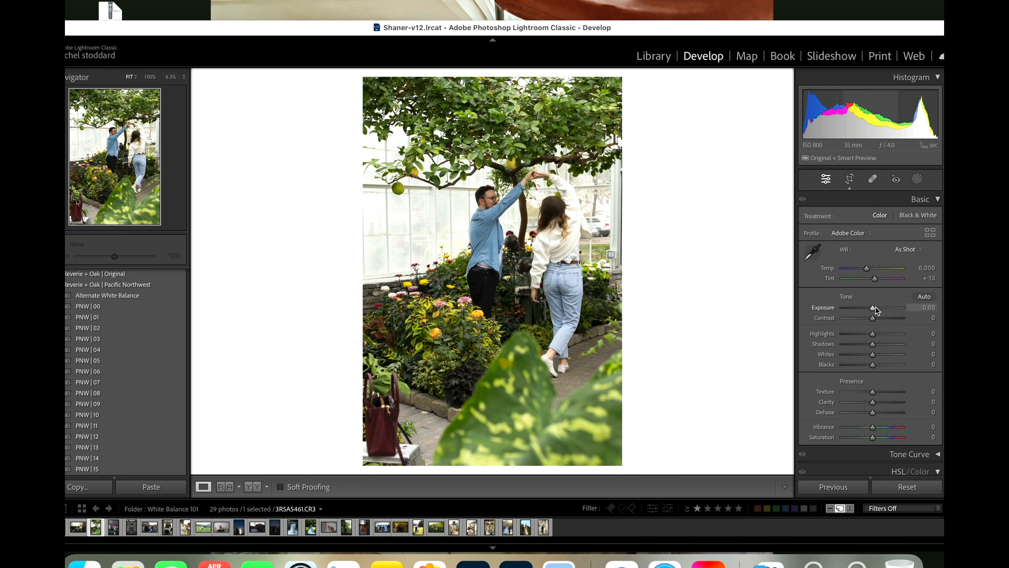
Step: Apply the PNW | 12 preset to the greenhouse couple photo and set its Exposure to +0.40
left_click_drag(872, 308, 873, 308)
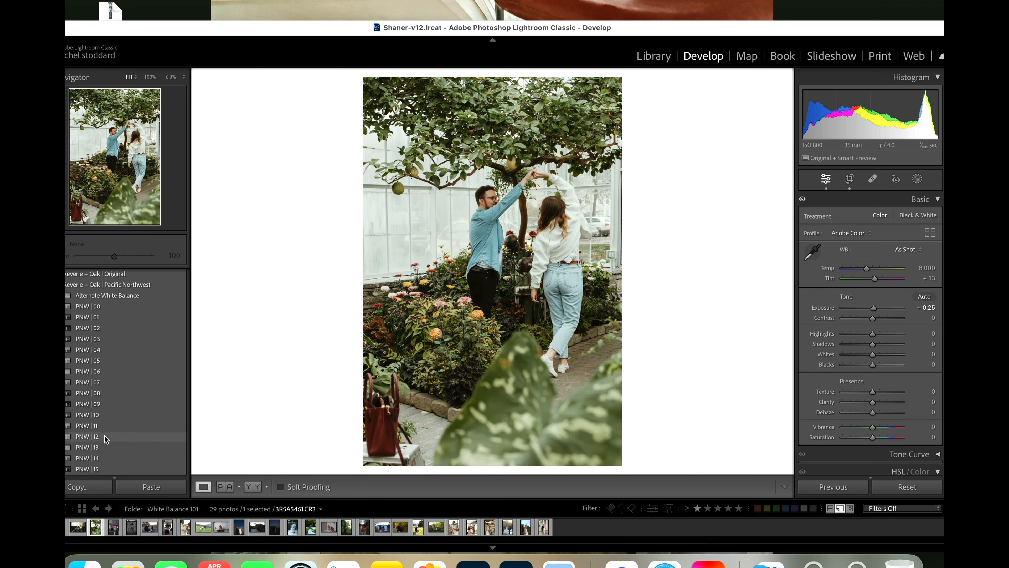
left_click(102, 435)
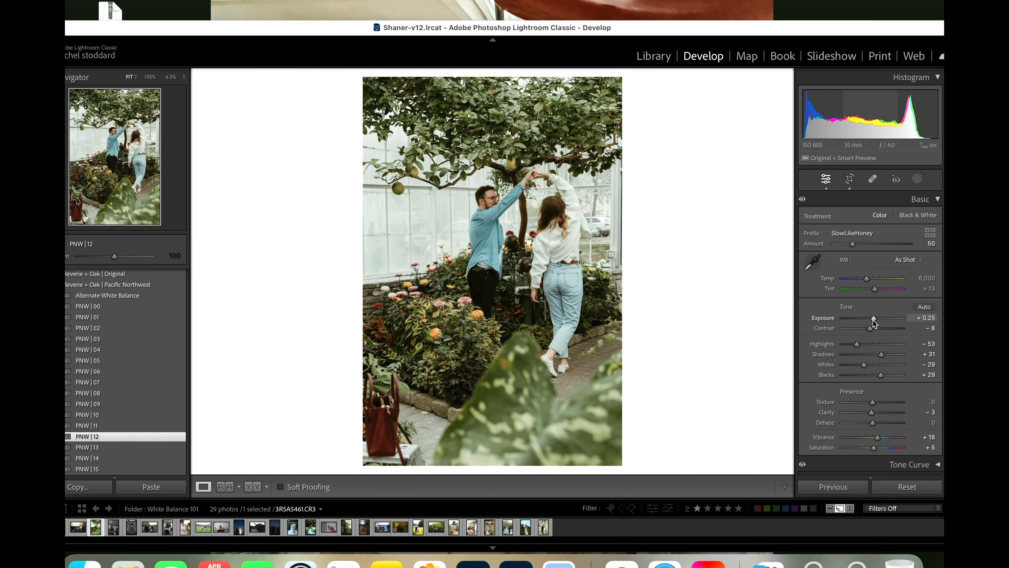
left_click_drag(874, 323, 875, 323)
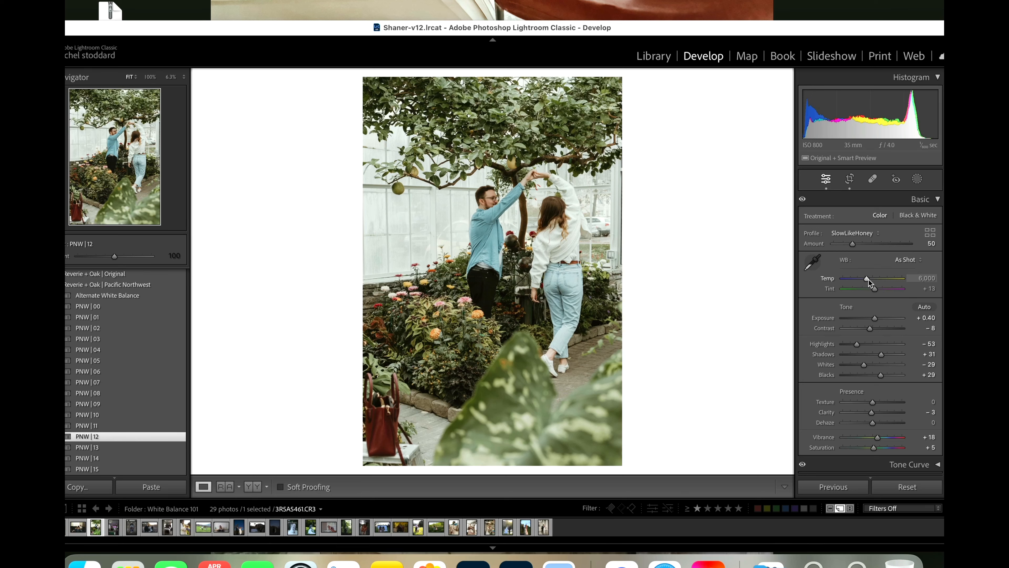
Step: Set the greenhouse photo's Tint to +15 and Temp to 7,466, comparing it before and after side by side
left_click_drag(868, 280, 875, 281)
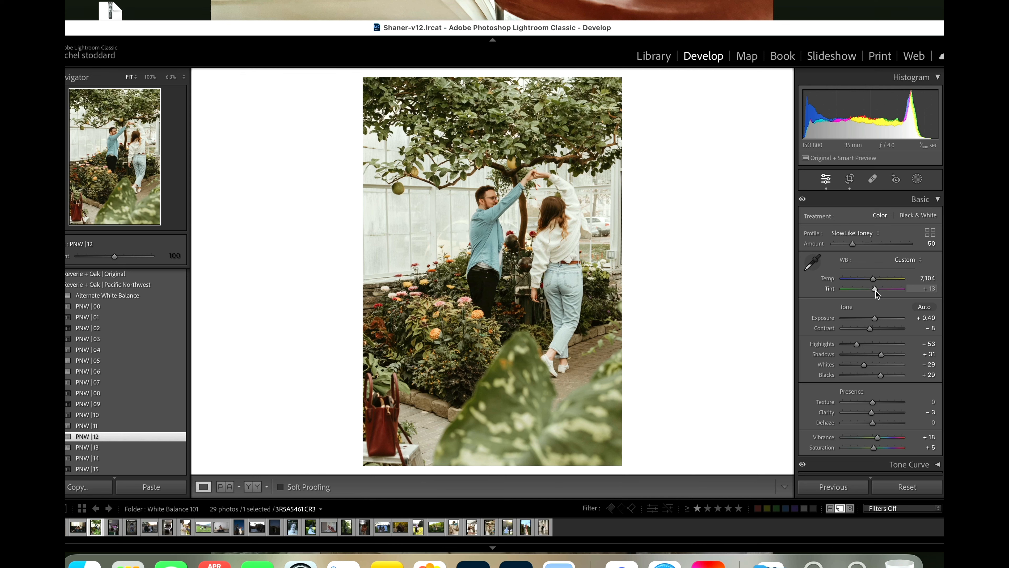
left_click_drag(875, 291, 877, 291)
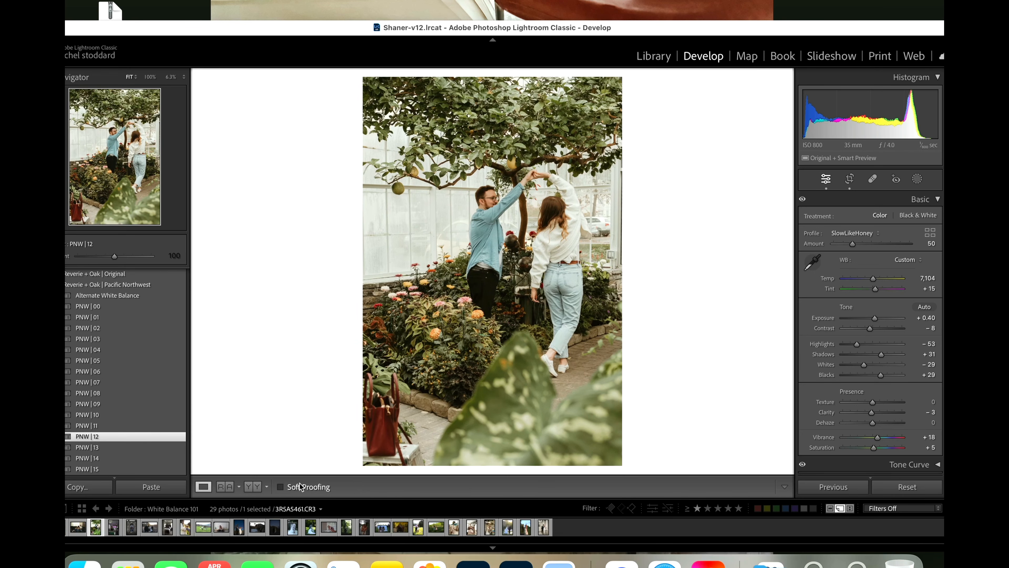
left_click(258, 485)
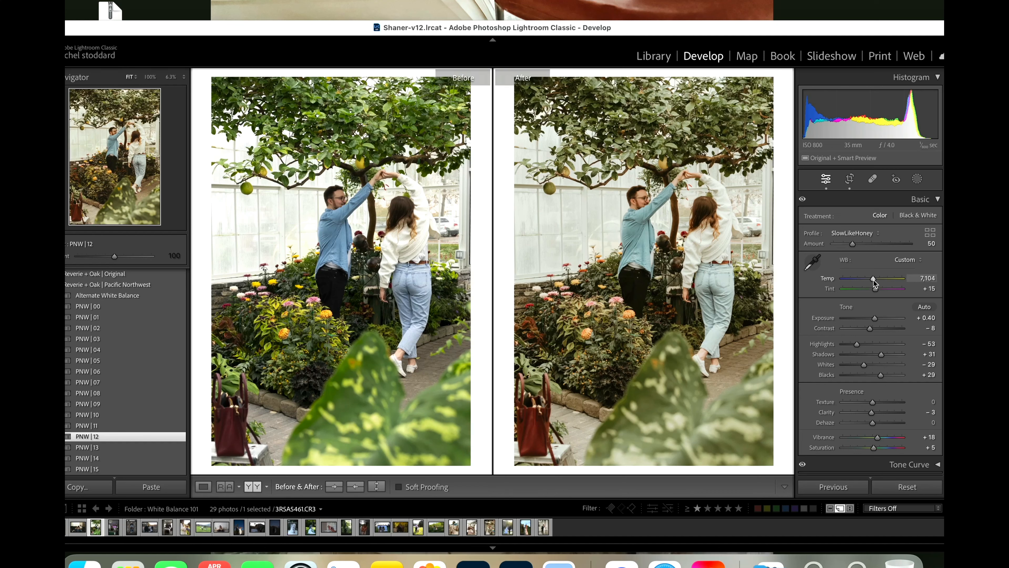
left_click_drag(873, 281, 875, 281)
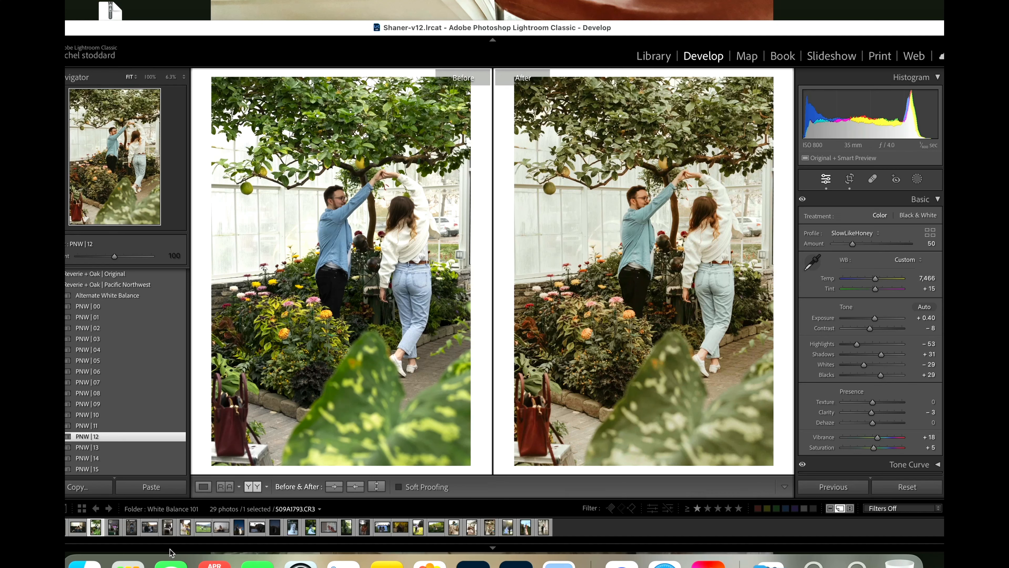
Step: Open the photo of the woman at the counter with the pink neon sign, raise Exposure to +0.55 and apply PNW | 12
left_click(113, 531)
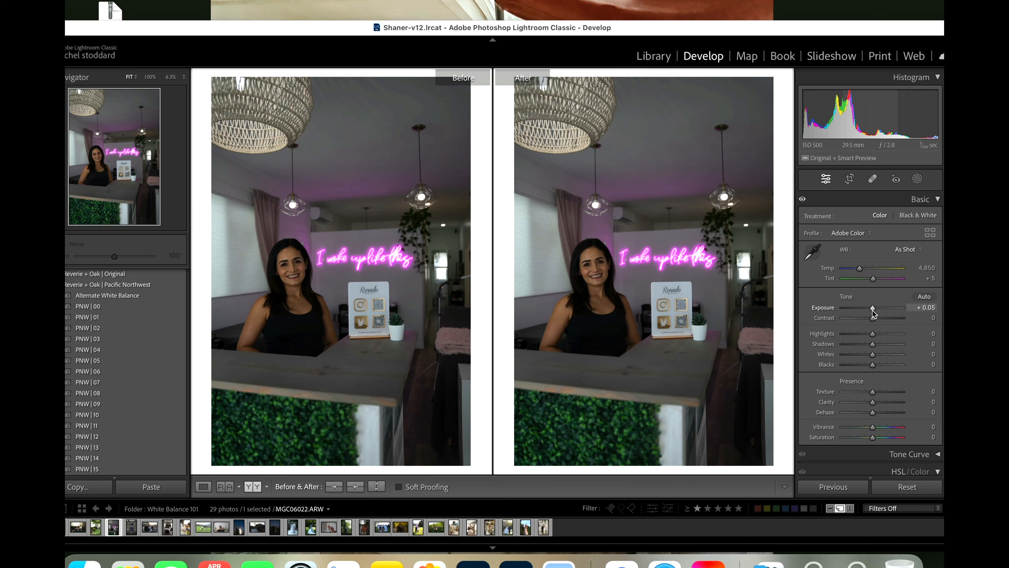
left_click_drag(873, 309, 875, 311)
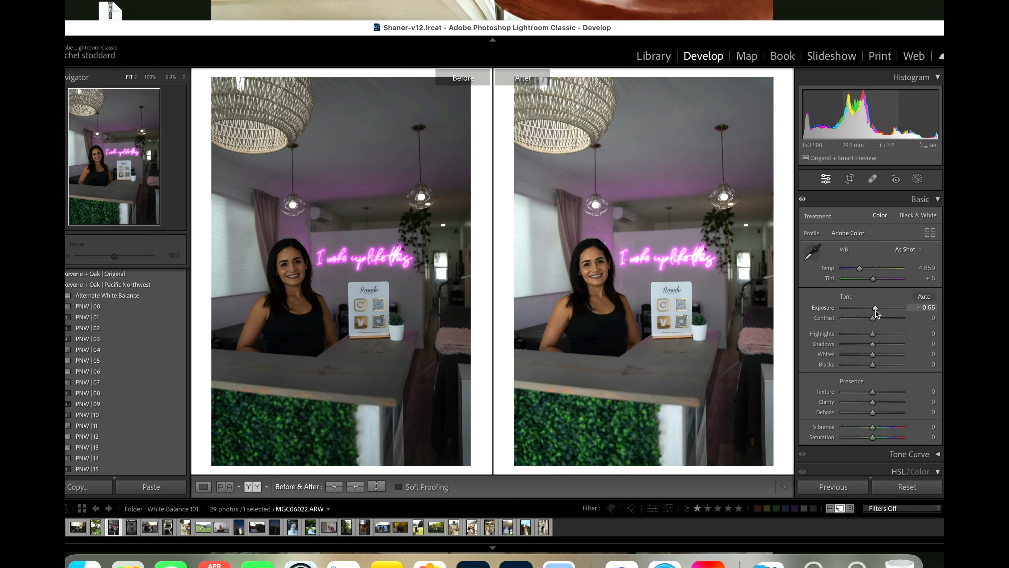
left_click(164, 438)
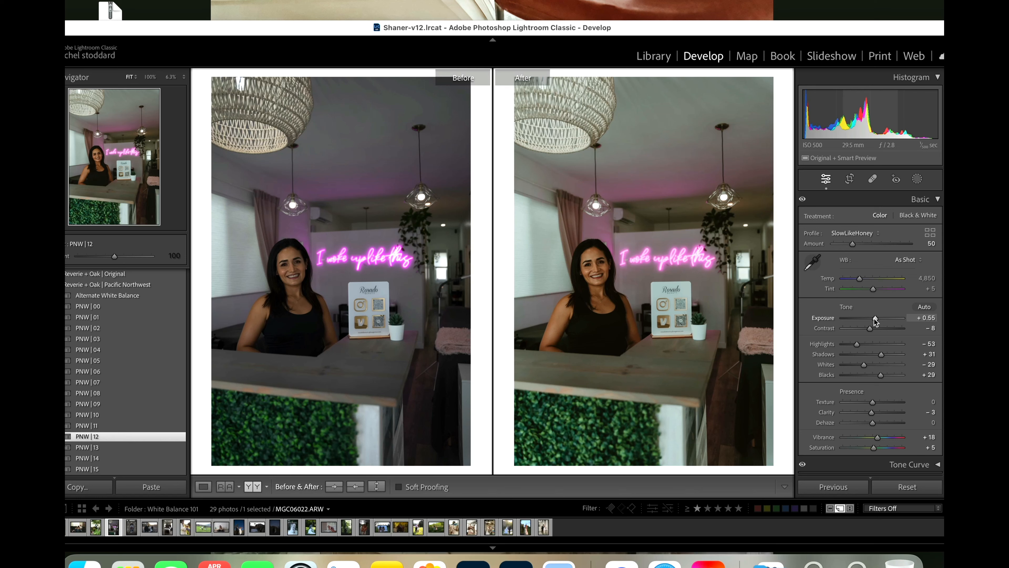
Step: Set the neon sign photo's Exposure to +0.85 and its Temp to 5,226
left_click_drag(876, 321, 877, 322)
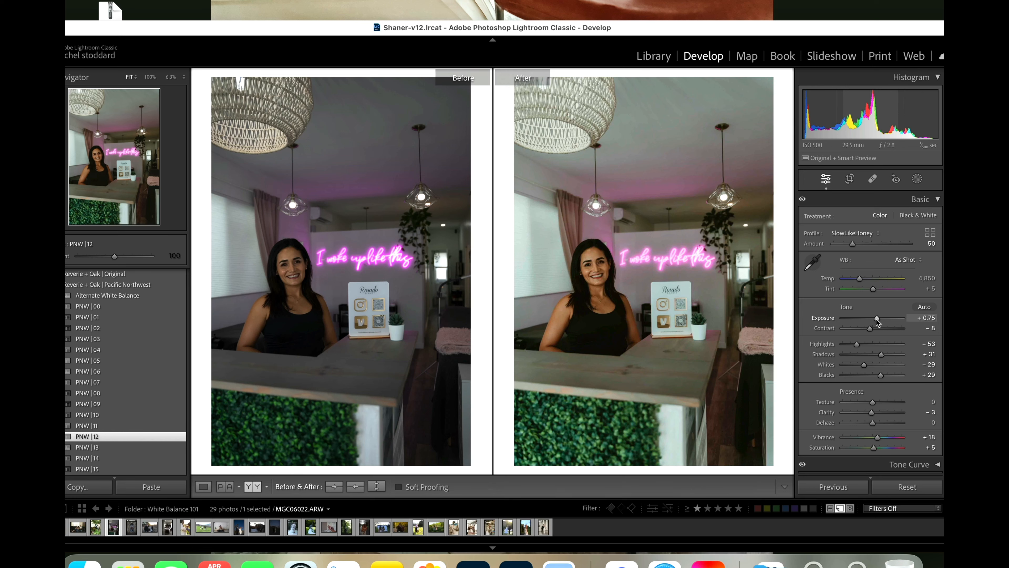
left_click_drag(877, 322, 878, 322)
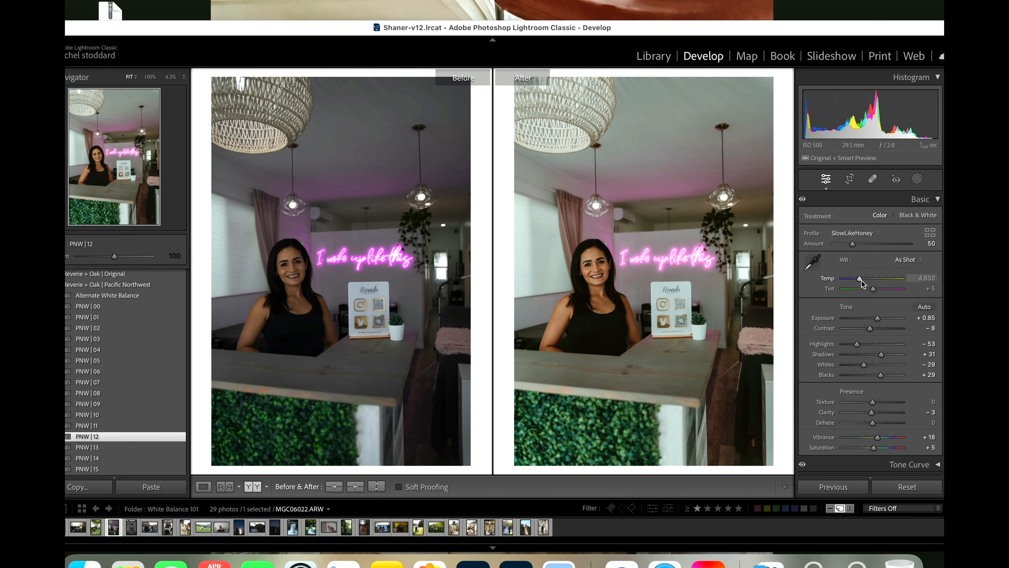
left_click_drag(860, 278, 865, 283)
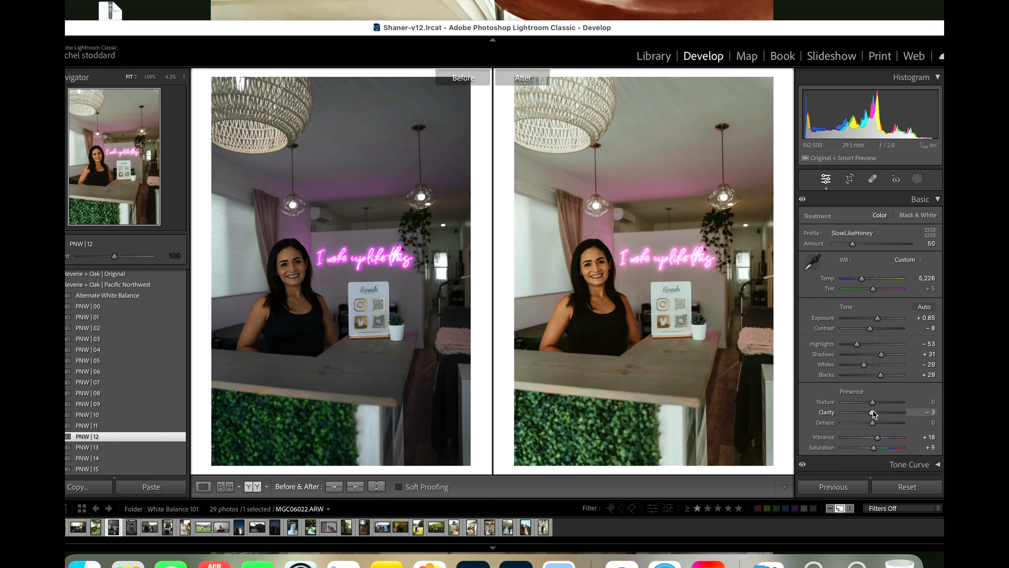
Step: Try an Orange saturation of −45 on the neon sign photo and undo it
scroll(873, 408, "down", 10)
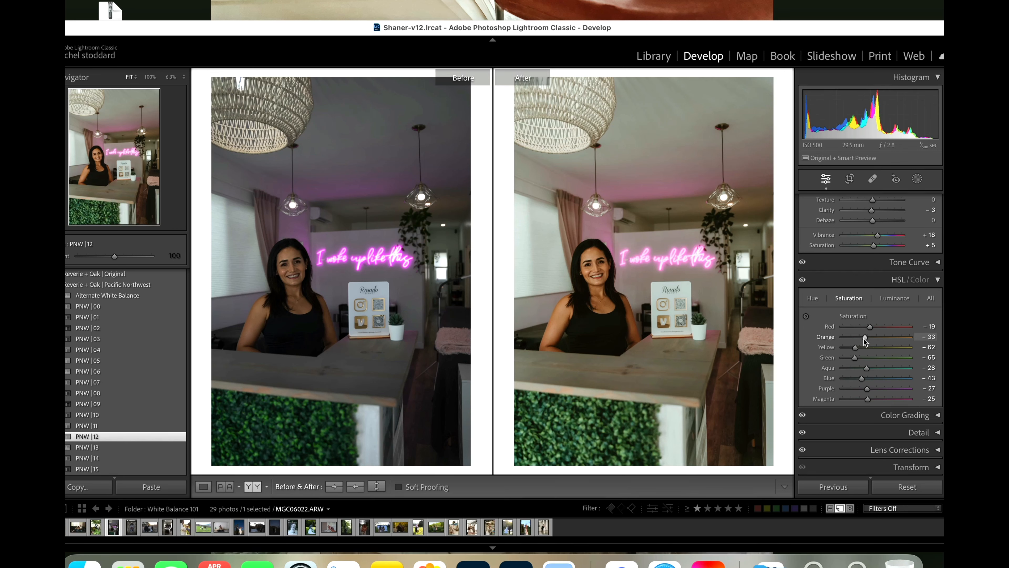
left_click_drag(864, 337, 860, 343)
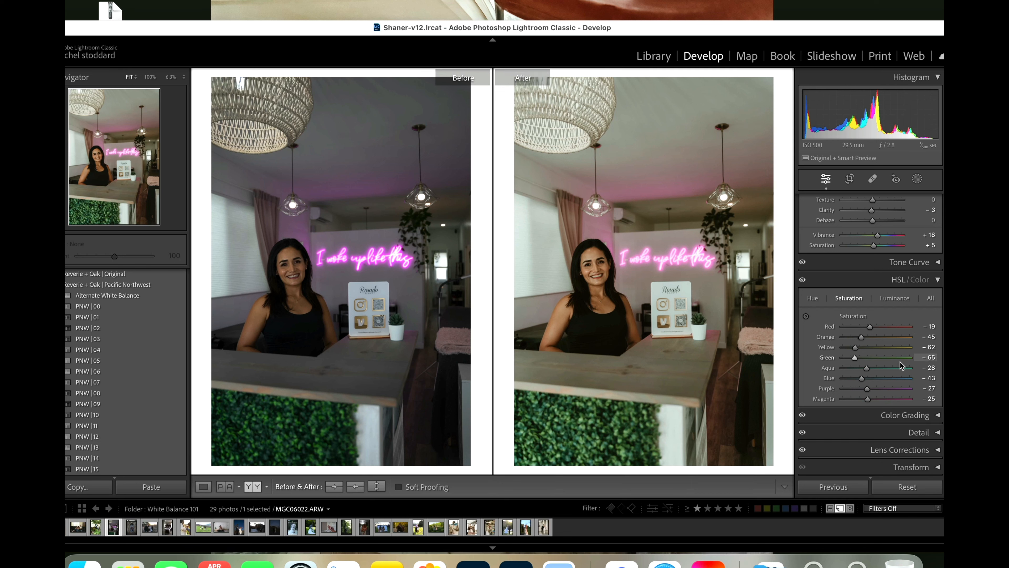
key("super+z")
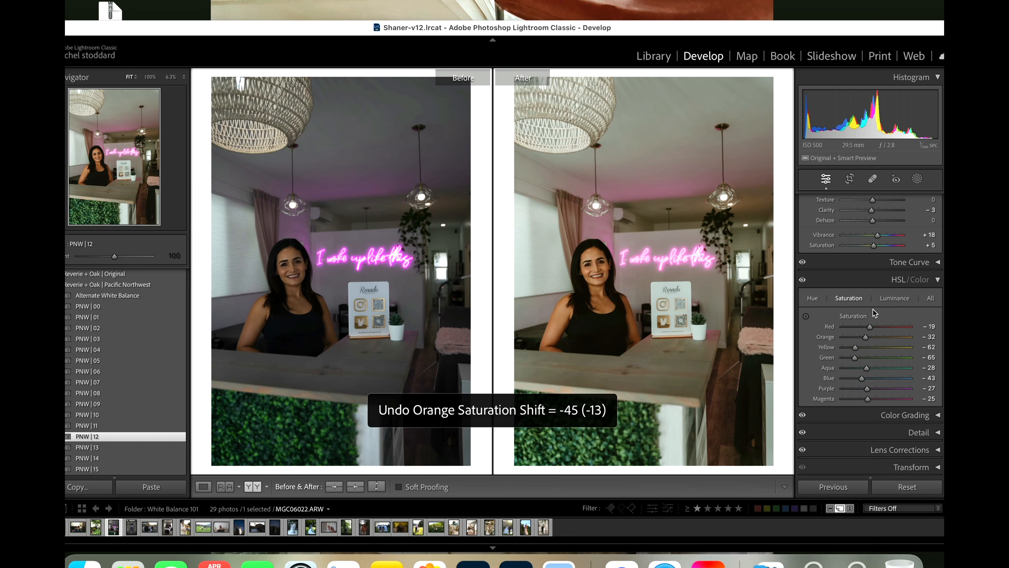
scroll(882, 311, "up", 5)
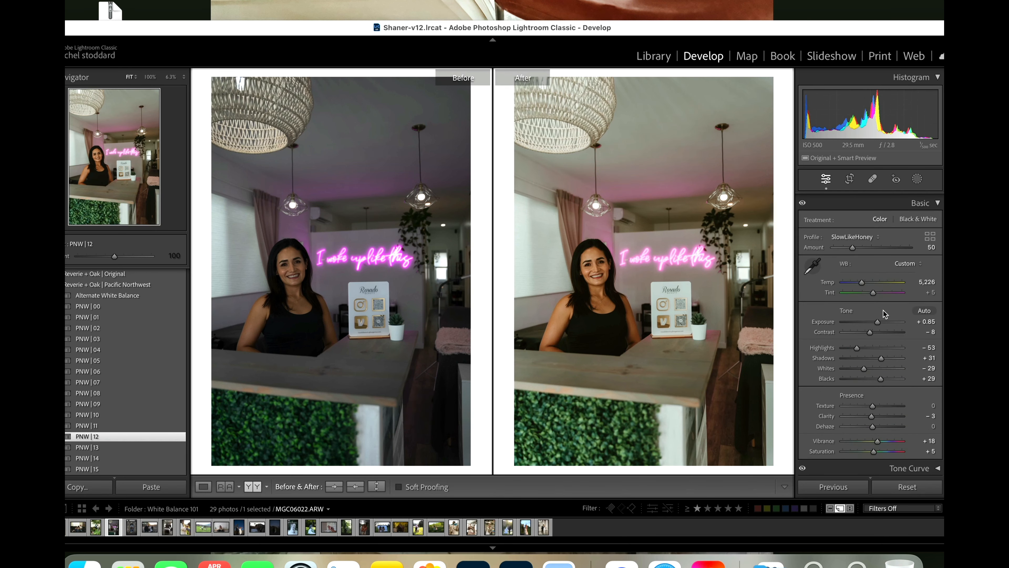
Step: Add a radial gradient mask around the woman at the counter and apply the Magic Orange SkinShadow Eraser preset to it, adjusting its amount
left_click(917, 178)
left_click(835, 312)
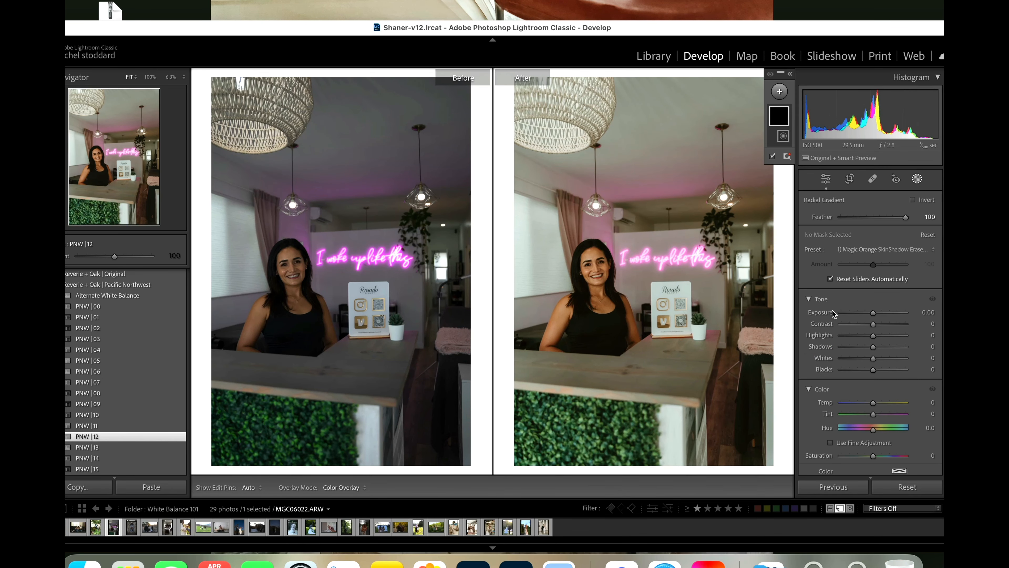
left_click_drag(615, 313, 717, 403)
left_click(852, 248)
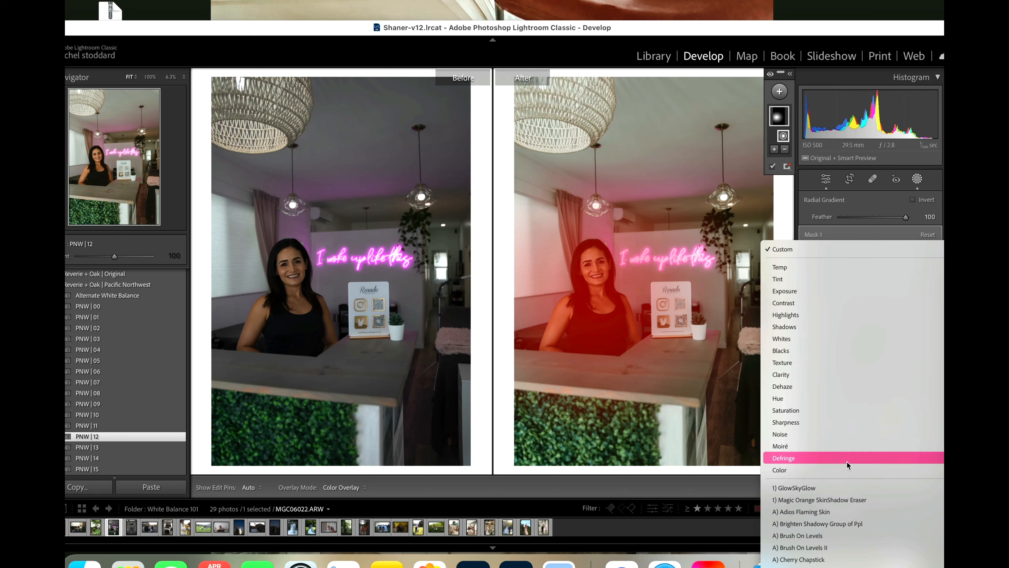
left_click(811, 501)
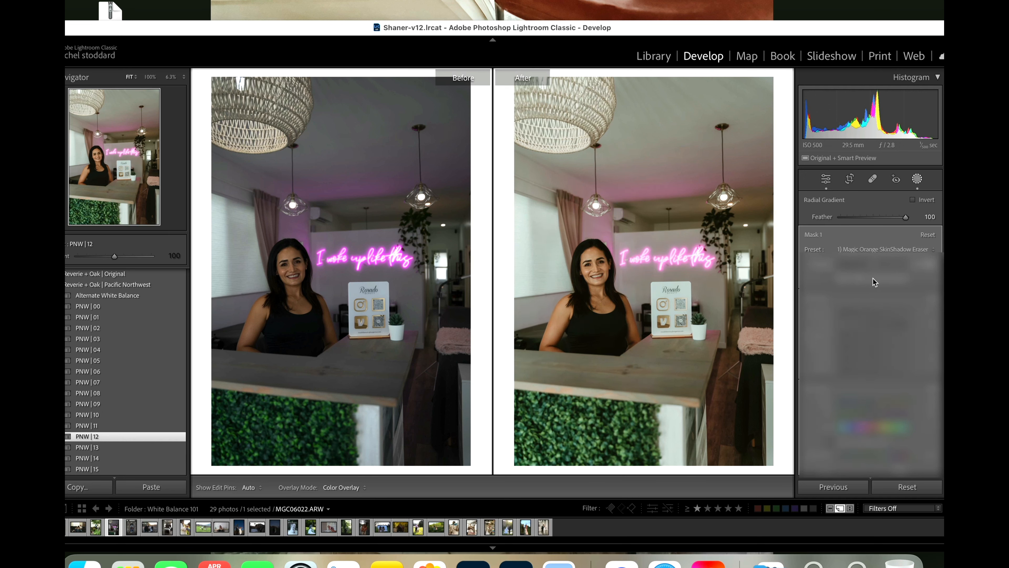
left_click_drag(872, 277, 872, 278)
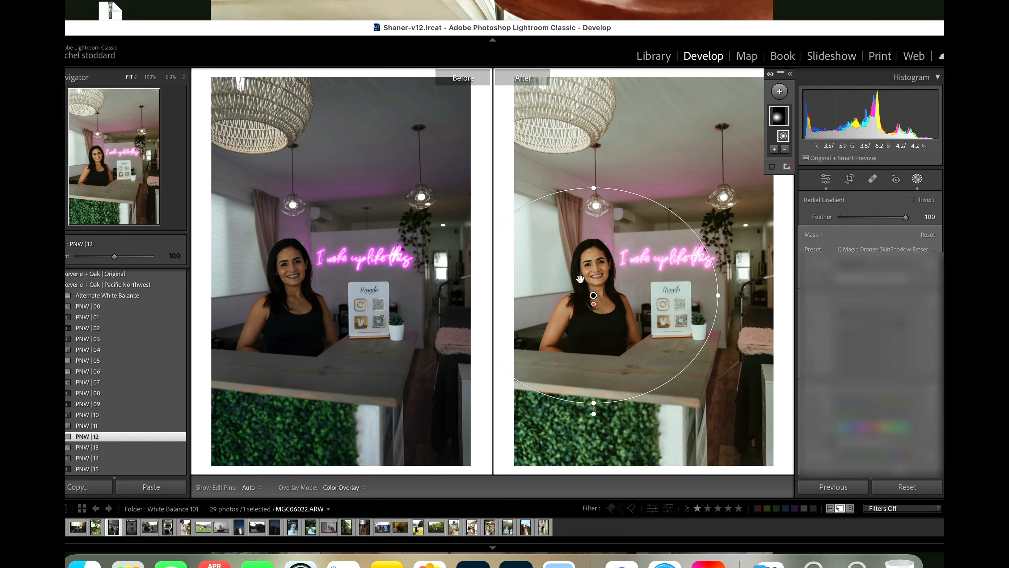
left_click(916, 178)
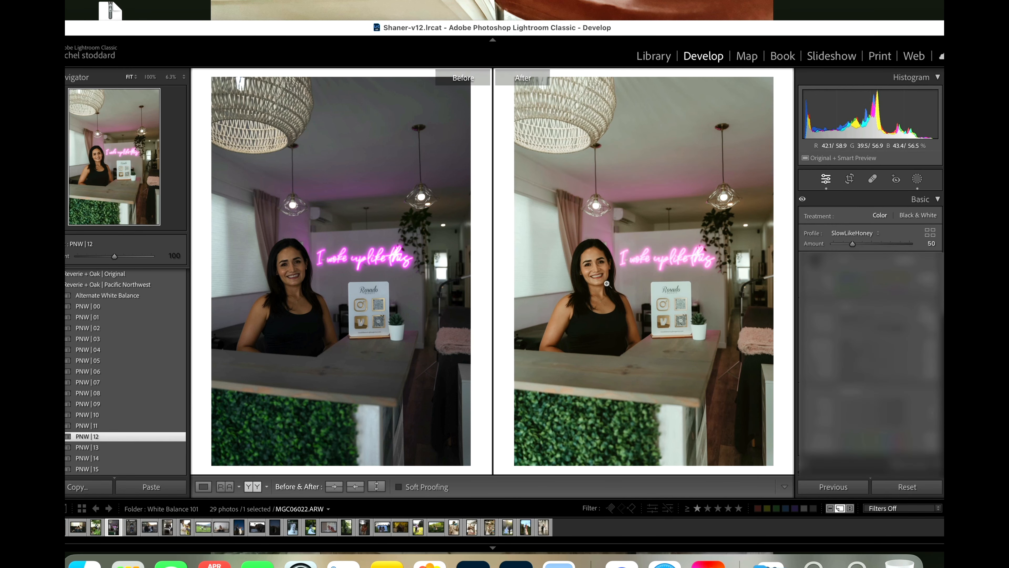
Step: Check the woman's face before and after at 100%, and set the neon sign photo's Temp to 5,445
left_click(597, 281)
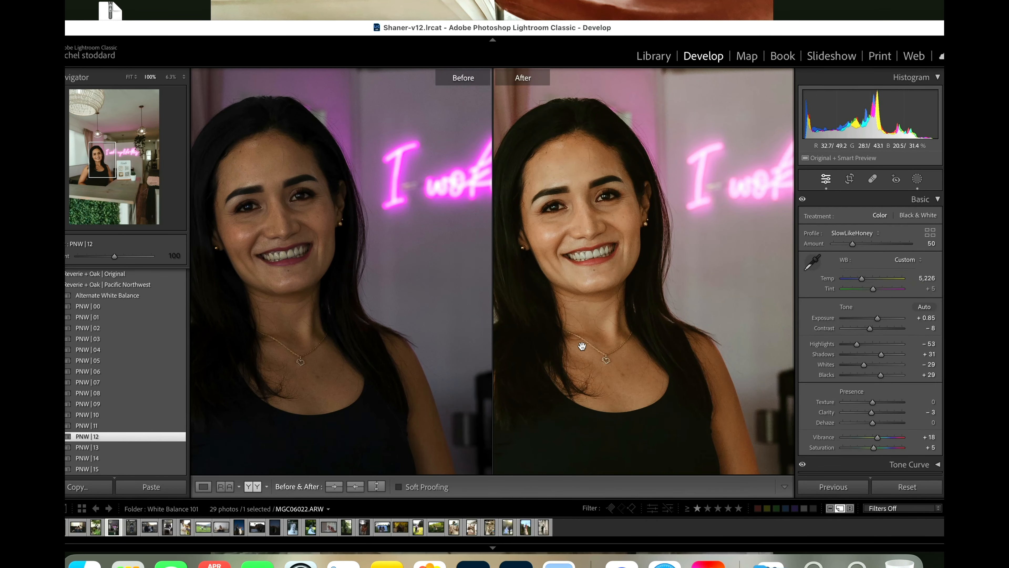
left_click(670, 317)
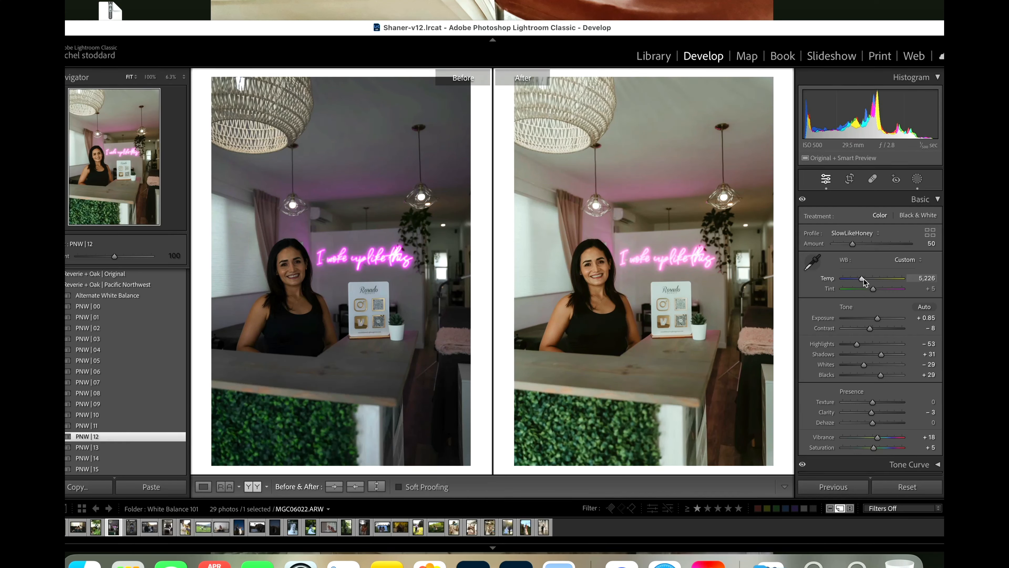
left_click_drag(862, 279, 864, 282)
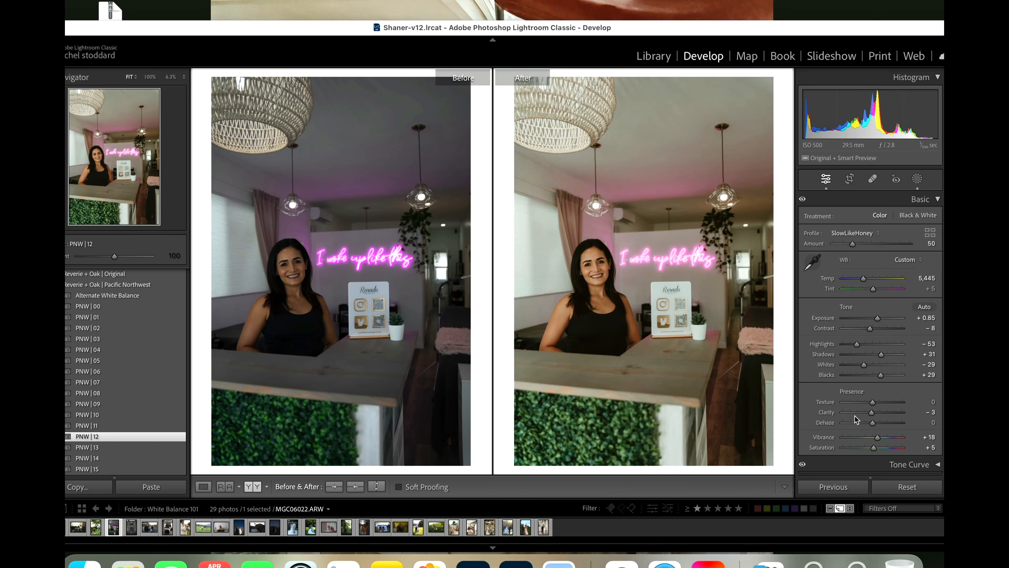
Step: Open the photo of the woman in the blue arched doorway, apply the PNW | 09 preset and set its Exposure to +0.70
left_click(136, 532)
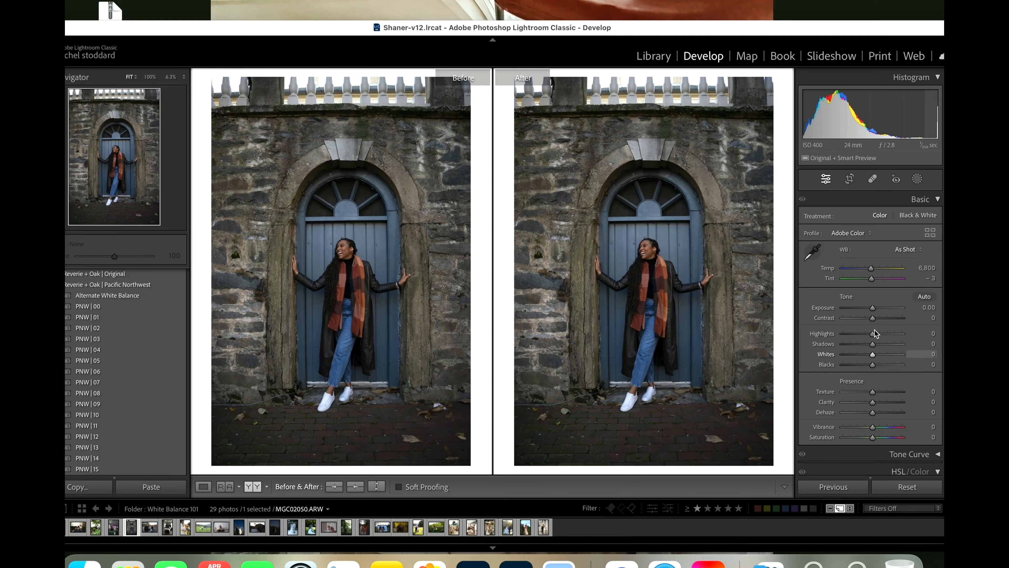
left_click_drag(873, 308, 876, 310)
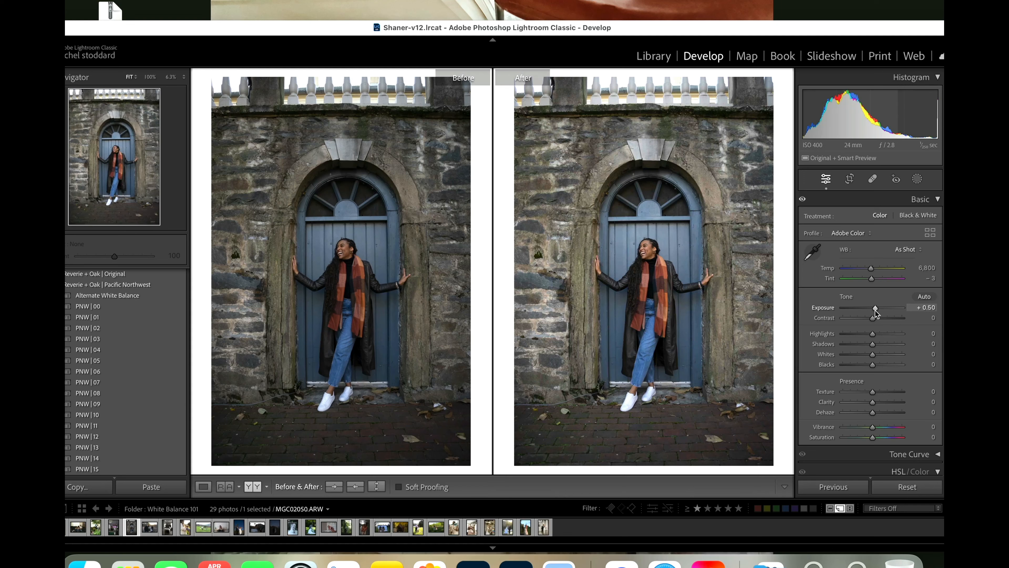
left_click(97, 404)
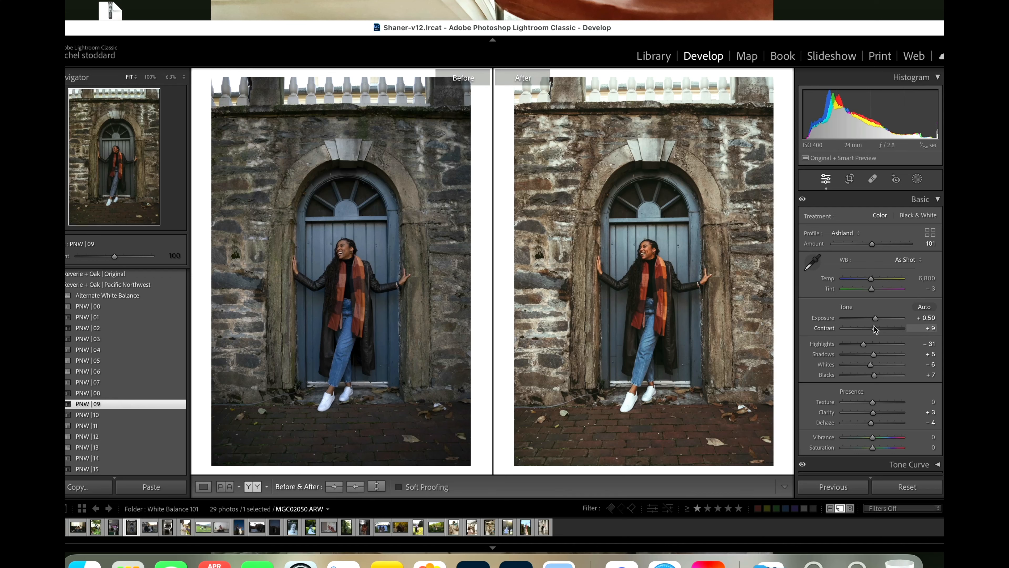
left_click_drag(875, 318, 876, 318)
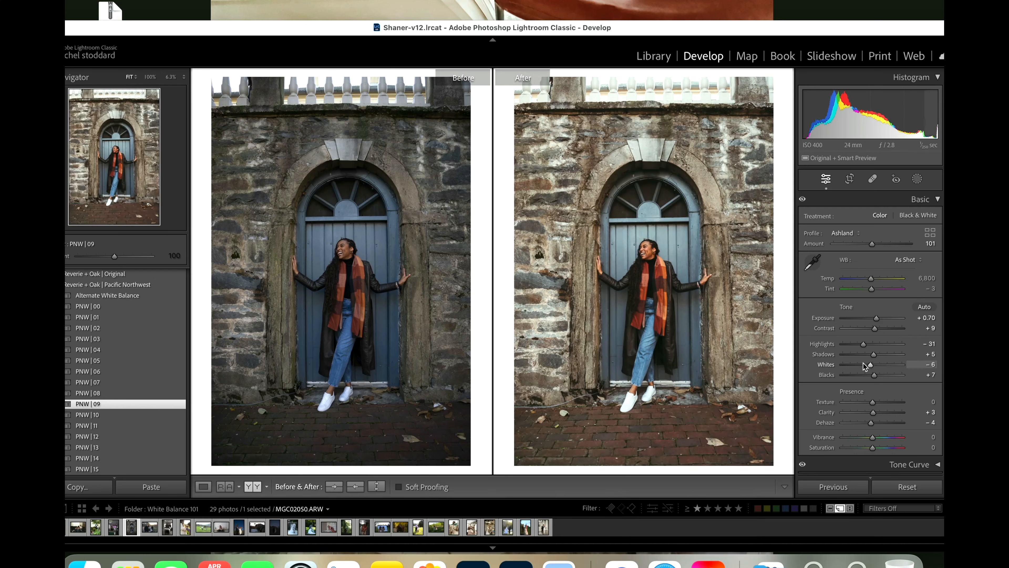
Step: Set the doorway photo's Highlights to −42, Tint to −8, Whites to +60, Exposure to +0.60, Clarity to −10 and Texture to −12
left_click_drag(864, 344, 861, 347)
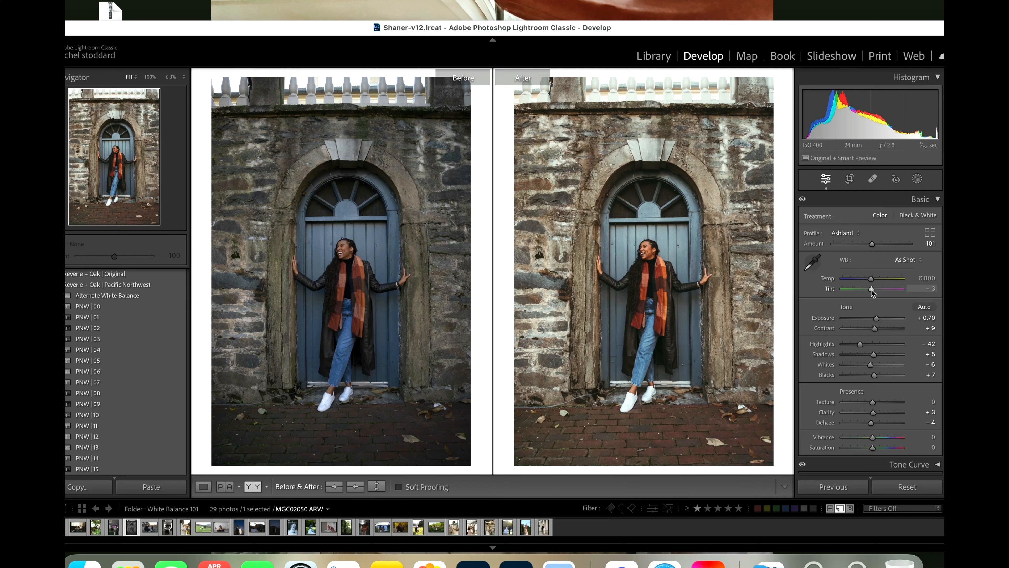
left_click_drag(871, 289, 869, 290)
left_click_drag(868, 368, 888, 368)
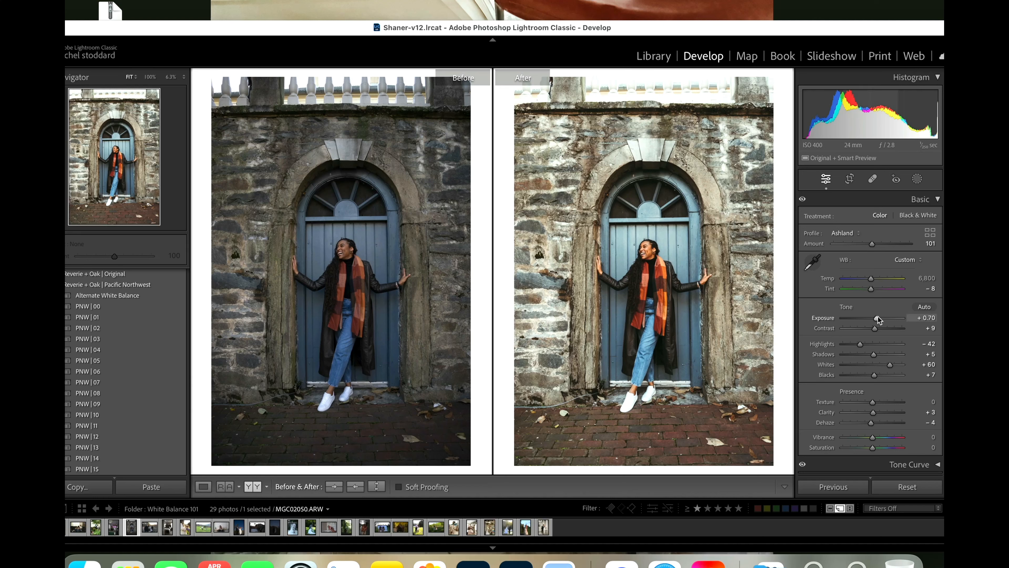
left_click_drag(876, 318, 875, 318)
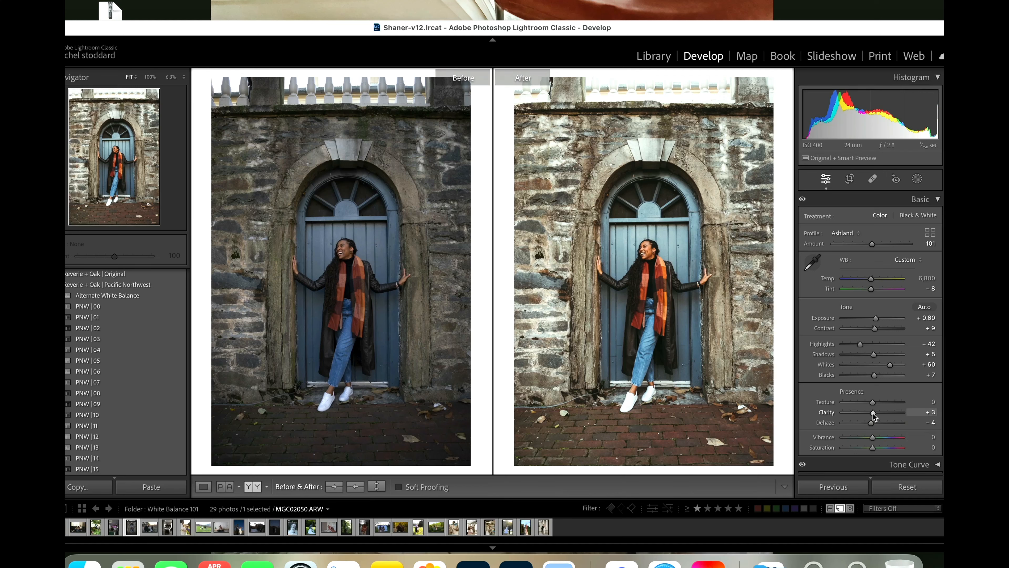
left_click_drag(872, 413, 870, 413)
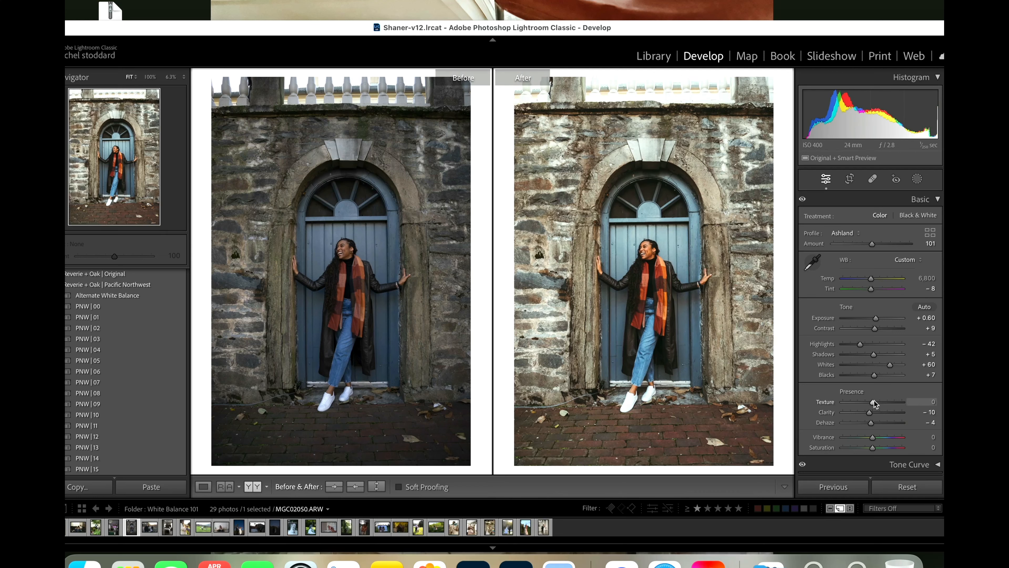
left_click_drag(871, 401, 868, 402)
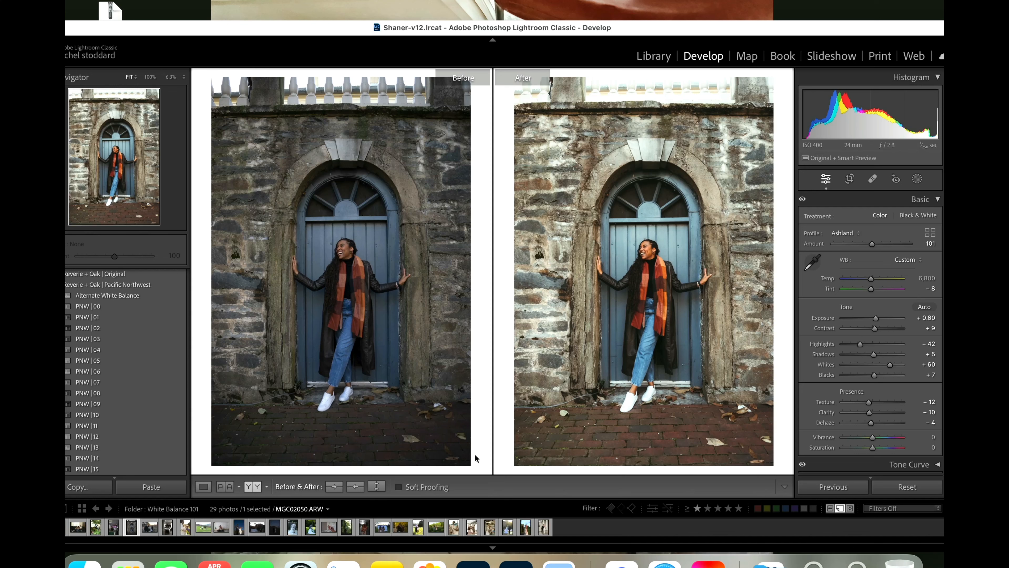
Step: Open the photo of the family of three in the grassy field, apply the PNW | 12 preset and set Exposure to +0.90
left_click(151, 529)
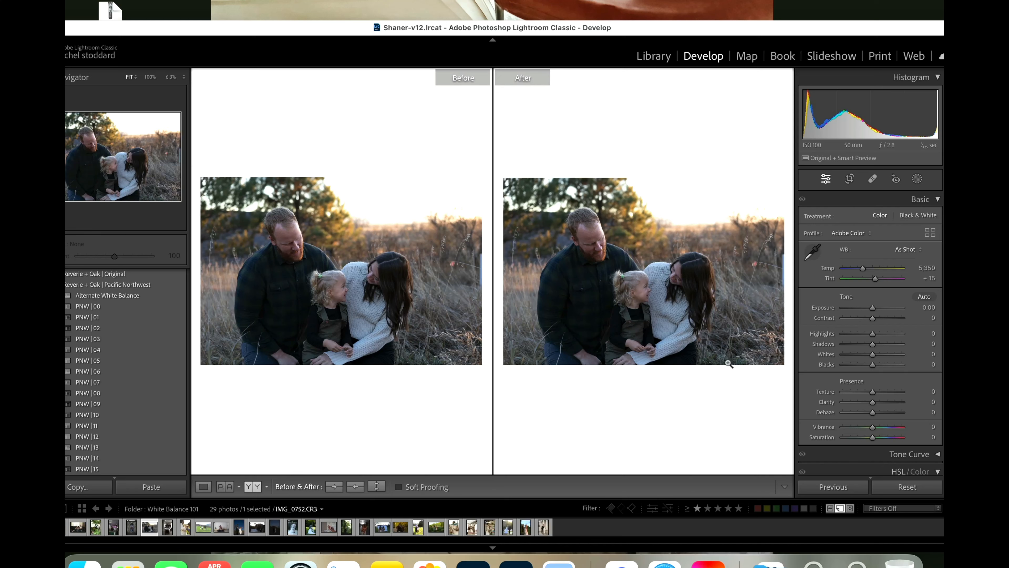
left_click_drag(872, 308, 878, 313)
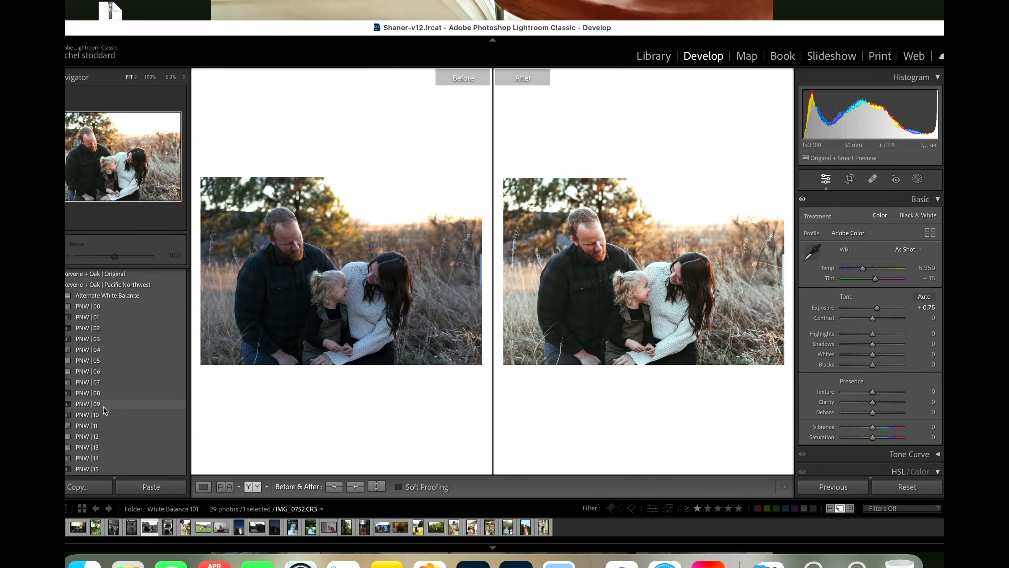
left_click(96, 438)
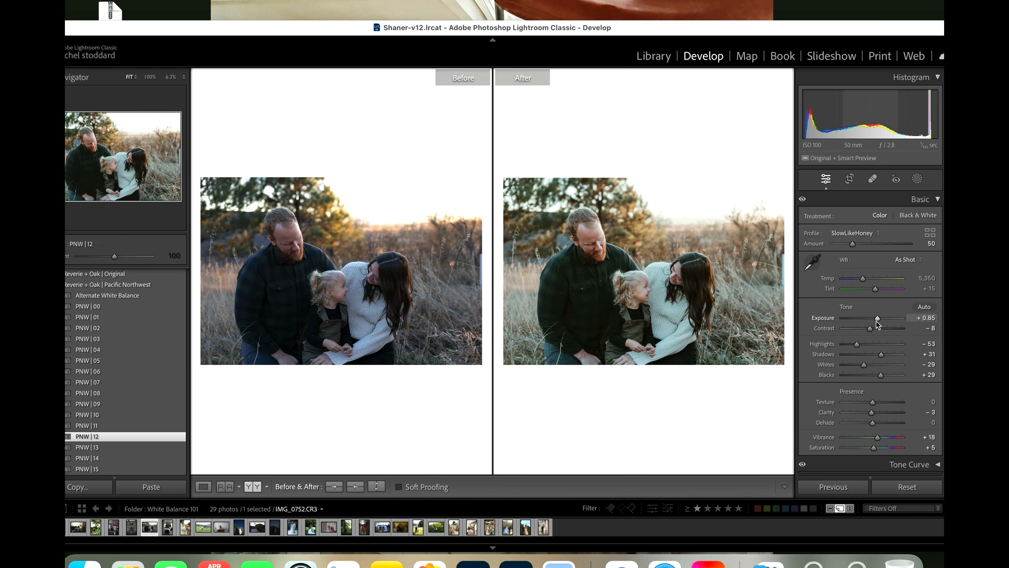
left_click_drag(877, 324, 878, 324)
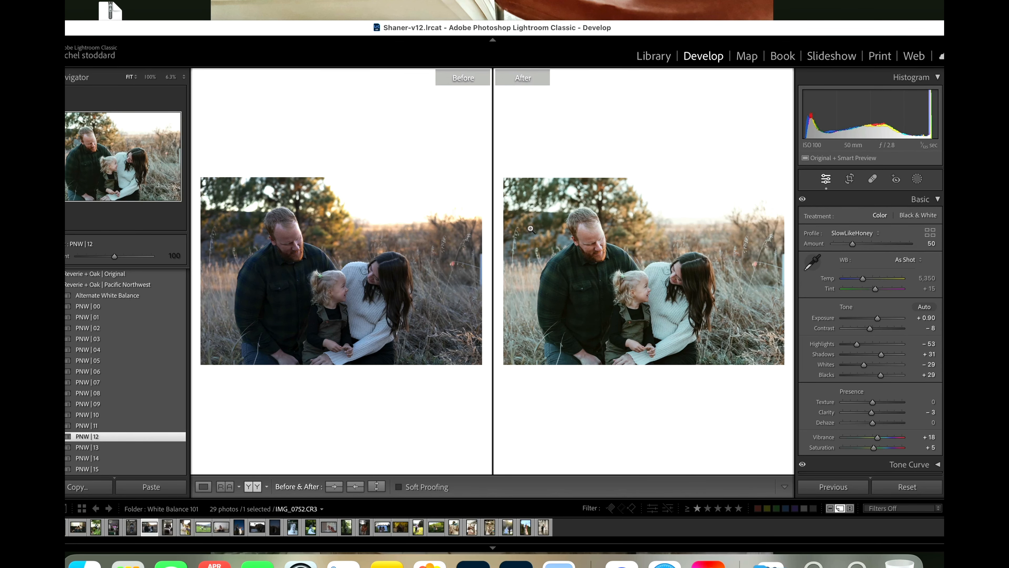
Step: Check the woman's face before and after at 100%, and set the field photo's Temp to 6,307, Tint to +17 and Exposure to +0.95
left_click(691, 279)
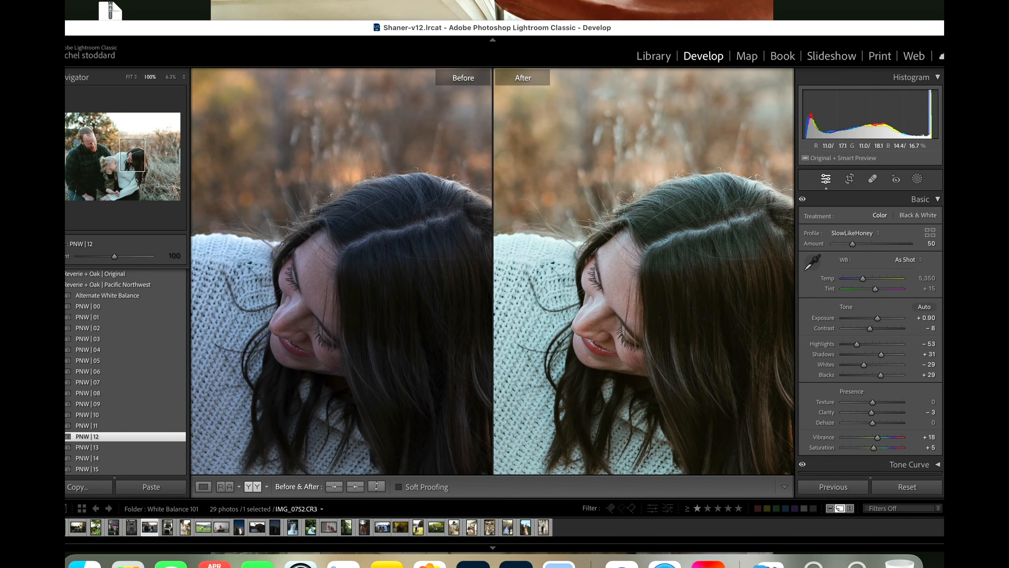
left_click(700, 257)
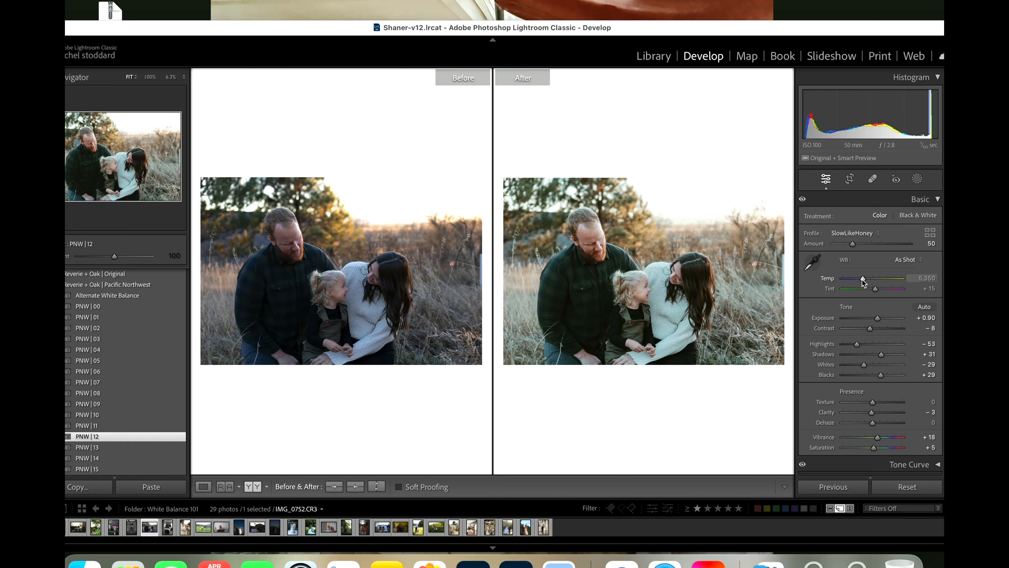
left_click_drag(864, 279, 867, 280)
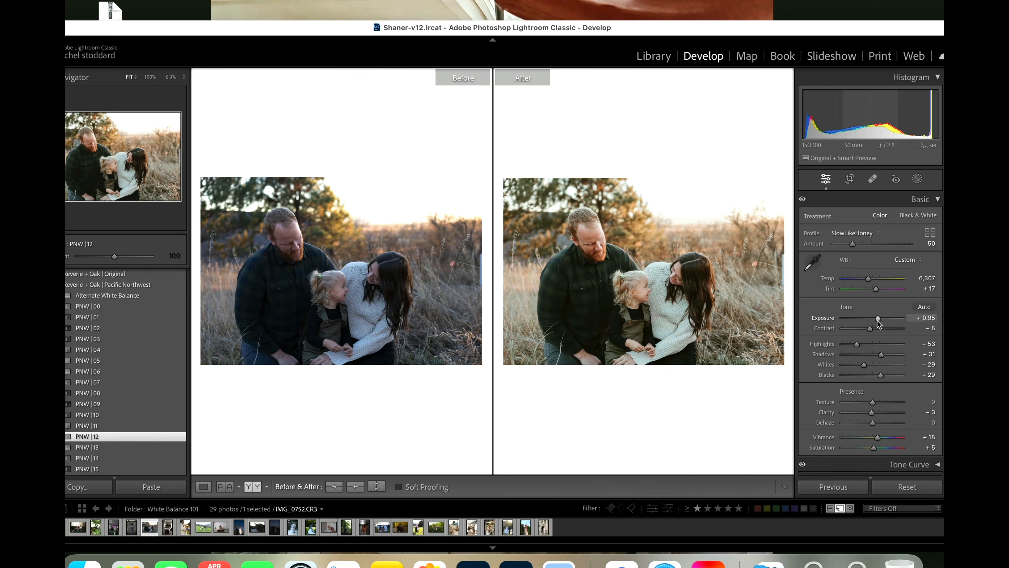
Step: Add a radial gradient mask over the man's face and upper body and apply the Magic Orange SkinShadow Eraser preset to it
left_click(917, 178)
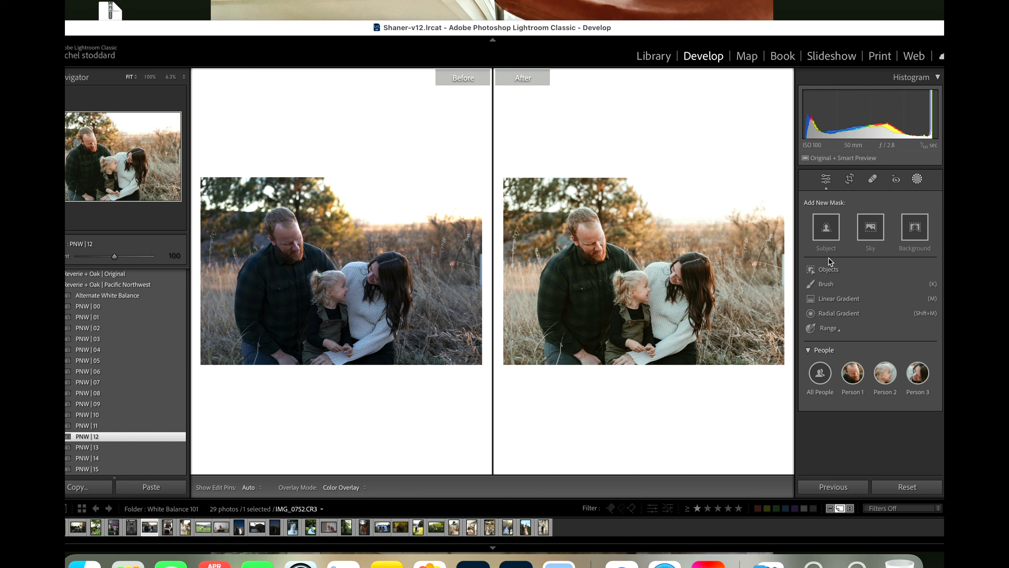
left_click(838, 313)
left_click_drag(592, 256, 631, 294)
left_click(848, 249)
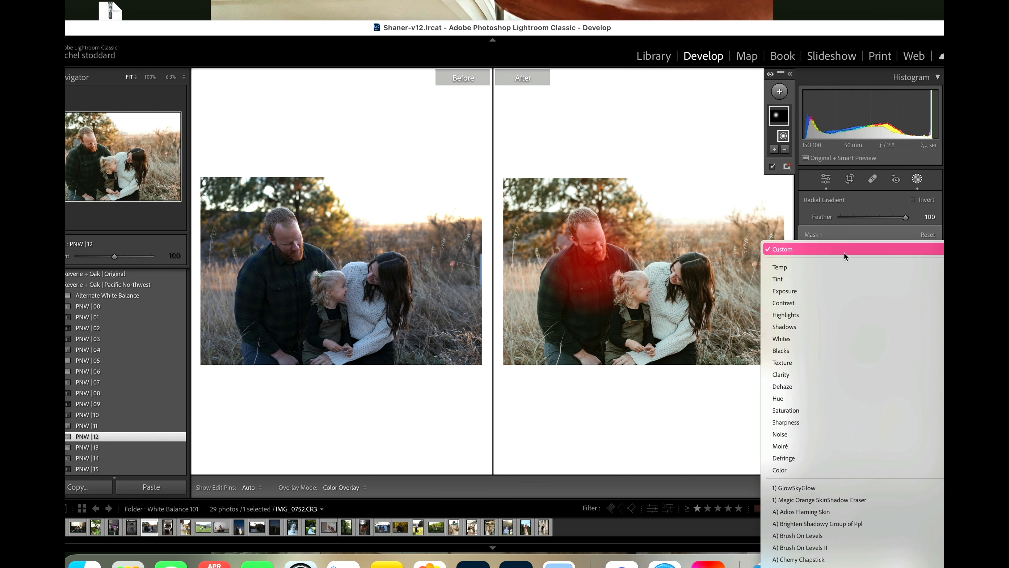
left_click(820, 500)
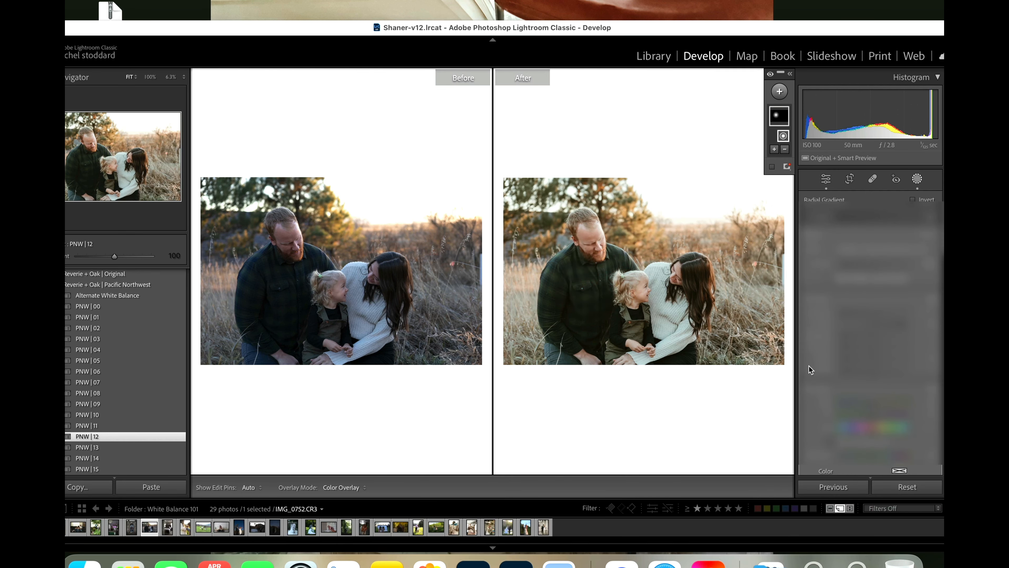
left_click_drag(605, 275, 606, 280)
Step: Set the field photo's Temp to 6,716, Contrast to −7, Highlights to −82 and Shadows to +34
scroll(851, 421, "down", 5)
scroll(851, 420, "down", 5)
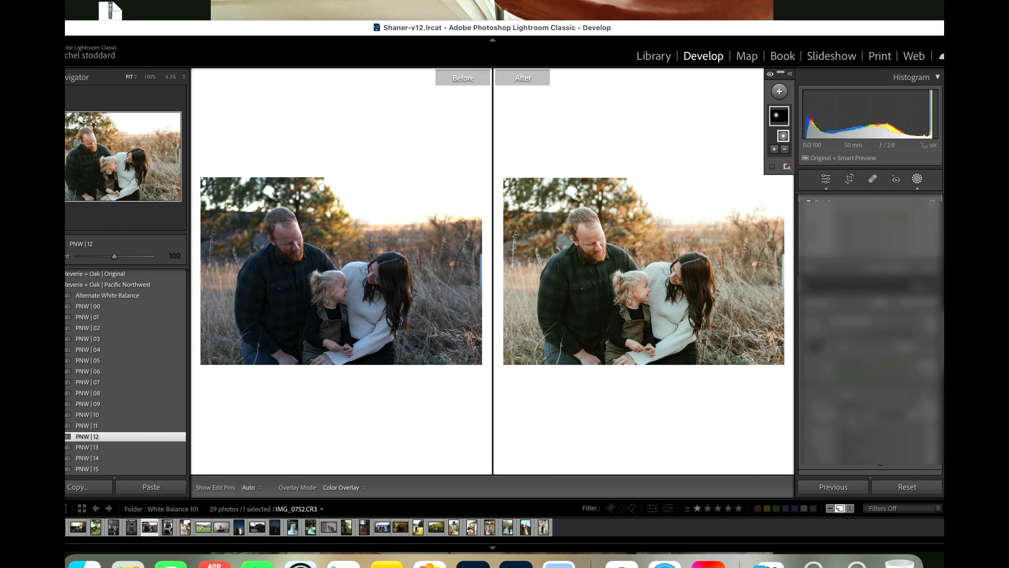
scroll(862, 313, "up", 10)
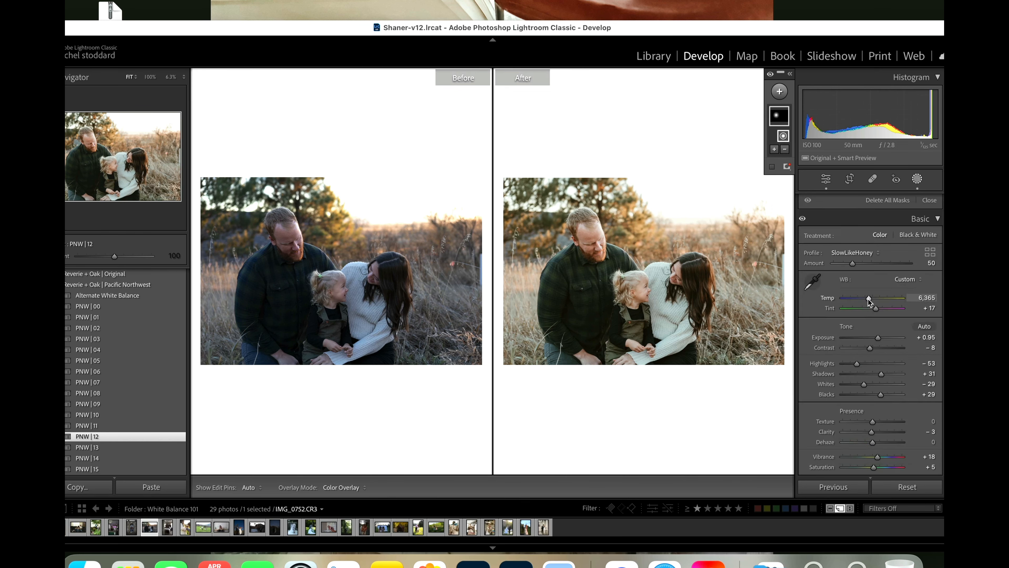
left_click_drag(868, 299, 870, 299)
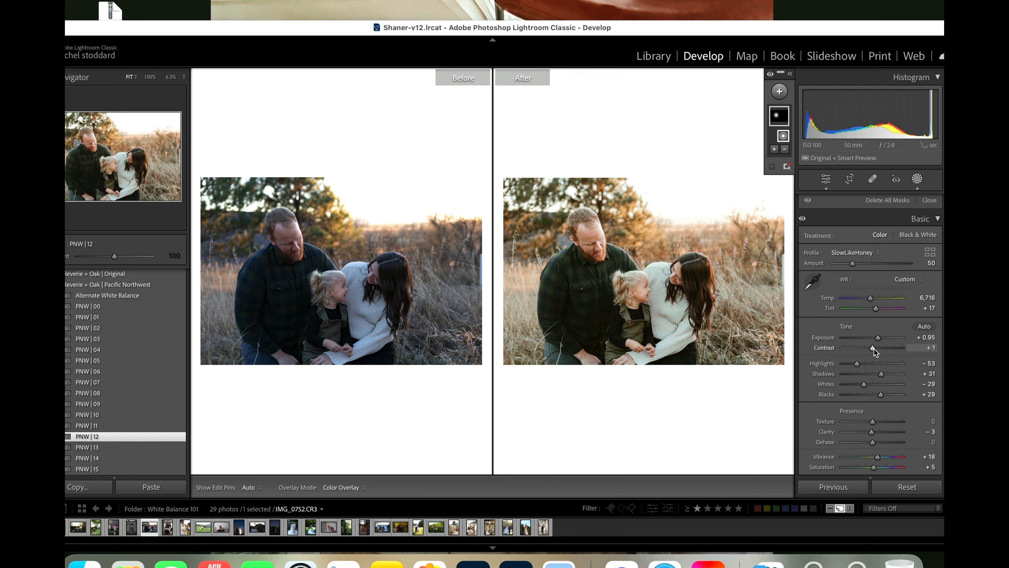
left_click_drag(873, 348, 850, 368)
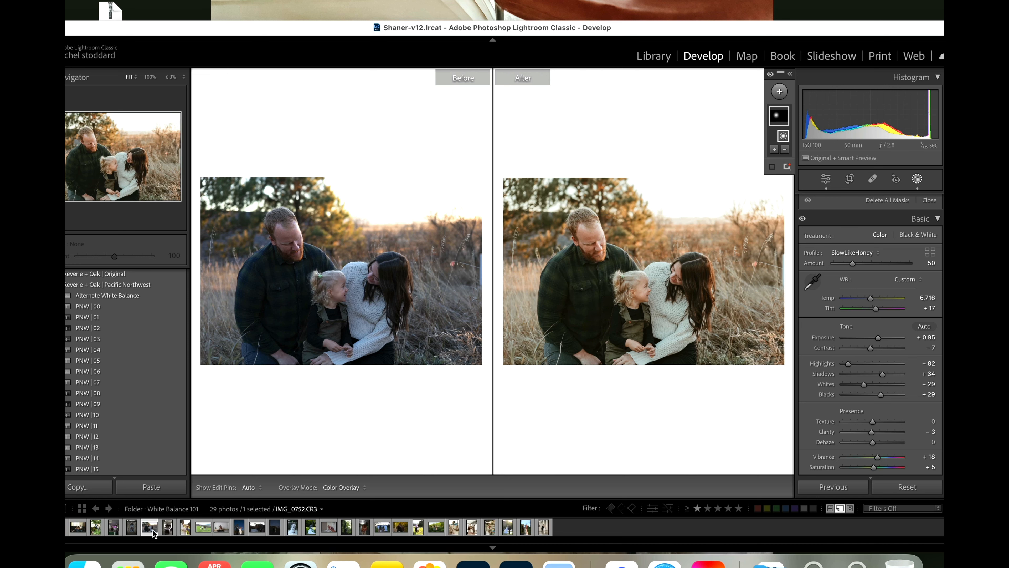
Step: Open the photo of the family on the bed, set Exposure to +1.40, try the PNW | 12 preset and apply PNW | 11 instead
left_click(168, 530)
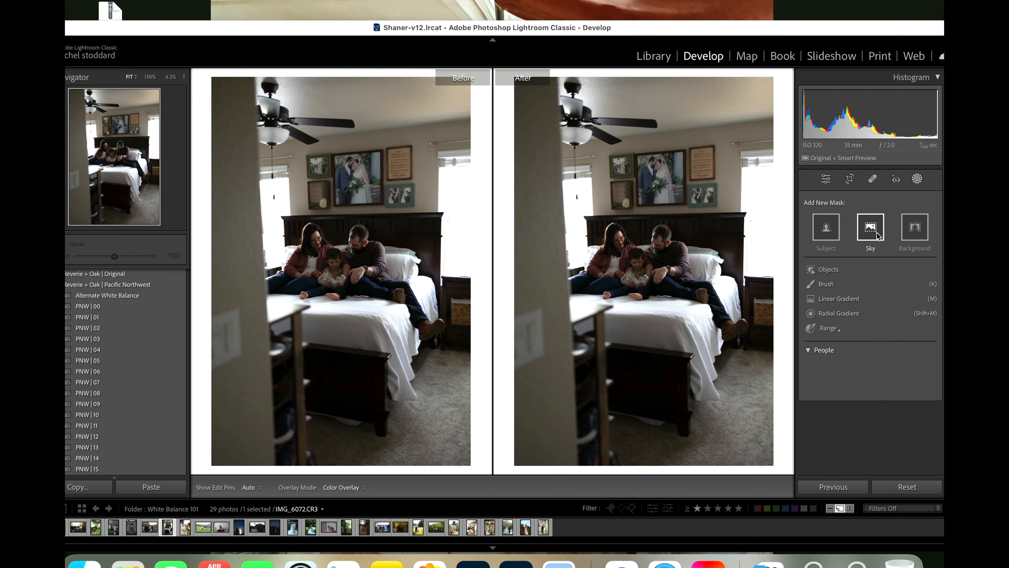
left_click(916, 178)
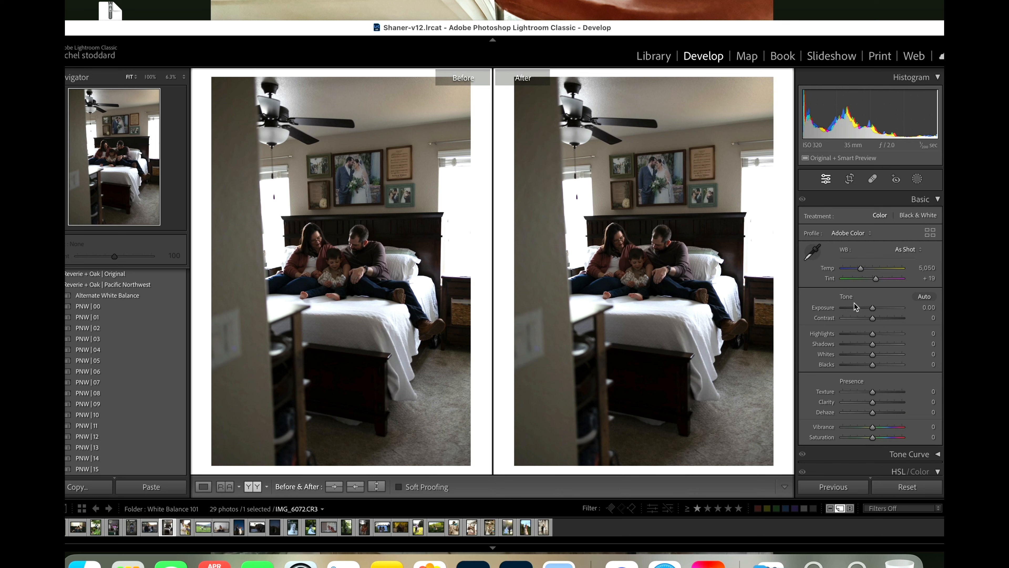
left_click_drag(873, 309, 881, 309)
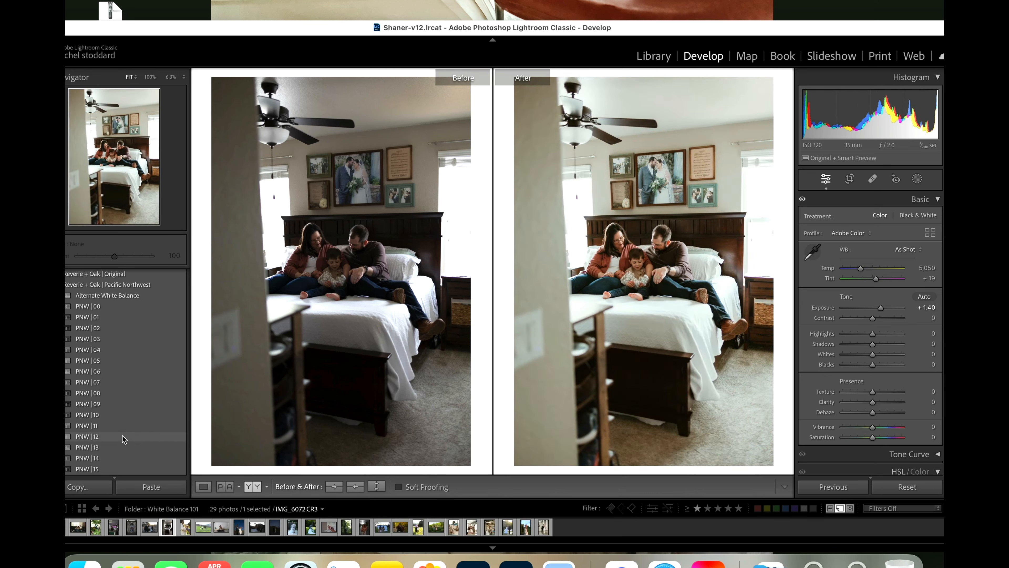
left_click(92, 436)
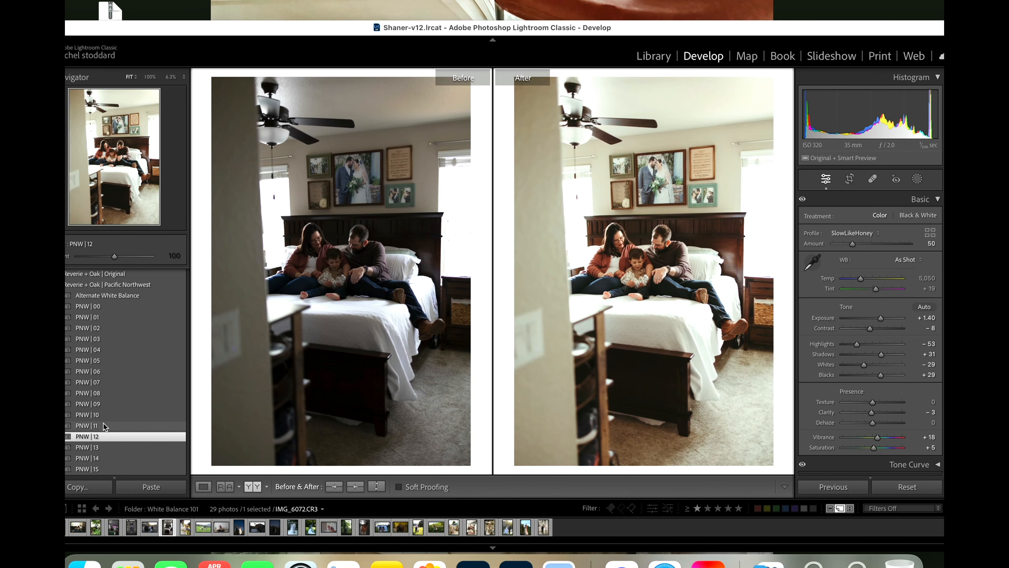
left_click(90, 426)
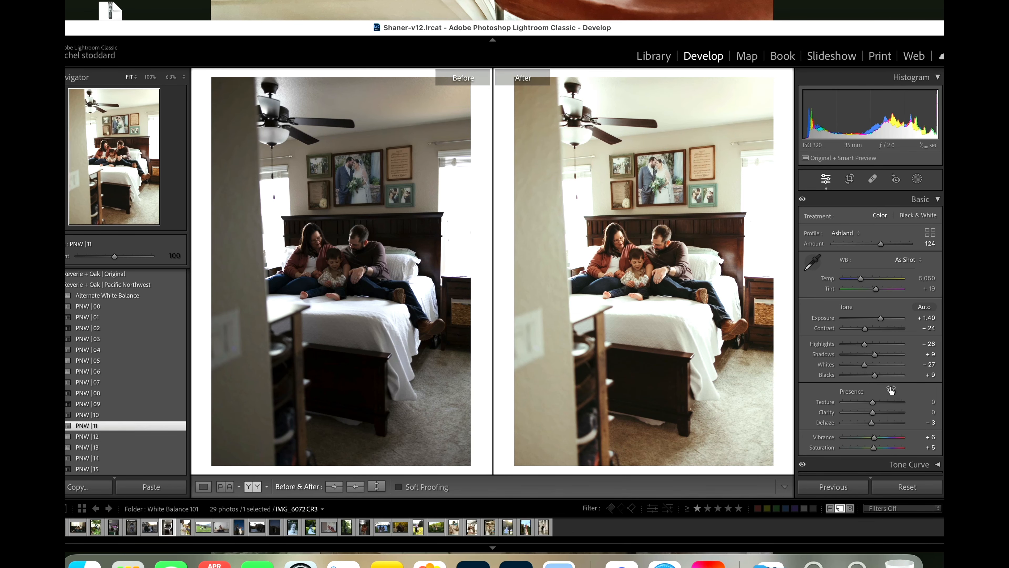
Step: Straighten the bedroom photo by rotating its crop slightly
left_click(849, 178)
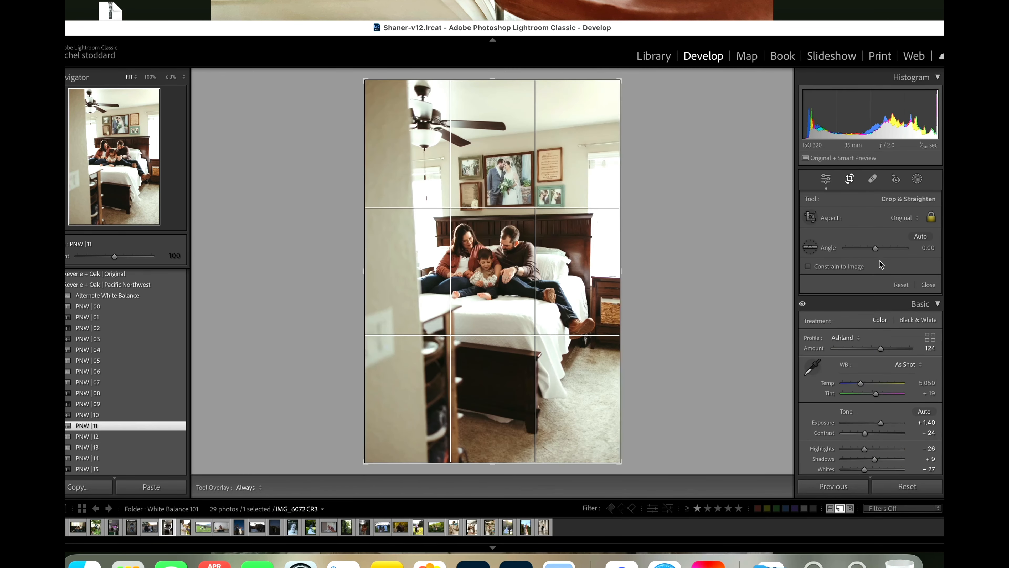
left_click_drag(875, 254, 877, 254)
key("Return")
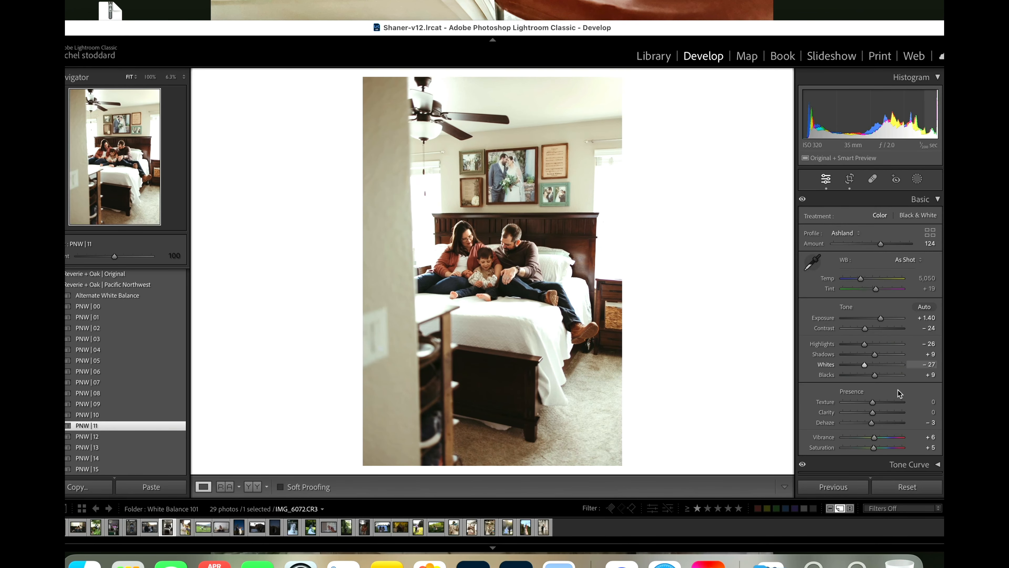
Step: Correct the bedroom photo's perspective with the Auto Upright transform
scroll(900, 421, "down", 20)
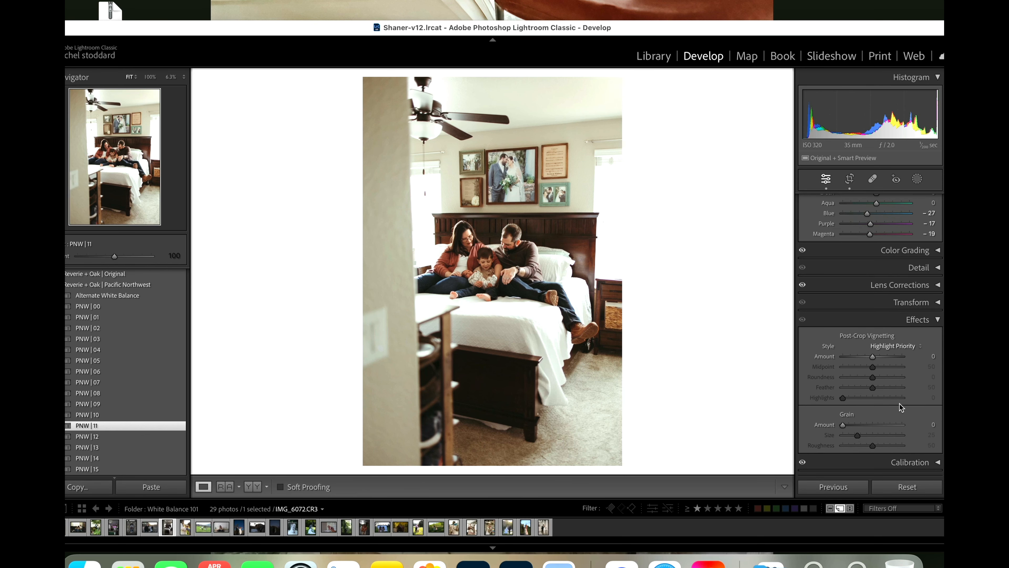
left_click(937, 303)
scroll(882, 391, "down", 6)
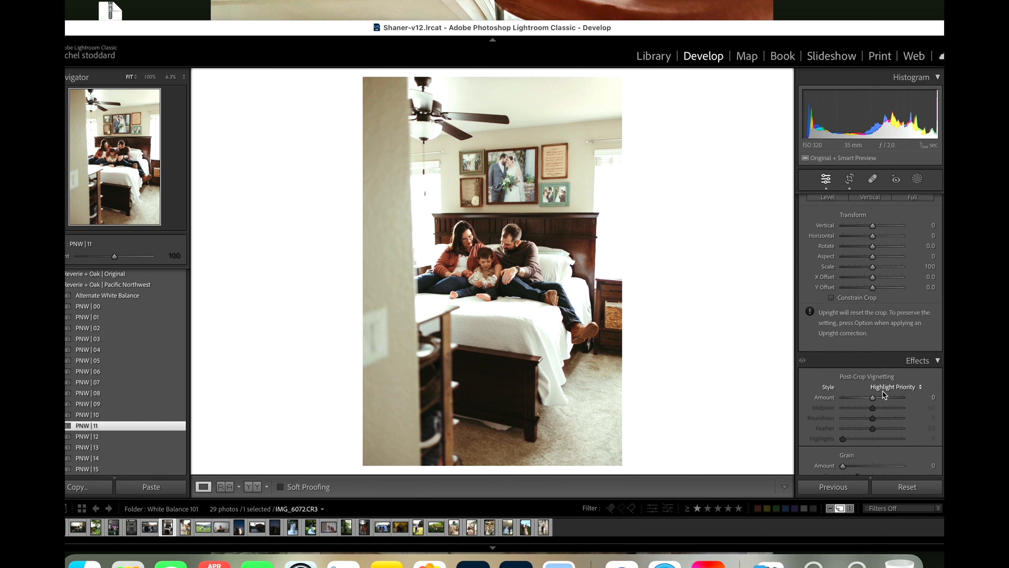
scroll(882, 390, "up", 6)
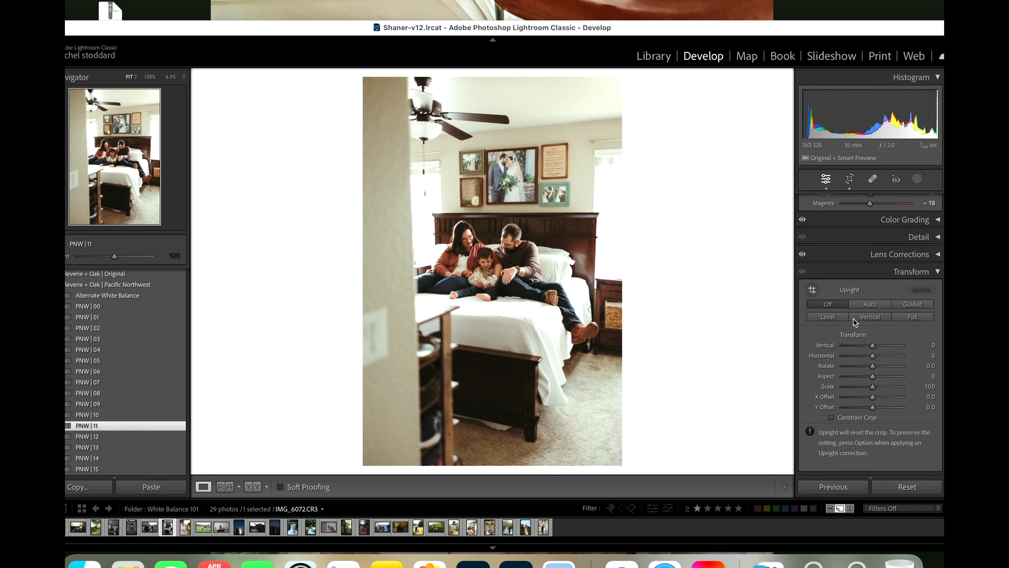
left_click(870, 305)
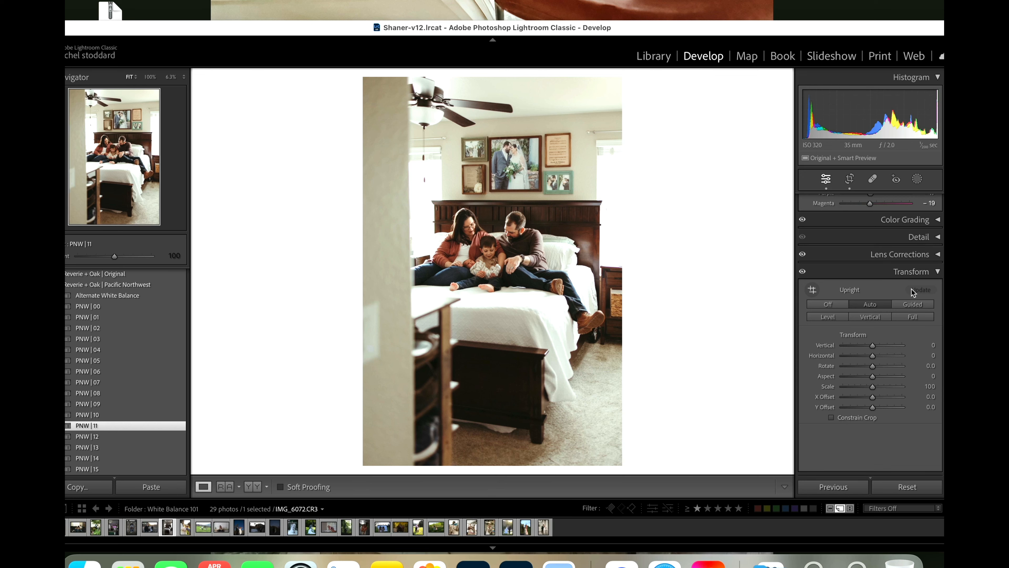
left_click(938, 274)
scroll(902, 294, "up", 10)
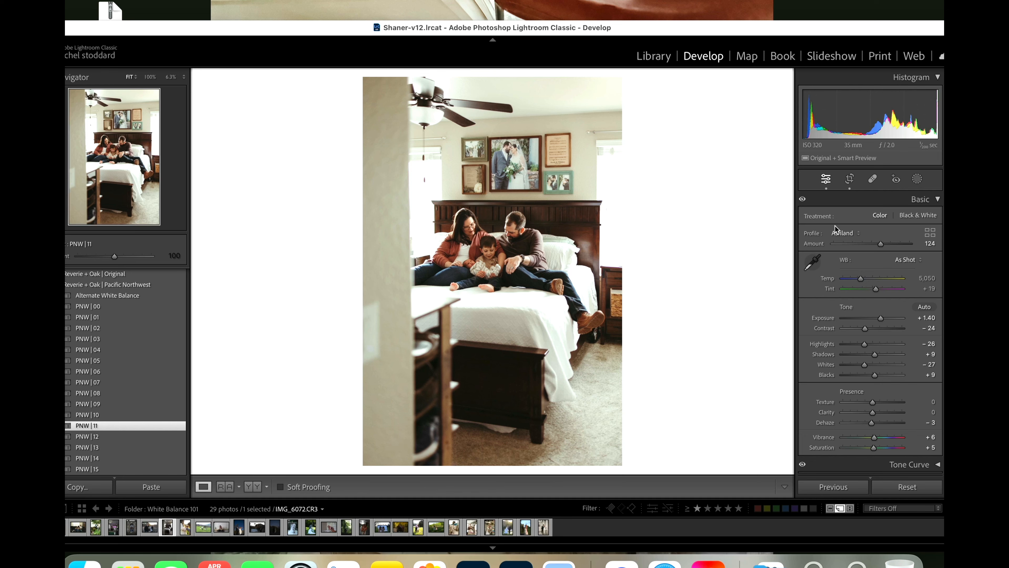
Step: Examine the family's faces at 100%, comparing before and after side by side
left_click(494, 246)
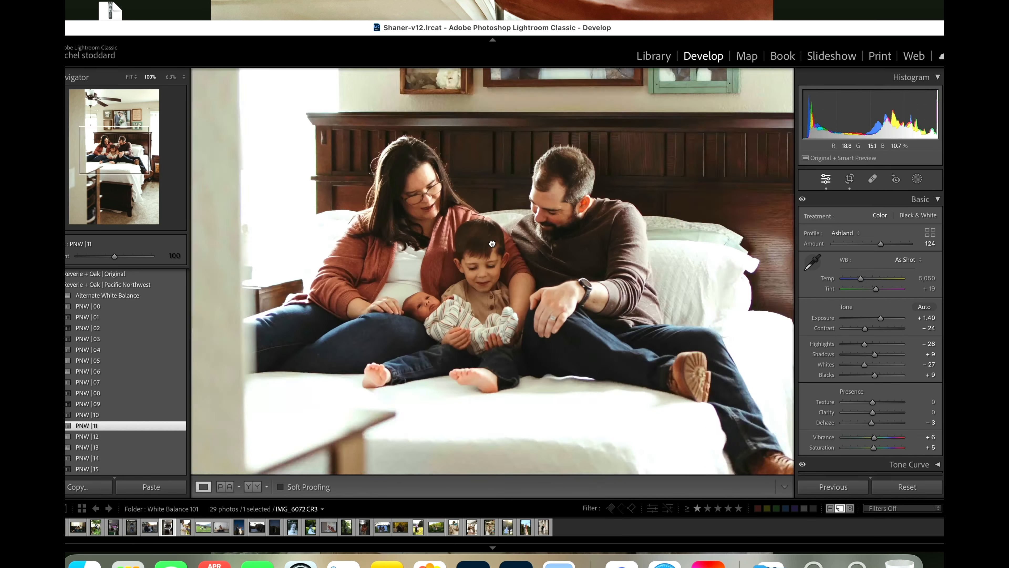
left_click(500, 266)
left_click(253, 486)
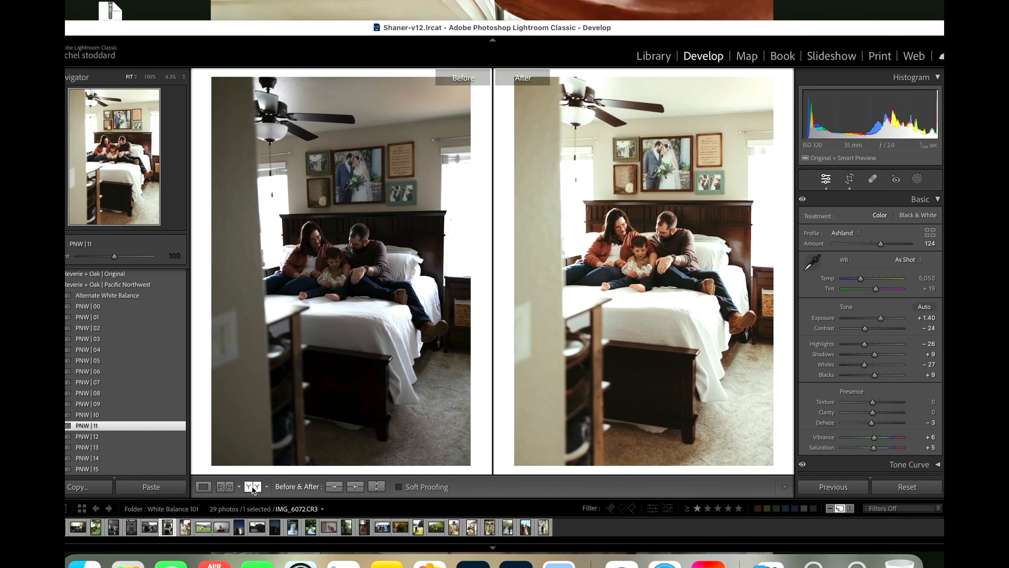
left_click(632, 261)
left_click_drag(685, 275, 653, 309)
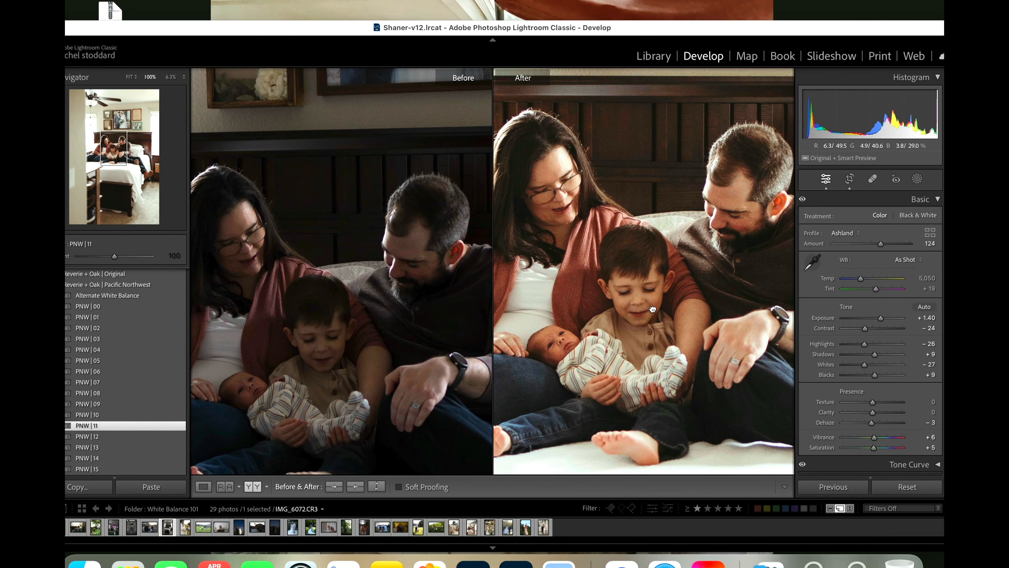
left_click(655, 262)
Step: Add a radial gradient mask over the family on the bed and apply the Magic Orange SkinShadow Eraser preset to it
left_click(916, 178)
left_click(838, 289)
left_click_drag(643, 248, 704, 292)
left_click(883, 249)
left_click(821, 498)
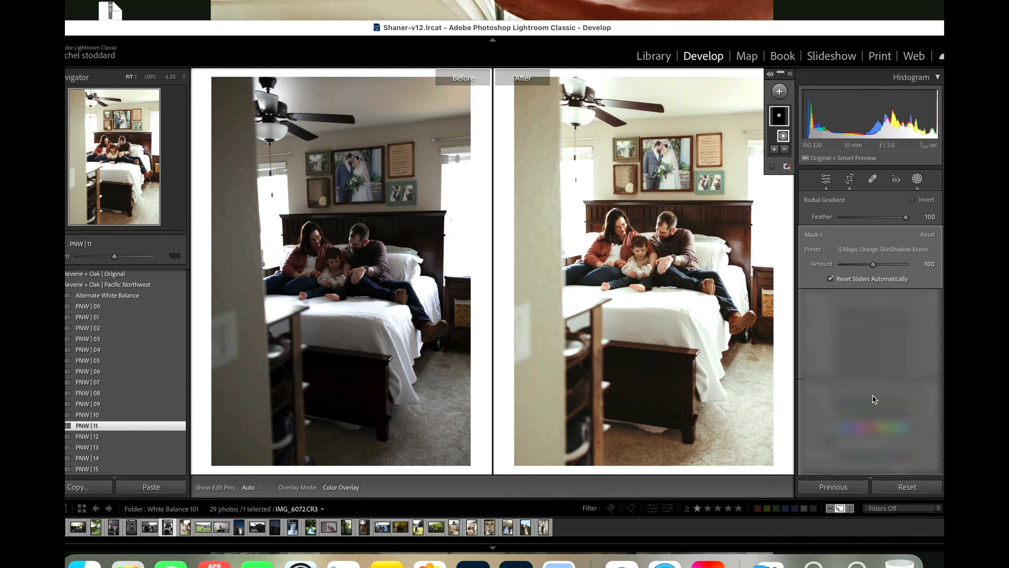
Step: Warm the bedroom photo's overall white balance by setting its temperature to 5,174
scroll(860, 407, "down", 10)
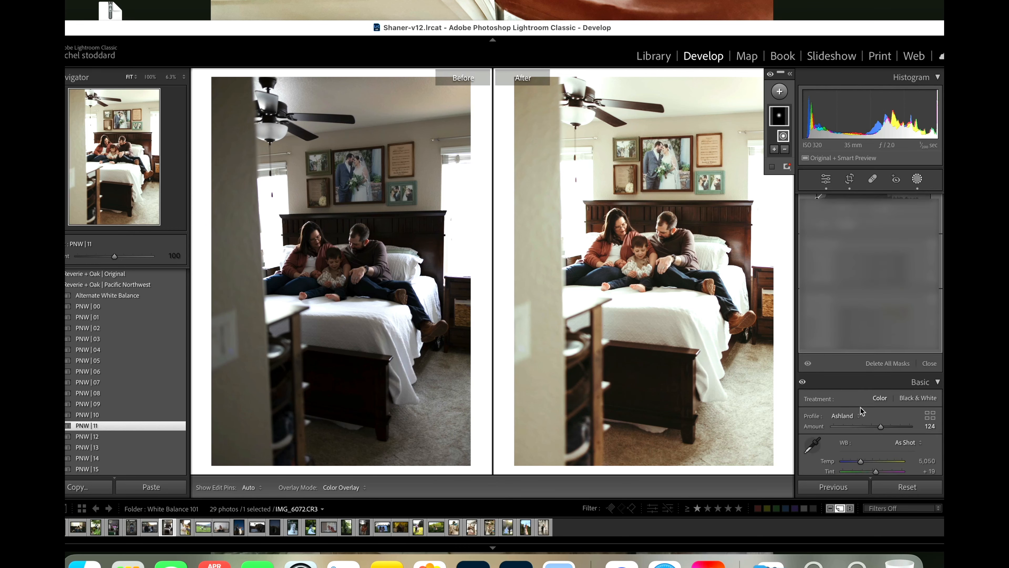
scroll(862, 407, "down", 5)
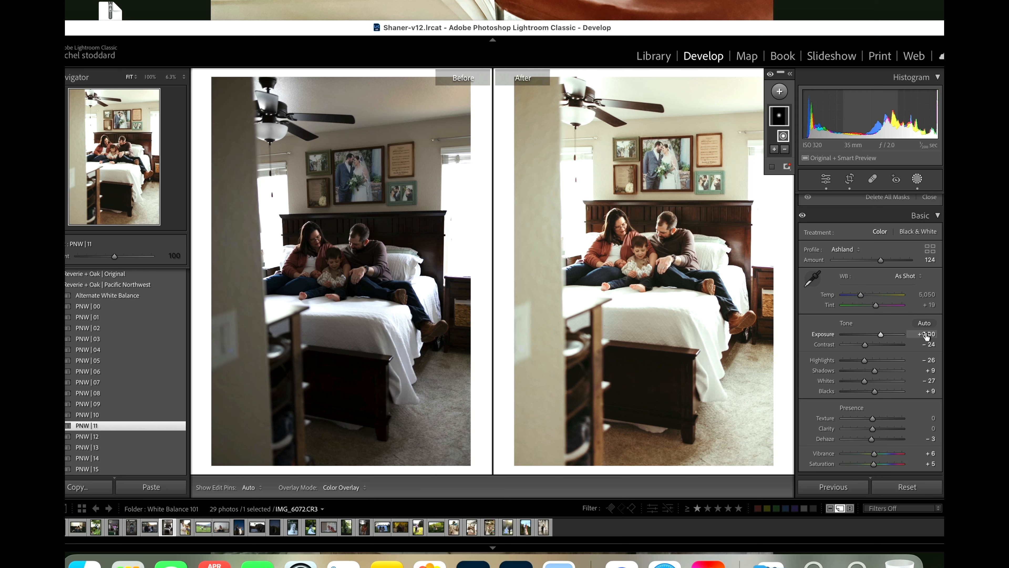
left_click_drag(859, 294, 860, 294)
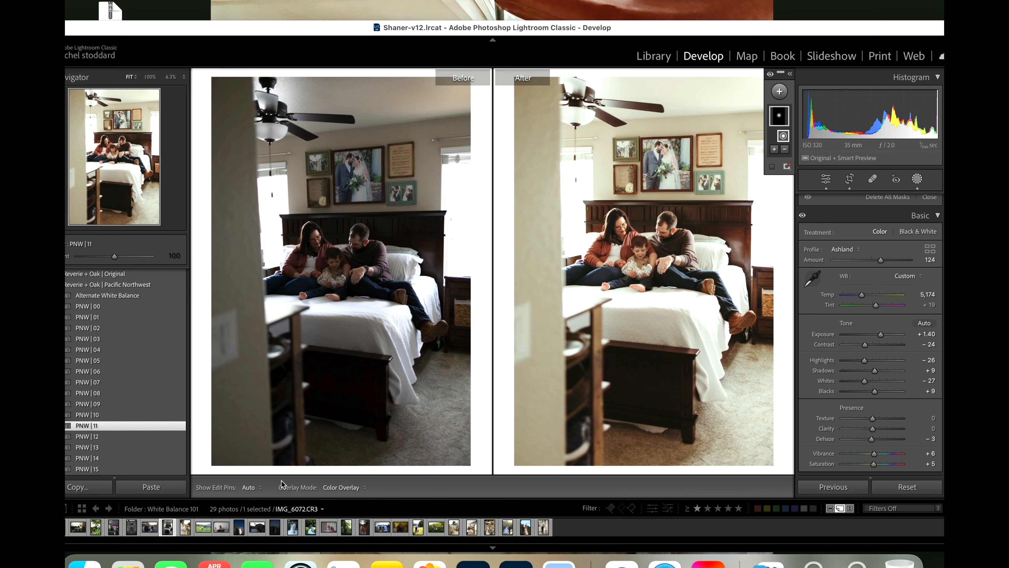
Step: Apply the PNW | 12 preset to the maternity photo with the laughing boy and set its temperature to 6,970
left_click(185, 530)
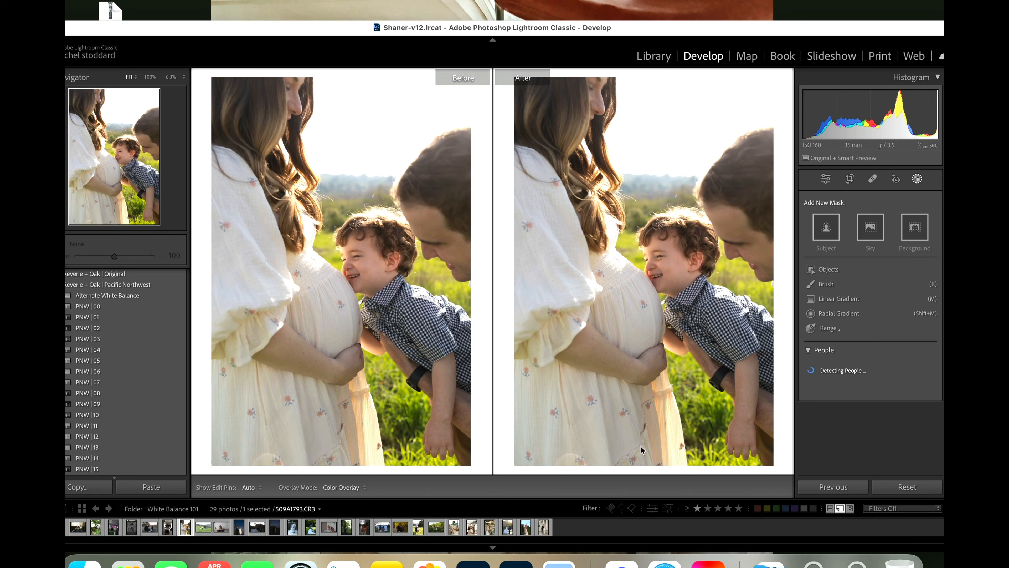
left_click(916, 179)
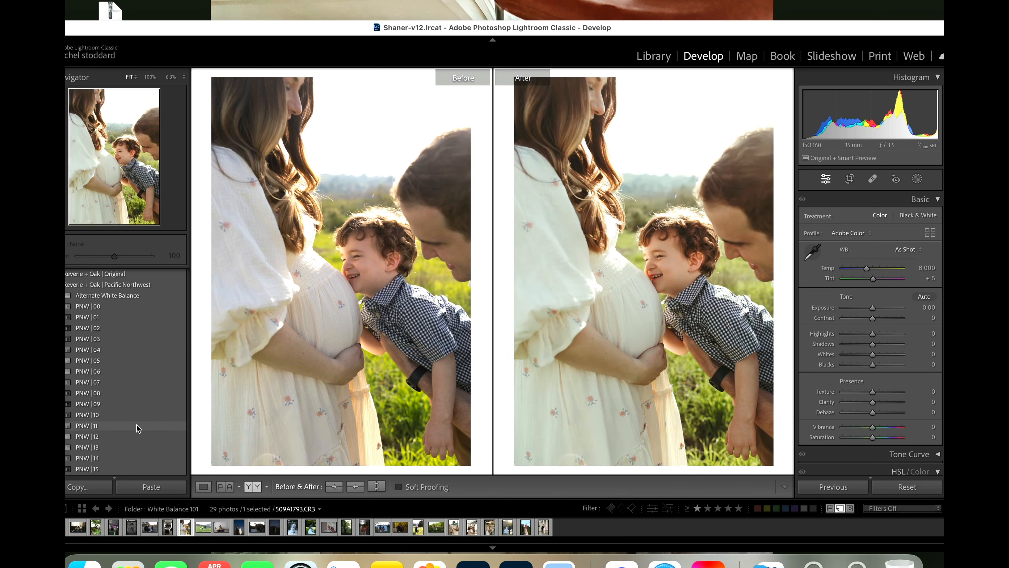
left_click(126, 436)
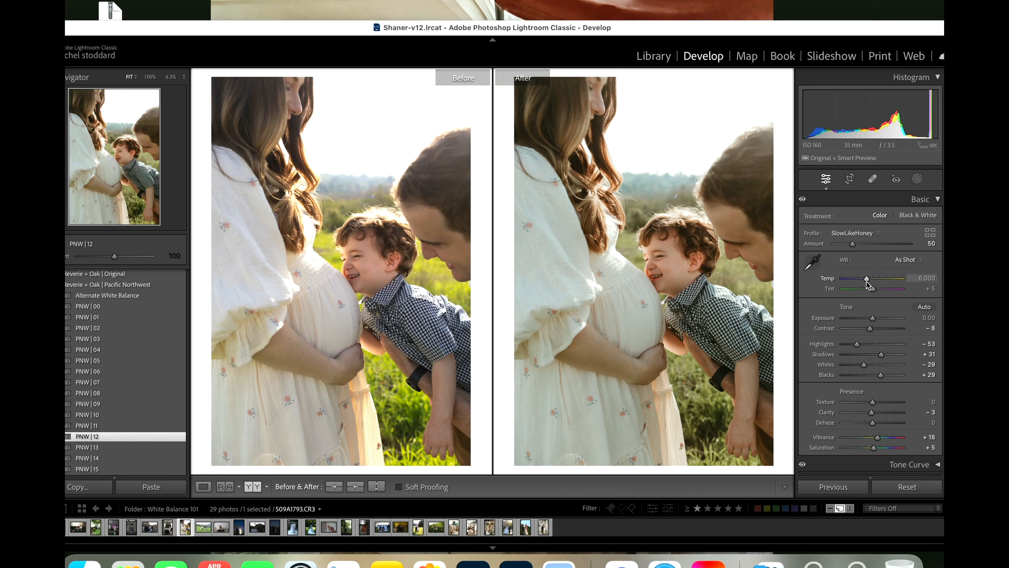
left_click_drag(866, 282, 871, 284)
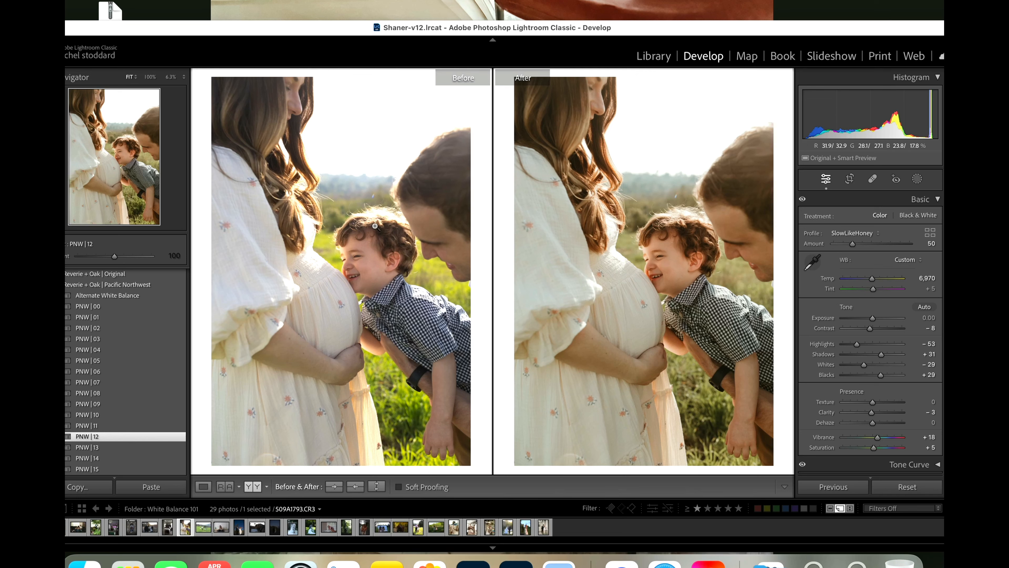
Step: Check the boy's face up close and set the maternity photo's exposure to +0.10
left_click(352, 299)
left_click(363, 281)
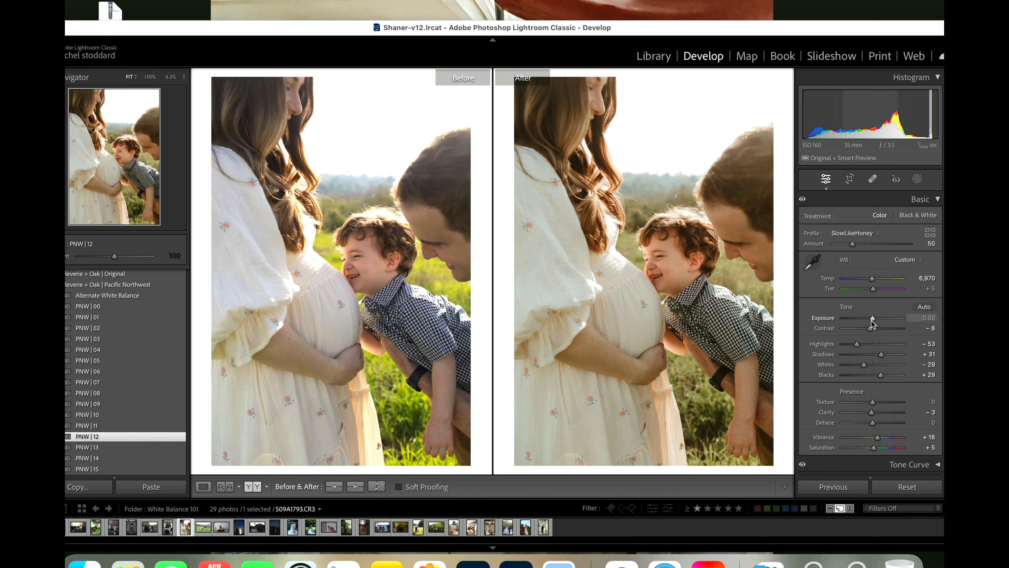
left_click_drag(871, 320, 872, 320)
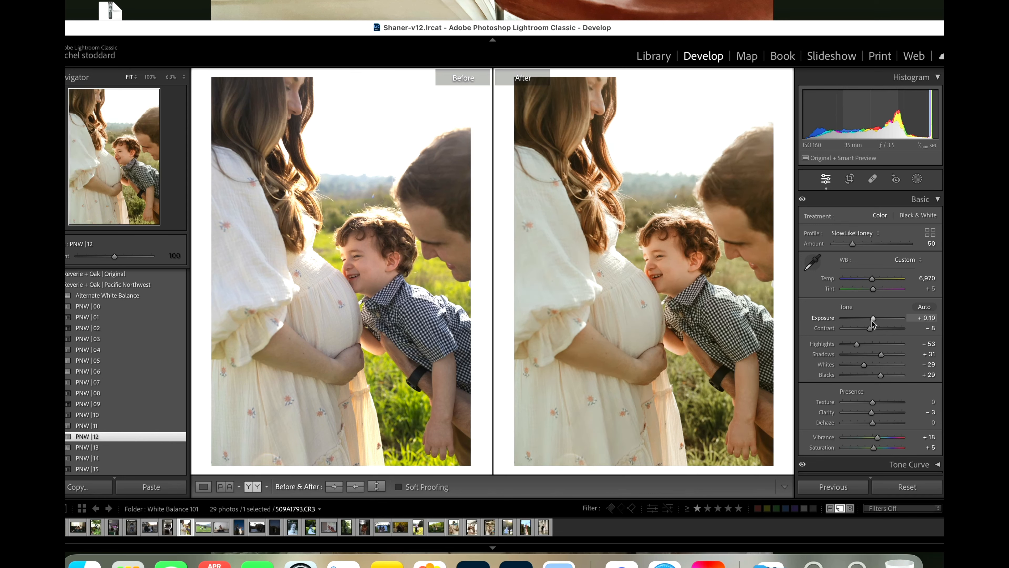
Step: Reduce the orange saturation of the maternity photo to -48
scroll(872, 322, "down", 3)
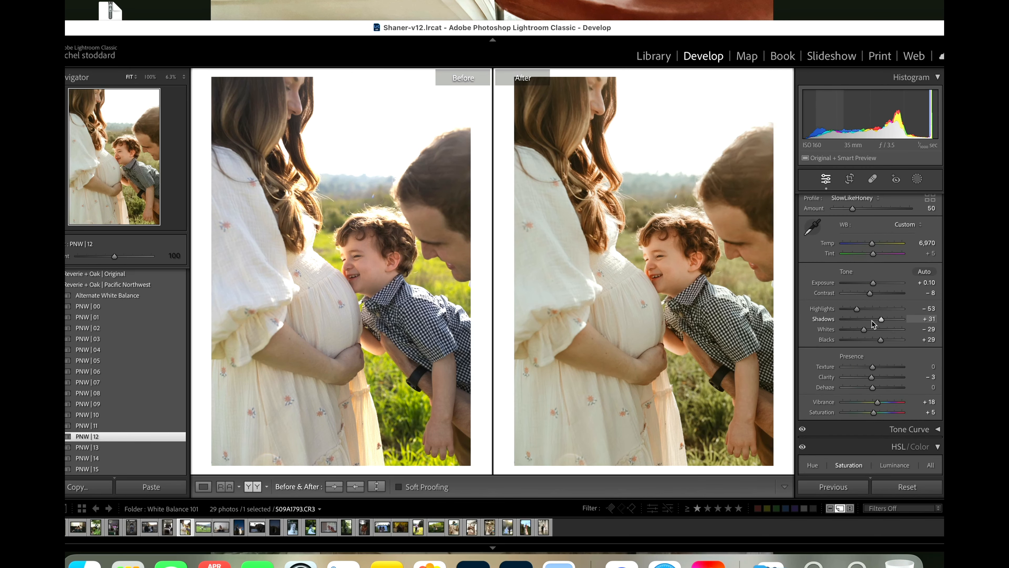
scroll(872, 321, "up", 1)
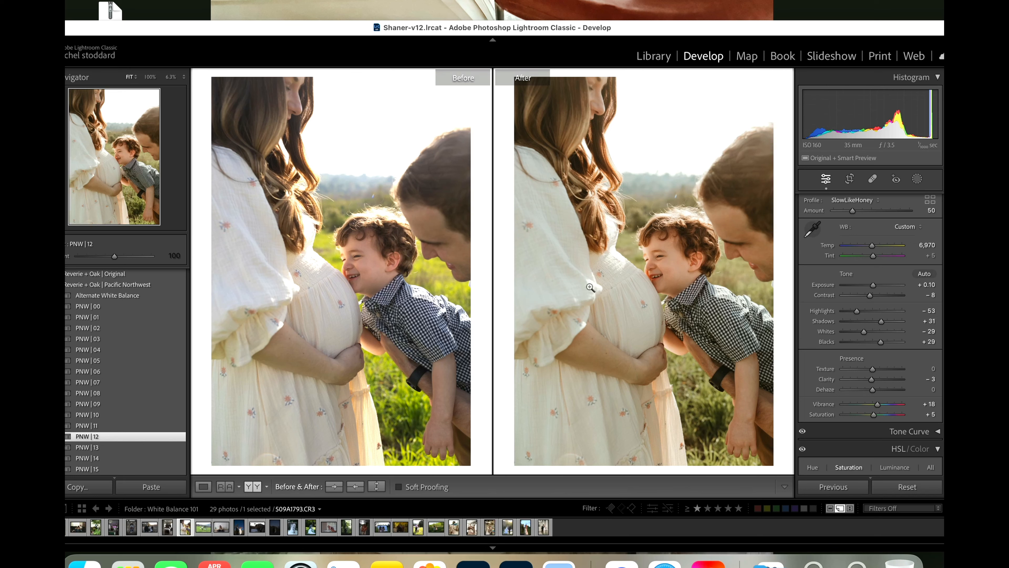
scroll(898, 389, "down", 8)
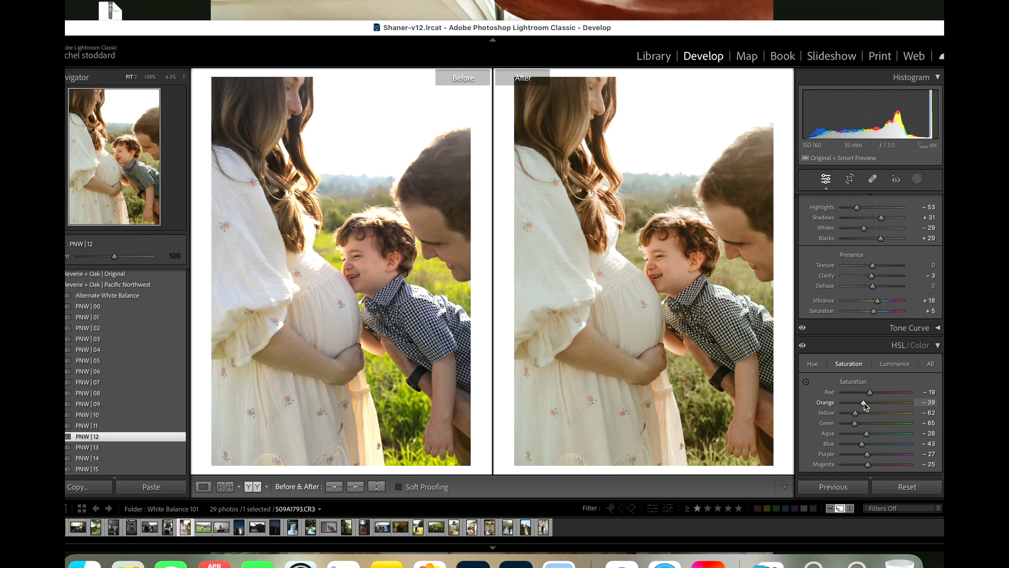
left_click_drag(864, 403, 859, 405)
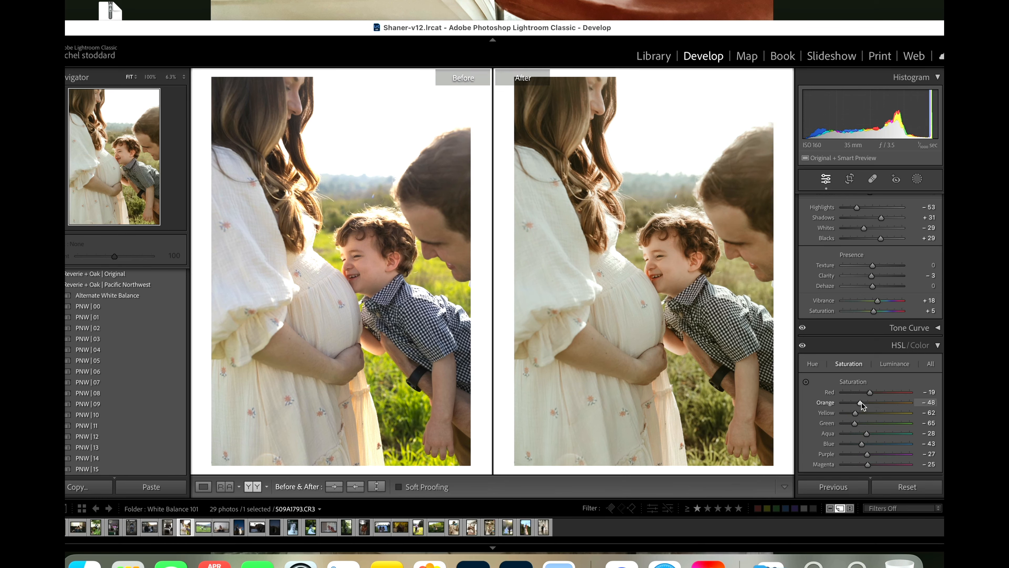
Step: Warm the maternity photo further by setting its temperature to 7,538
scroll(861, 406, "up", 10)
scroll(861, 406, "down", 2)
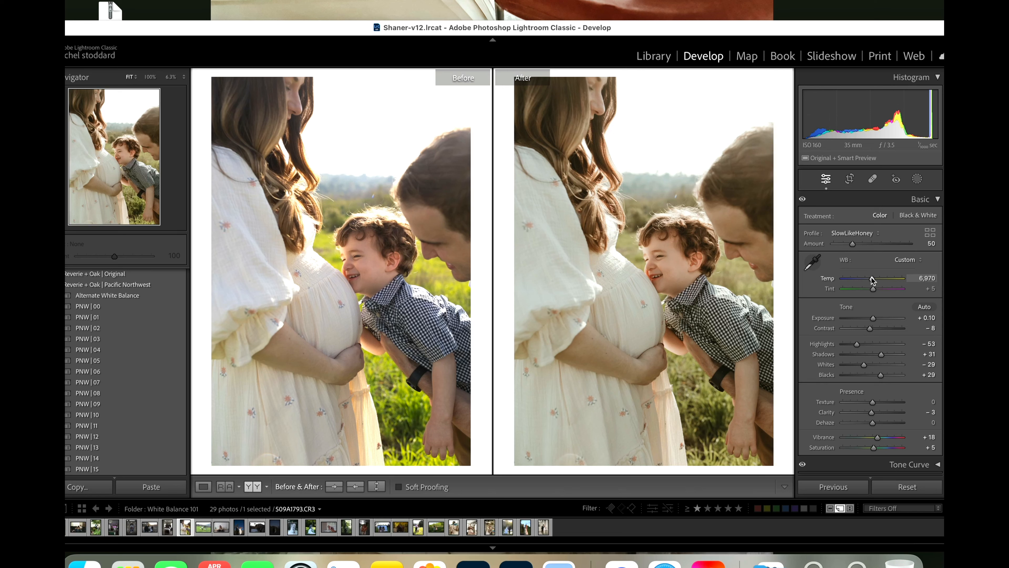
left_click_drag(871, 277, 877, 280)
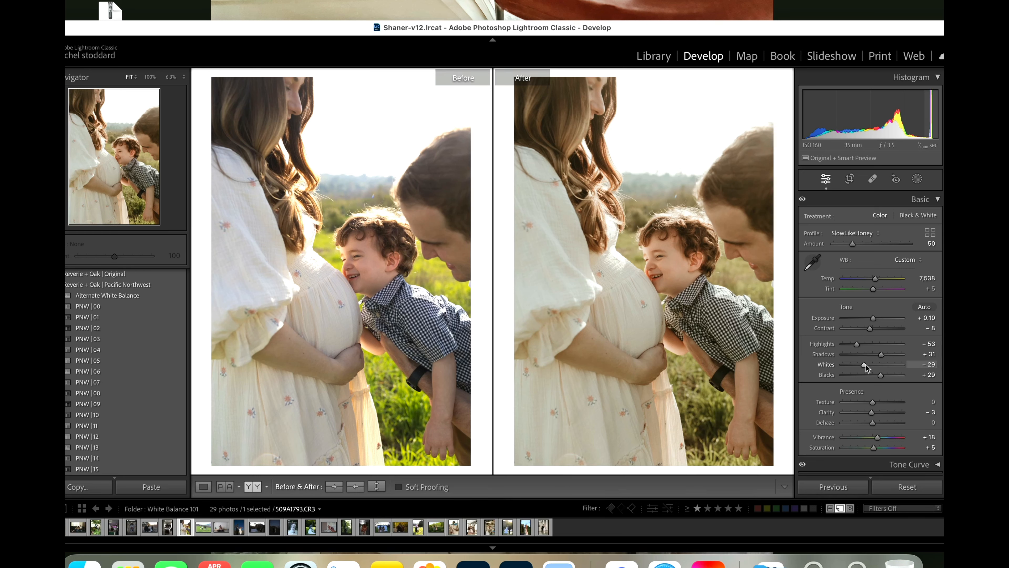
Step: Set the maternity photo's whites to +74 and highlights to -100, keeping the exposure at +0.10
left_click_drag(863, 364, 825, 348)
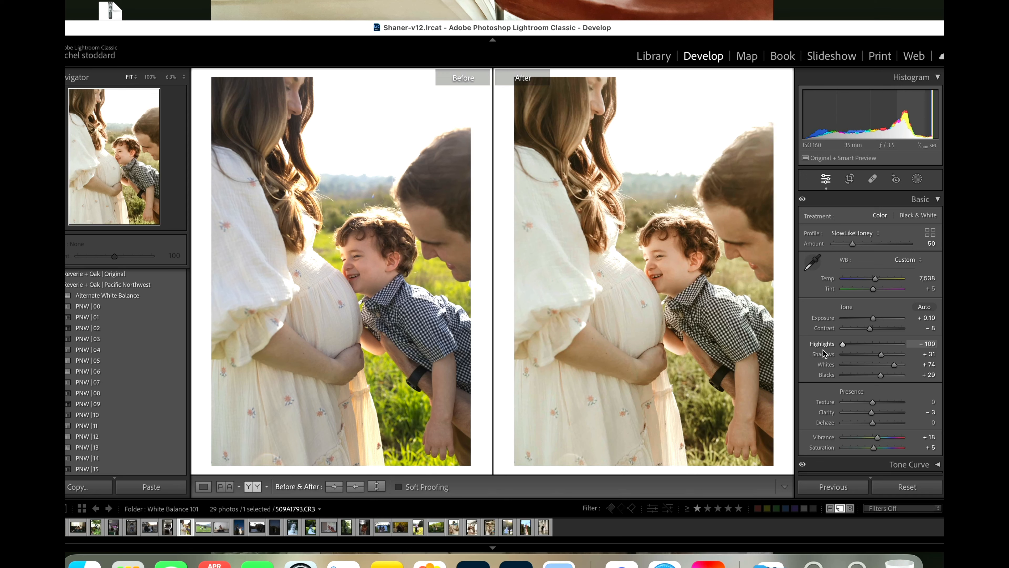
double_click(873, 318)
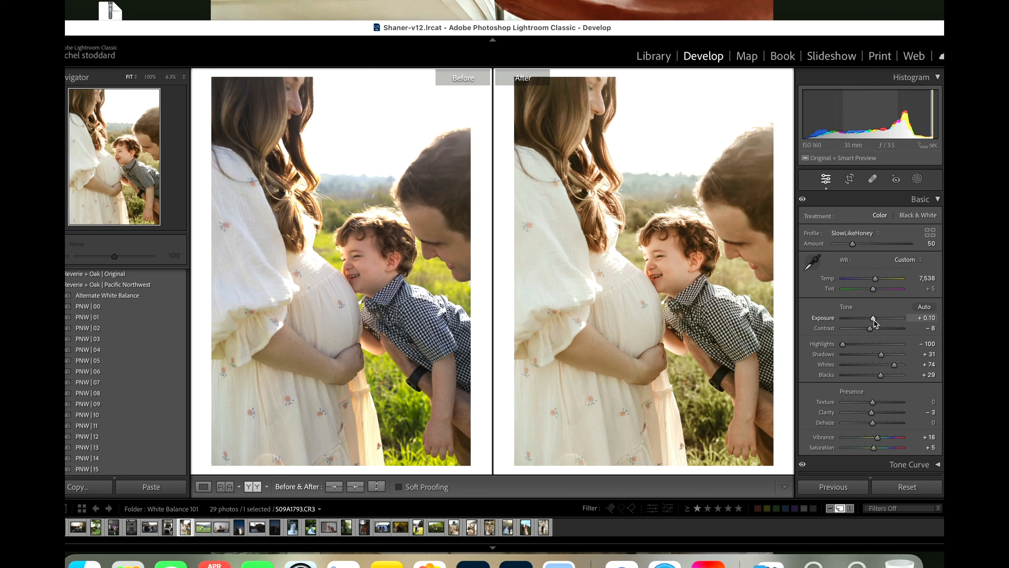
key("super+z")
left_click_drag(873, 320, 874, 324)
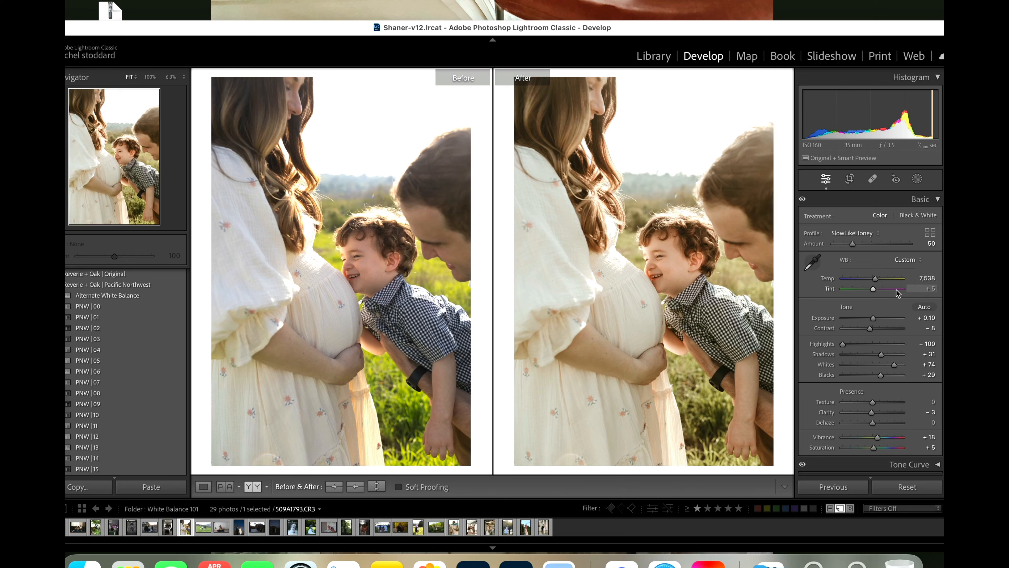
Step: Set the maternity photo's tint to -3 and show only the edited version
left_click_drag(874, 289, 873, 290)
left_click(252, 487)
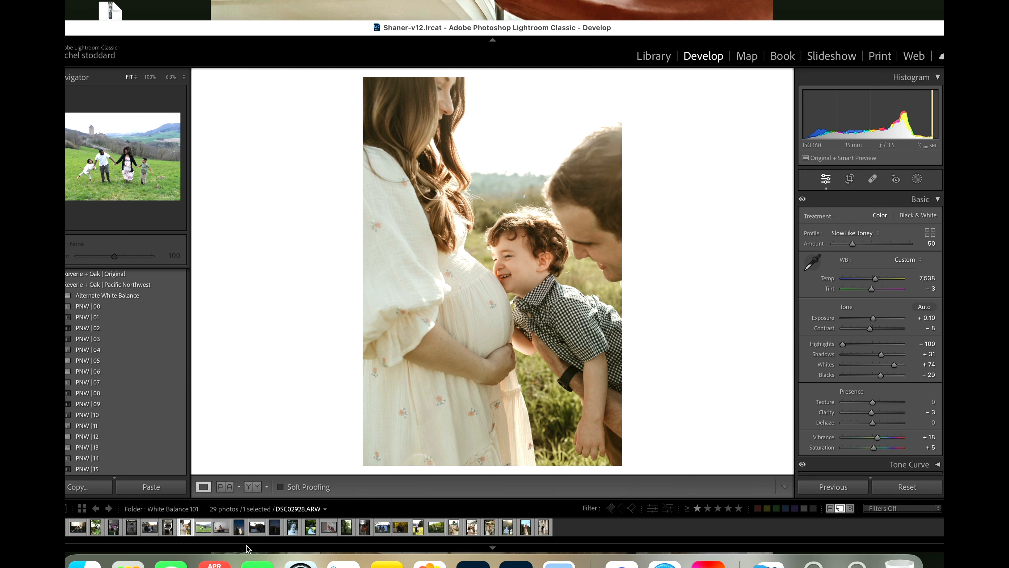
Step: Open the family photo on the castle hillside in side-by-side before/after view and set its temperature to 5,366
left_click(203, 528)
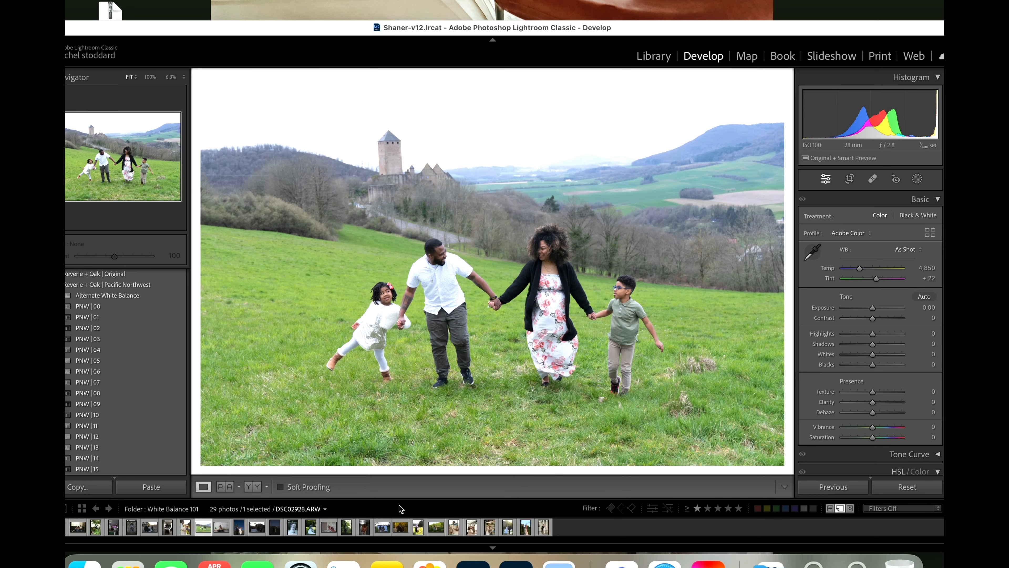
left_click(255, 490)
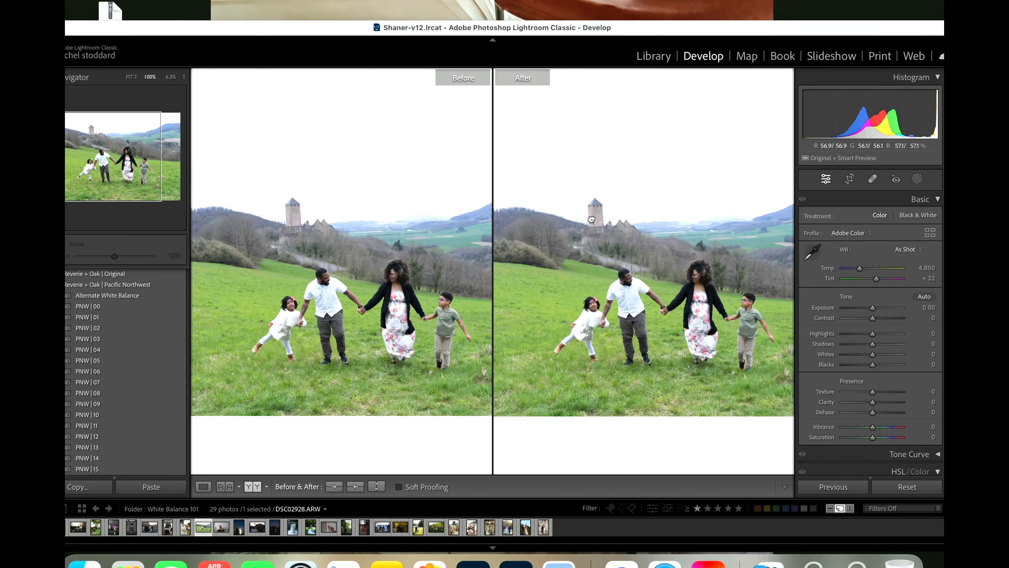
left_click(611, 246)
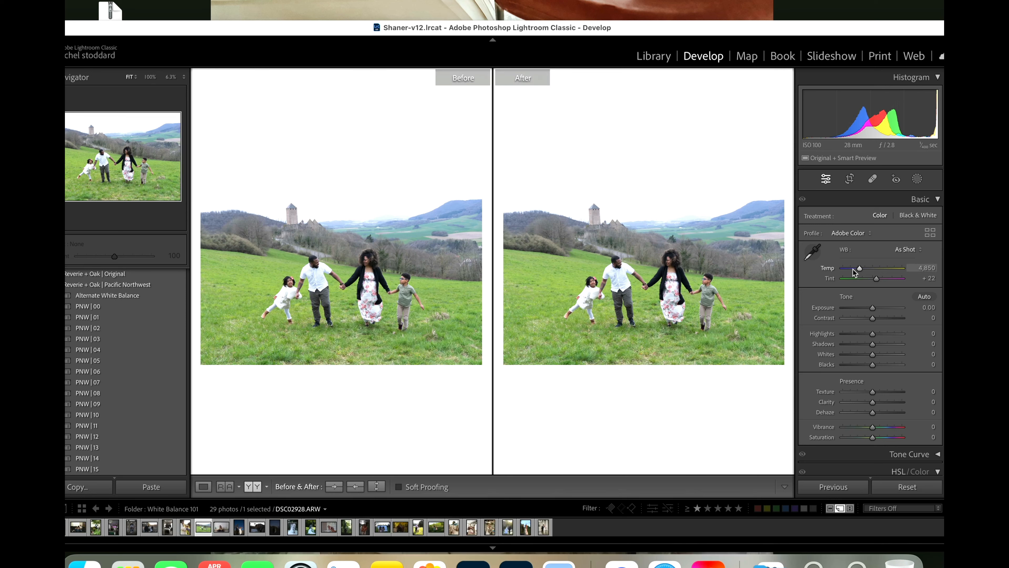
left_click_drag(859, 269, 864, 272)
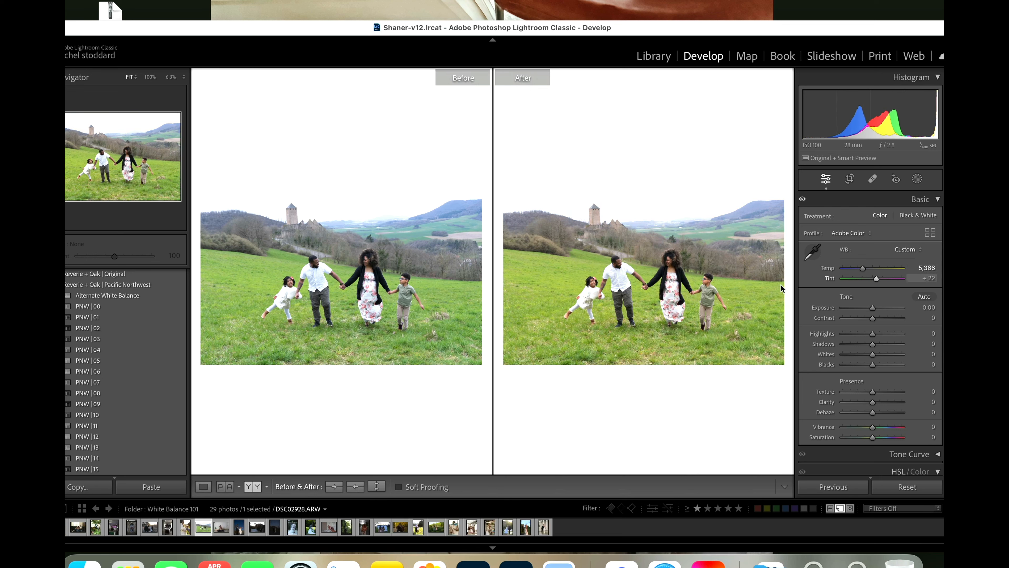
Step: Apply the PNW | 12 preset to the castle hillside photo, with exposure at +0.05 and temperature at 6,579
left_click(128, 435)
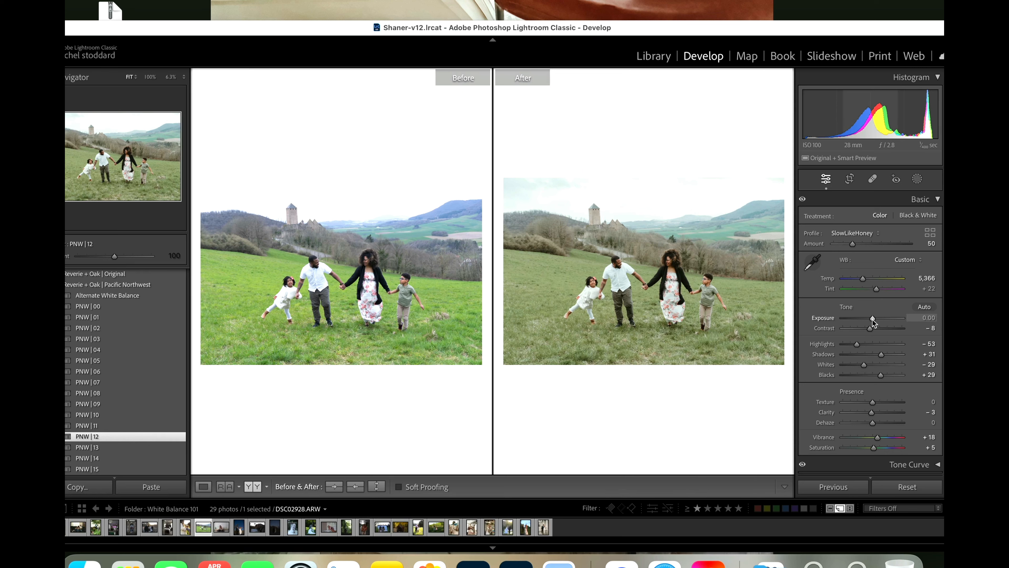
left_click_drag(871, 319, 873, 319)
left_click_drag(863, 279, 870, 282)
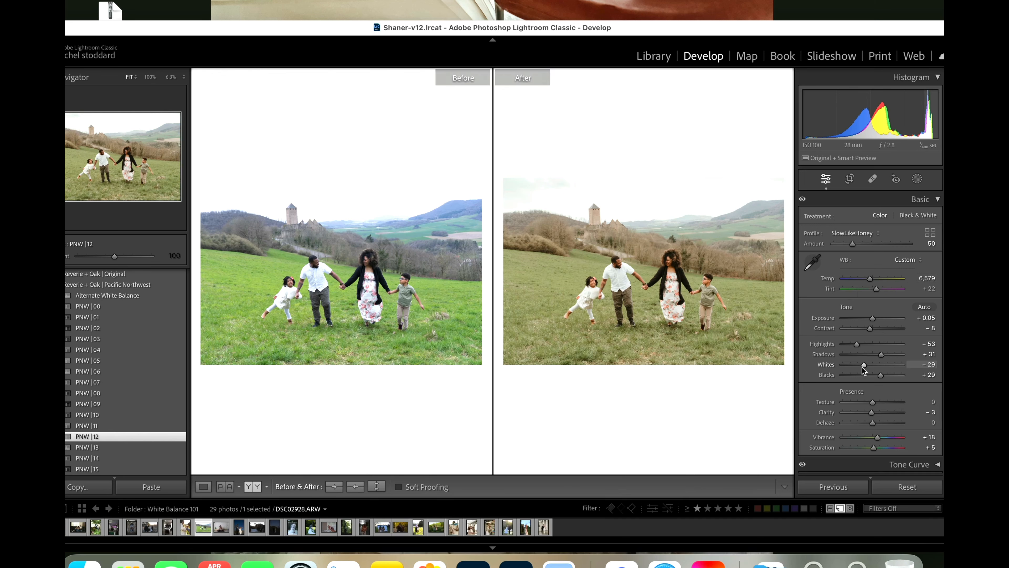
Step: Adjust the castle hillside photo's tones to whites +11, blacks -15 and shadows +40
left_click_drag(864, 364, 875, 369)
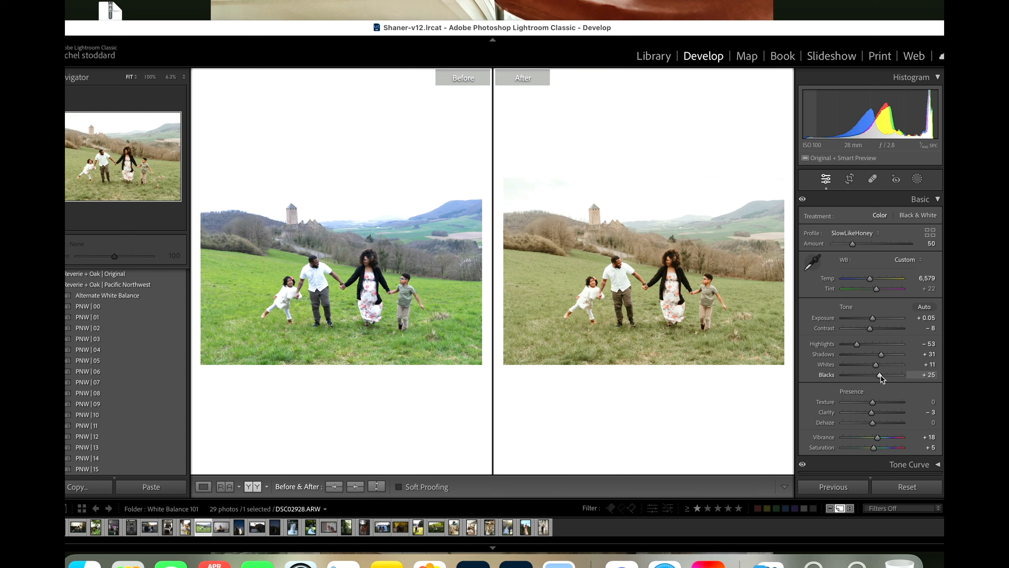
left_click_drag(881, 375, 870, 378)
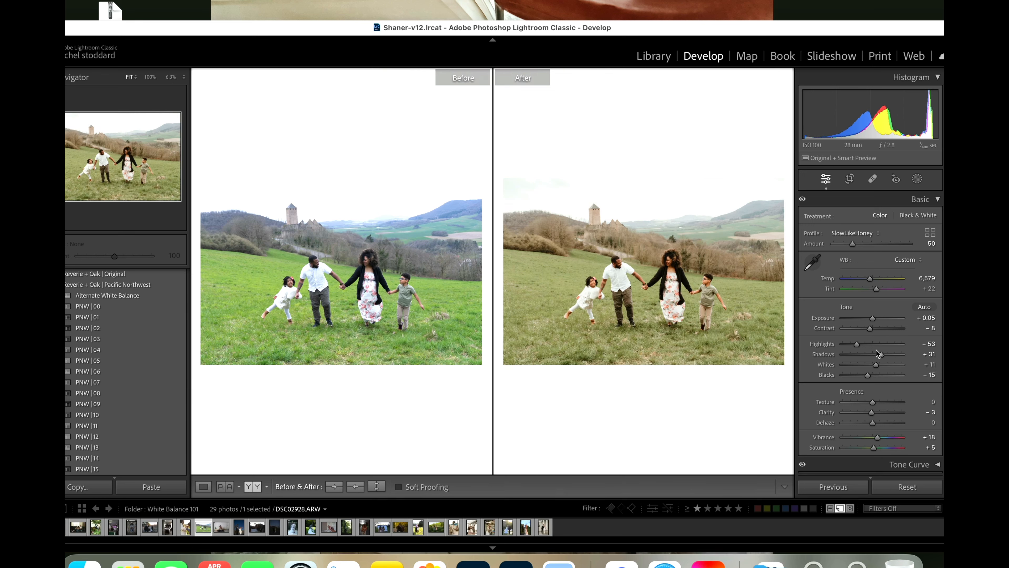
left_click_drag(880, 353, 885, 355)
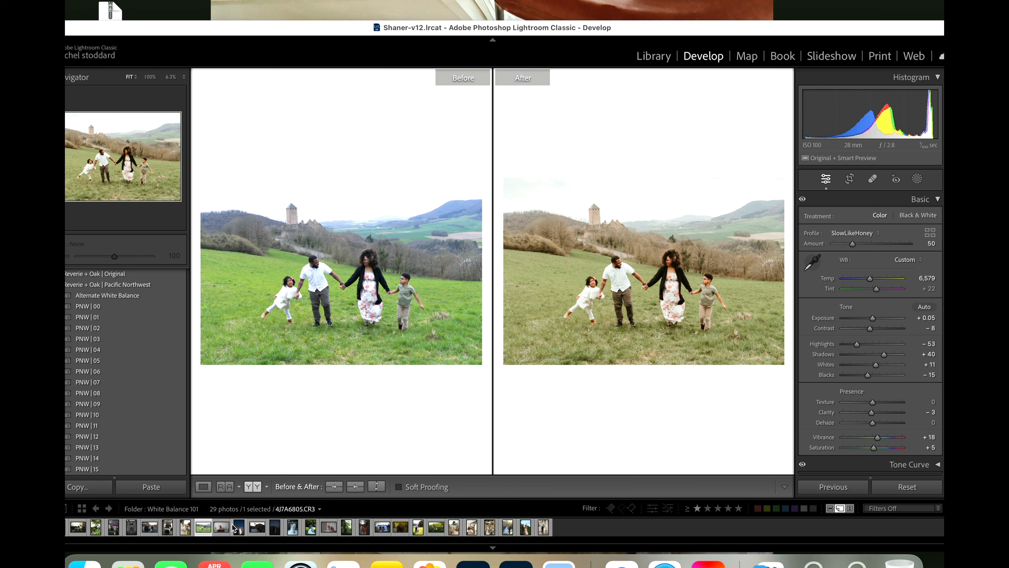
Step: Apply the PNW | 12 preset to the indoor photo of the seated mother and child and set its exposure to +0.75
left_click(222, 531)
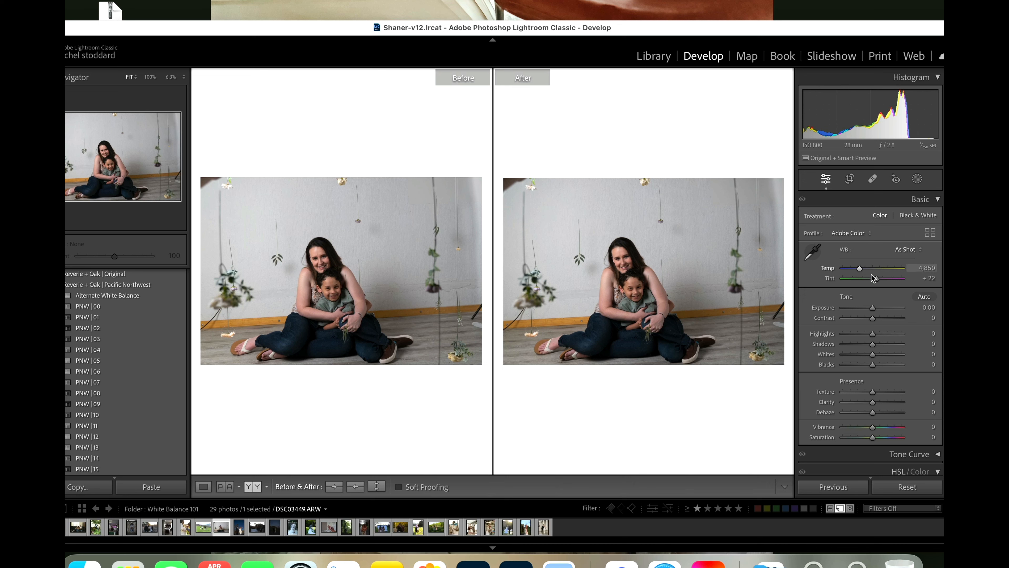
left_click_drag(871, 309, 872, 310)
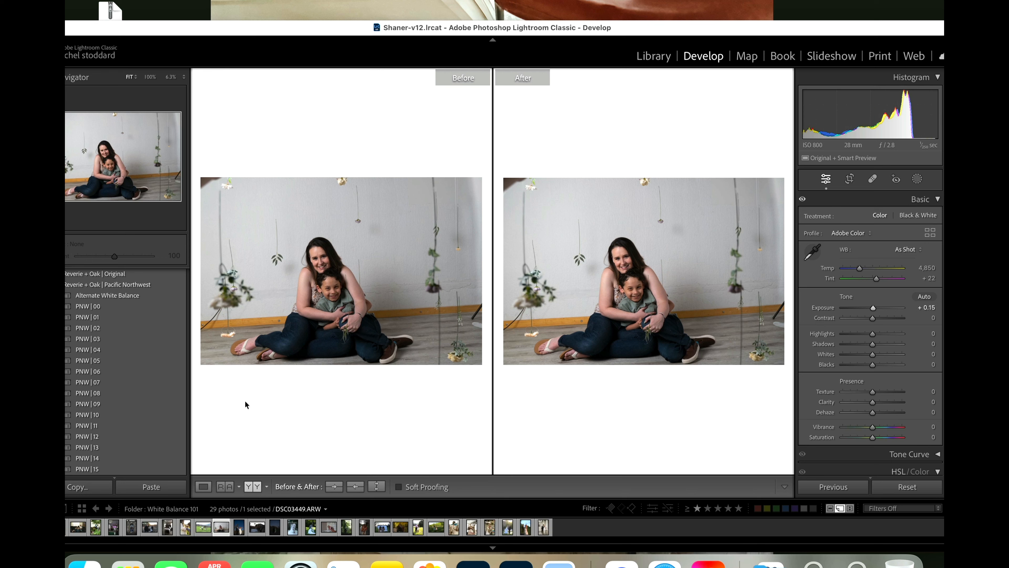
left_click(128, 438)
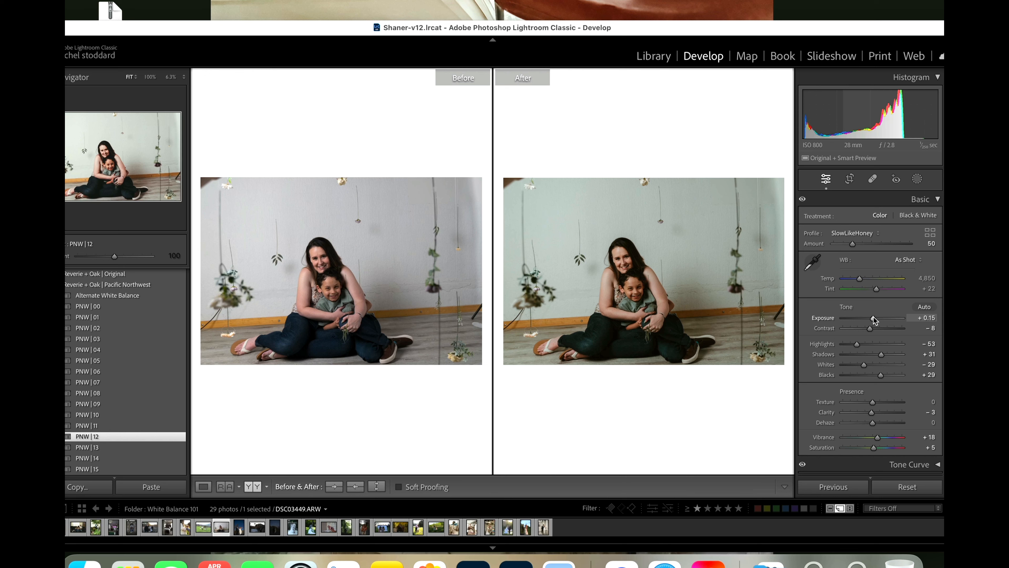
left_click_drag(873, 319, 877, 320)
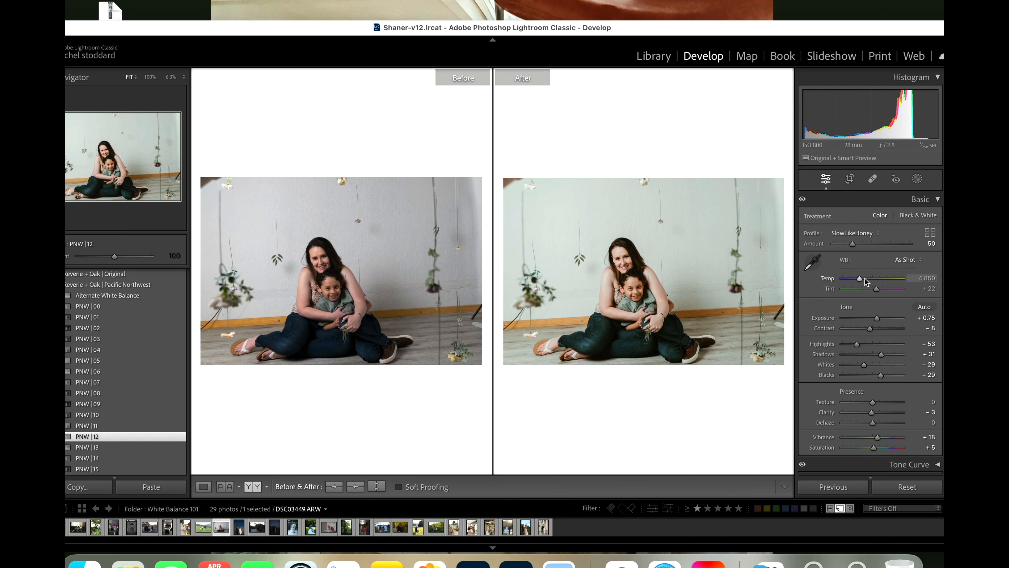
Step: Try a temperature of 5,445 on the mother and child photo, and switch its white balance to Fluorescent
left_click_drag(859, 278, 862, 280)
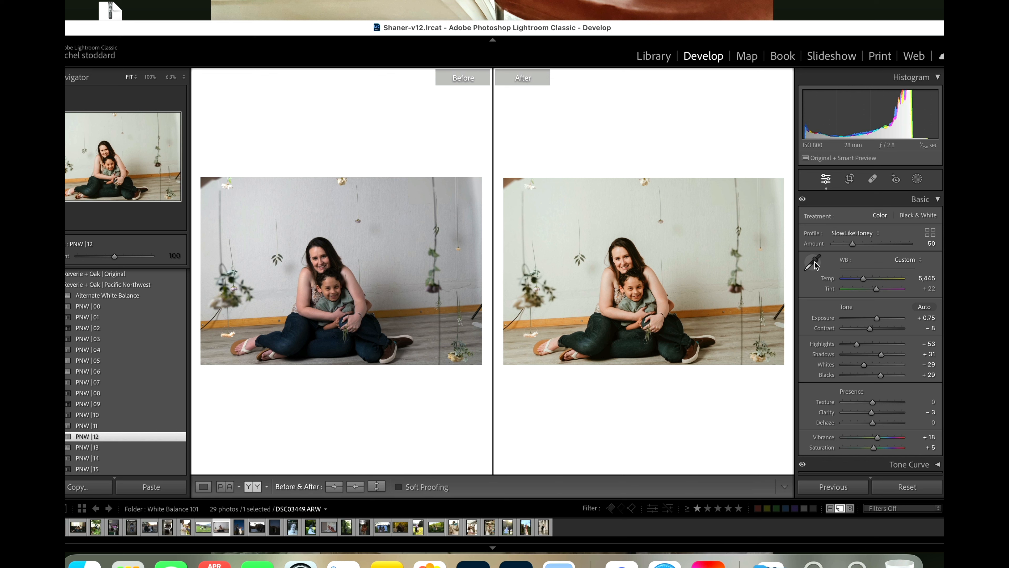
left_click(907, 261)
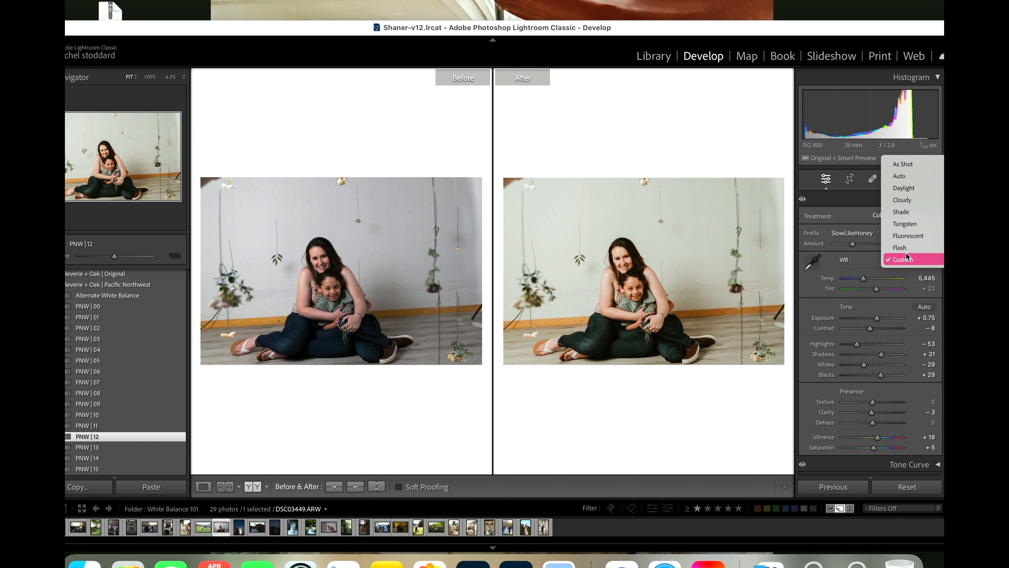
left_click(913, 236)
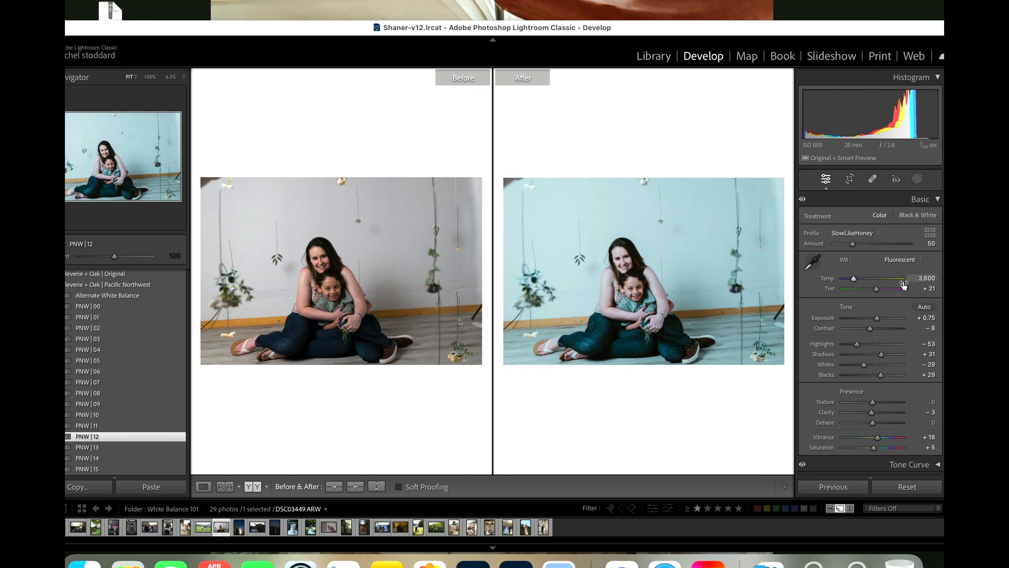
Step: Try the Flash, Tungsten, Shade, Cloudy and Daylight white balance options on the mother and child photo
left_click(901, 261)
left_click(894, 272)
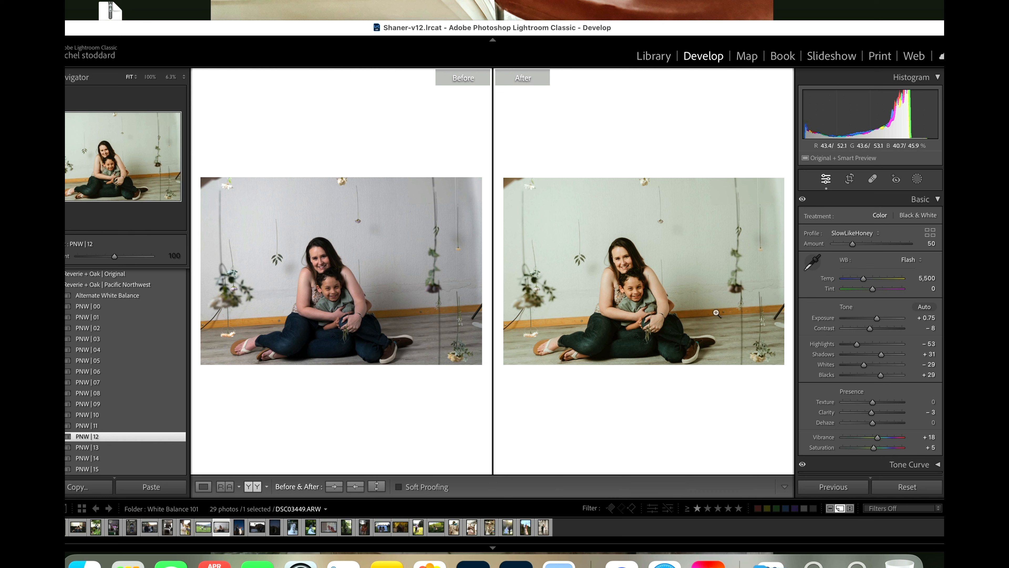
left_click(904, 263)
left_click(911, 235)
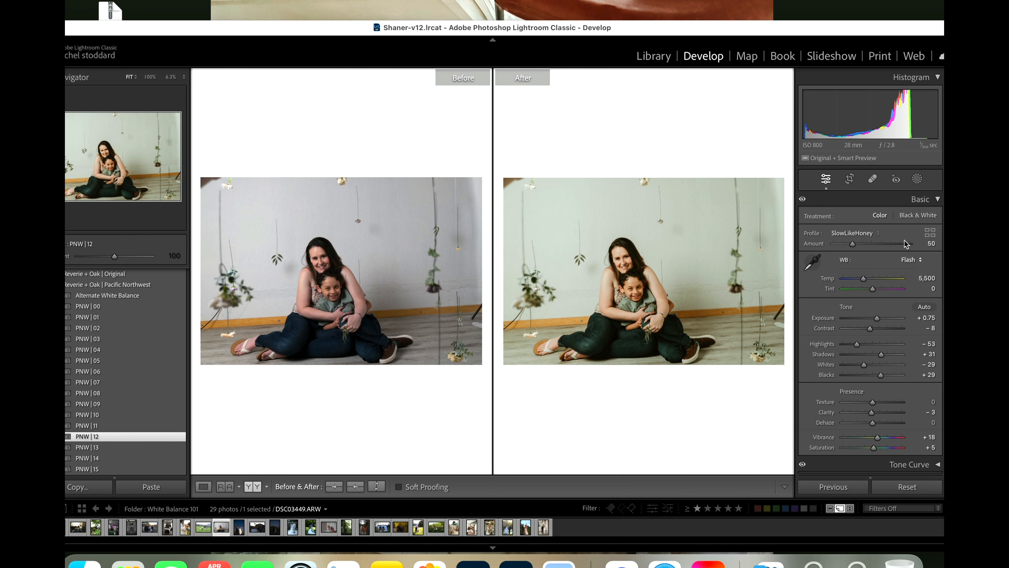
left_click(907, 260)
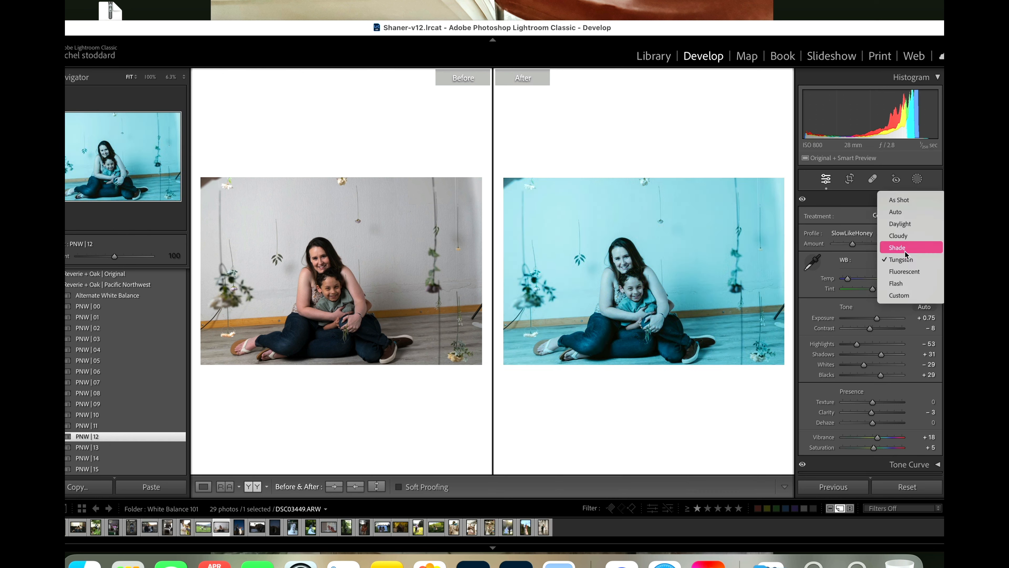
left_click(904, 246)
left_click(905, 266)
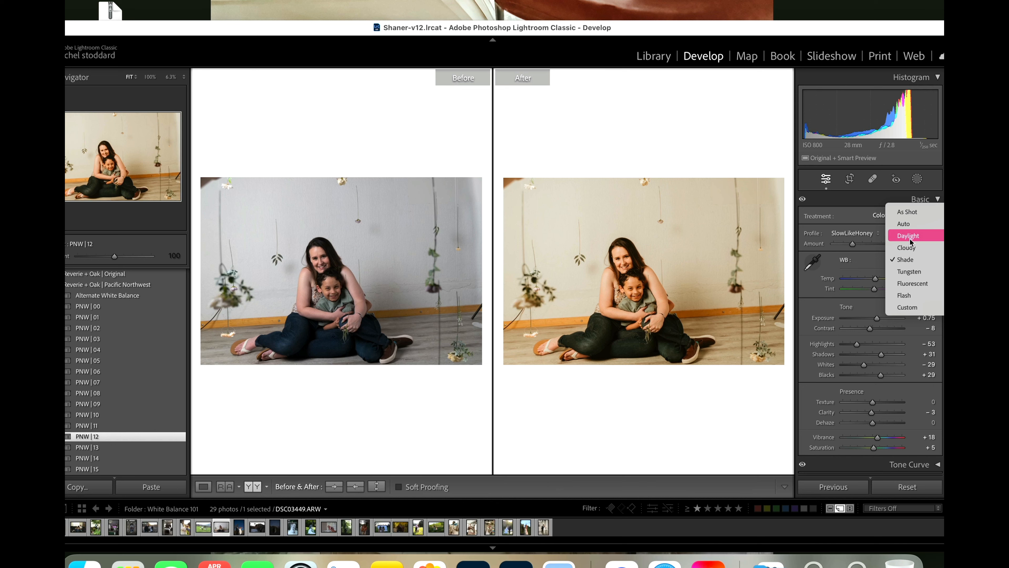
left_click(911, 252)
left_click(909, 258)
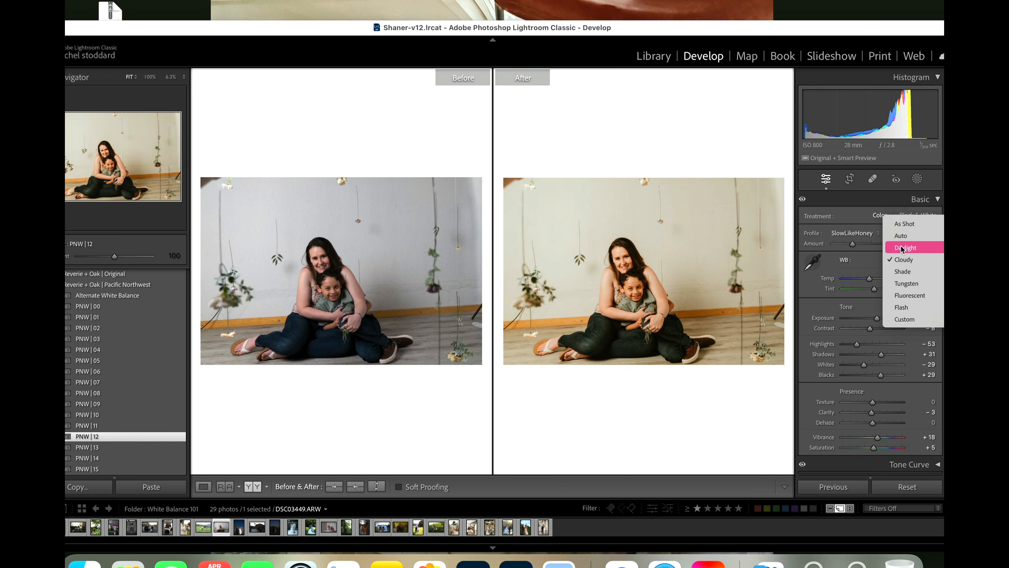
left_click(903, 248)
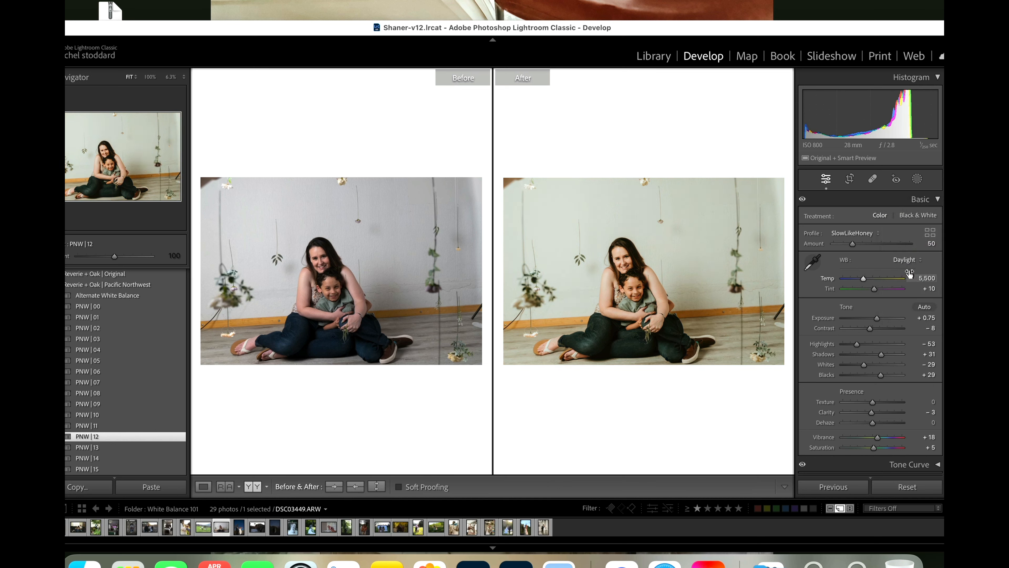
Step: Return the mother and child photo's white balance to As Shot and try a temperature of 5,357
left_click(909, 263)
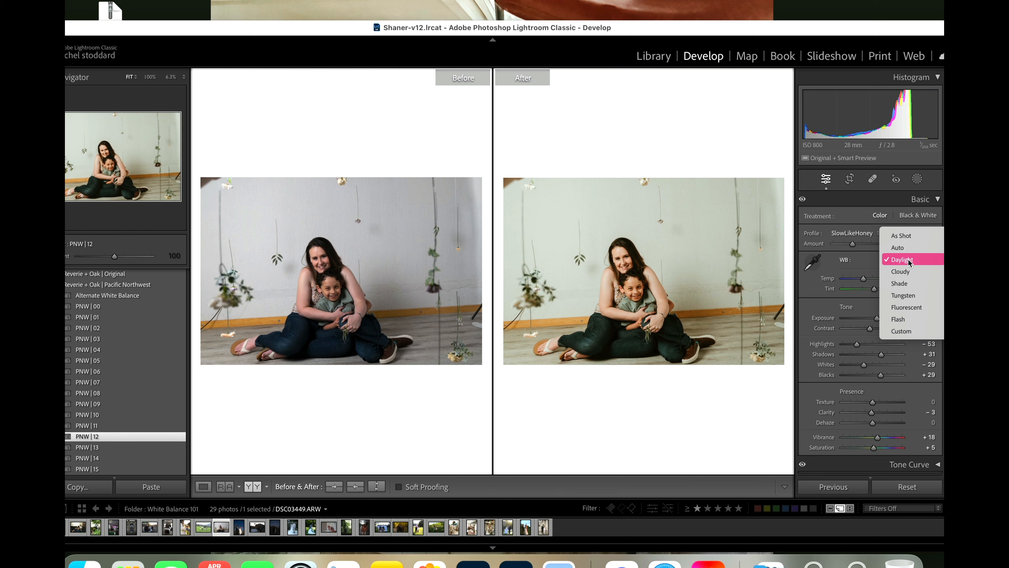
left_click(906, 237)
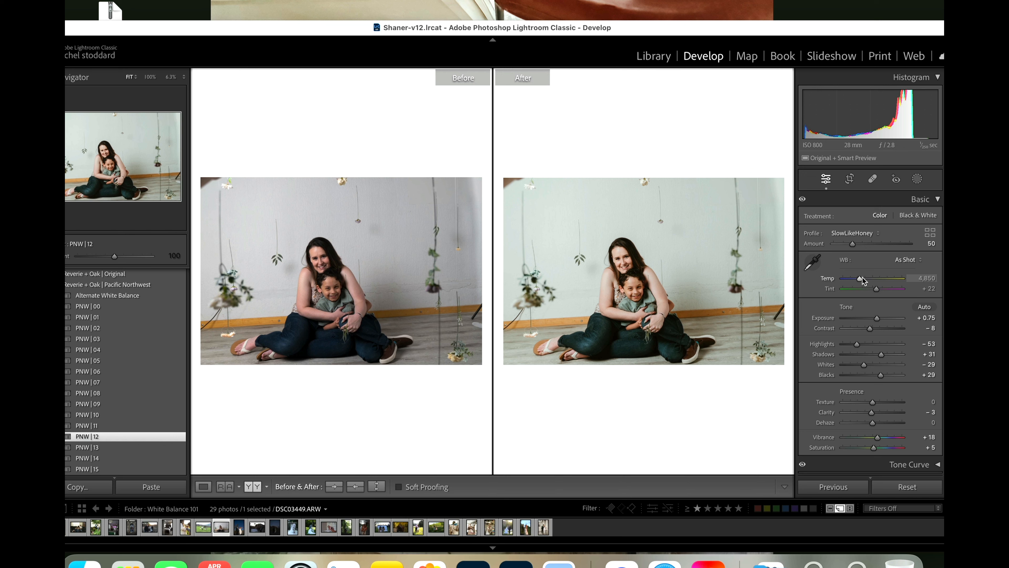
left_click_drag(858, 282, 862, 282)
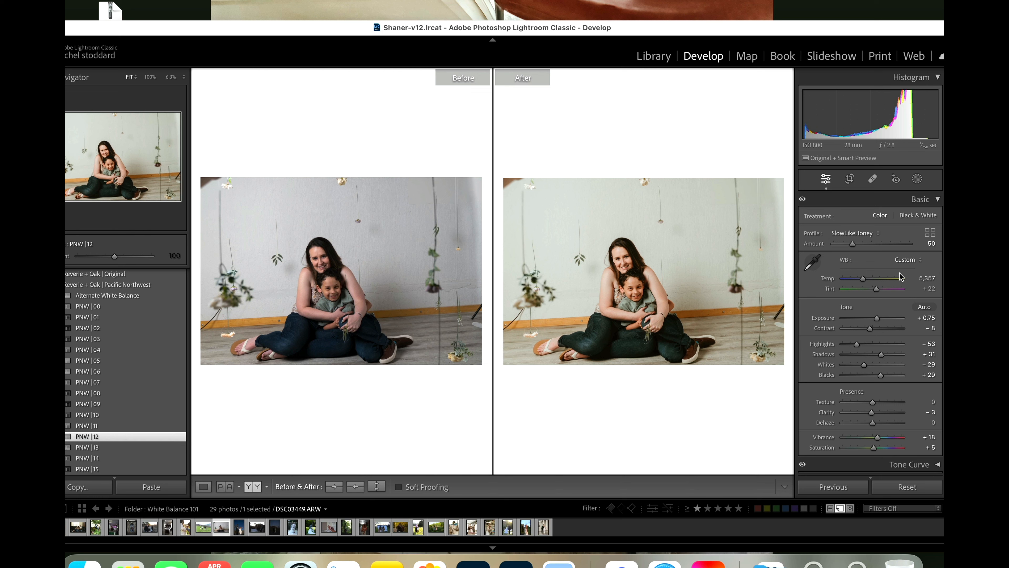
left_click(910, 261)
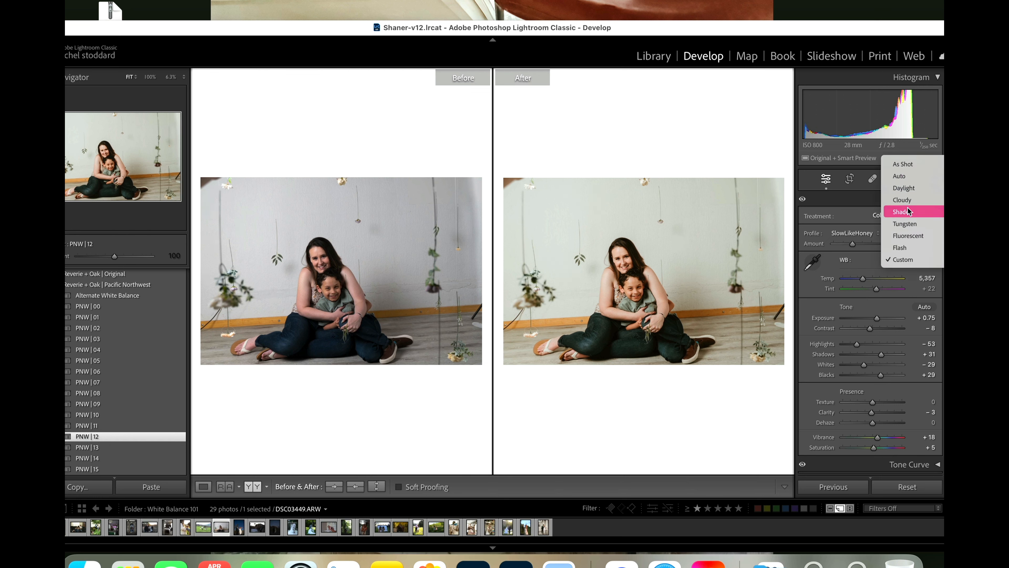
left_click(859, 257)
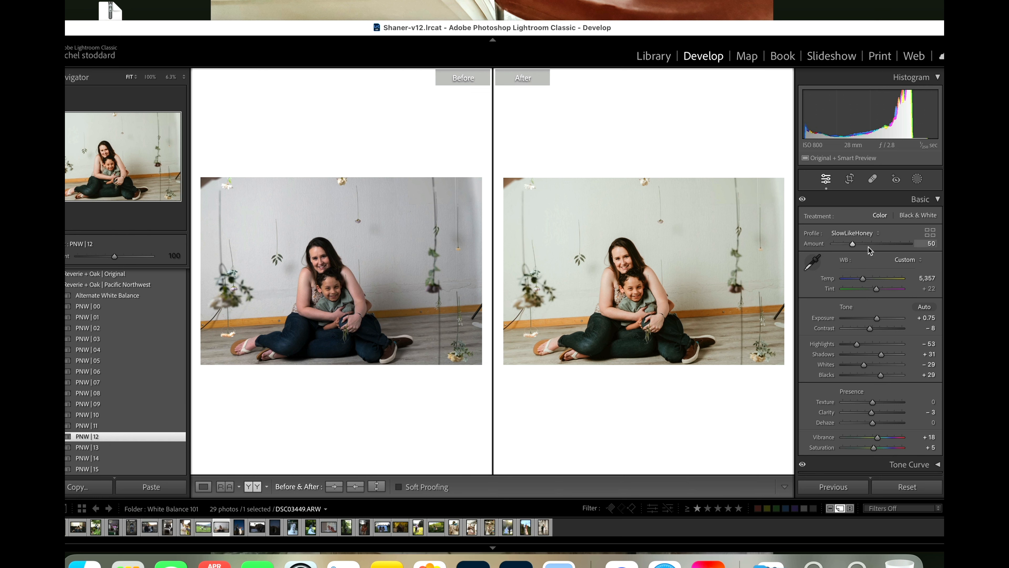
Step: Sample the pale wall as the neutral white balance target and set temperature to 5,815 and tint to +13
left_click(812, 263)
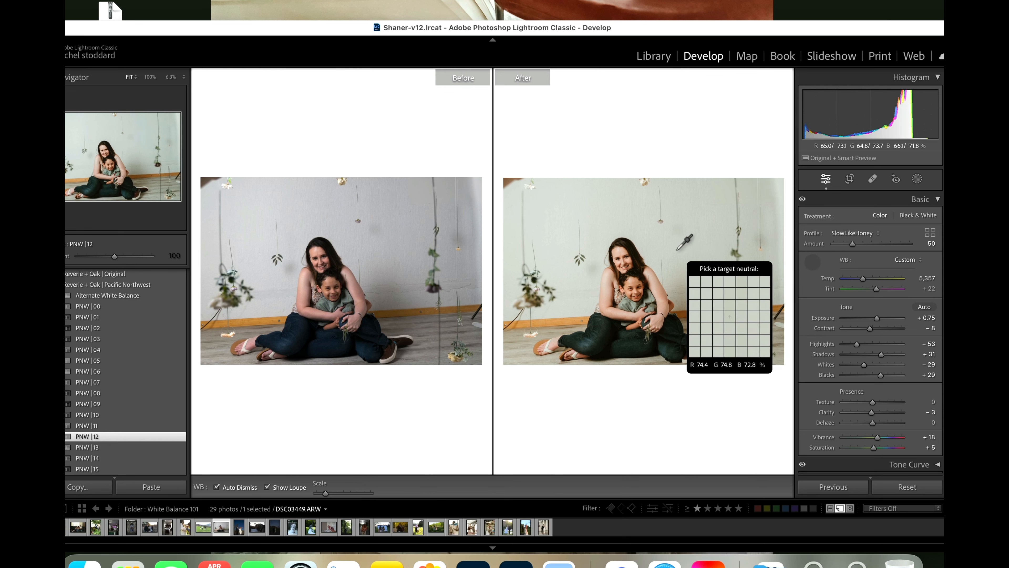
left_click(557, 227)
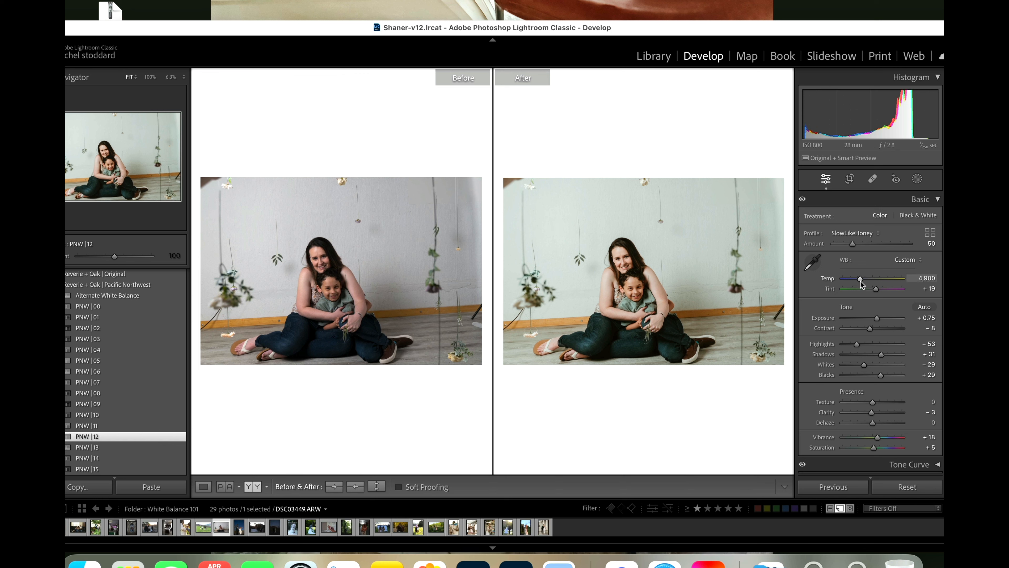
left_click_drag(861, 279, 865, 280)
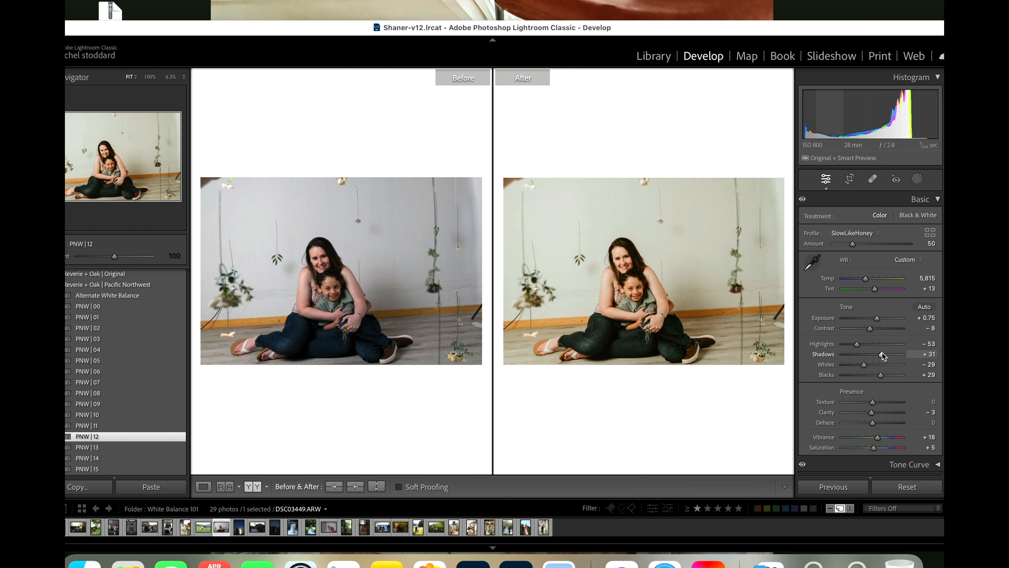
Step: Set the mother and child photo's shadows to +46 and compare their faces before and after up close
left_click_drag(881, 355, 885, 353)
left_click(301, 276)
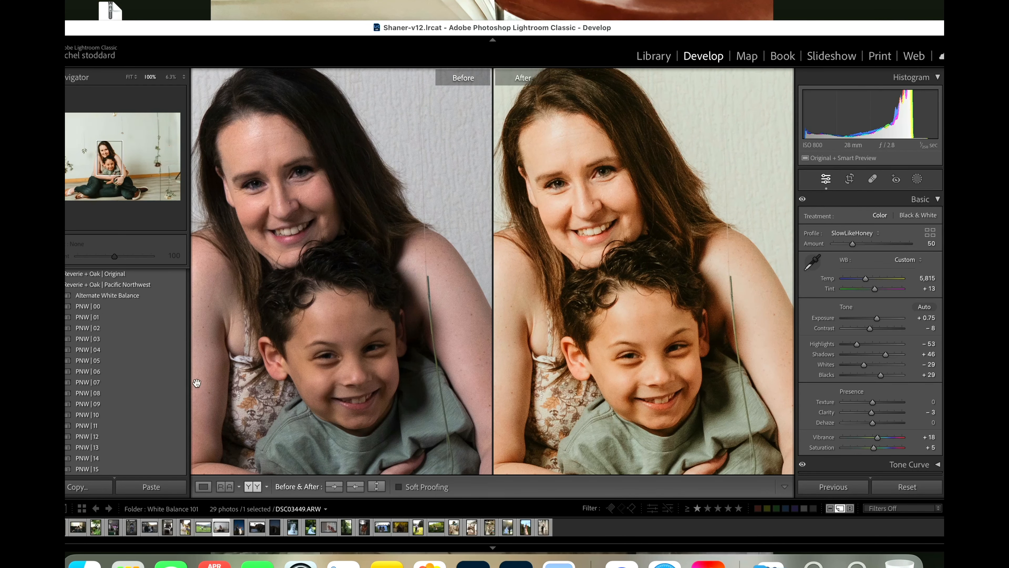
left_click(607, 247)
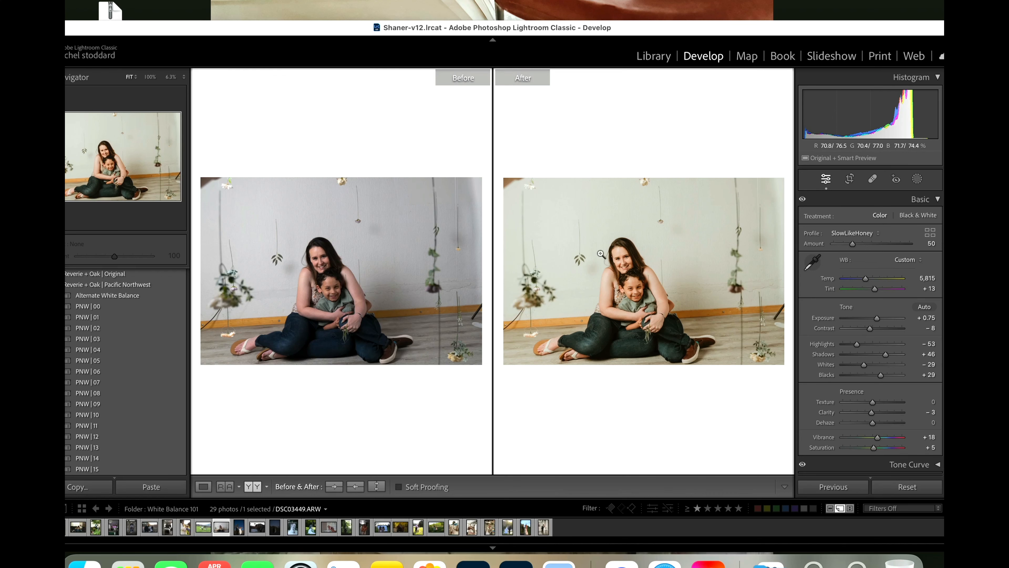
Step: Add a radial gradient mask over the mother and child with the Magic Orange SkinShadow Eraser preset at amount 64
left_click(916, 179)
left_click(838, 262)
left_click_drag(632, 275, 711, 337)
left_click(883, 249)
left_click(873, 270)
left_click_drag(873, 264, 862, 265)
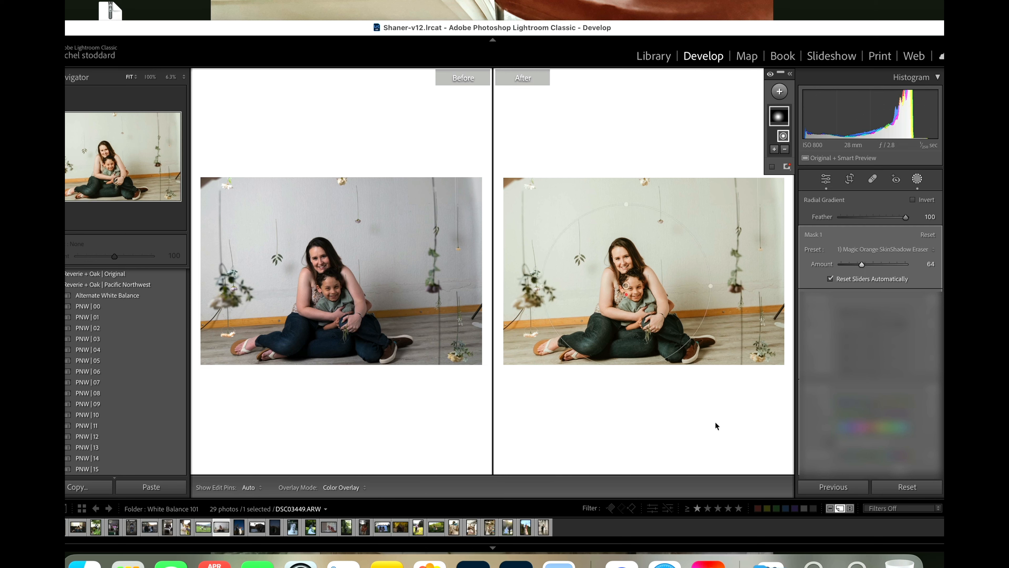
Step: Set the mother and child photo's overall whites to +5
scroll(896, 398, "down", 10)
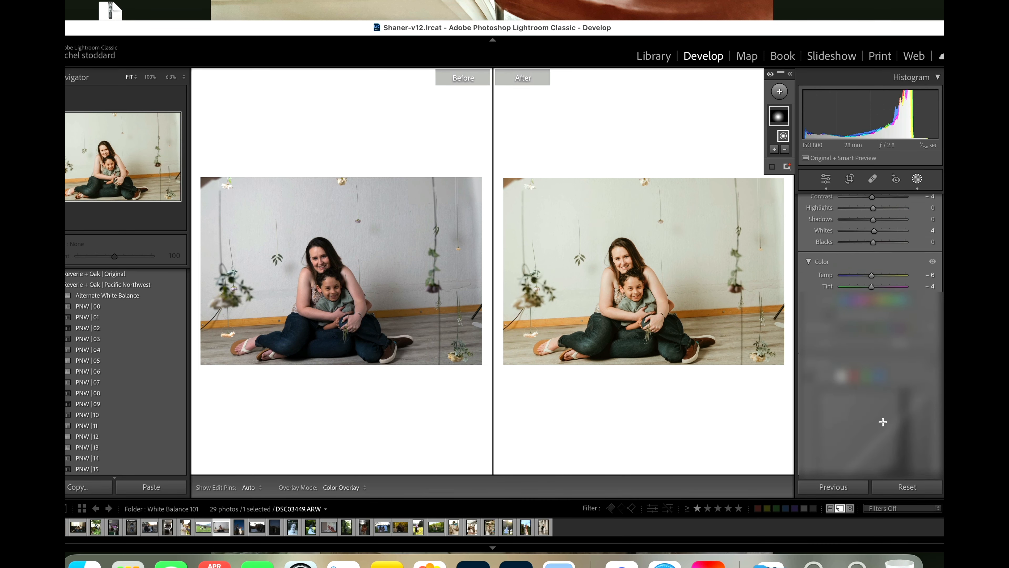
scroll(864, 361, "up", 6)
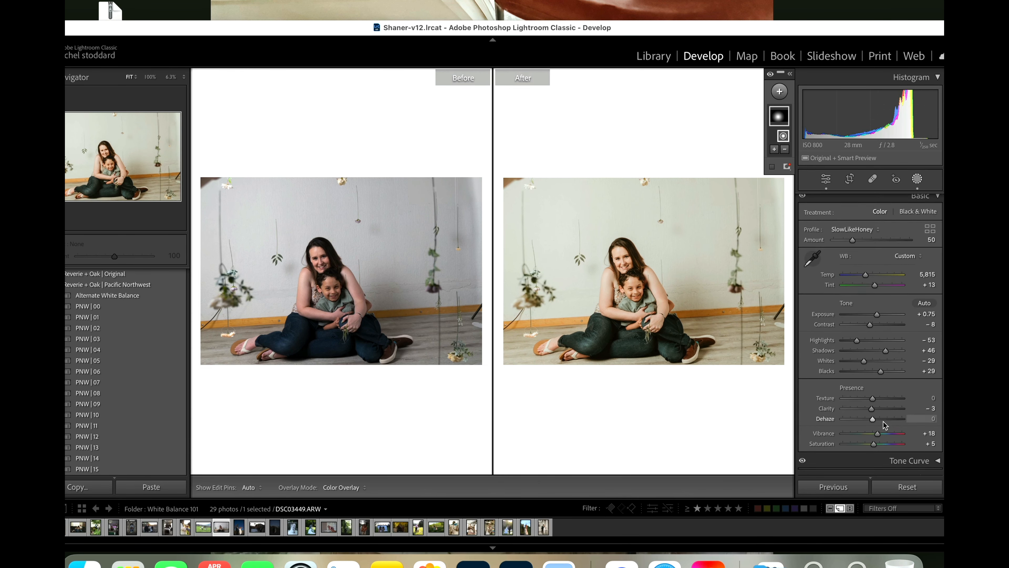
left_click_drag(864, 361, 872, 361)
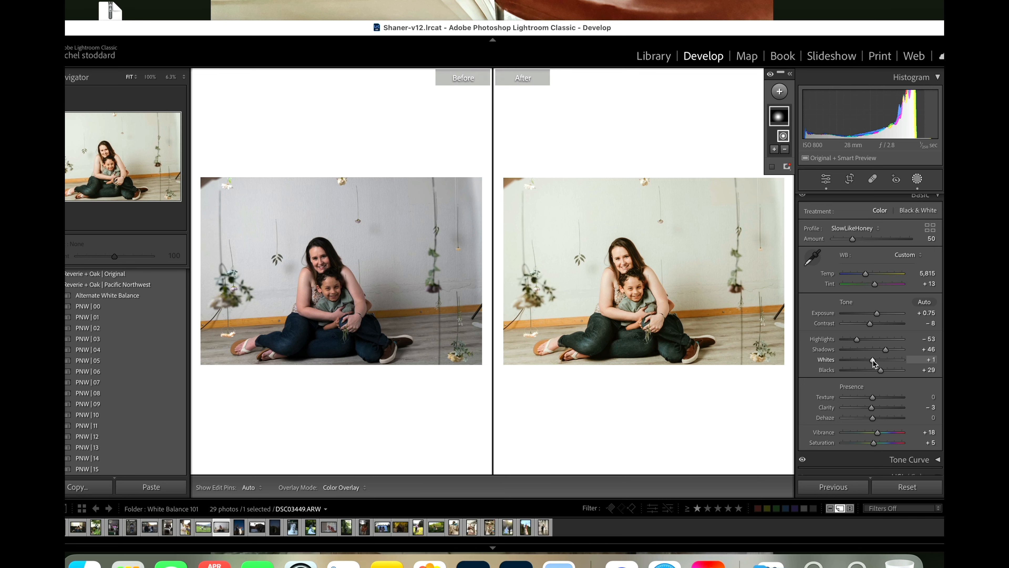
left_click_drag(873, 360, 874, 361)
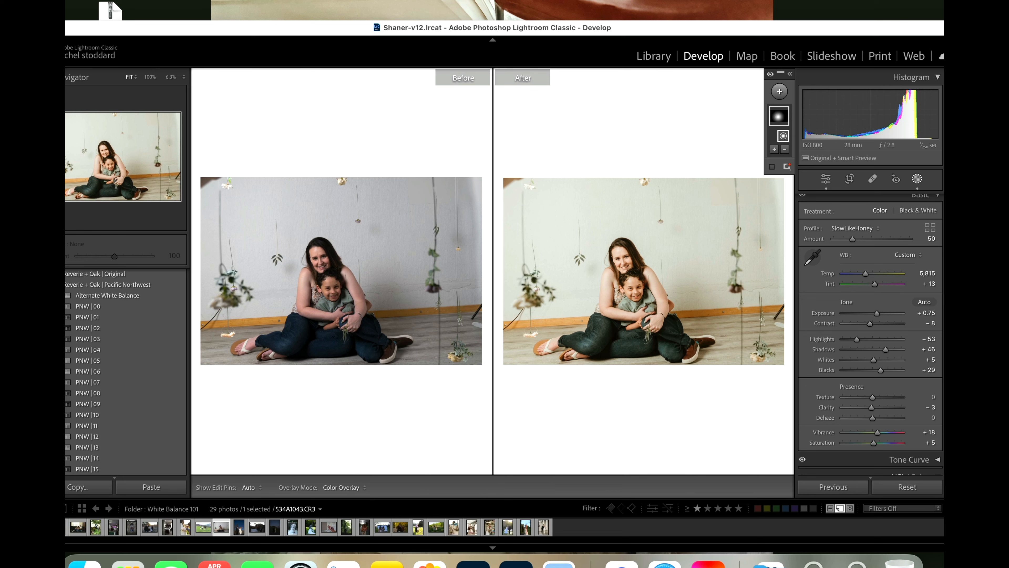
Step: Open the photo of the couple in sunglasses by the Joshua tree and set its exposure to +0.80
left_click(239, 528)
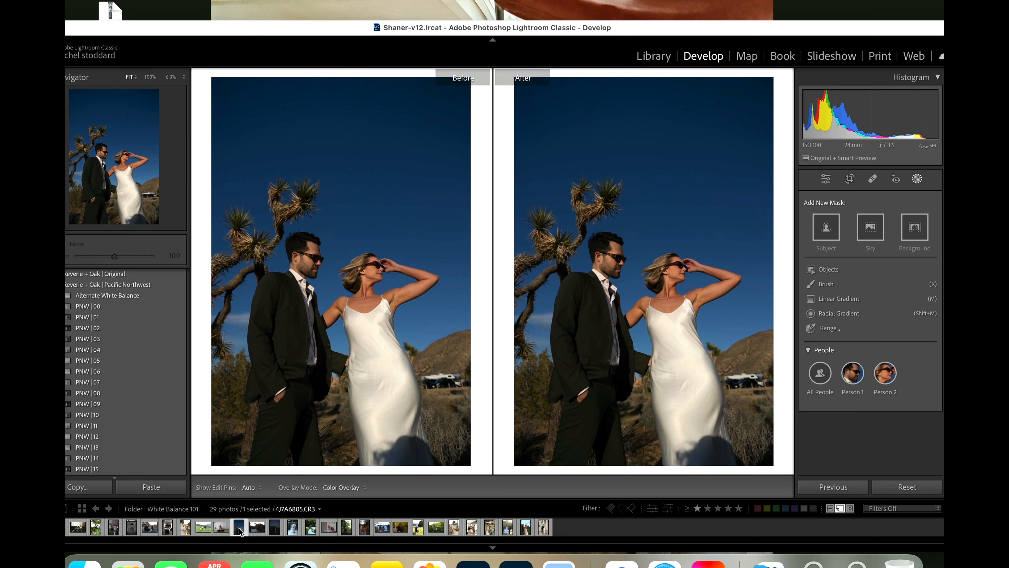
left_click(256, 531)
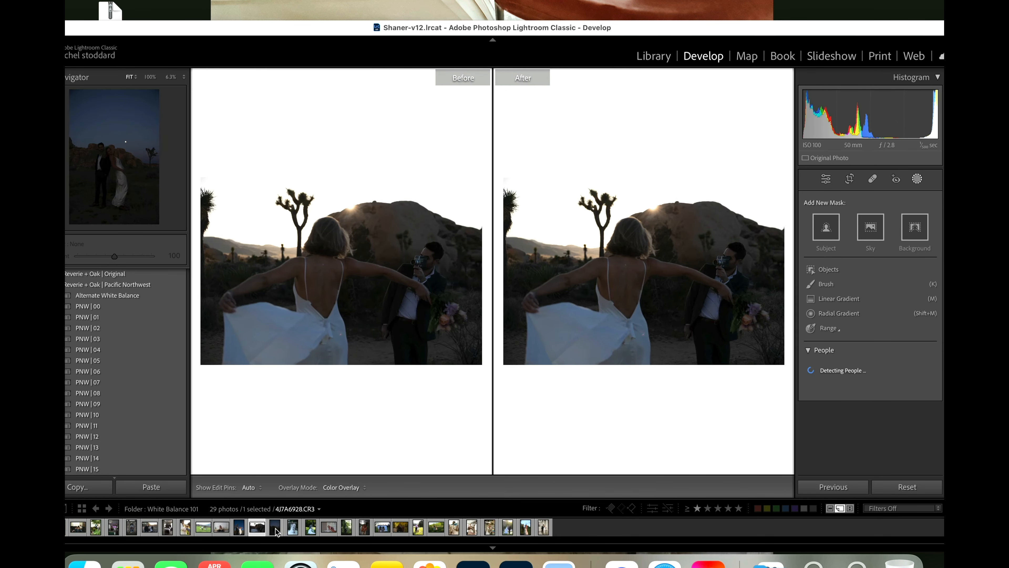
left_click(275, 531)
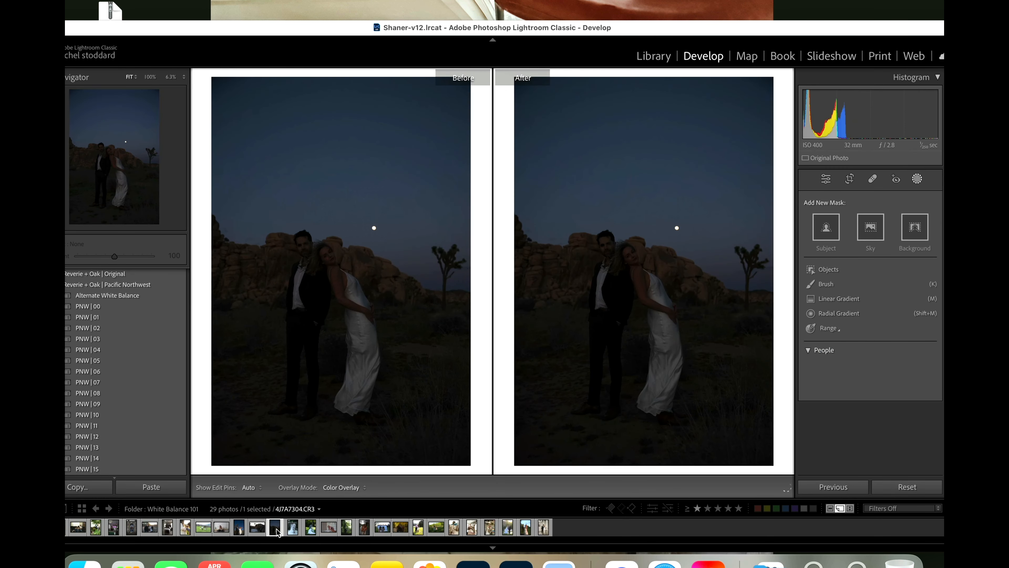
left_click(238, 531)
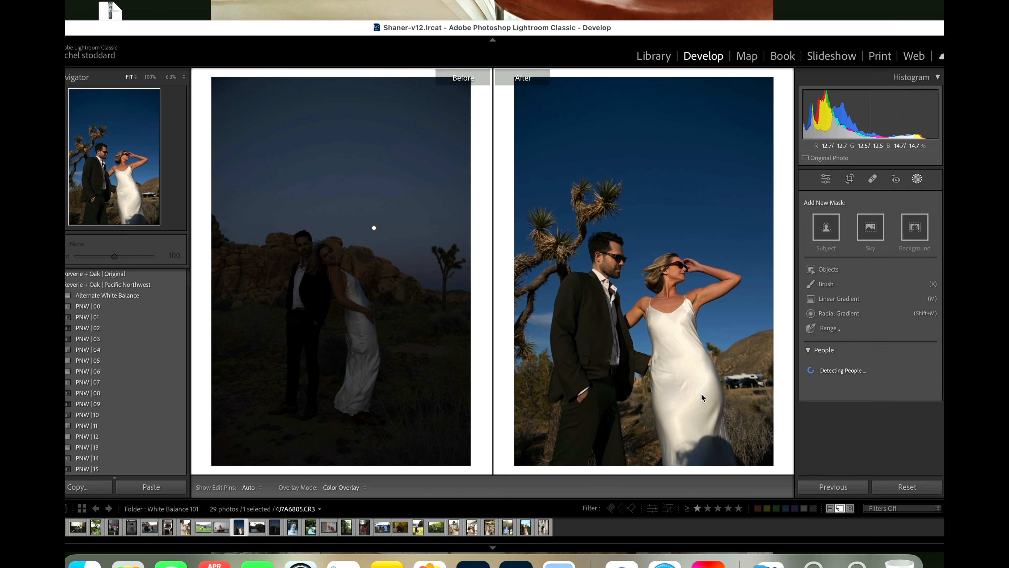
left_click(918, 179)
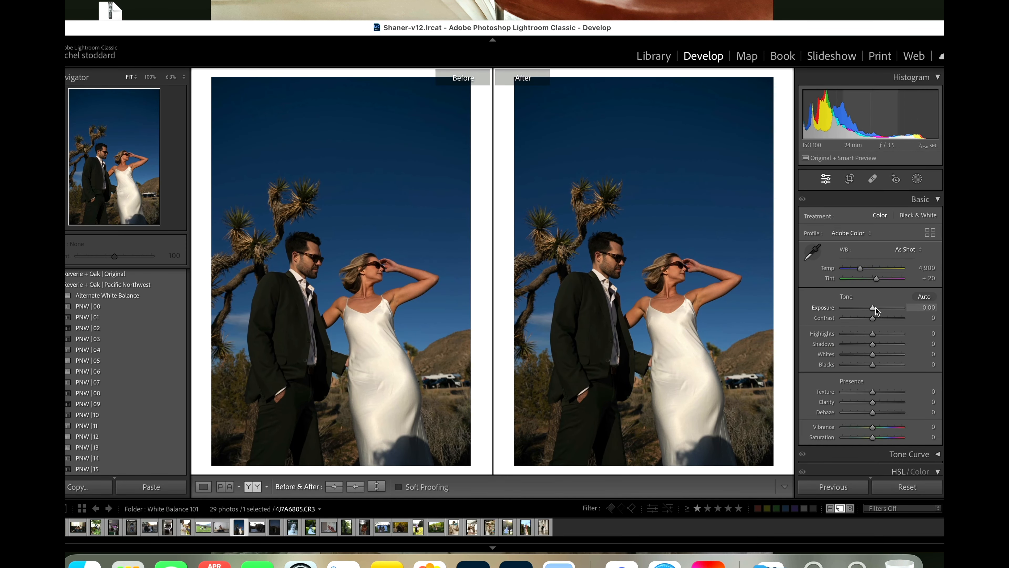
left_click_drag(873, 308, 875, 308)
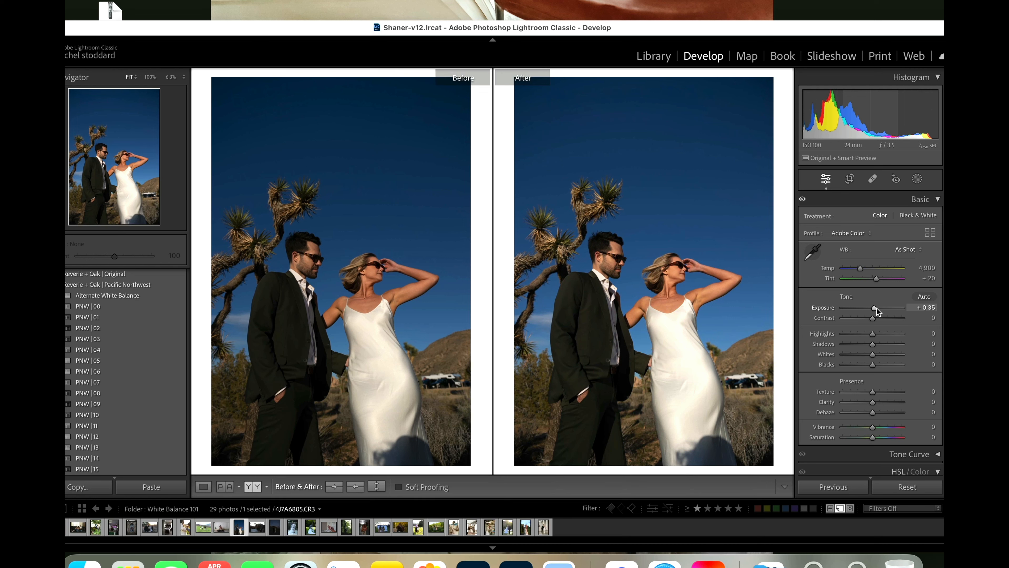
left_click_drag(876, 309, 877, 314)
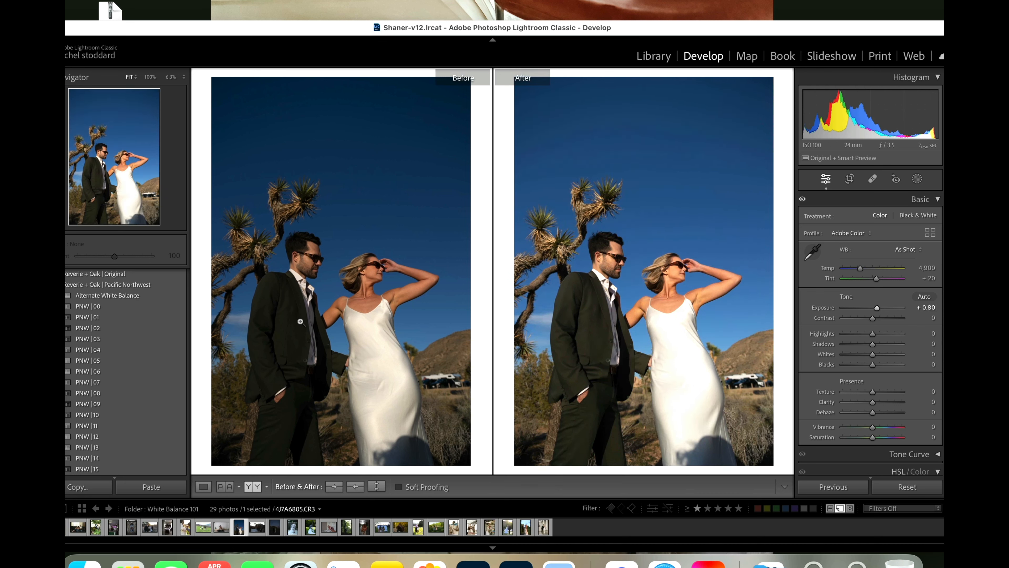
Step: Apply the PNW | 00 preset to the Joshua tree couple photo, with profile amount 77, temperature 5,702 and tint +5
left_click(148, 305)
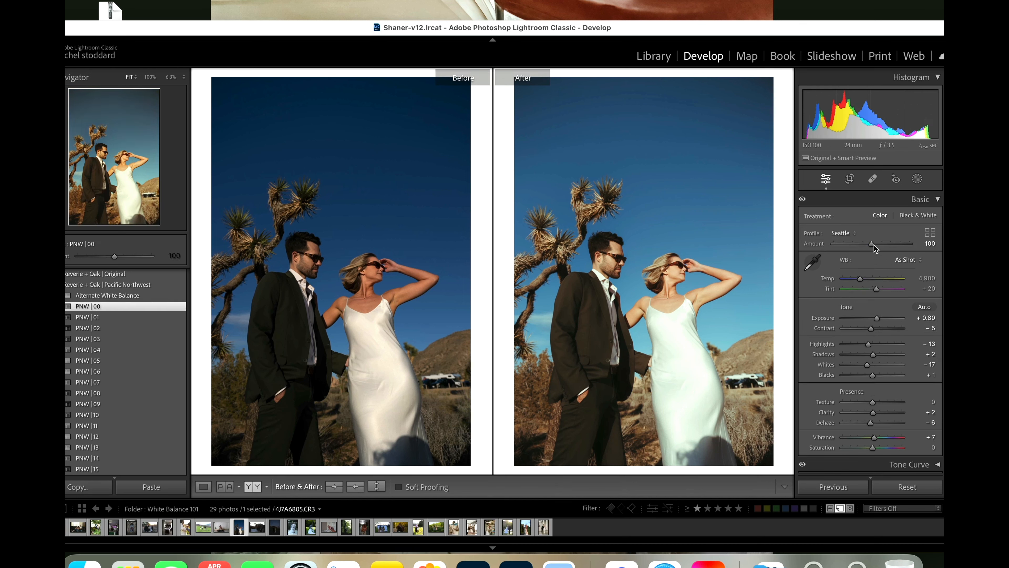
left_click_drag(872, 245, 864, 250)
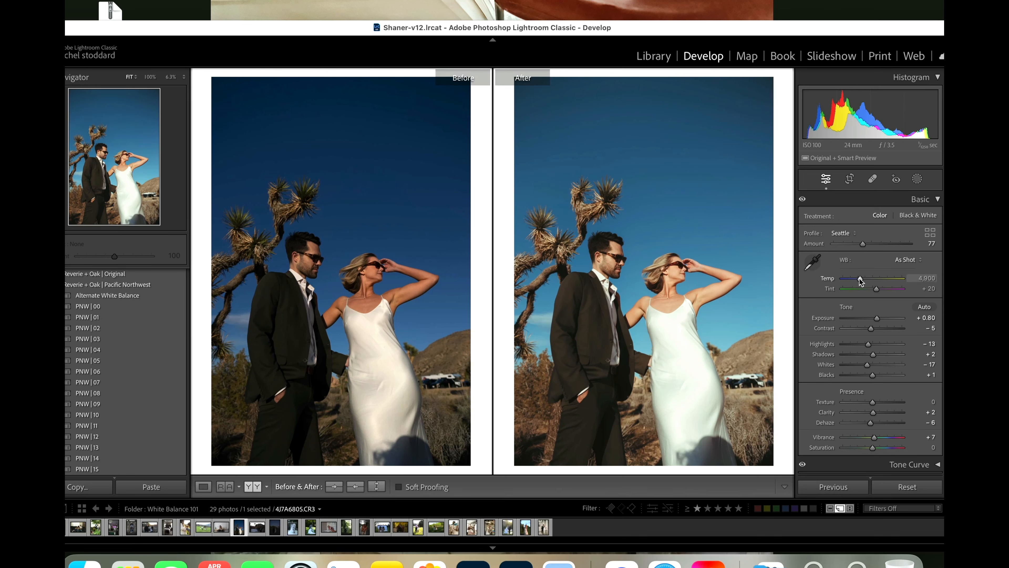
left_click_drag(860, 280, 875, 292)
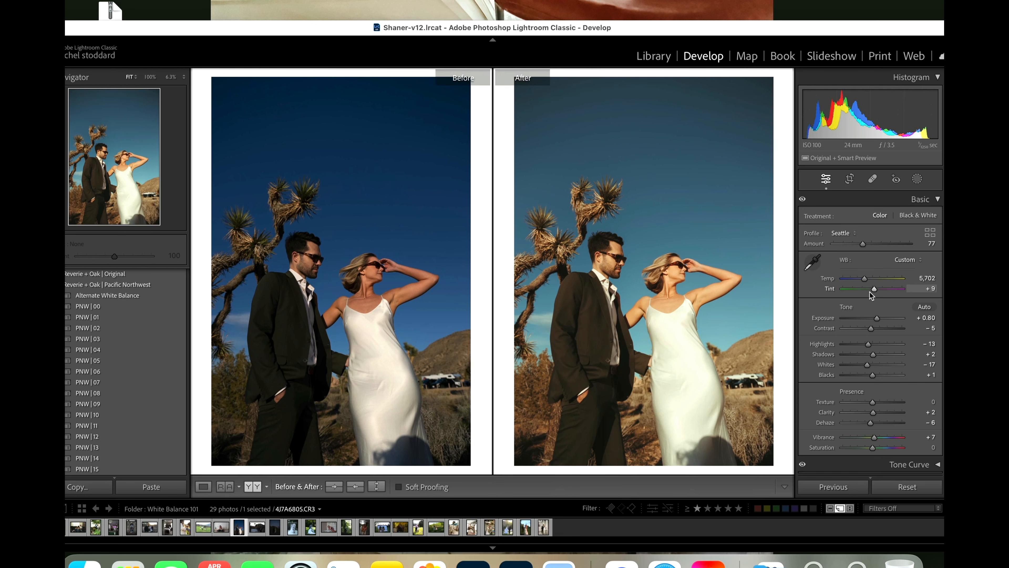
left_click_drag(875, 290, 873, 291)
Step: Compare the woman's skin and dress before and after up close, and set the couple photo's temperature to 8,452
left_click(364, 298)
left_click(364, 298)
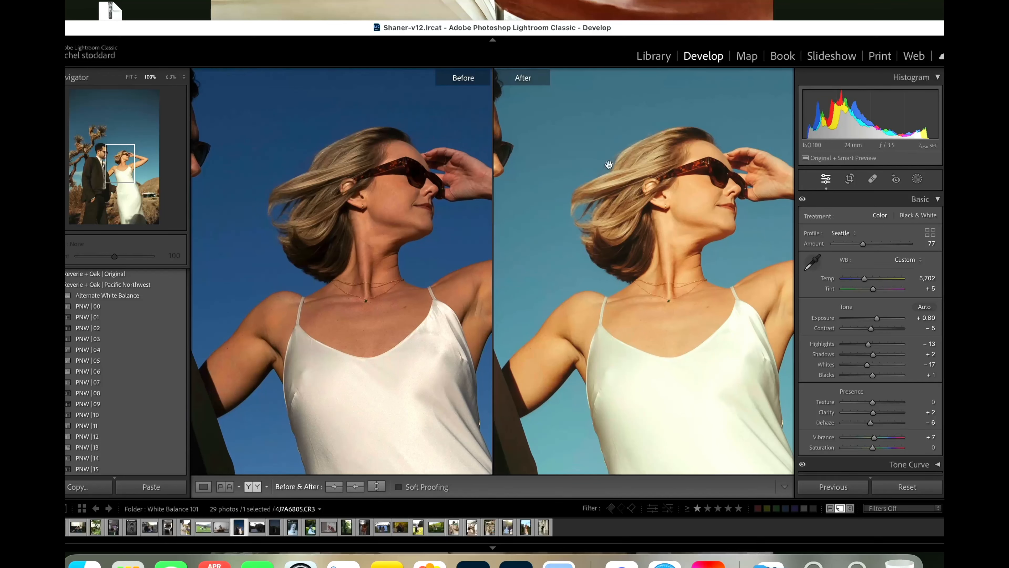
left_click_drag(359, 284, 420, 333)
left_click(419, 332)
left_click_drag(864, 279, 867, 278)
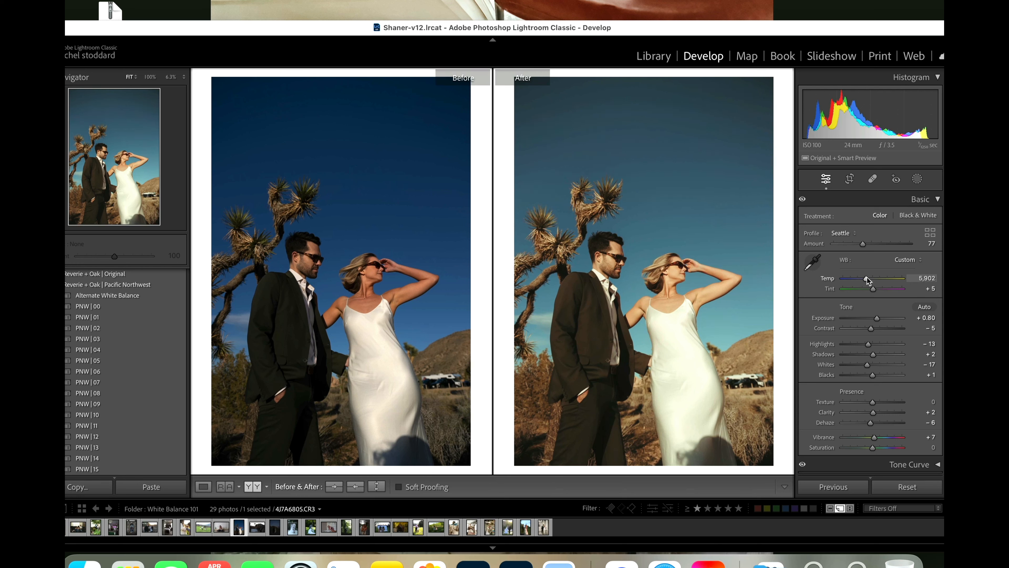
left_click_drag(868, 278, 879, 279)
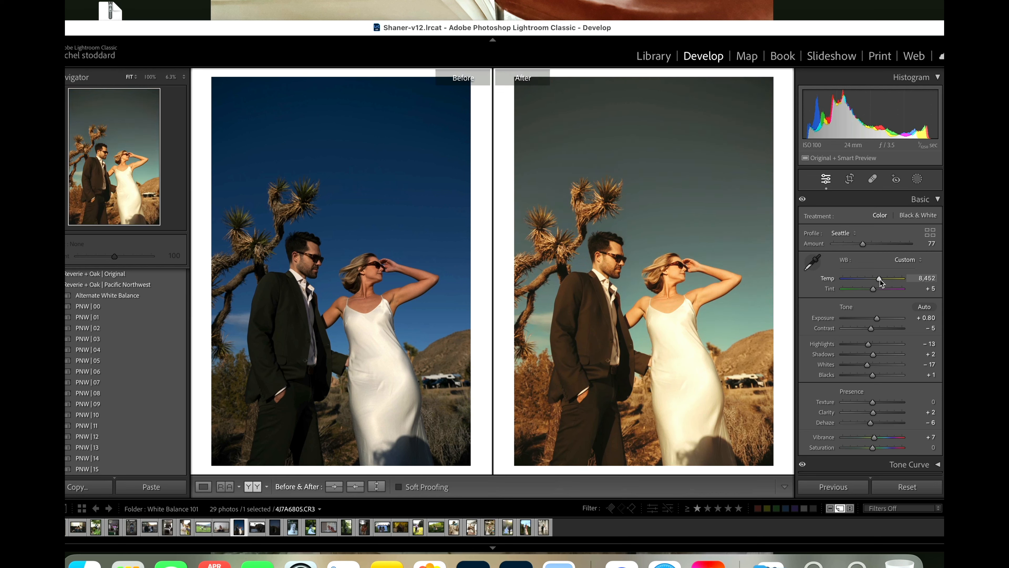
Step: Set the Joshua tree couple photo's temperature to 6,252 instead and brighten its upper sky with a linear gradient mask
key("super+z")
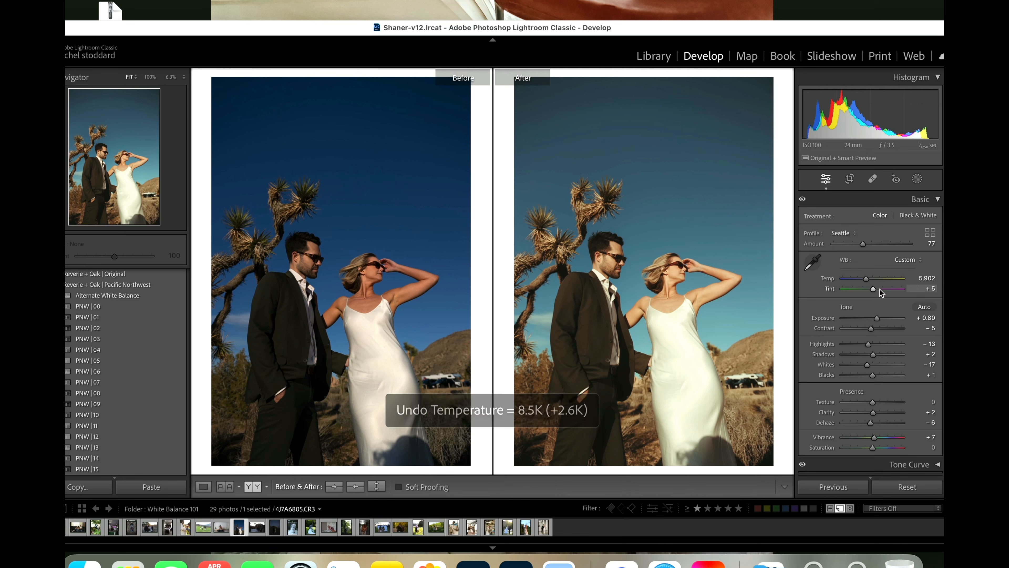
left_click_drag(867, 281, 869, 282)
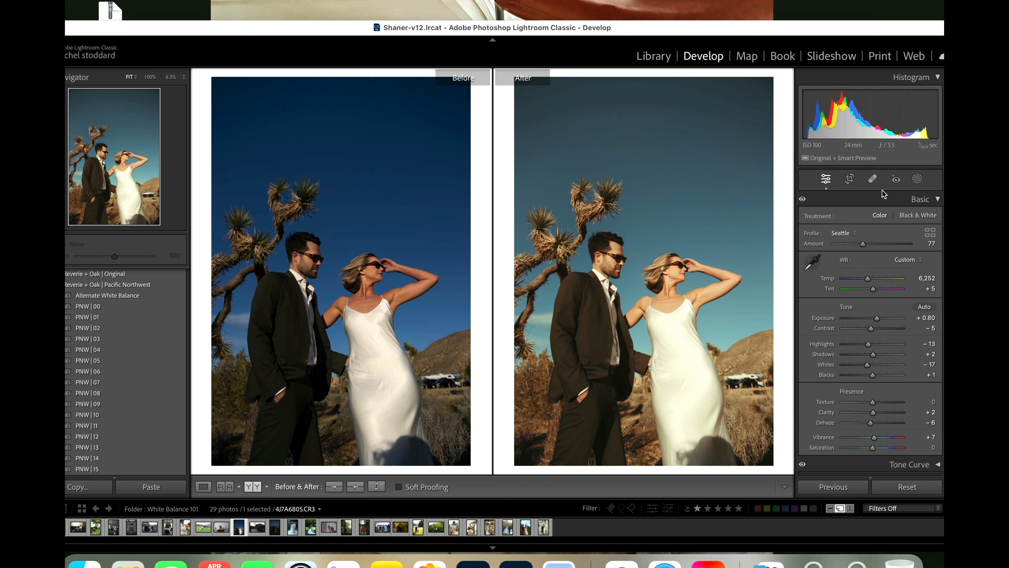
left_click(917, 178)
left_click(850, 302)
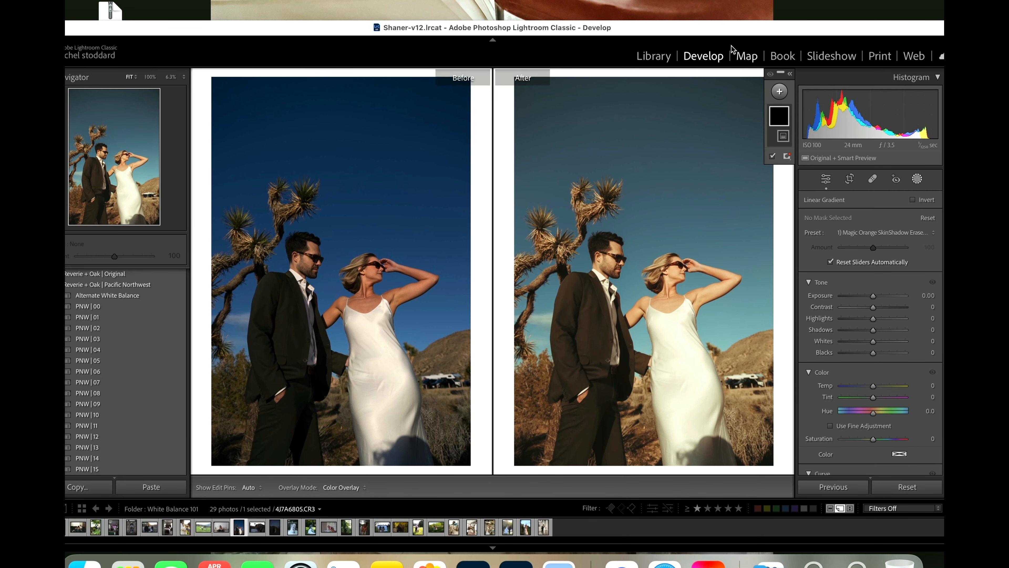
left_click_drag(693, 82, 643, 327)
left_click_drag(872, 296, 876, 298)
Step: Add grain of size 62 with an amount slightly under 35 to the Joshua tree photo and inspect the woman up close
scroll(859, 378, "down", 20)
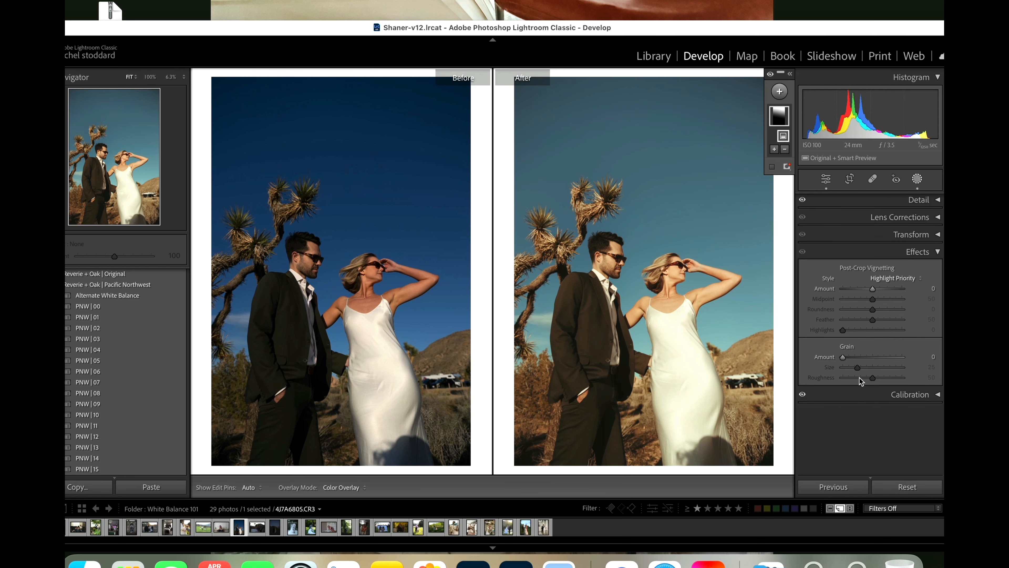
scroll(859, 378, "up", 3)
left_click_drag(843, 424, 880, 435)
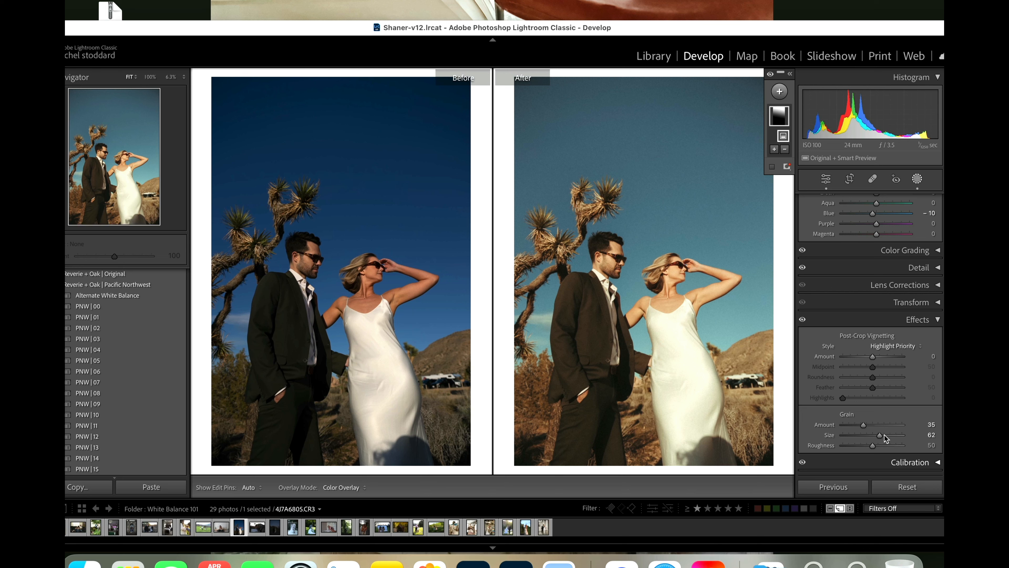
left_click_drag(863, 425, 860, 425)
left_click(916, 179)
left_click(676, 278)
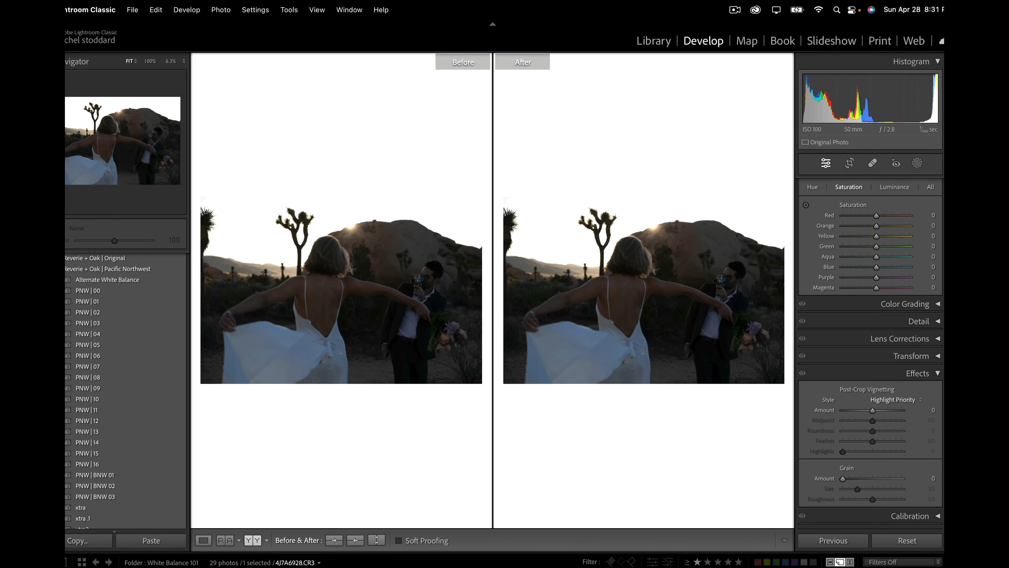
Step: Show only the edited version of the backlit photo of the woman swirling her dress and set its exposure to +1.40
left_click(205, 543)
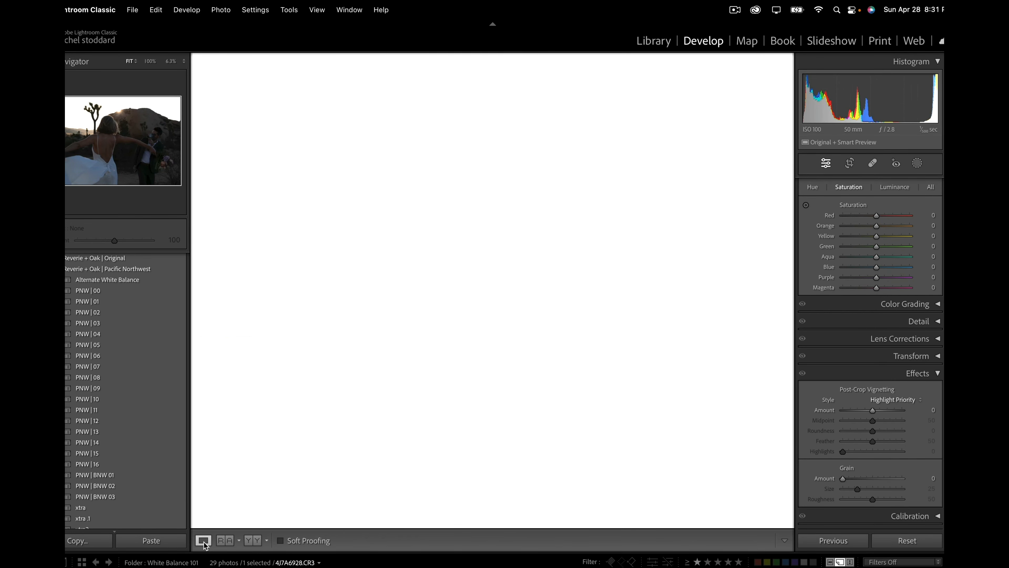
left_click(917, 163)
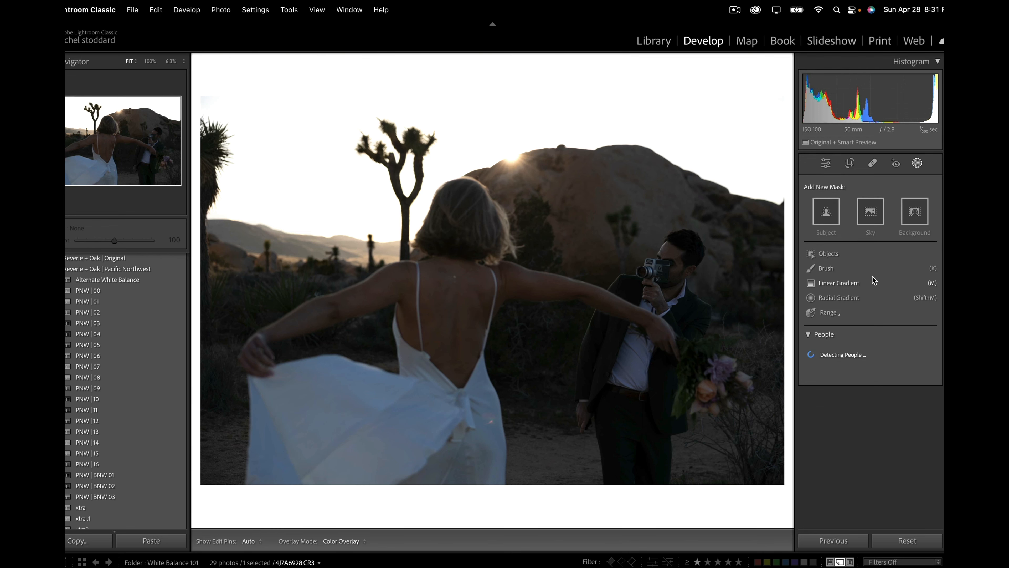
left_click(918, 163)
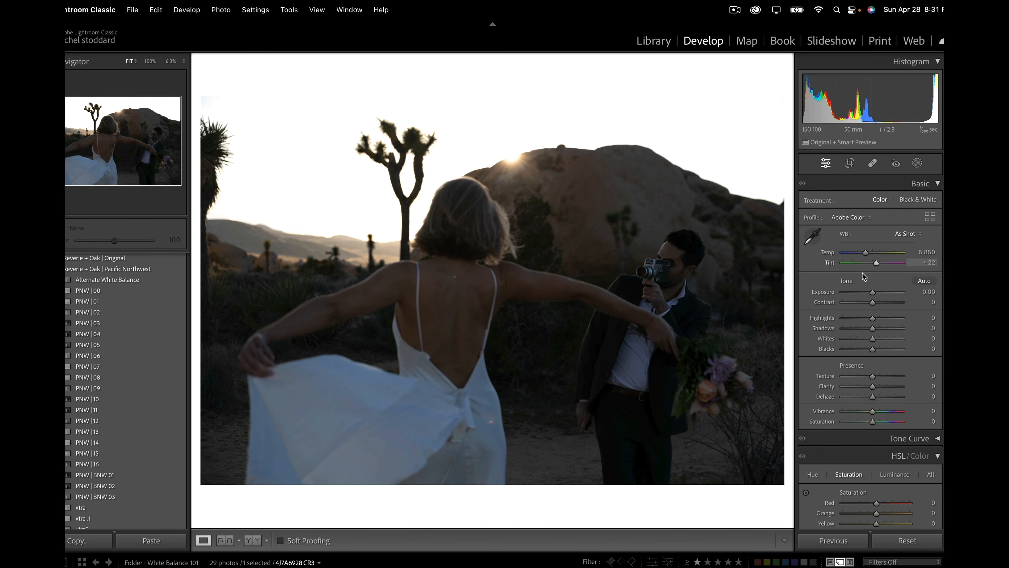
left_click_drag(874, 293, 881, 294)
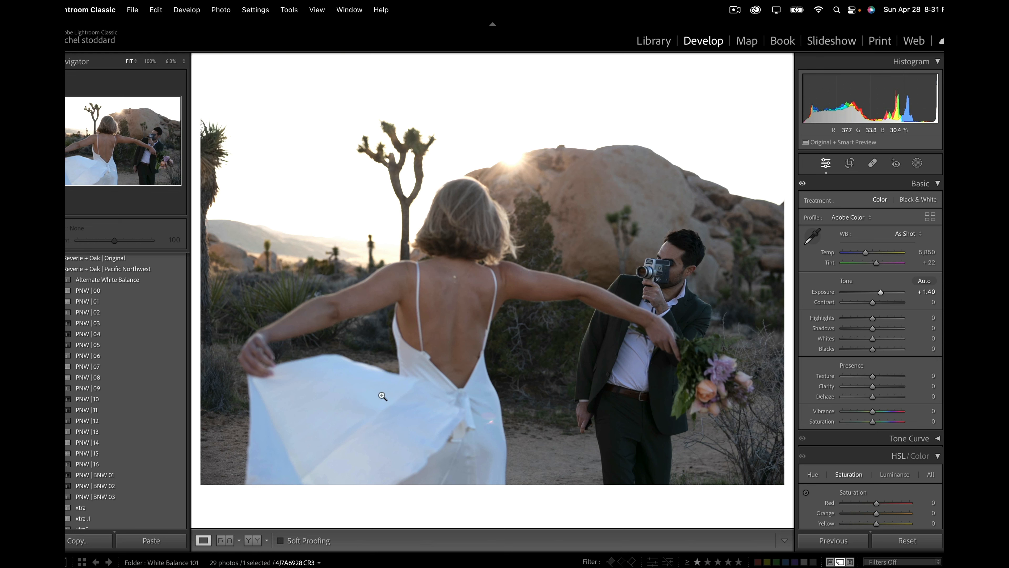
Step: Apply the PNW | 12 preset to the backlit couple photo, with exposure +1.55, highlights -83, shadows +30 and blacks +44
left_click(165, 422)
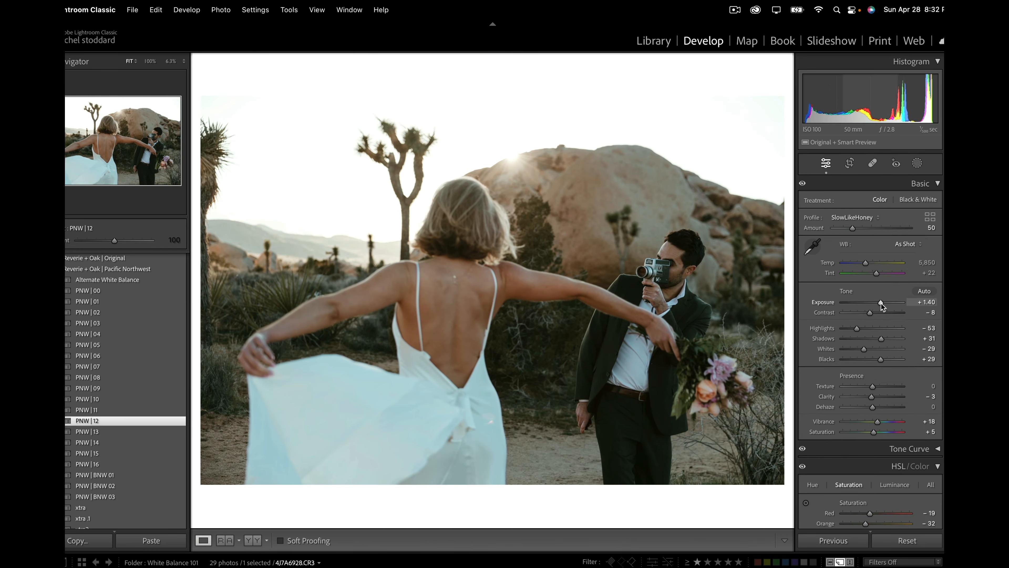
left_click_drag(881, 302, 881, 302)
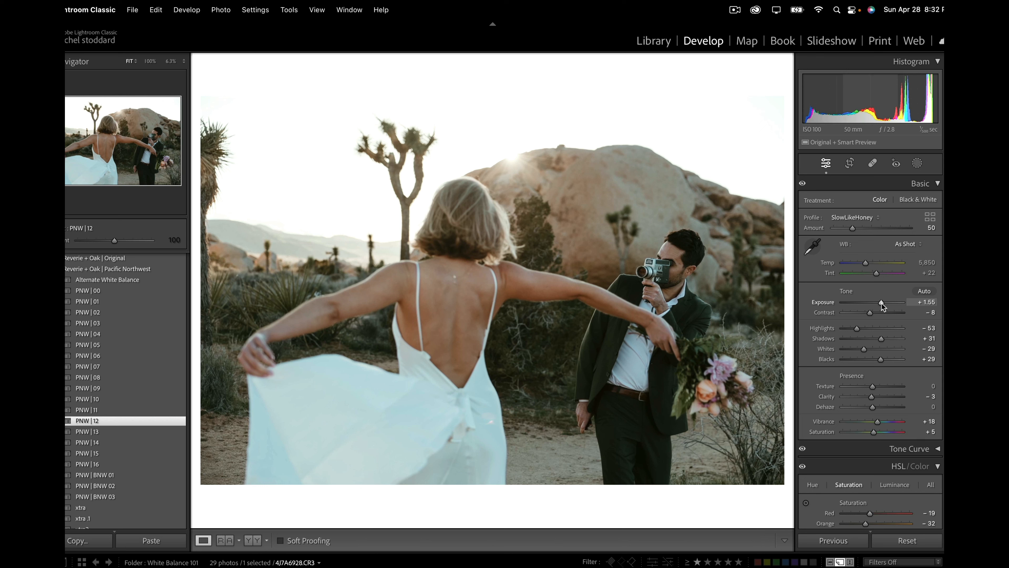
left_click_drag(856, 327, 886, 358)
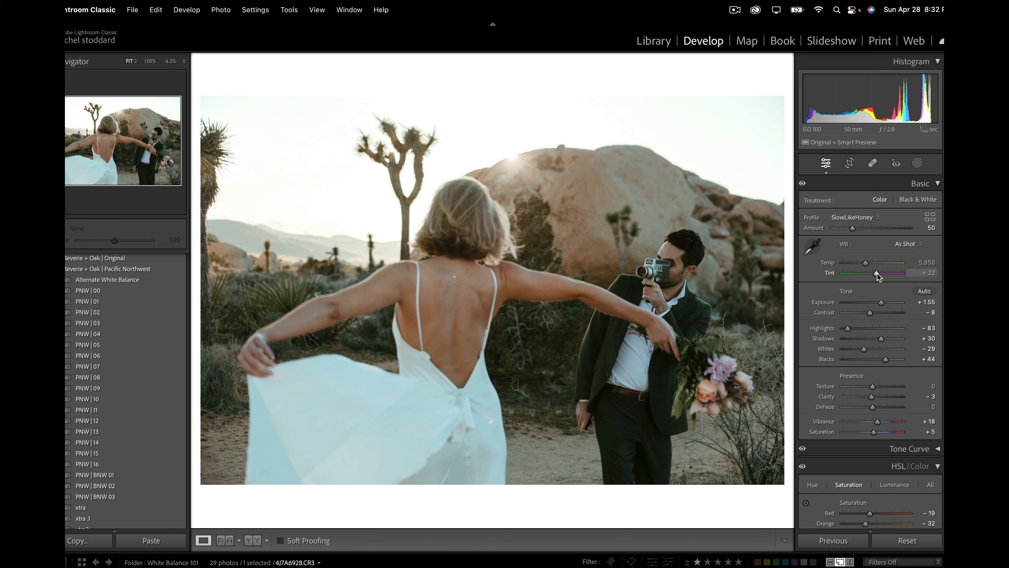
Step: Set the backlit photo's tint to +23, temperature to 6,382 and exposure to +1.75, and show before and after side by side
left_click_drag(877, 273, 878, 273)
left_click_drag(865, 266, 867, 266)
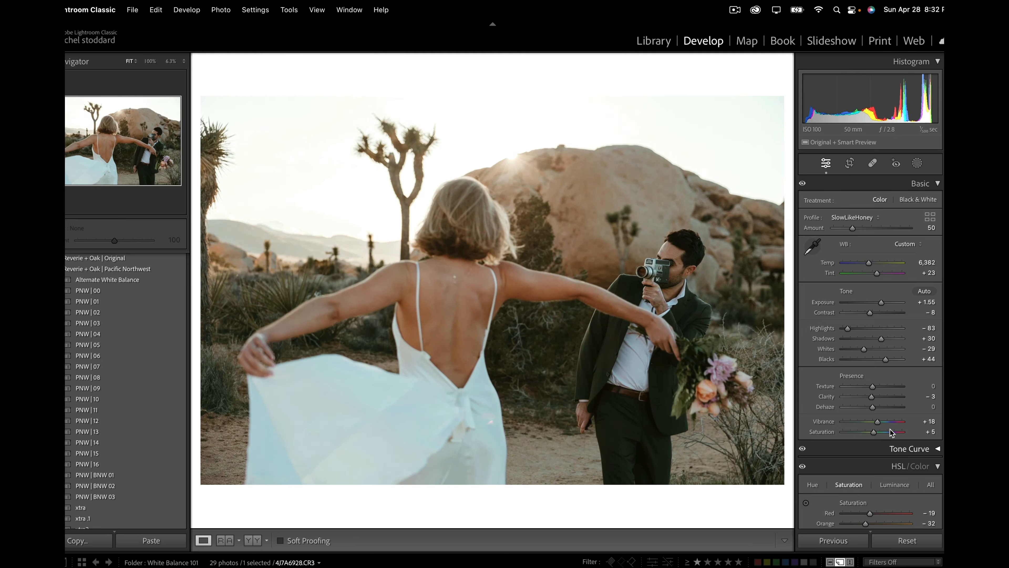
left_click_drag(881, 303, 883, 303)
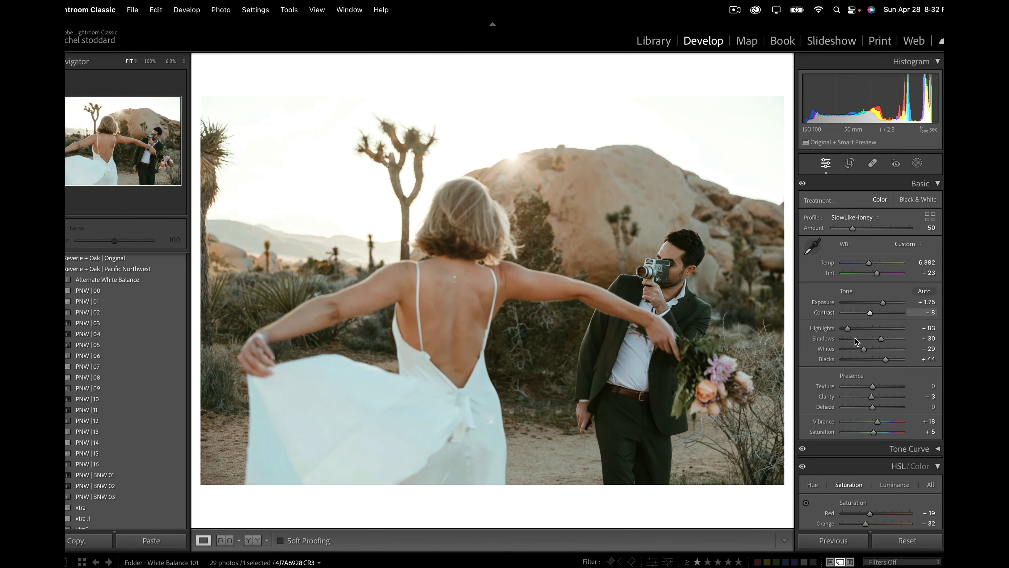
left_click(252, 541)
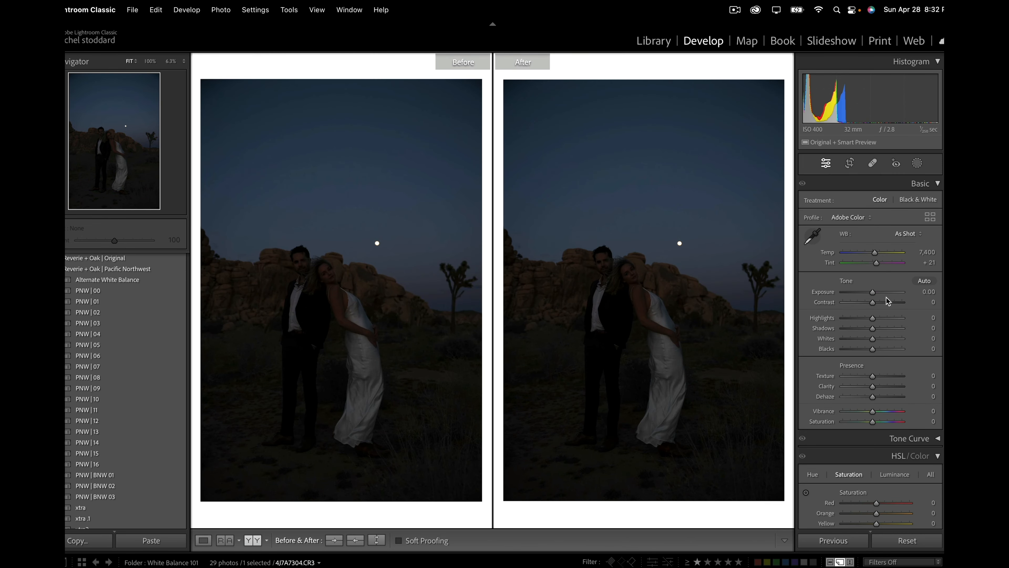
Step: Apply the PNW | 12 preset to the dark moonlit couple photo, with exposure +2.75 and shadows +72
left_click_drag(873, 291, 885, 295)
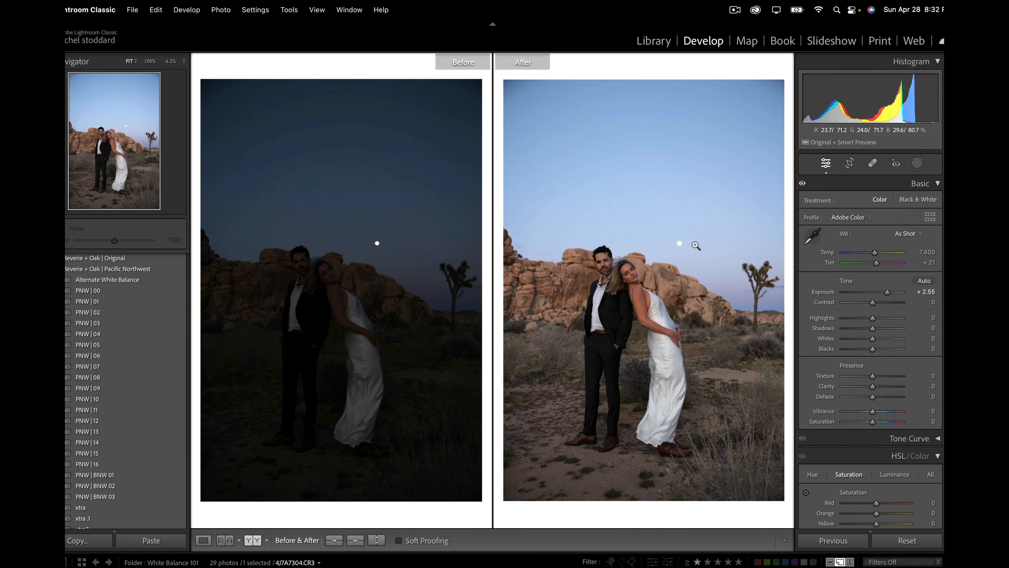
left_click(140, 423)
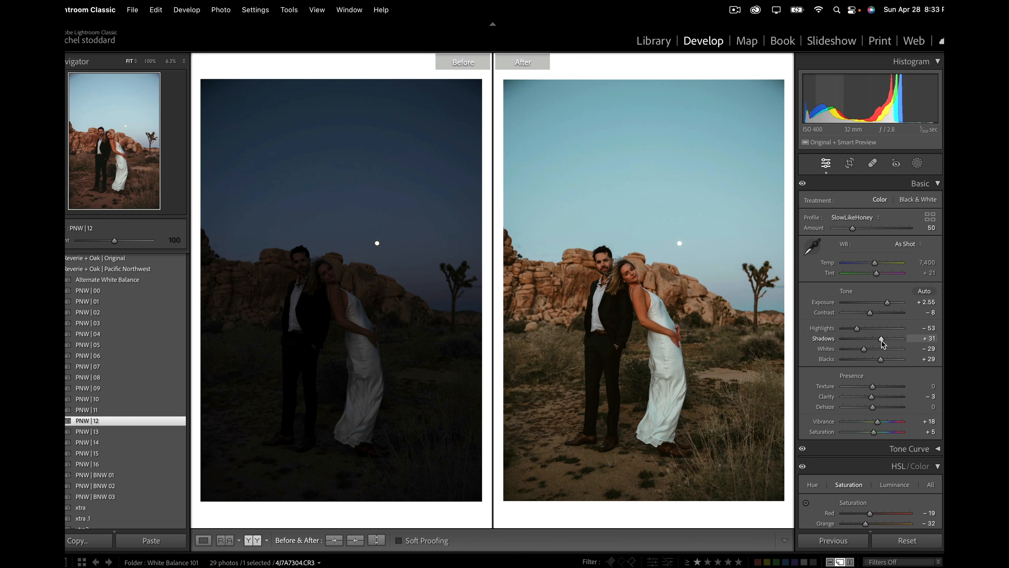
left_click_drag(881, 340, 893, 345)
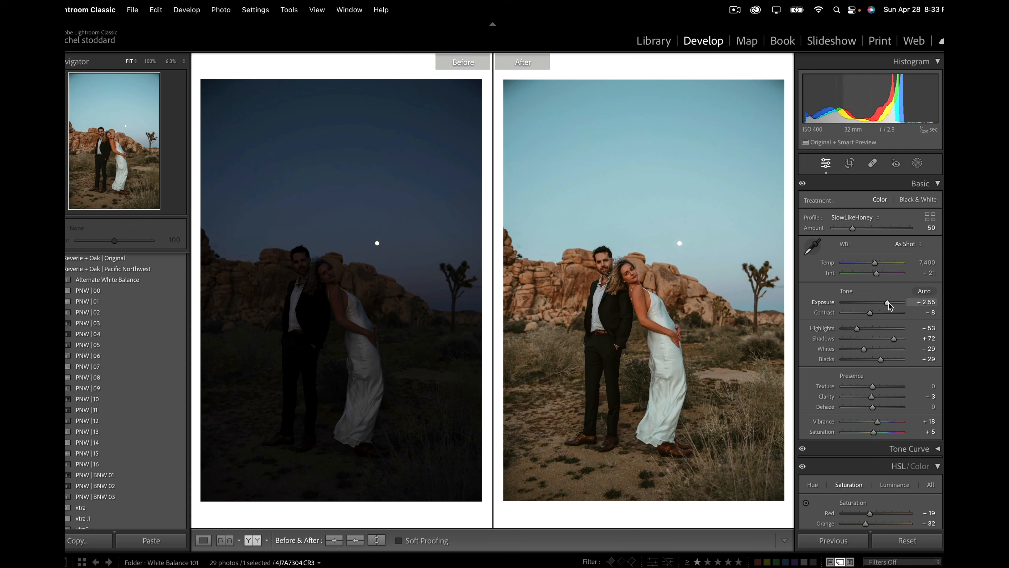
left_click_drag(888, 302, 890, 304)
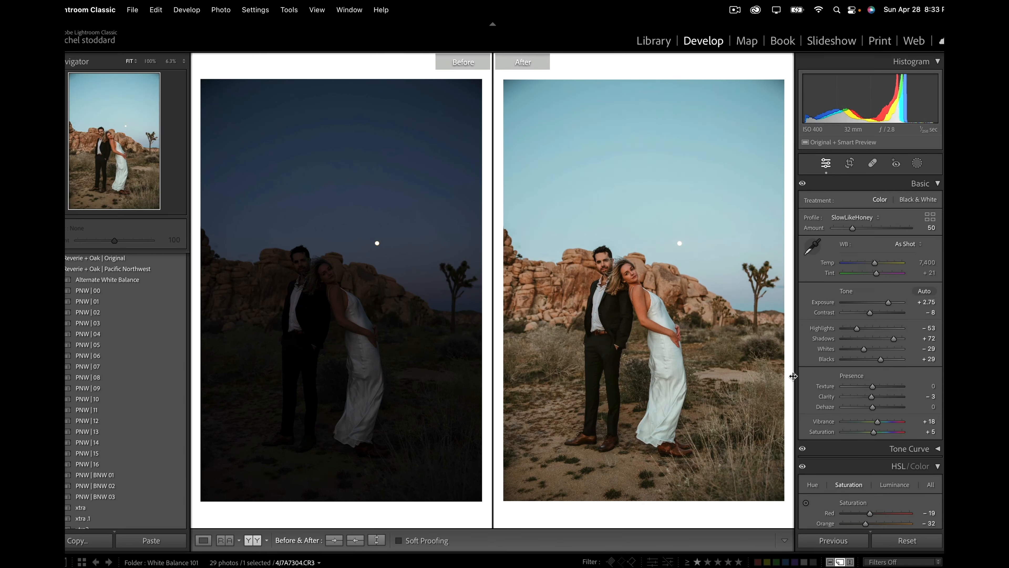
Step: Inspect the moonlit couple up close and set the photo's tint to +7 and temperature to 7,593
left_click(629, 270)
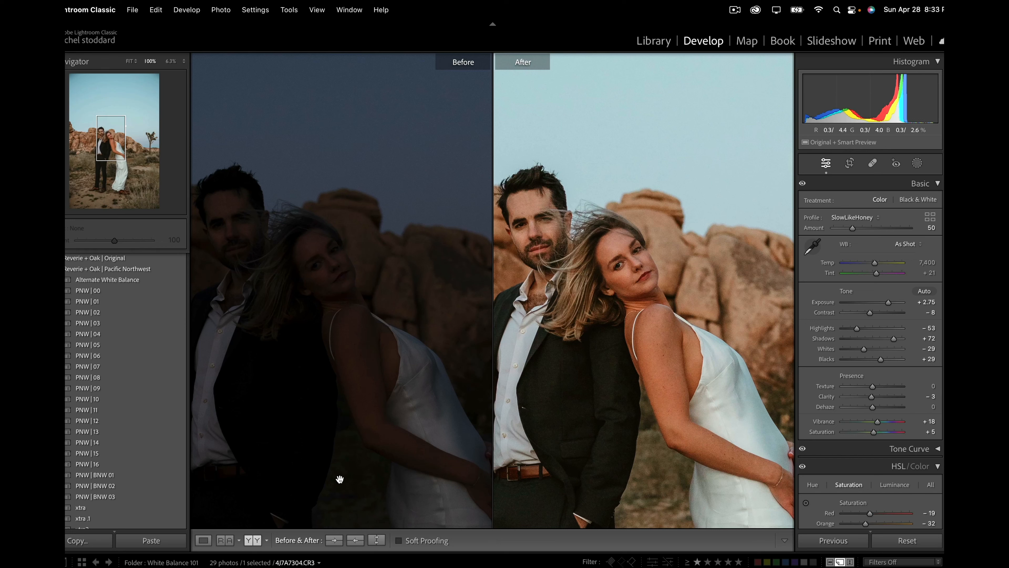
left_click(693, 379)
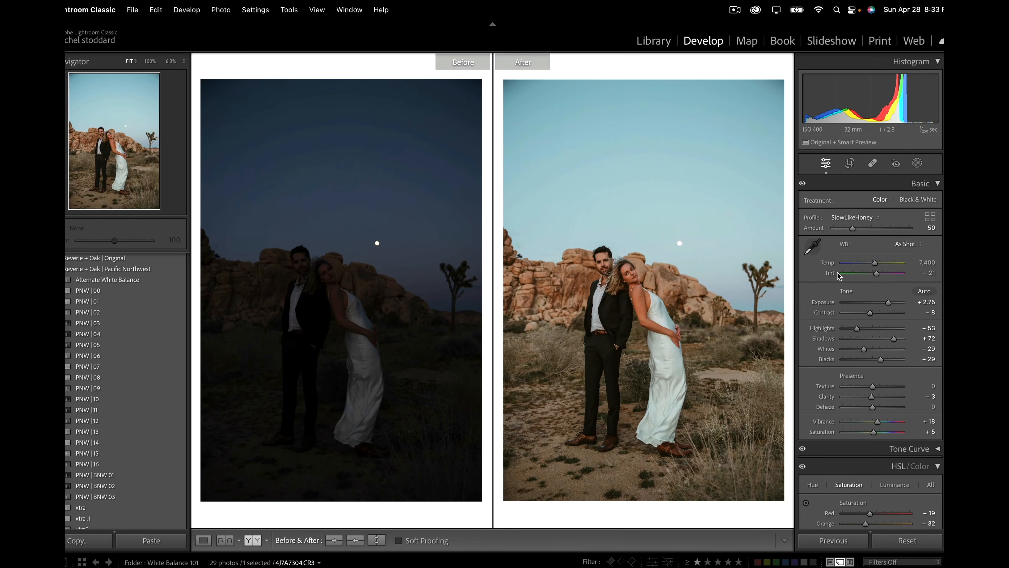
left_click(876, 274)
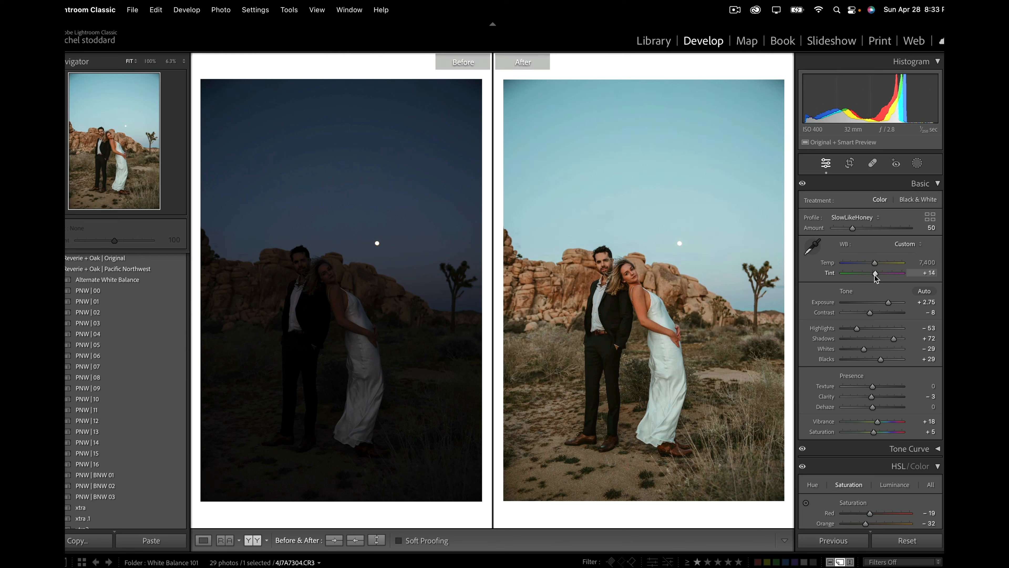
left_click_drag(874, 275, 873, 275)
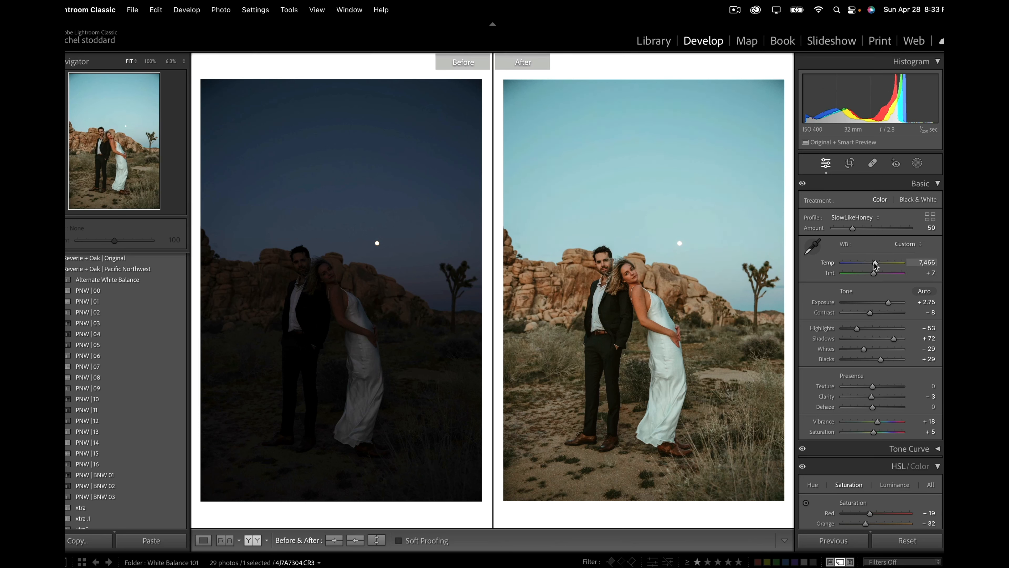
left_click_drag(876, 265, 877, 266)
Step: Lower the moonlit photo's orange saturation, set its orange luminance to +13, and check the couple's skin up close
scroll(855, 398, "down", 10)
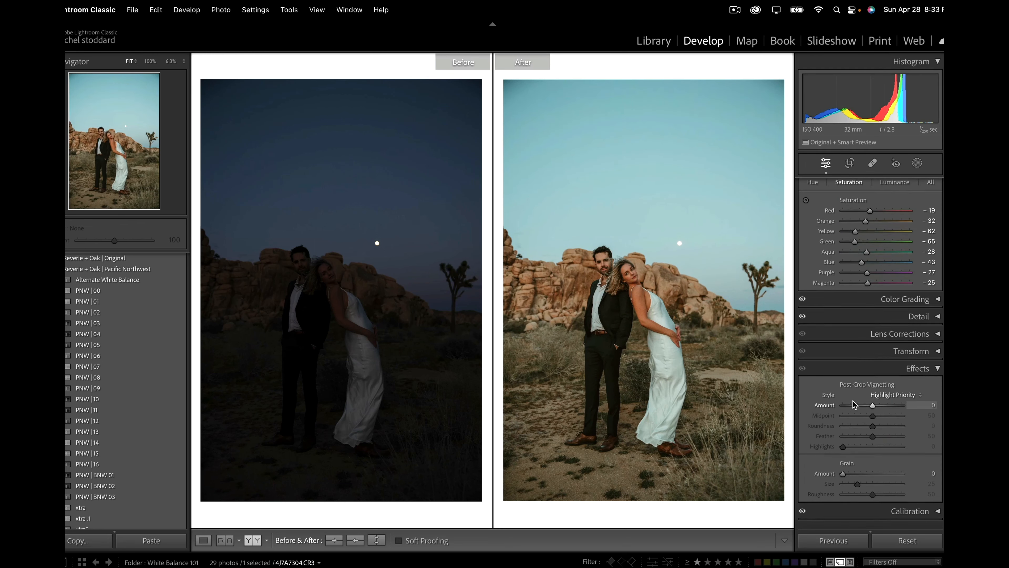
scroll(855, 404, "up", 1)
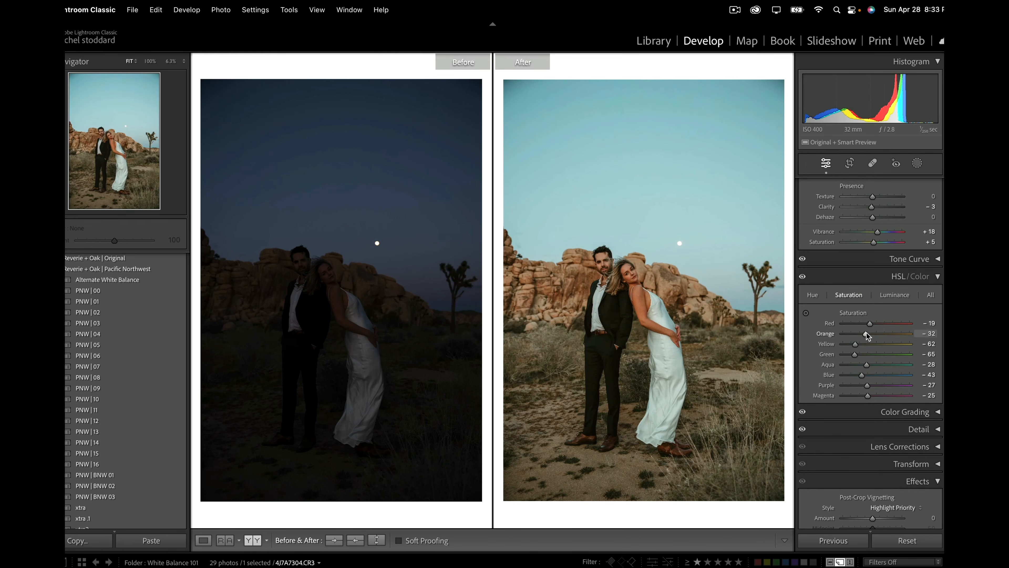
left_click_drag(867, 334, 861, 334)
left_click(889, 299)
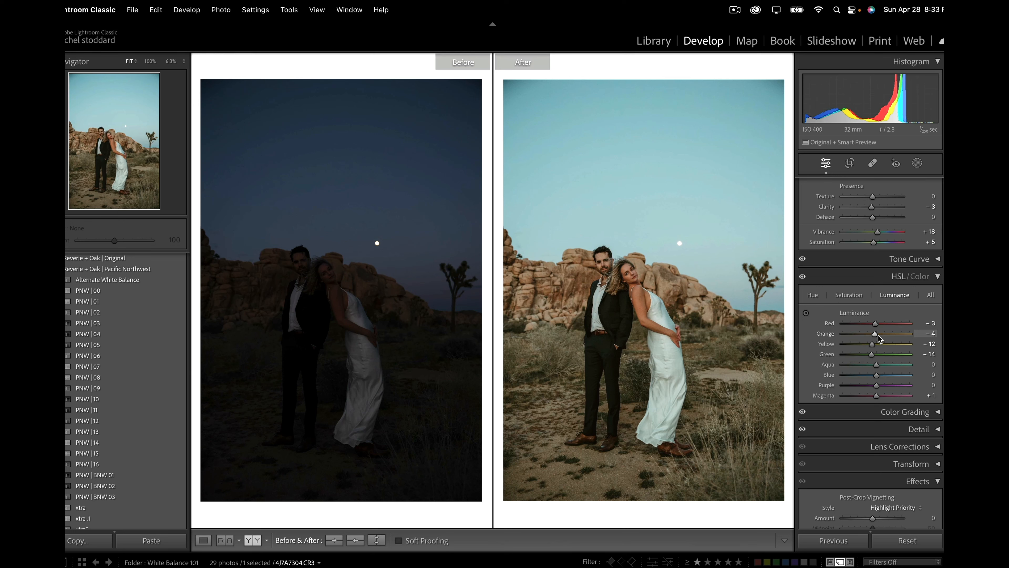
left_click_drag(880, 336, 882, 328)
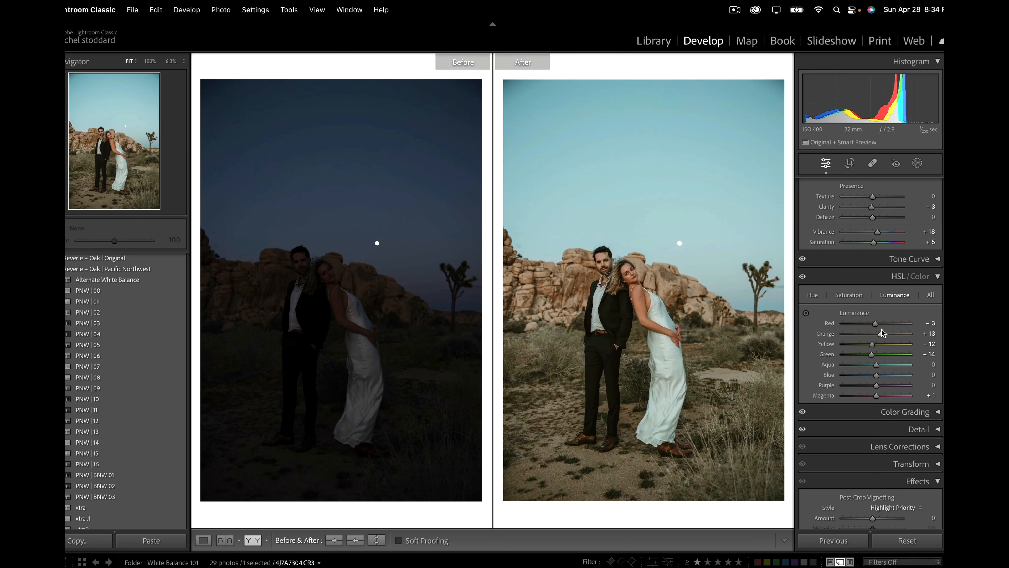
left_click(655, 285)
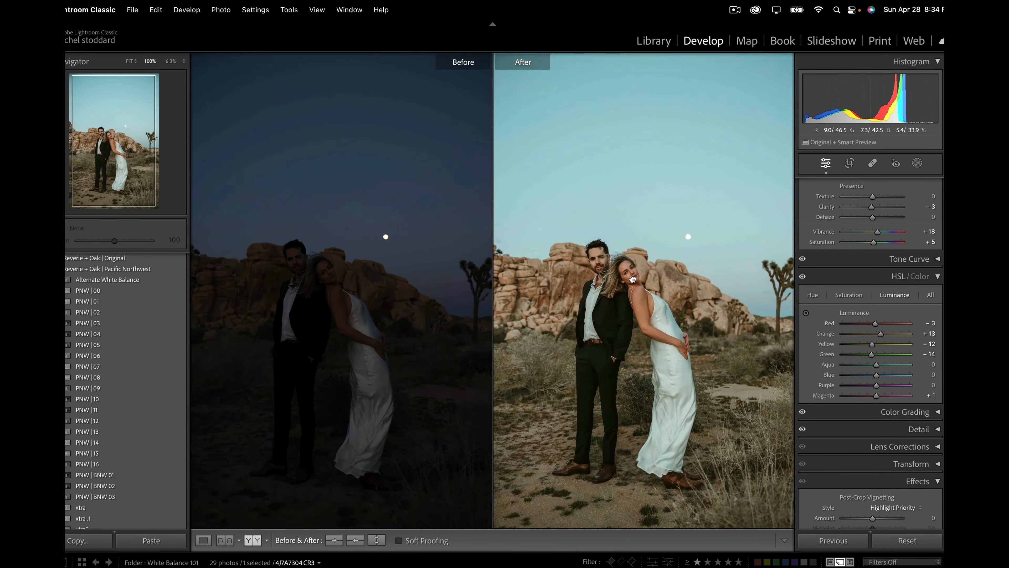
left_click_drag(636, 277, 656, 271)
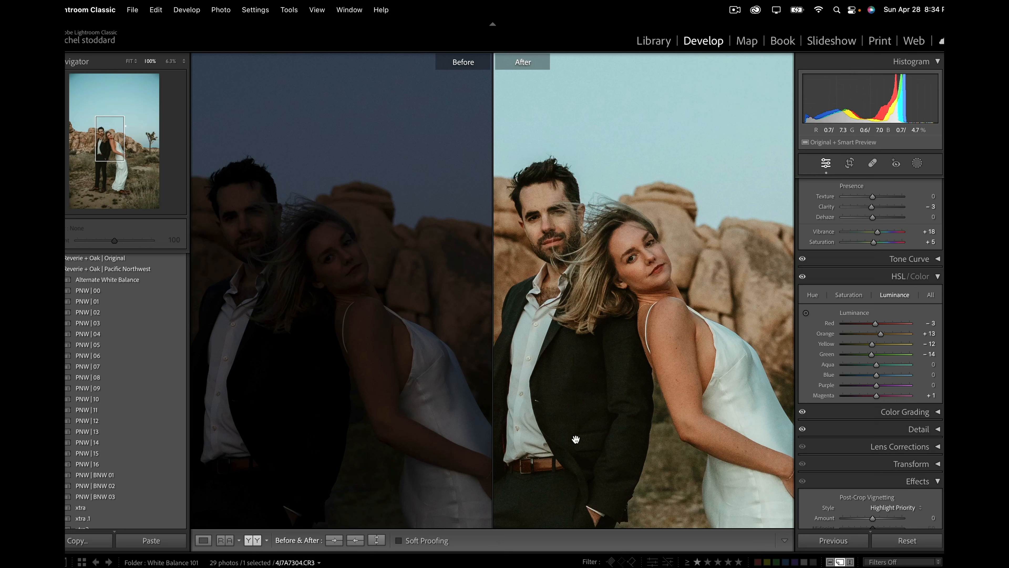
left_click(813, 296)
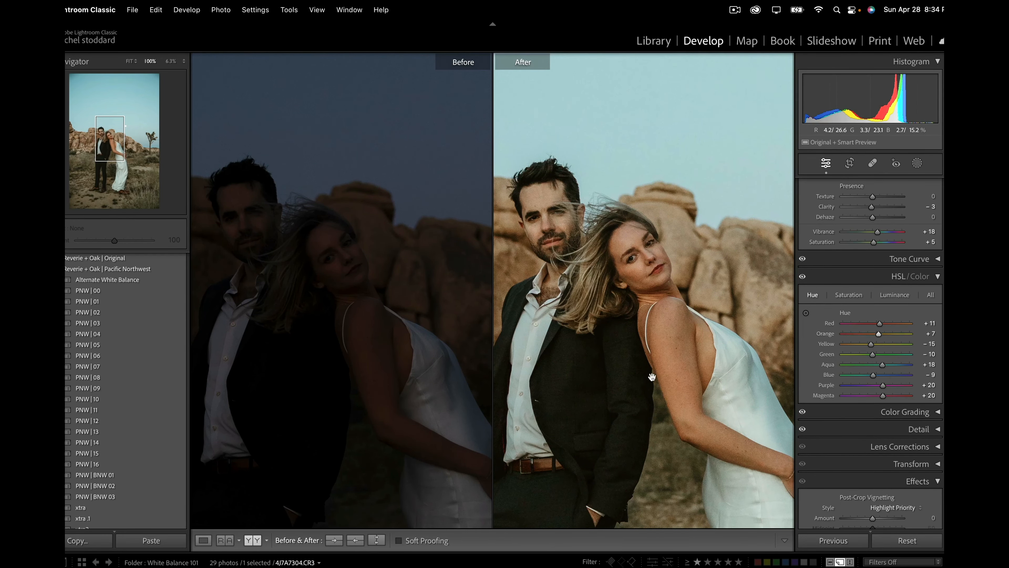
left_click(651, 375)
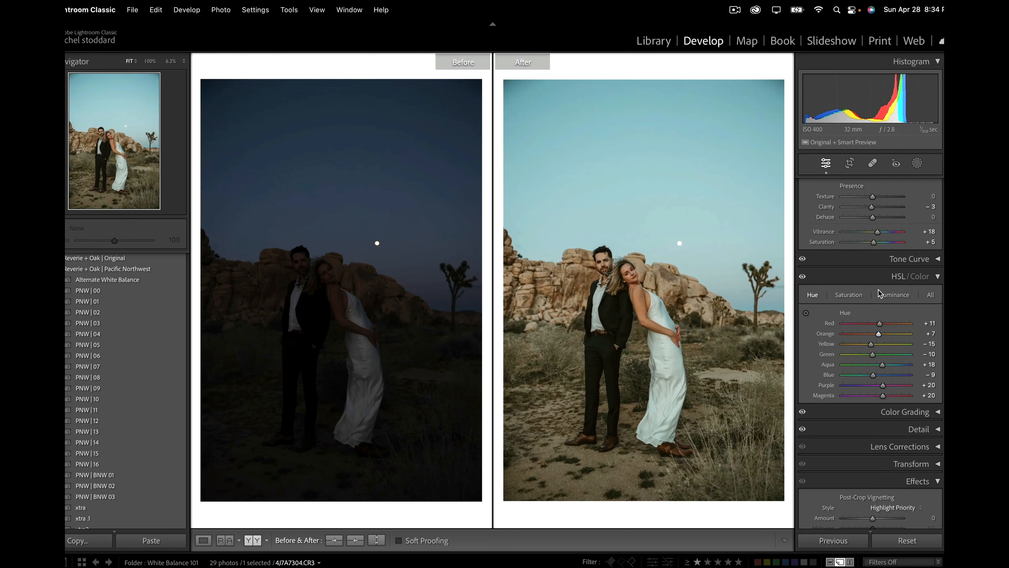
Step: Warm the moonlit couple photo by setting its temperature to 9,603
scroll(881, 343, "up", 1)
scroll(881, 343, "up", 5)
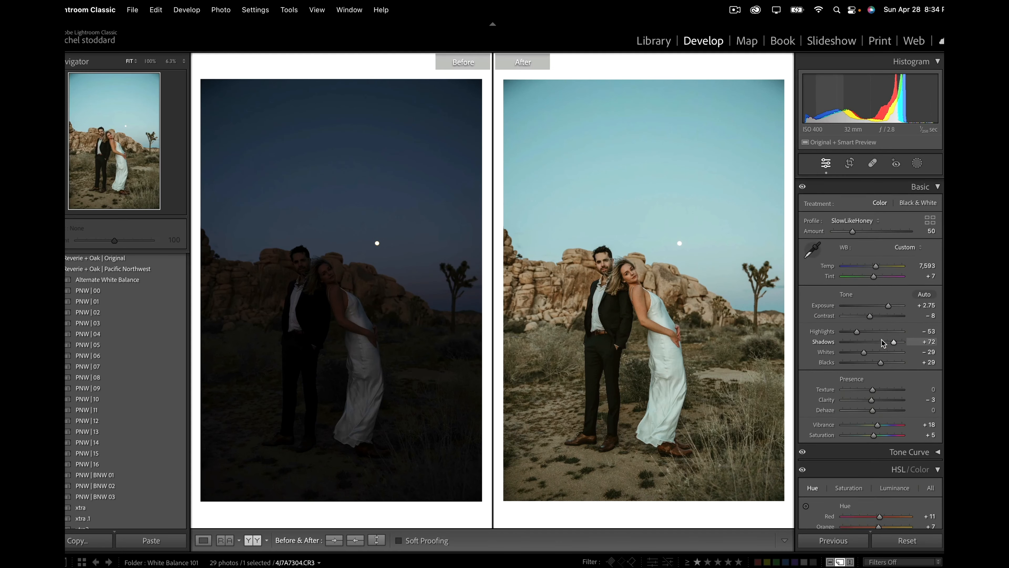
left_click_drag(876, 265, 881, 269)
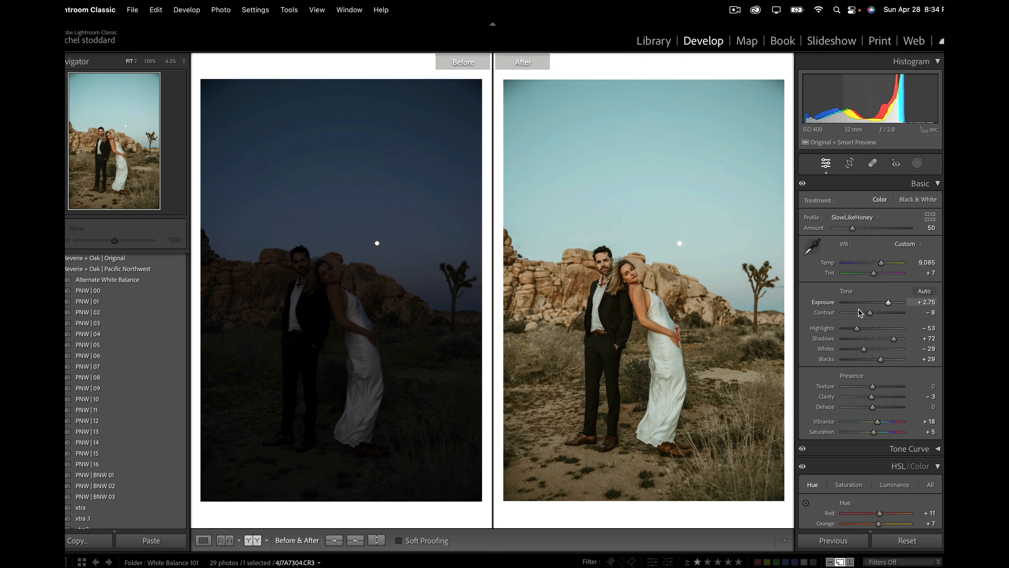
left_click_drag(882, 261, 883, 261)
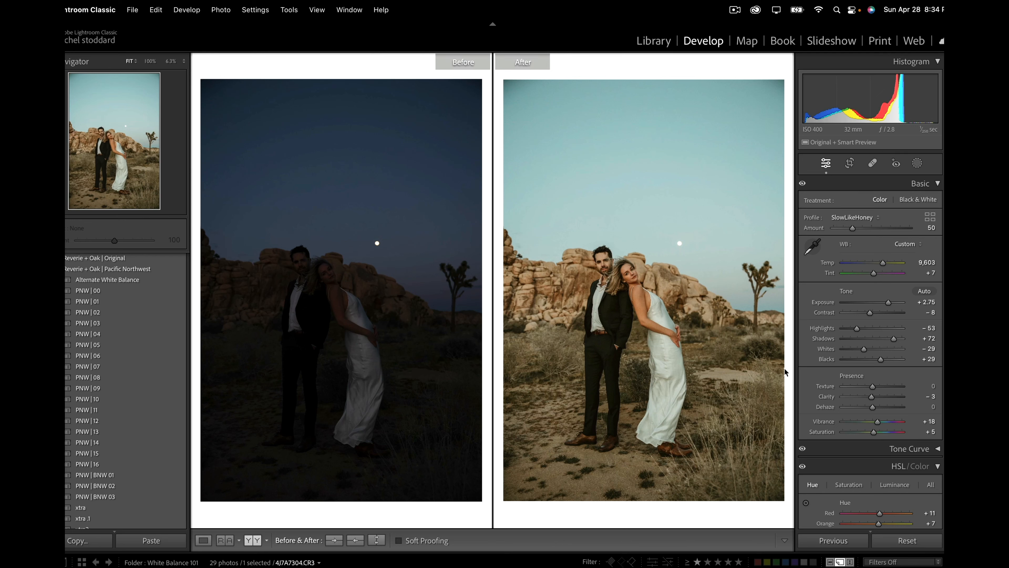
Step: Try sampling a neutral white balance from the bride's dress in the moonlit photo, and undo it
left_click(813, 247)
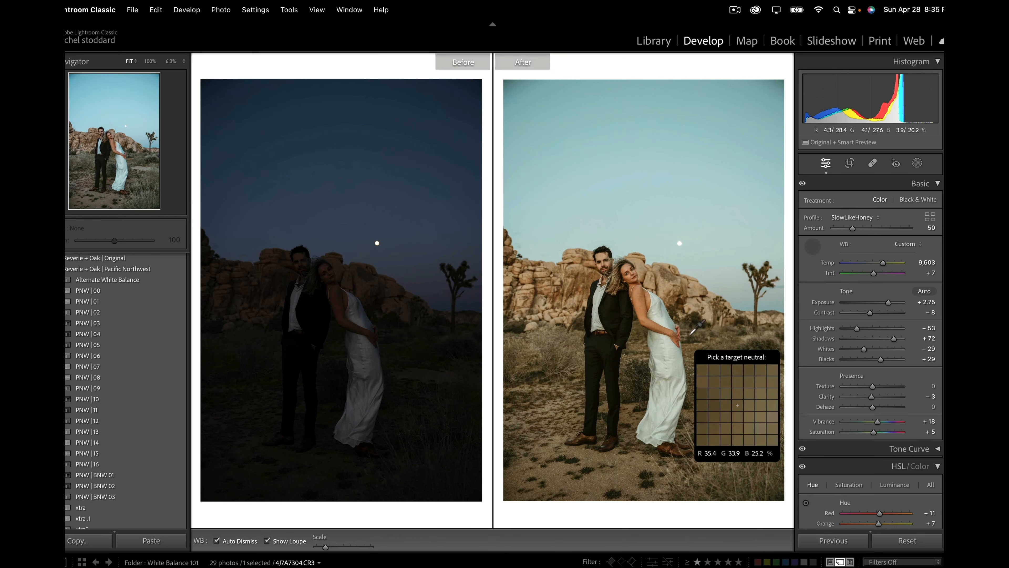
left_click(667, 346)
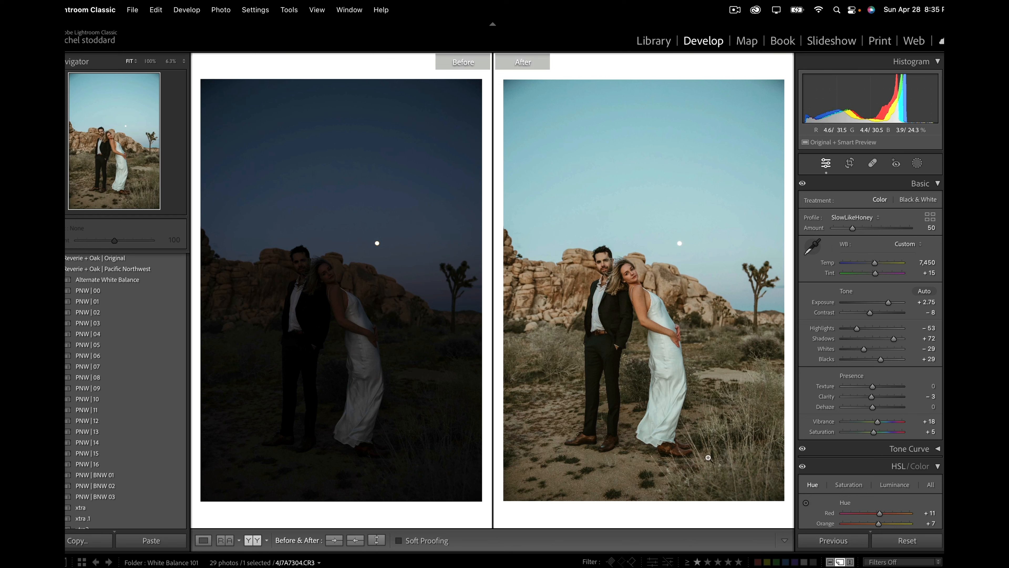
key("super+z")
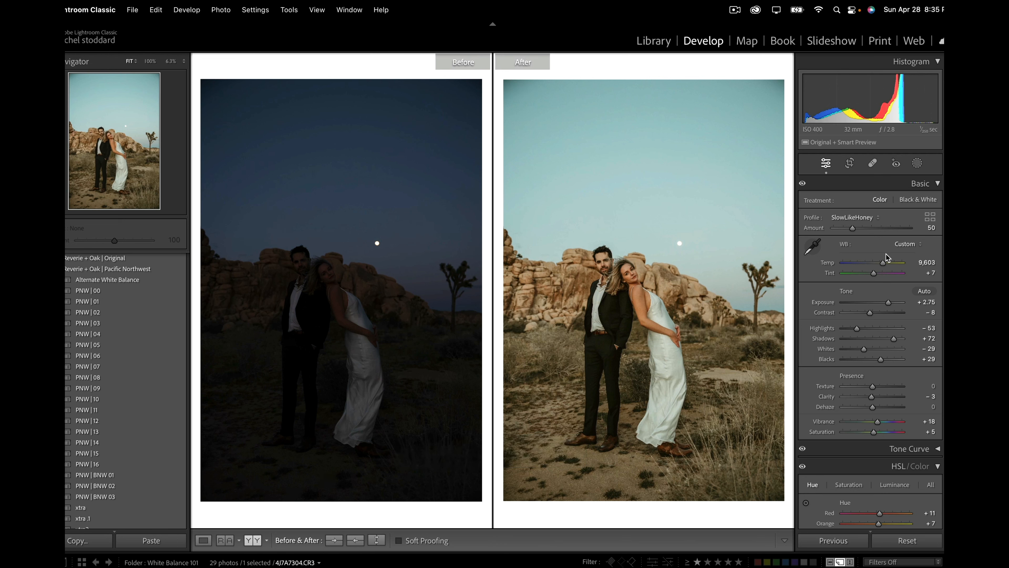
Step: Try the Cloudy, Shade, Tungsten, Fluorescent, Flash and Daylight white balance presets on the moonlit couple photo
left_click(914, 245)
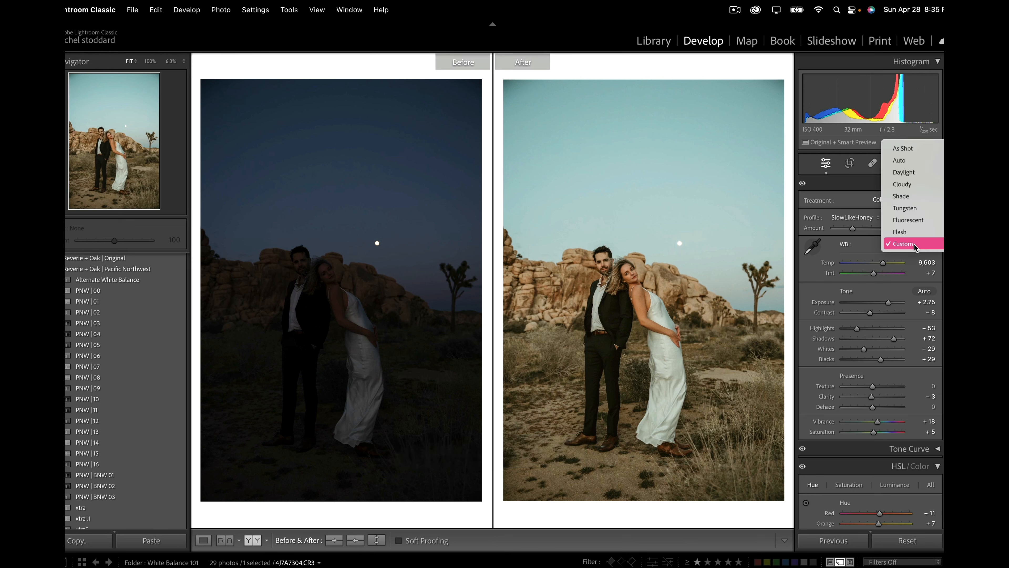
left_click(910, 185)
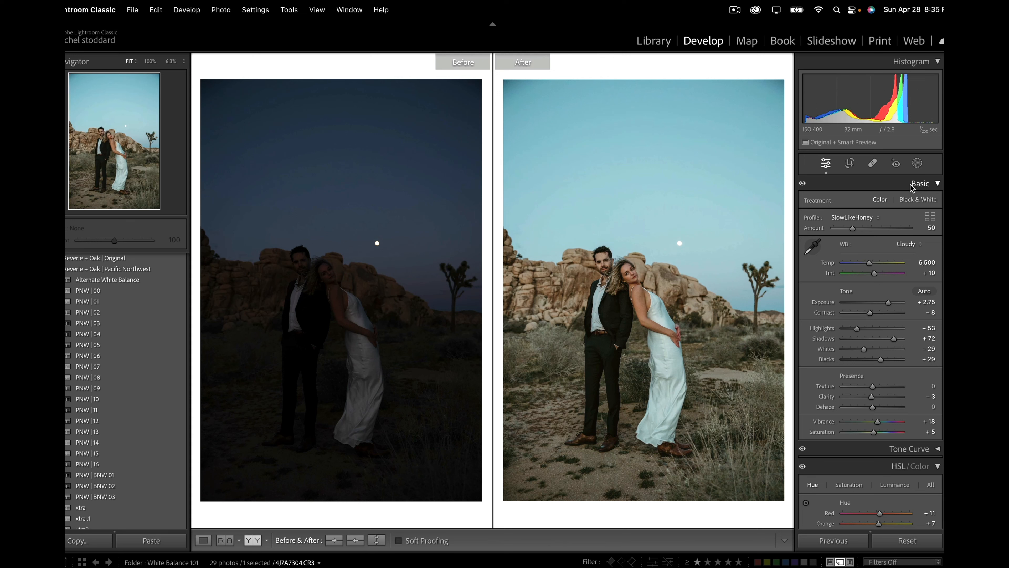
left_click(907, 243)
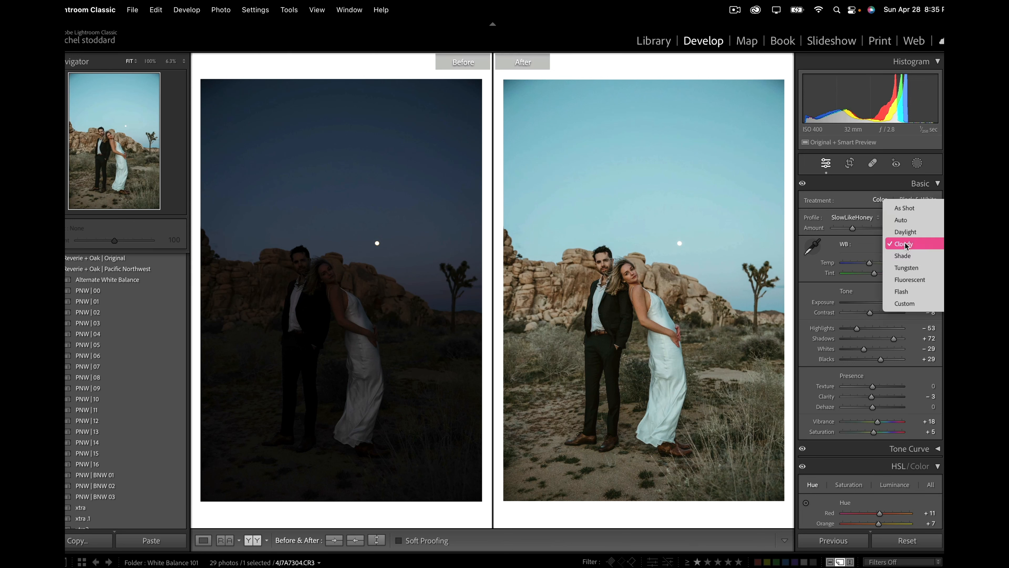
left_click(906, 257)
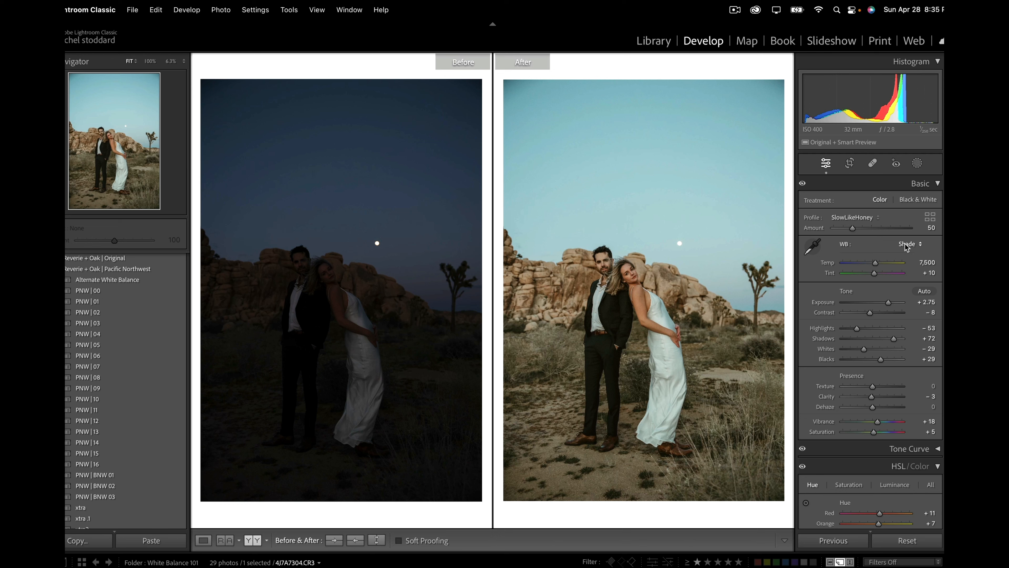
left_click(906, 246)
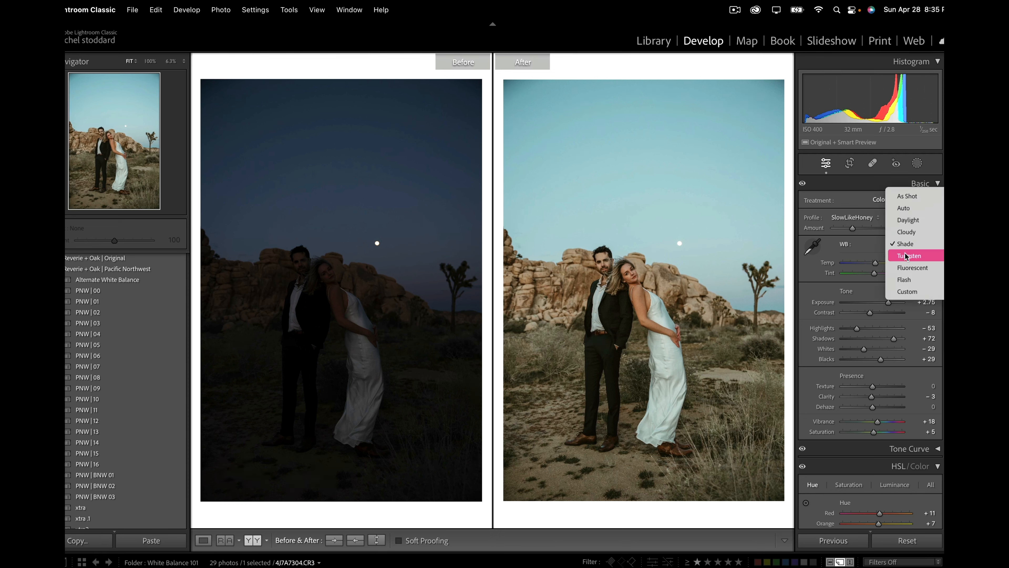
left_click(905, 251)
left_click(905, 248)
left_click(905, 256)
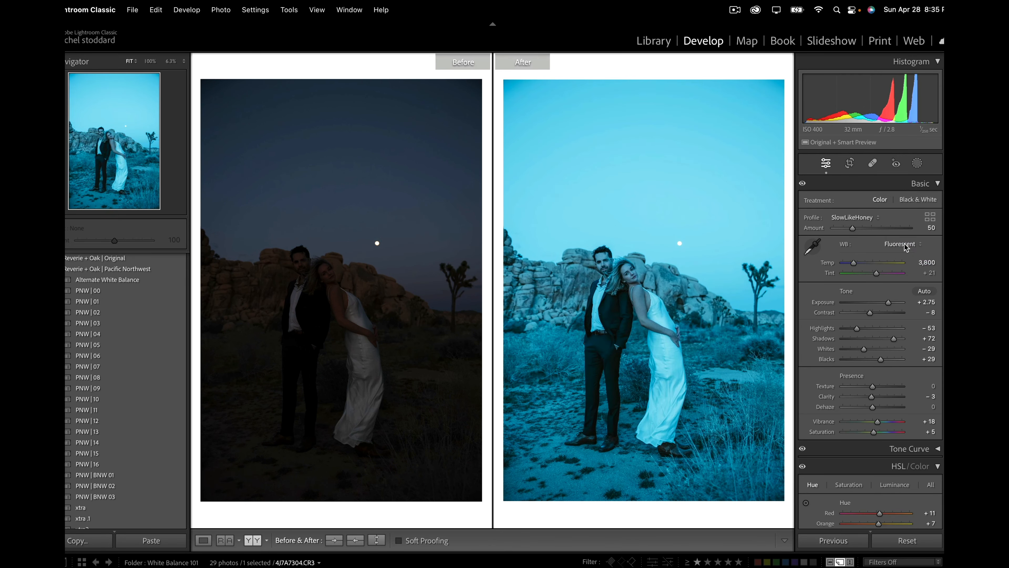
left_click(903, 244)
left_click(902, 255)
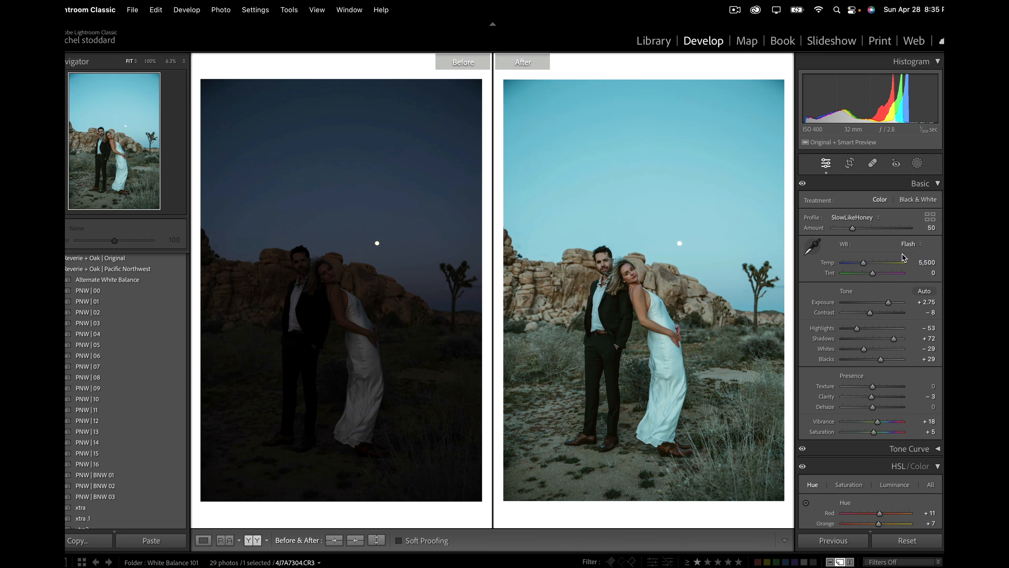
left_click(908, 244)
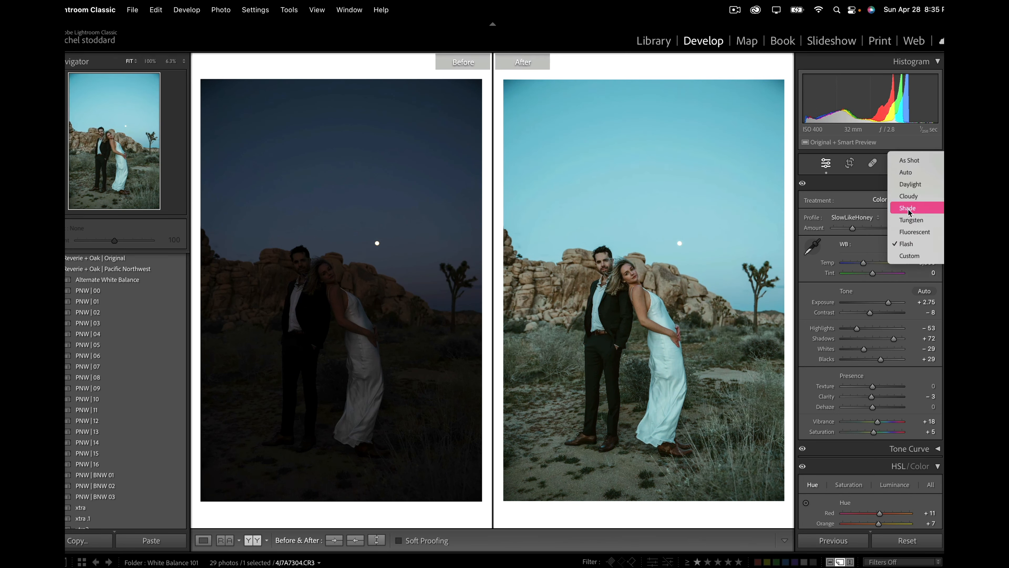
left_click(910, 184)
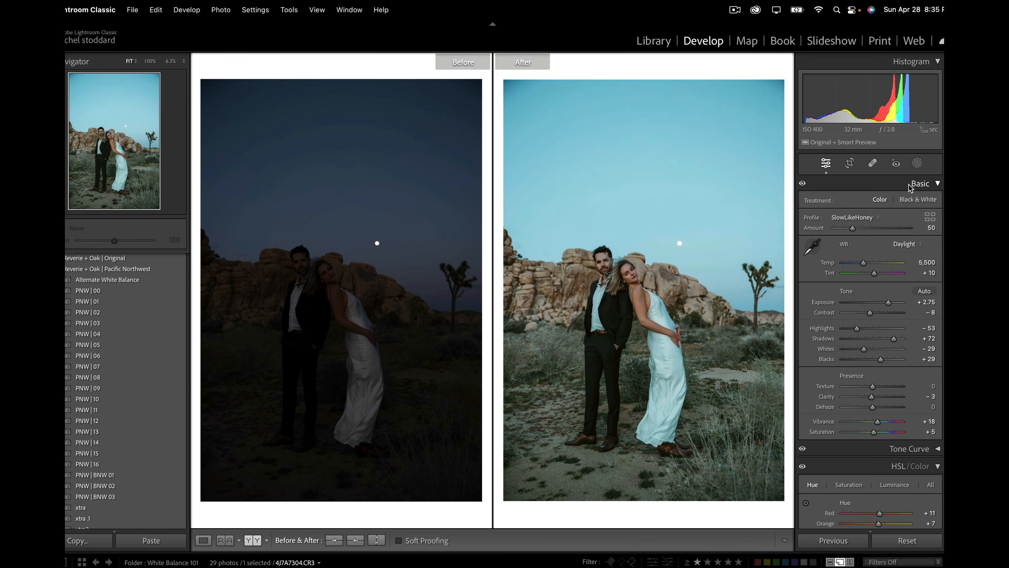
Step: Undo all the white balance preset trials on the moonlit photo and raise its exposure slightly
key("super+z")
key("super+z")
key("super+z")
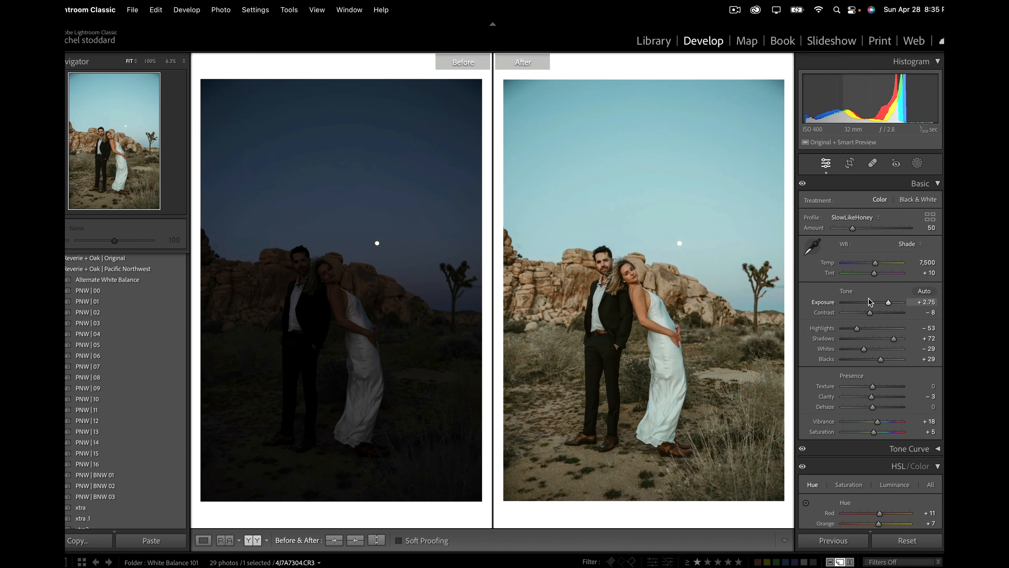
key("super+z")
key("super+z")
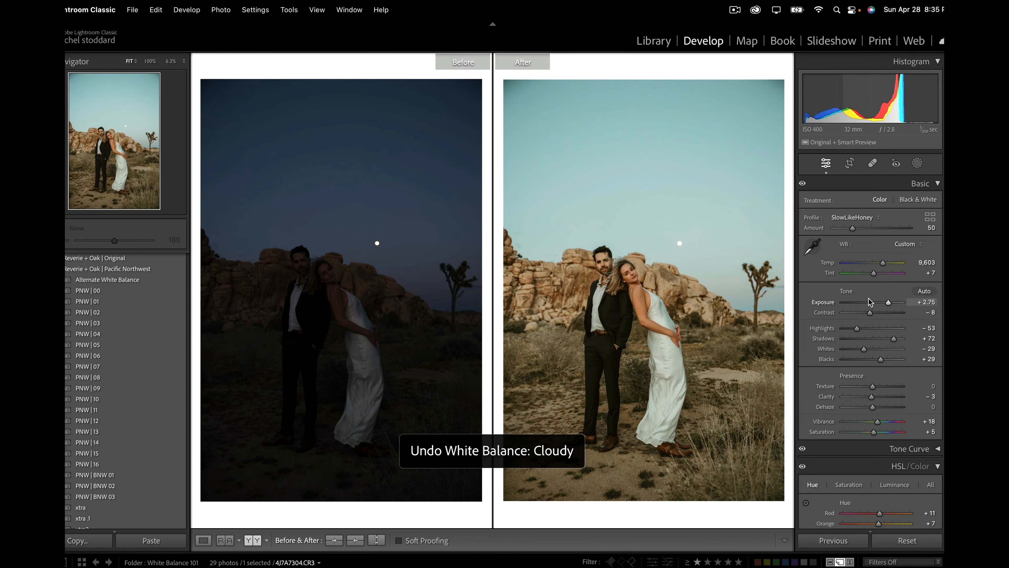
left_click_drag(888, 303, 890, 303)
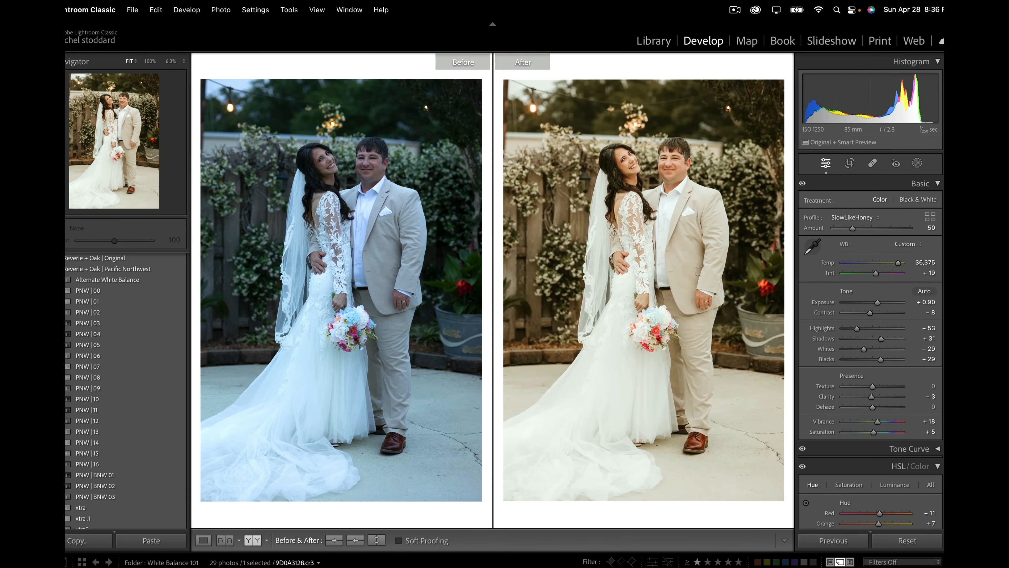
Step: Reset the wedding couple photo's edits, try the PNW | 12 preset on it, and reset it again
left_click(906, 540)
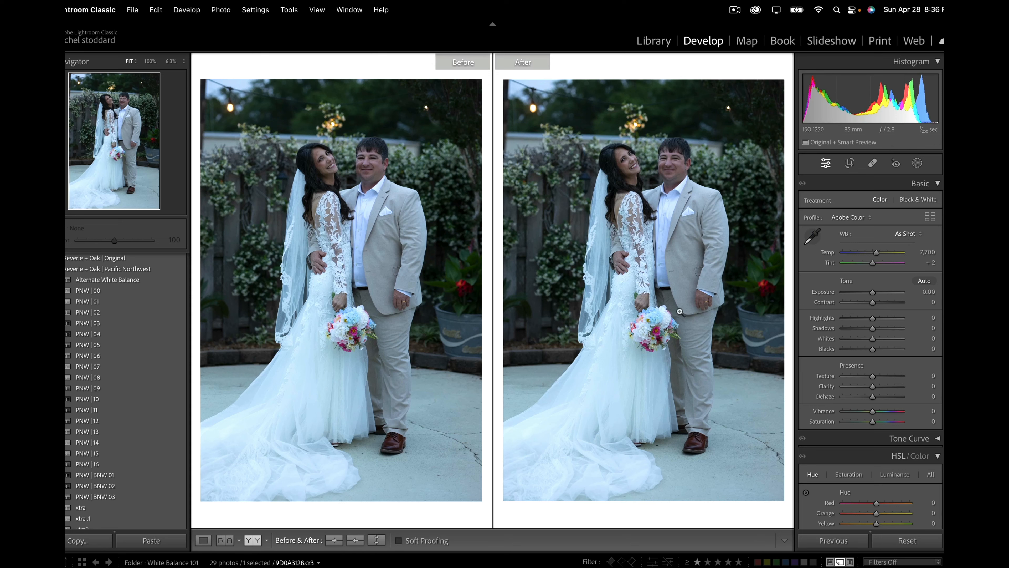
left_click(142, 421)
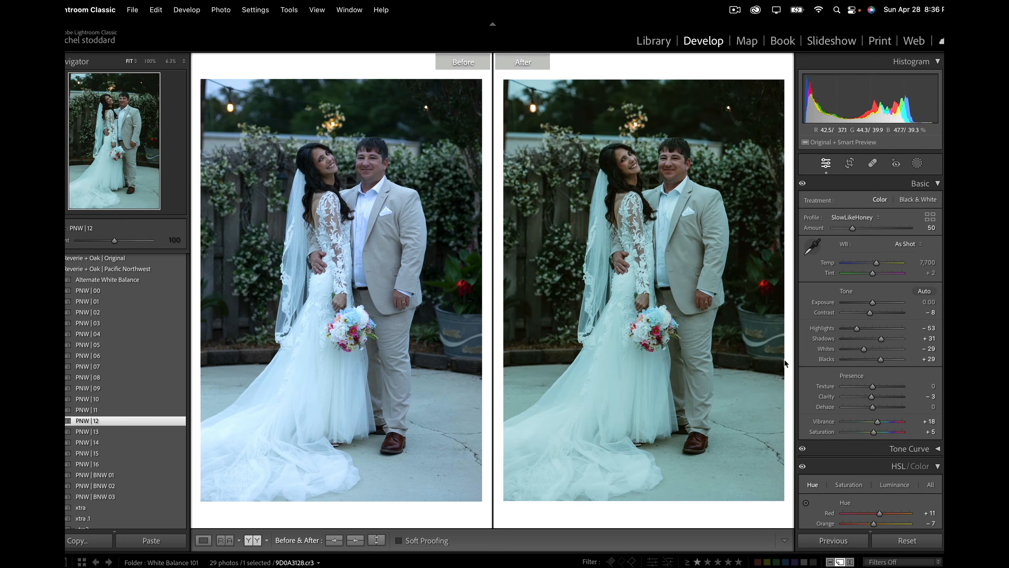
left_click(907, 539)
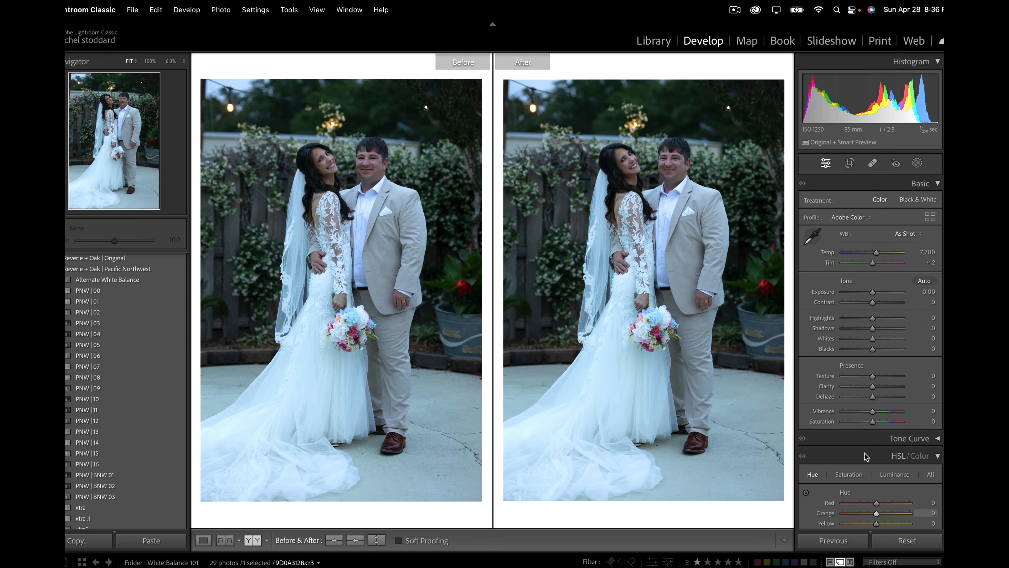
Step: Set the wedding photo's exposure to +0.25, check the dress up close, and warm the temperature to 15,509
left_click_drag(872, 292, 870, 290)
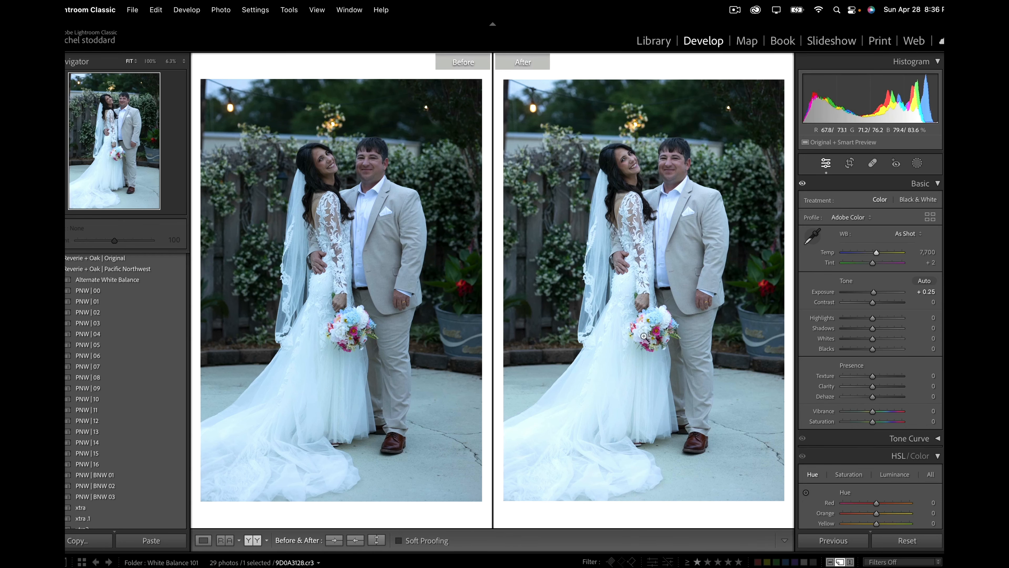
left_click(654, 359)
left_click_drag(629, 306, 608, 294)
left_click(607, 295)
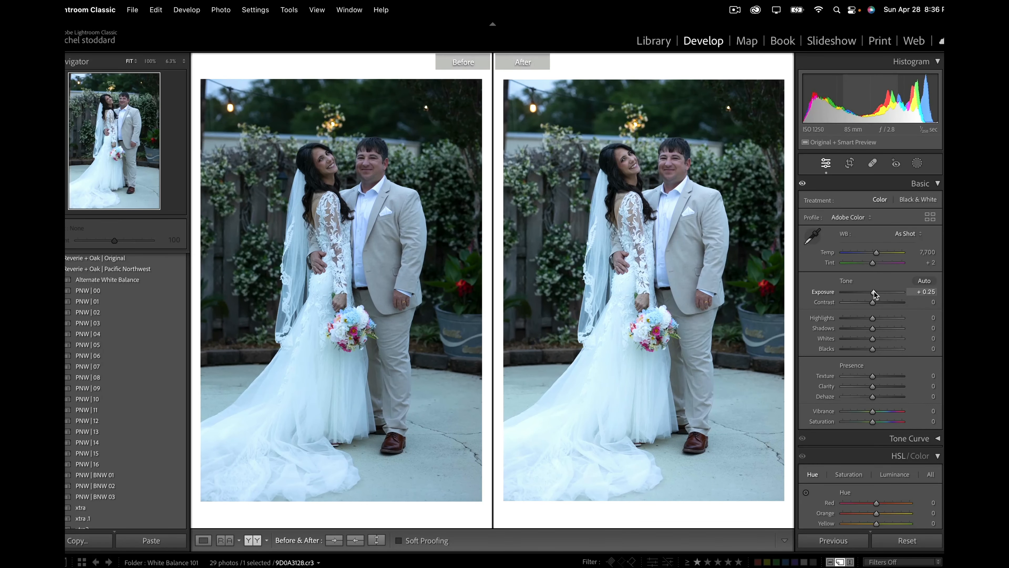
left_click_drag(876, 252, 888, 256)
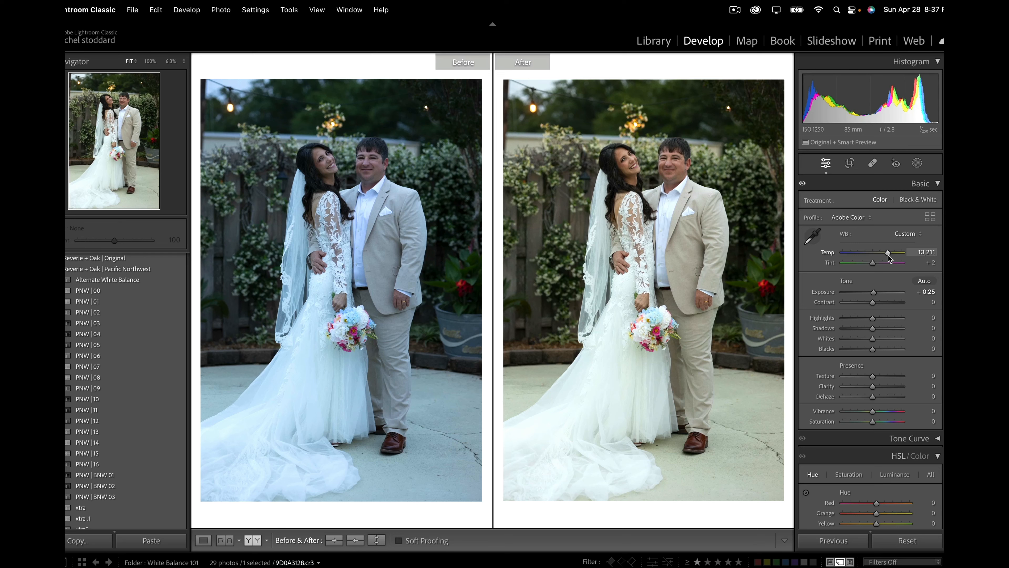
left_click_drag(889, 255, 894, 260)
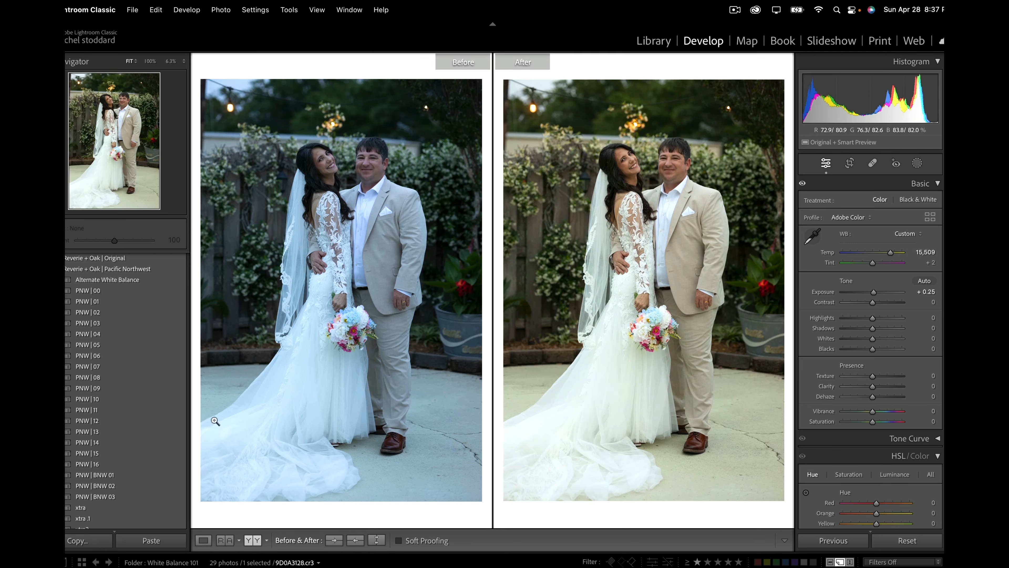
Step: Apply the PNW | 12 preset to the wedding couple photo and set its exposure to +0.55
left_click(146, 421)
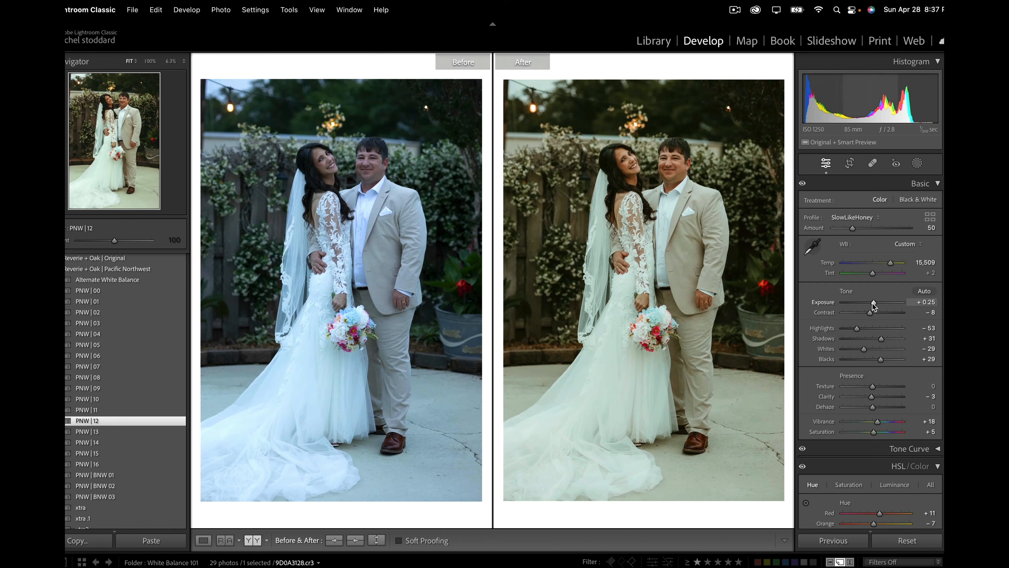
left_click_drag(873, 305, 876, 306)
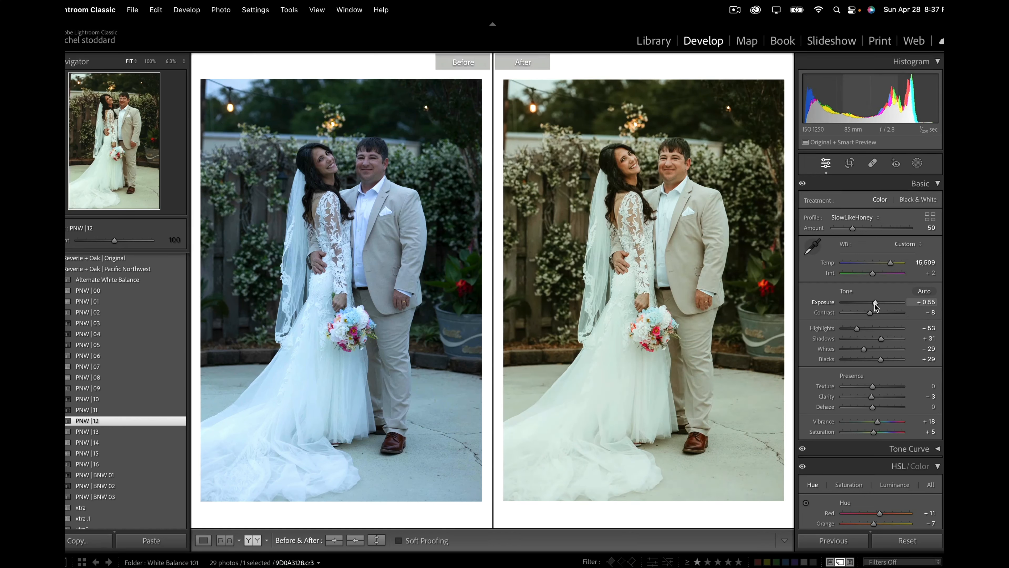
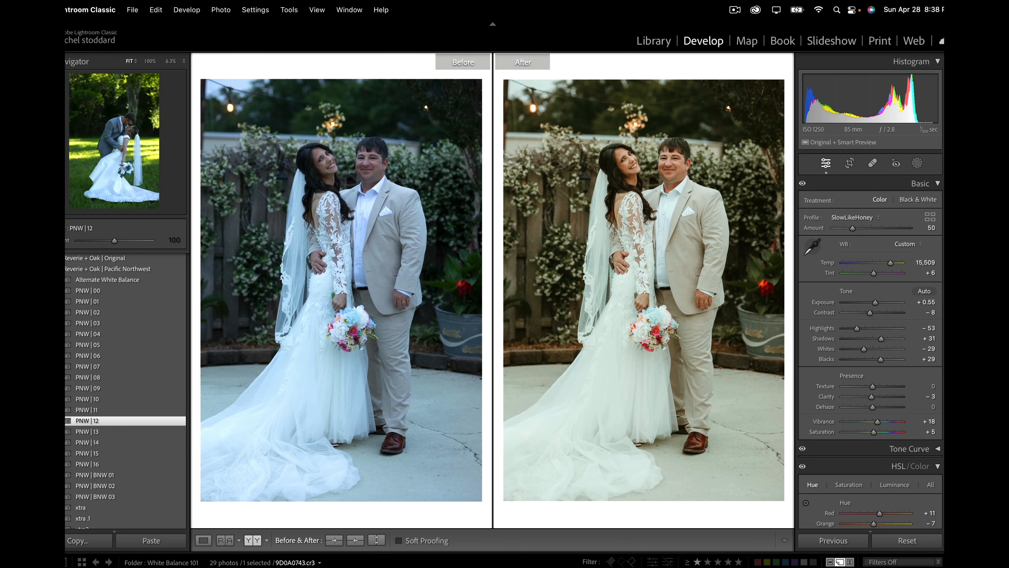
Step: Open the photo of the kissing wedding couple, set its exposure to +0.65, and apply the PNW | 12 preset
left_click(377, 567)
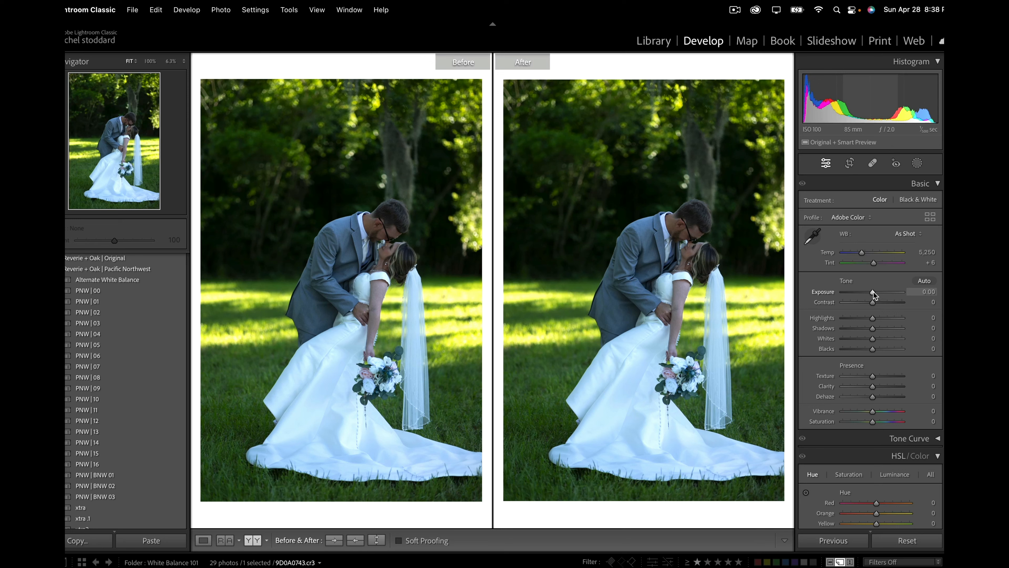
left_click_drag(873, 291, 876, 293)
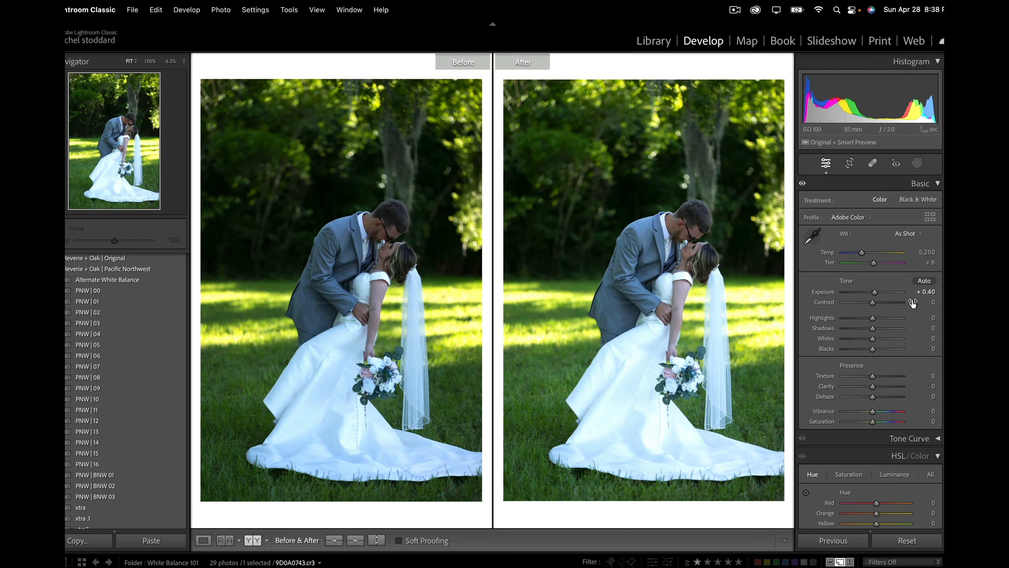
left_click_drag(876, 295, 878, 296)
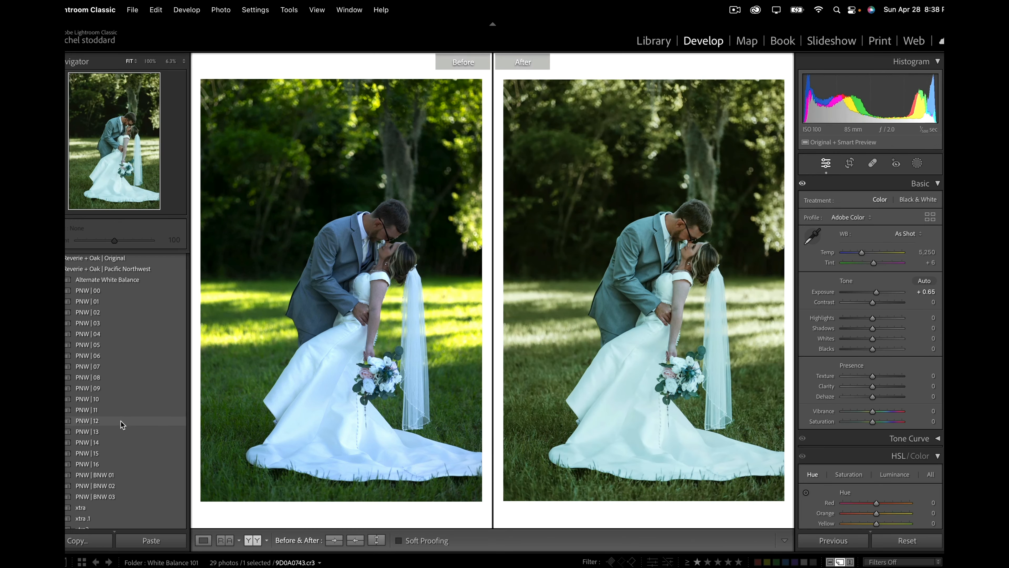
left_click(118, 422)
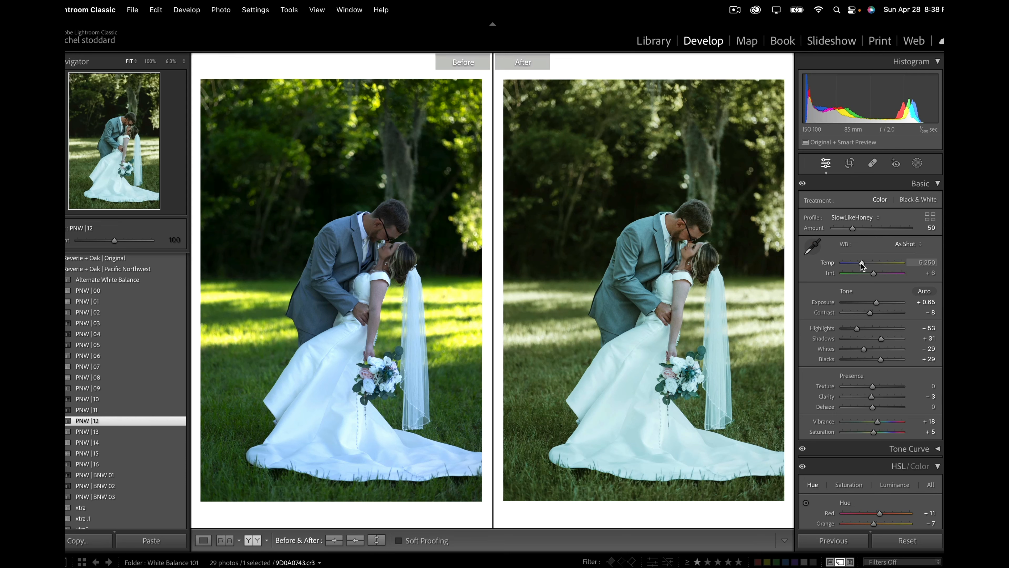
Step: Set the kissing couple photo's temperature to 6,759, tint to +24 and exposure to +0.85, and lower its highlights
left_click_drag(861, 264, 870, 265)
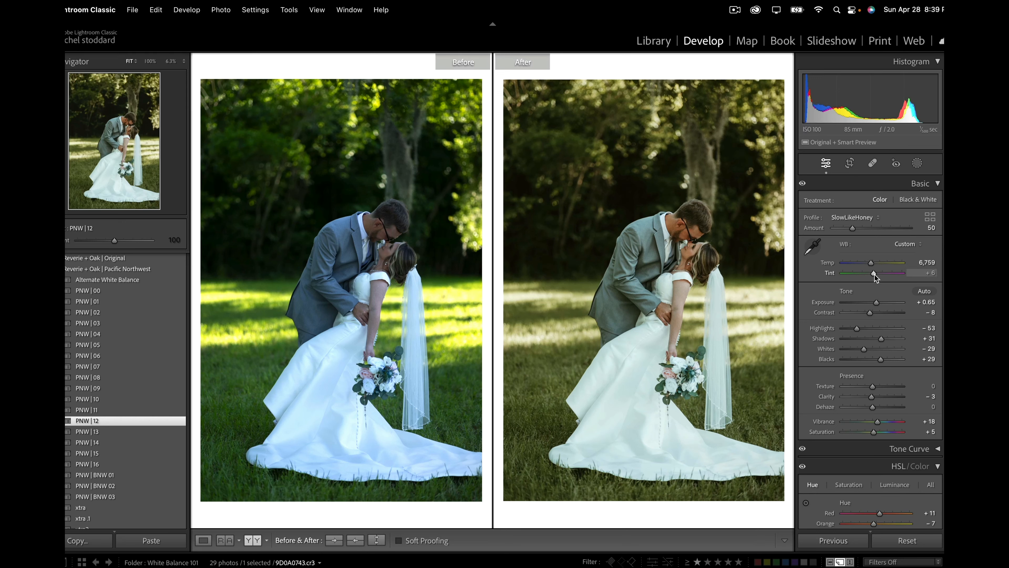
left_click_drag(874, 274, 875, 274)
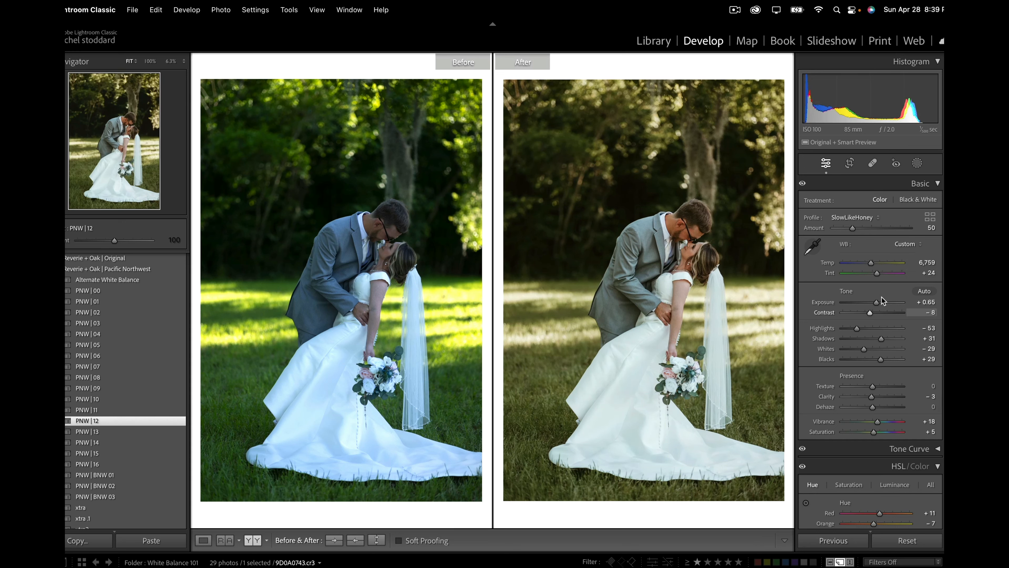
left_click_drag(877, 304, 877, 304)
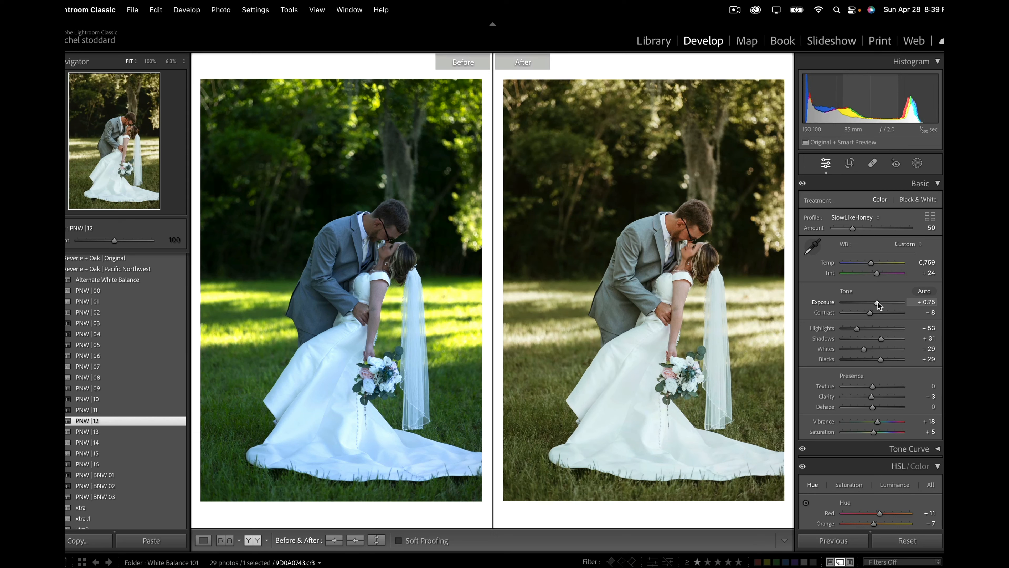
left_click_drag(878, 304, 878, 305)
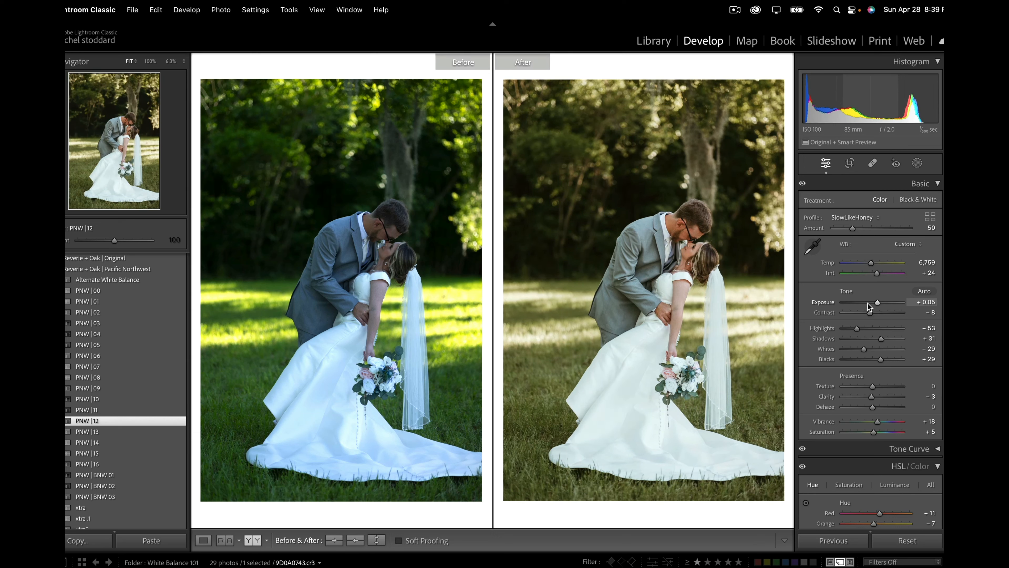
left_click_drag(855, 329, 844, 333)
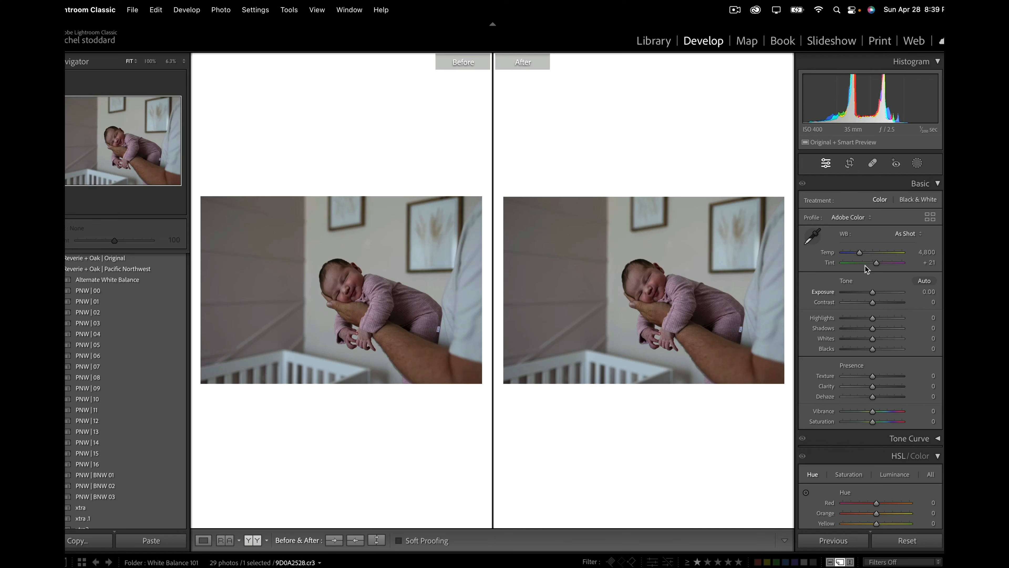
Step: Apply the PNW | 12 preset to the newborn photo and raise its exposure to +1.00
left_click_drag(872, 291, 876, 293)
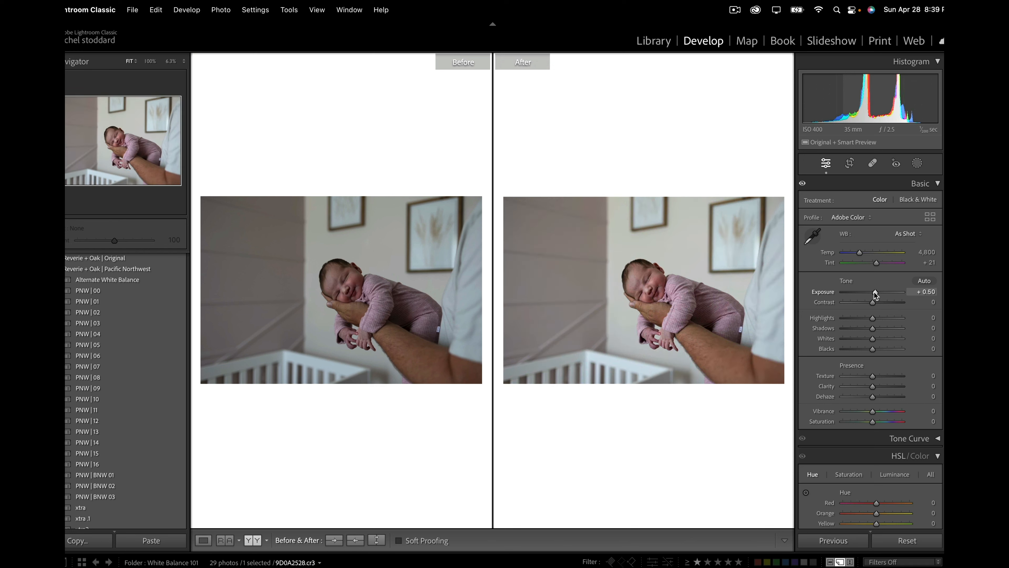
left_click_drag(877, 298, 878, 294)
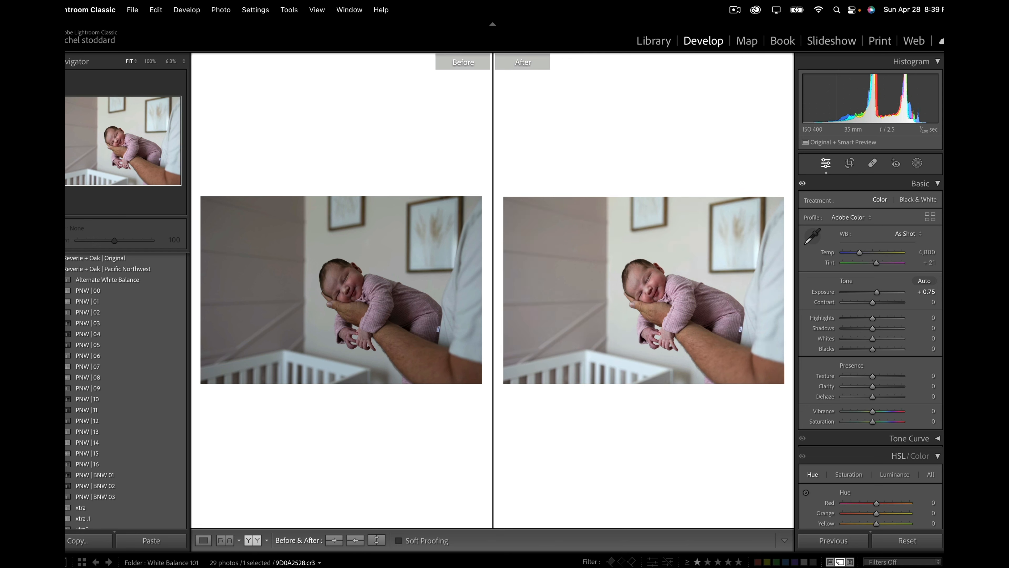
left_click(95, 421)
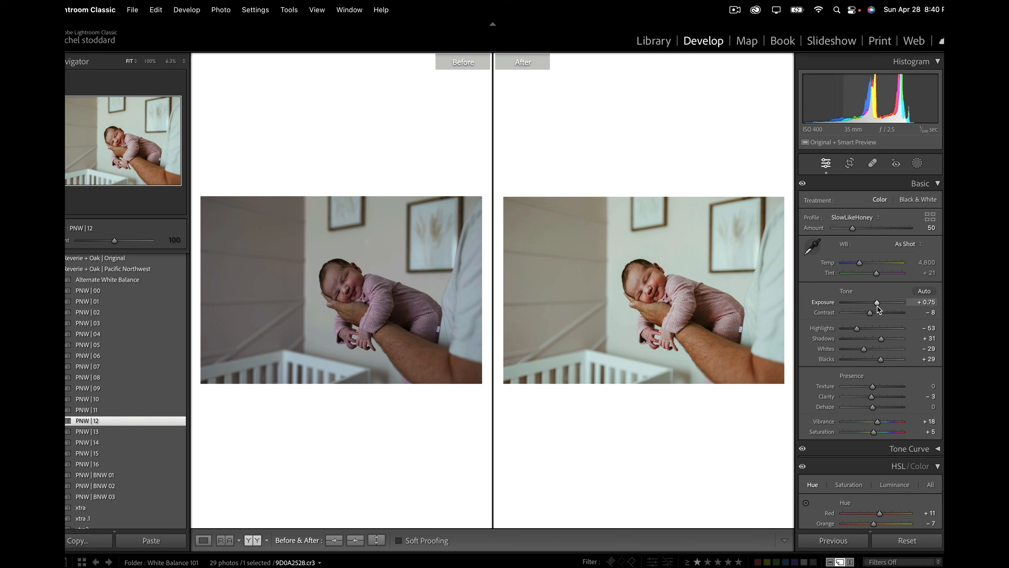
left_click_drag(877, 306, 879, 306)
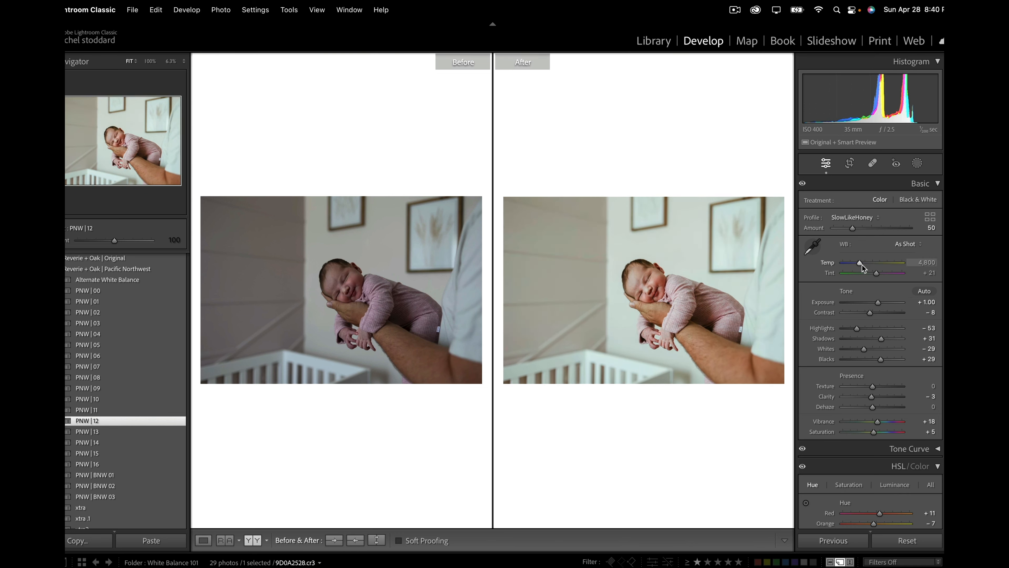
Step: Warm the newborn photo's temperature to 5,459 and shift its tint to +8
left_click_drag(861, 264, 867, 267)
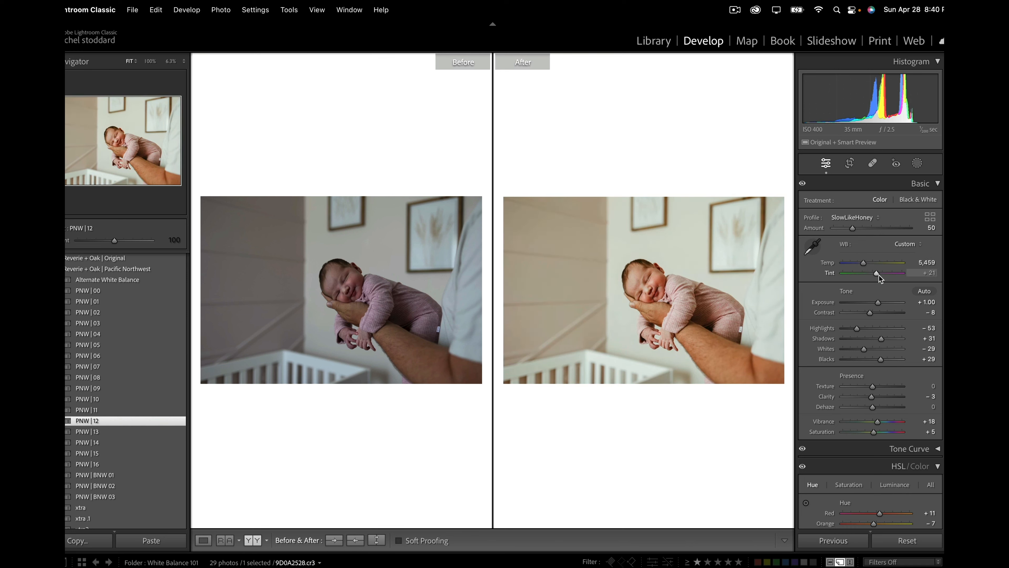
left_click_drag(877, 273, 877, 277)
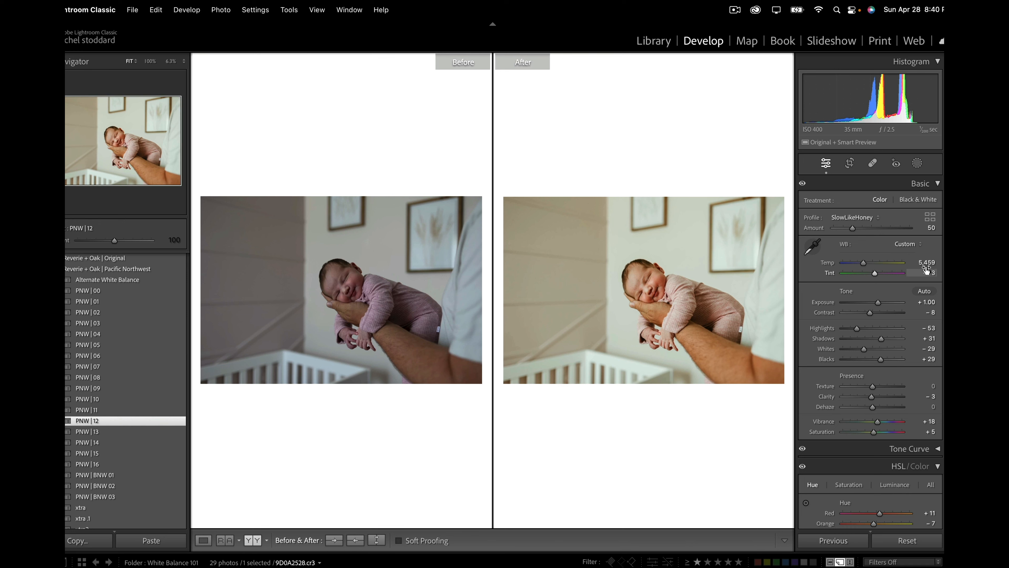
left_click_drag(876, 274, 875, 275)
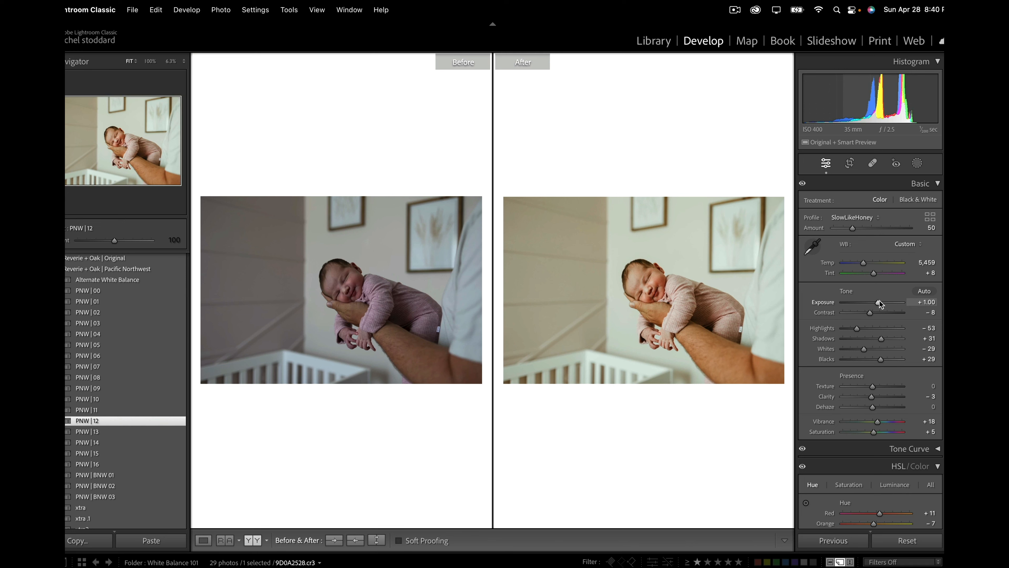
Step: Set the newborn photo's exposure to +1.05, whites to +22 and blacks to +17
left_click_drag(879, 300, 879, 300)
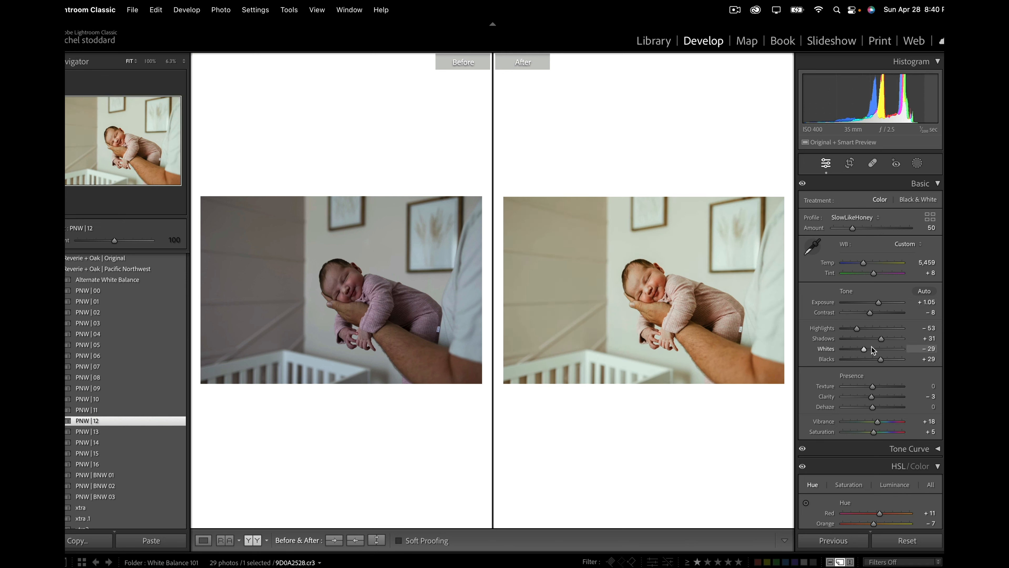
mouse_move(864, 348)
left_mouse_down()
mouse_move(883, 351)
mouse_move(877, 358)
left_mouse_up()
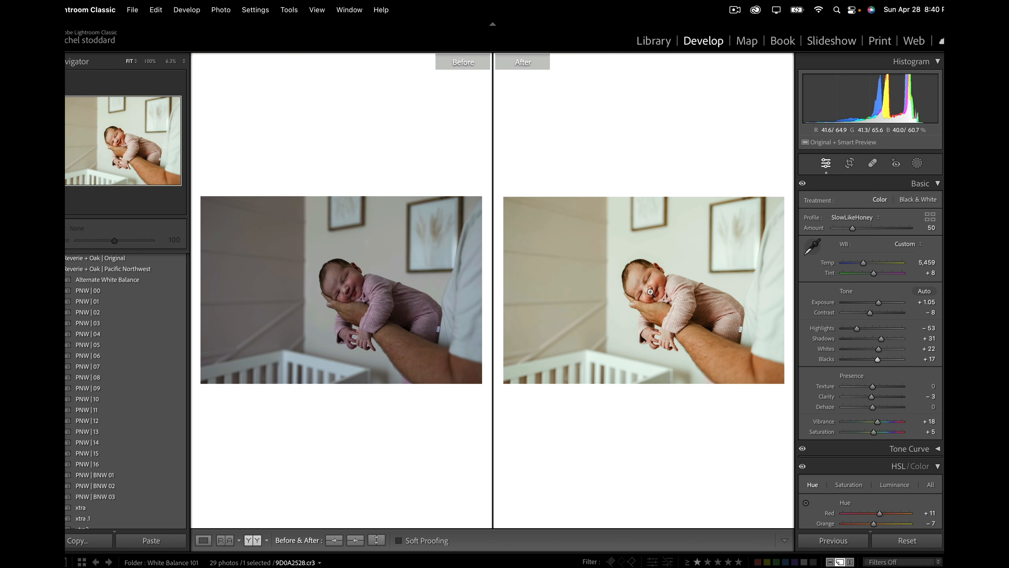
Step: Add a radial gradient mask over the newborn's face, angle it along the cheek, and set its feather to 93
left_click(727, 305)
left_click_drag(727, 306, 650, 346)
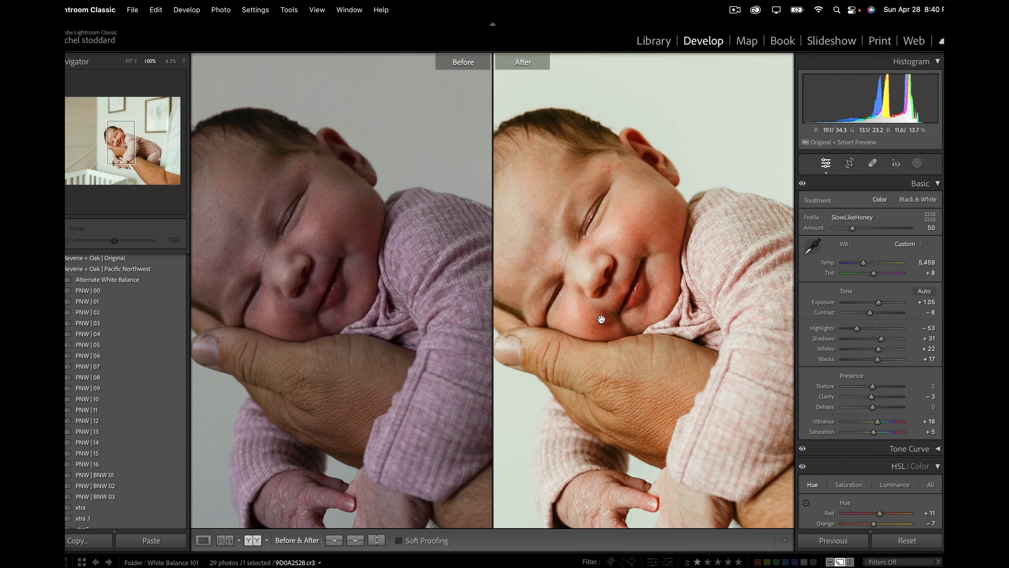
left_click(917, 163)
left_click(831, 279)
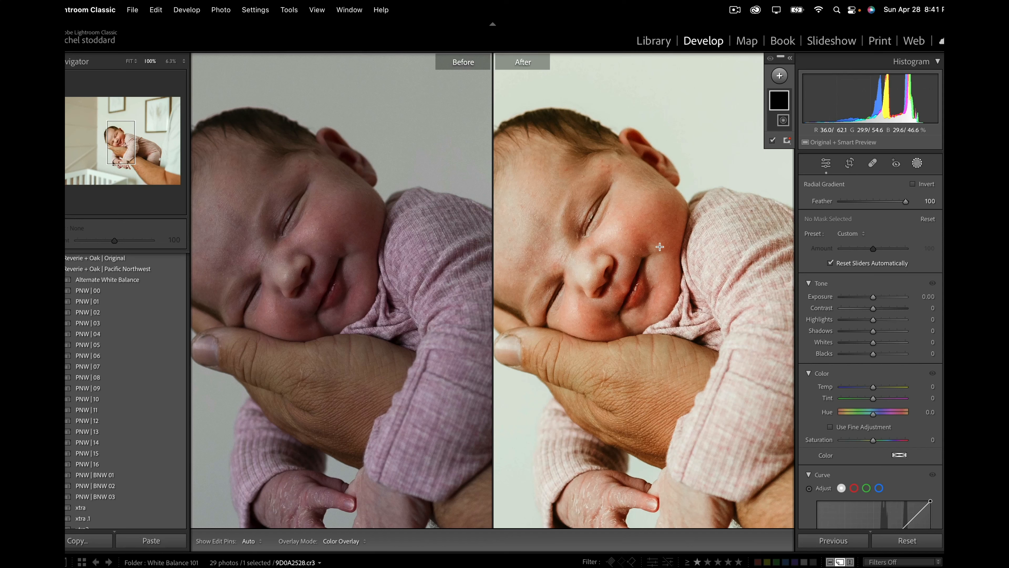
left_click_drag(660, 247, 733, 420)
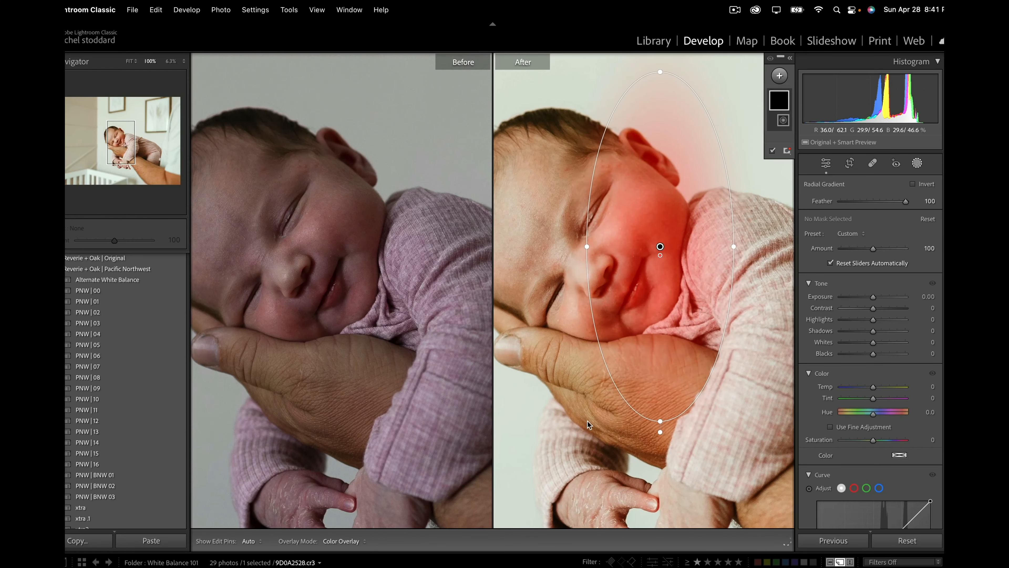
left_click_drag(730, 331, 671, 419)
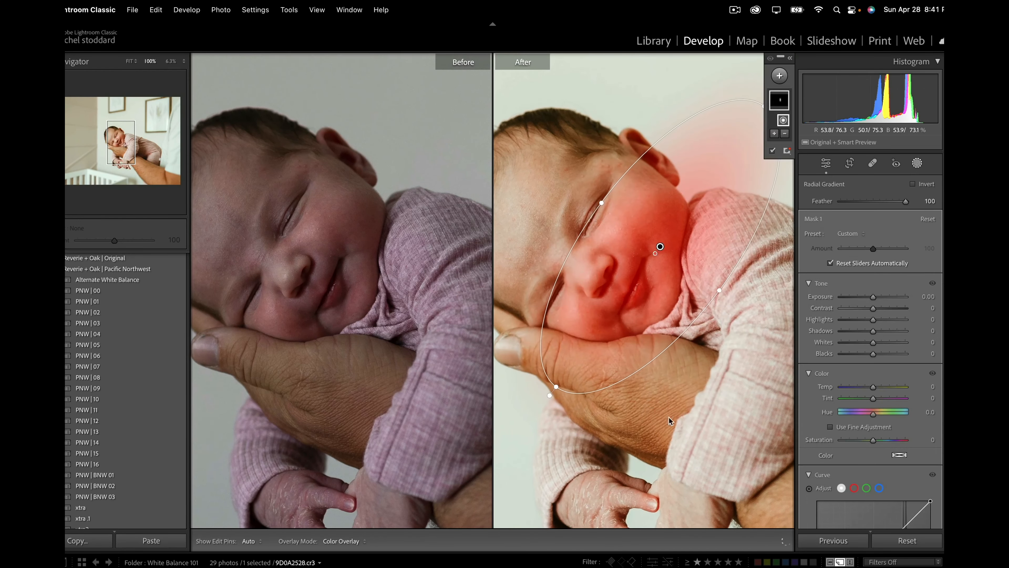
left_click_drag(657, 248, 666, 308)
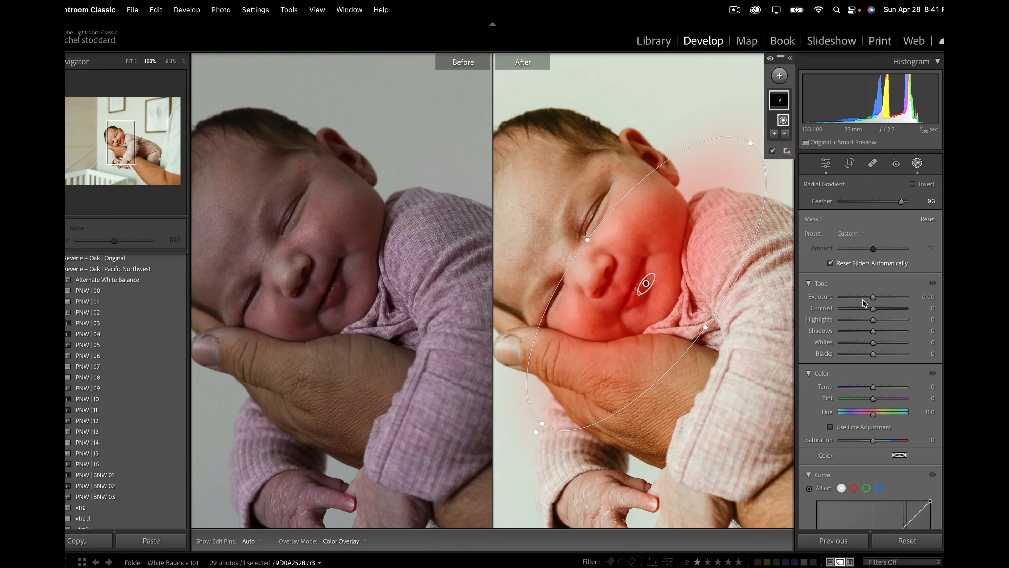
Step: Apply the Magic Orange SkinShadow Eraser preset to the face mask and rotate the ellipse slightly to fit the face
left_click(853, 234)
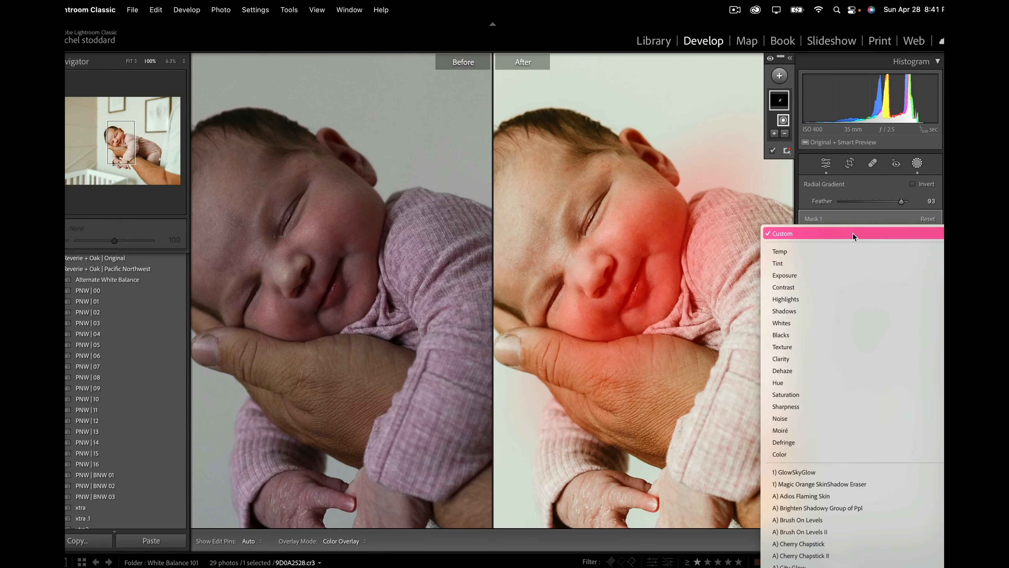
left_click(842, 483)
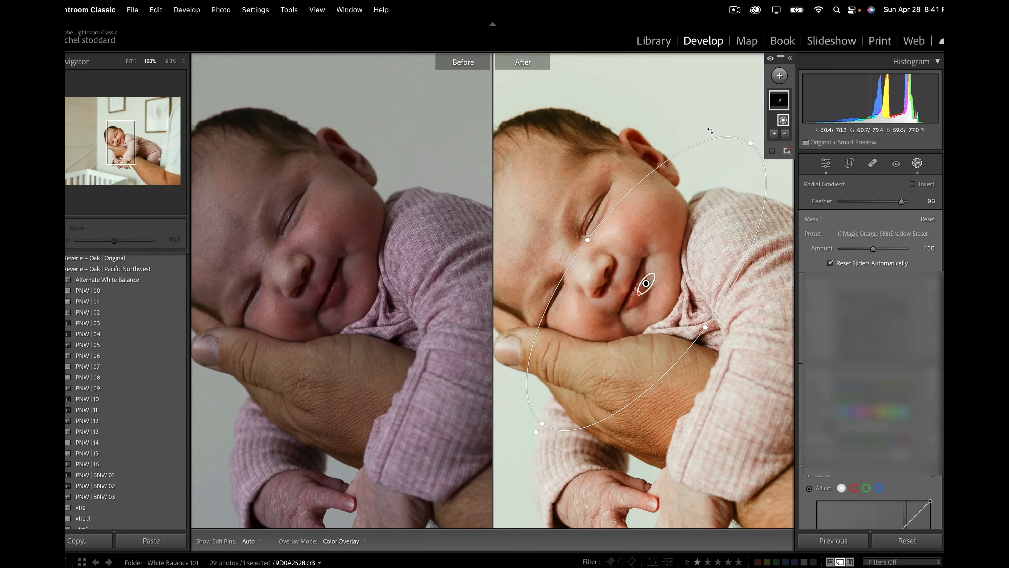
left_click_drag(711, 130, 691, 125)
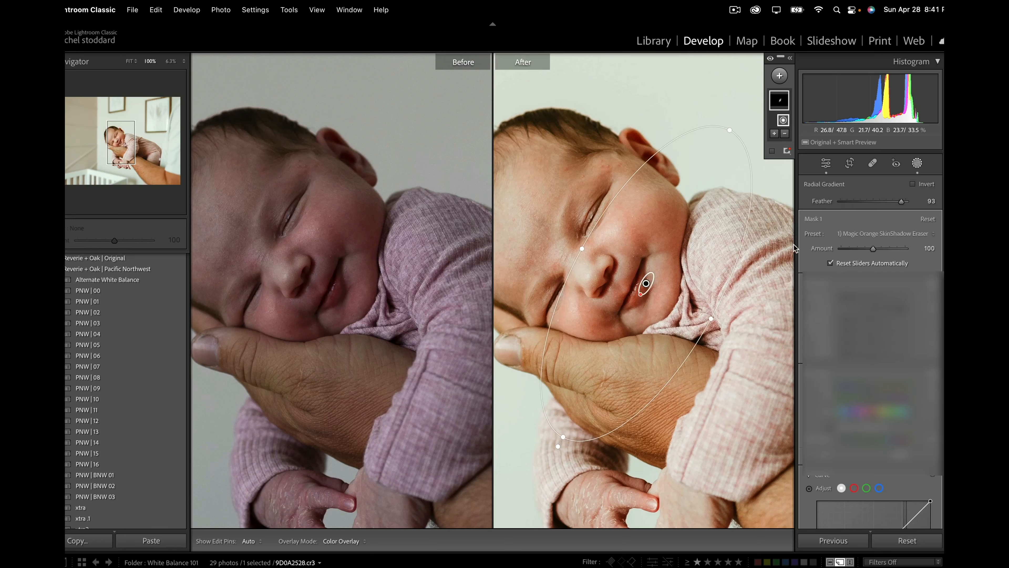
left_click(917, 163)
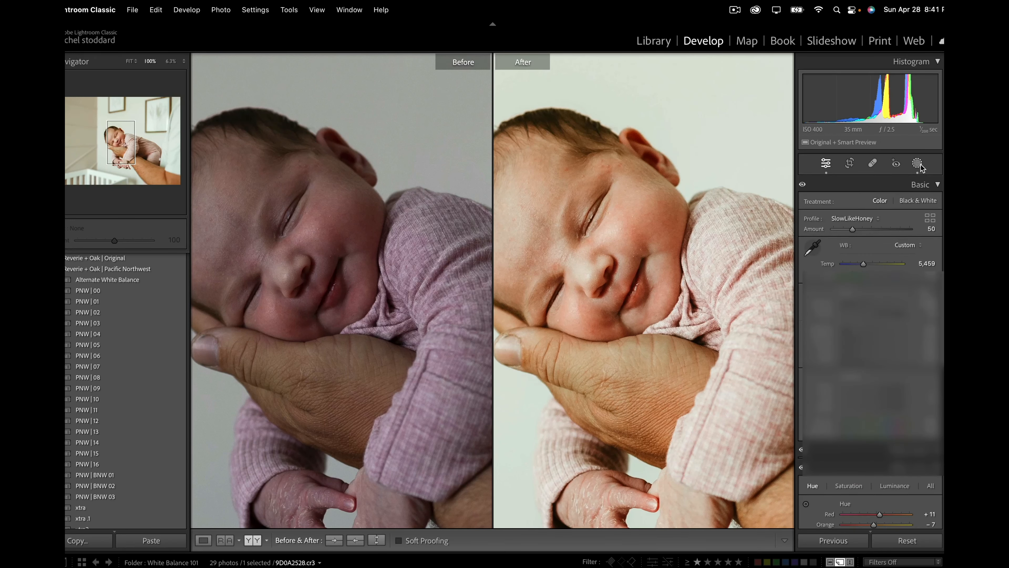
Step: Warm the whole newborn photo's temperature to 6,189
left_click(683, 336)
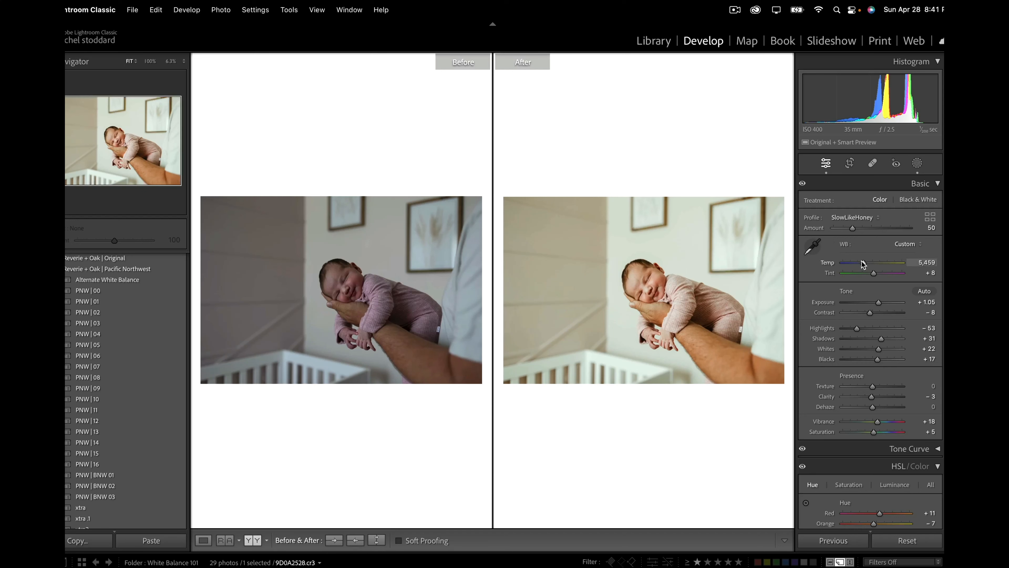
left_click_drag(862, 263, 867, 262)
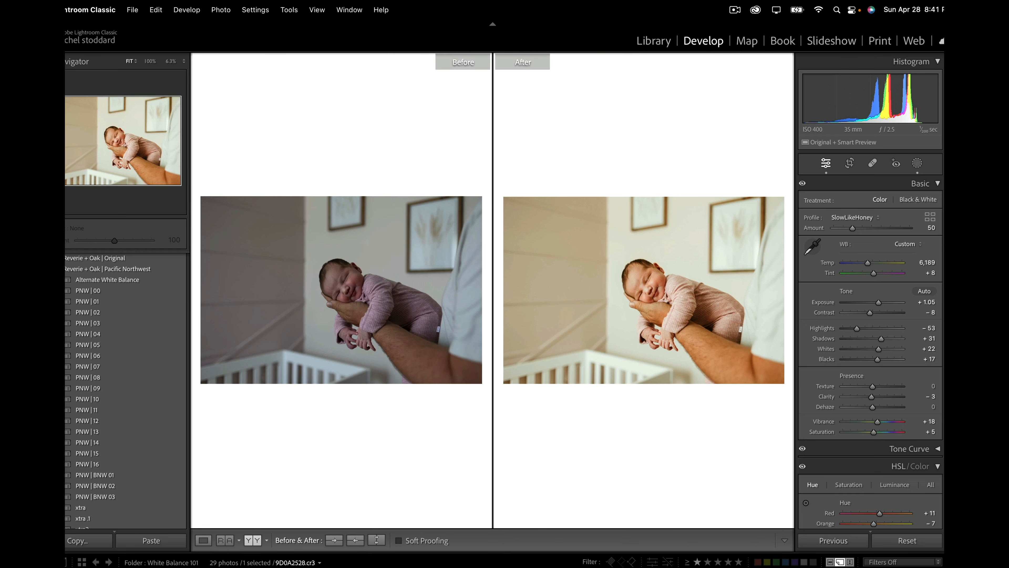
Step: Open the next photo, of the hunter in the woods, raise its exposure to +1.20, and apply the PNW | 09 preset
key("Right")
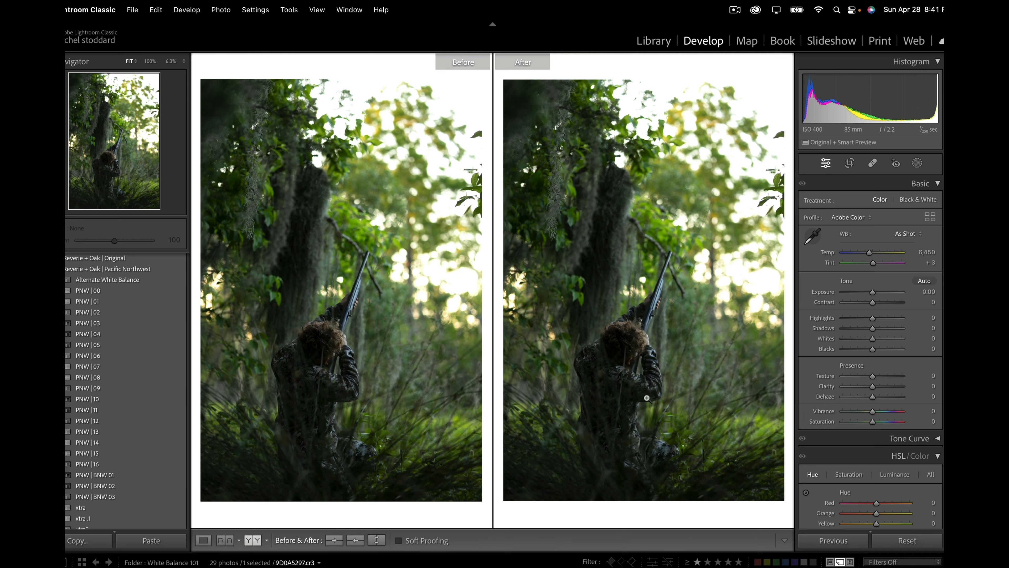
left_click(917, 161)
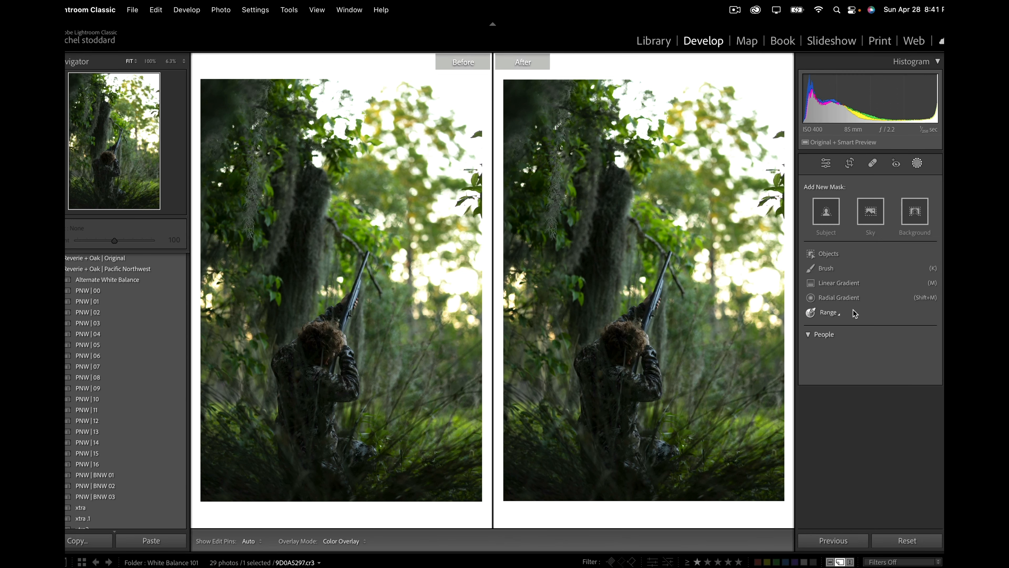
left_click(920, 163)
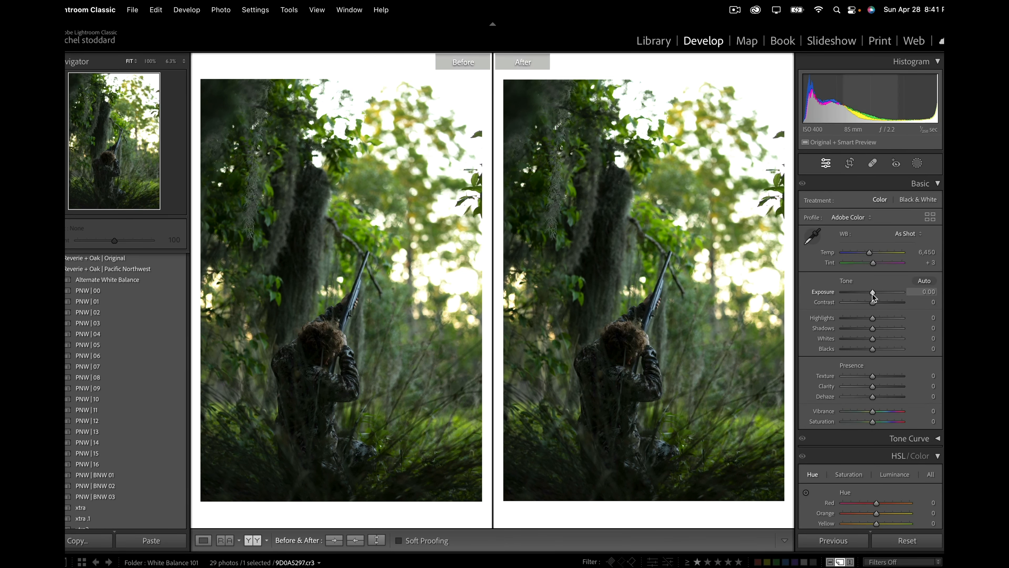
left_click_drag(873, 292, 880, 290)
left_click(122, 388)
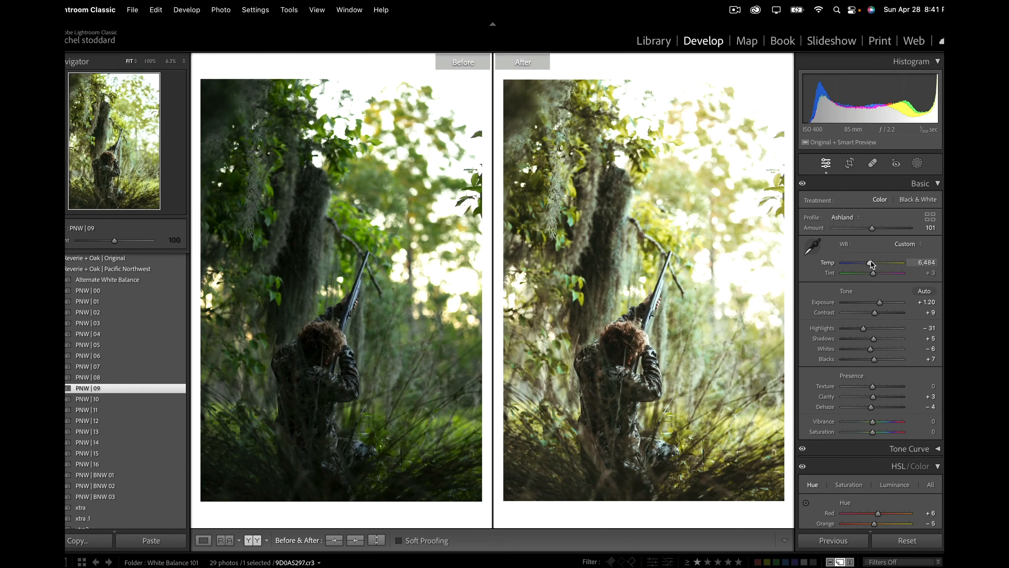
Step: Set the hunter photo's temperature to 7,668 and its tint to +14
left_click_drag(871, 262, 877, 262)
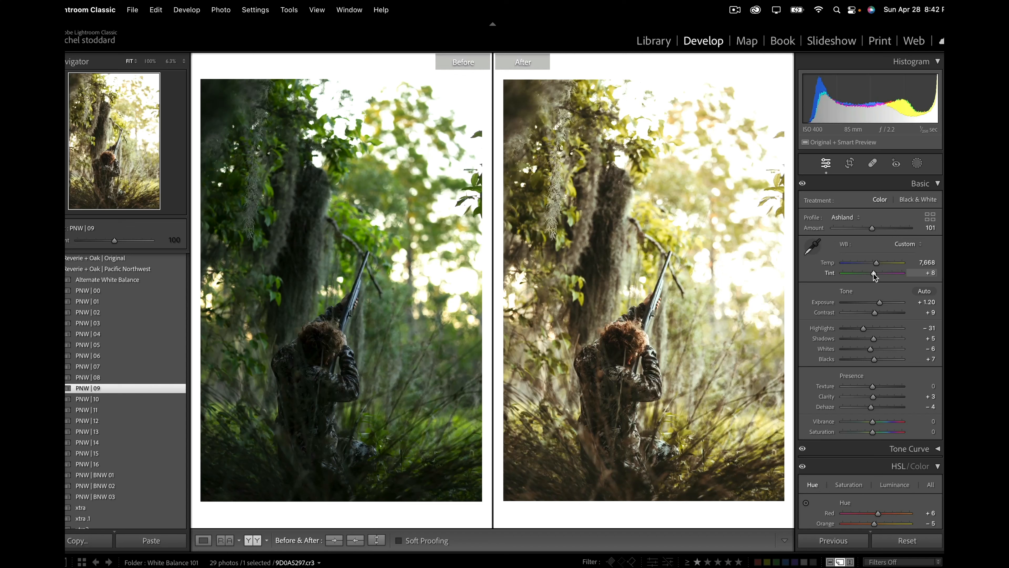
left_click_drag(874, 275, 877, 277)
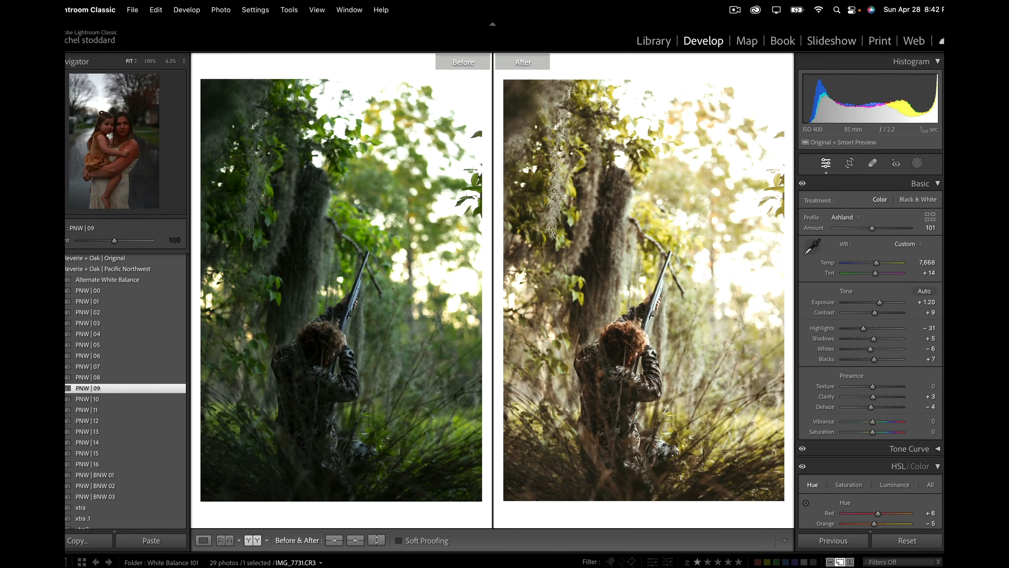
Step: Open the photo of the mother holding her daughter on the wet street, set exposure to +1.00, and apply the PNW | 12 preset
left_click(441, 567)
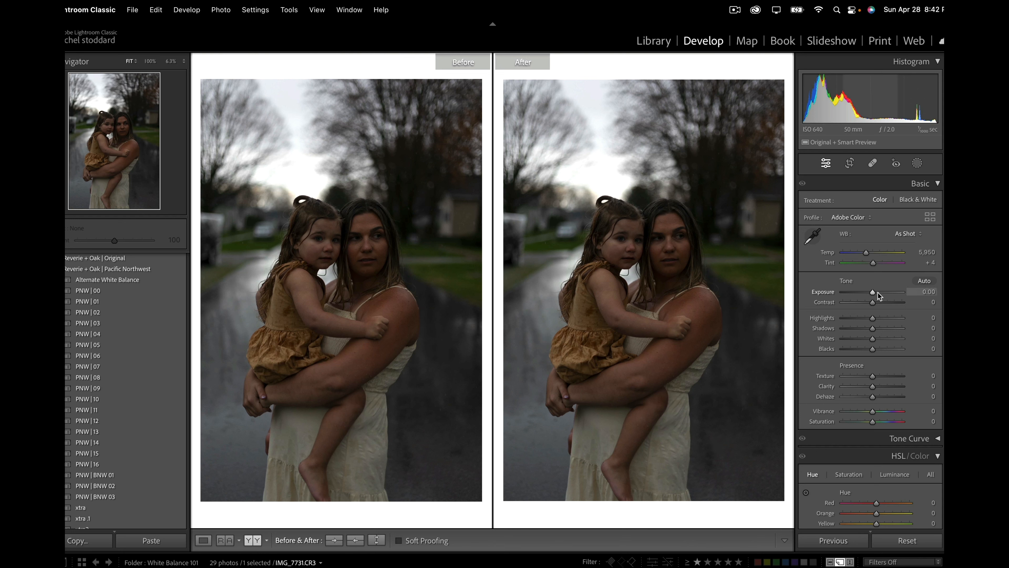
left_click_drag(872, 294, 878, 295)
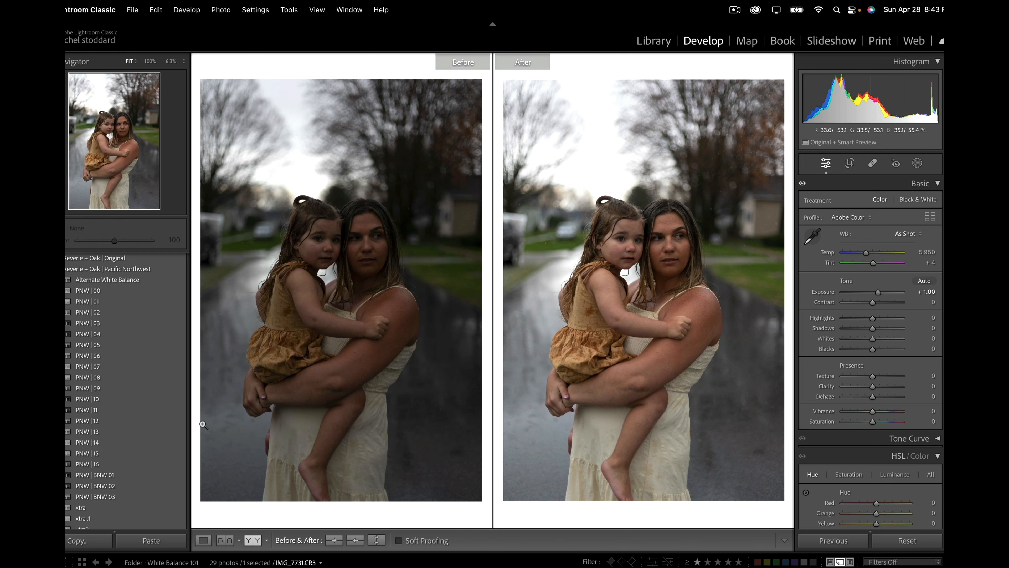
left_click(175, 421)
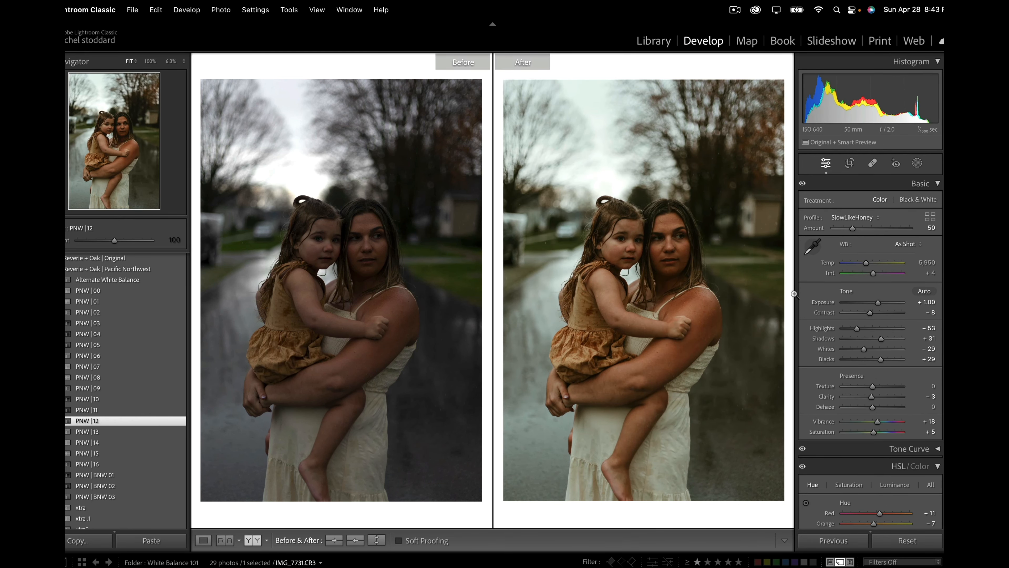
left_click(368, 265)
left_click(368, 264)
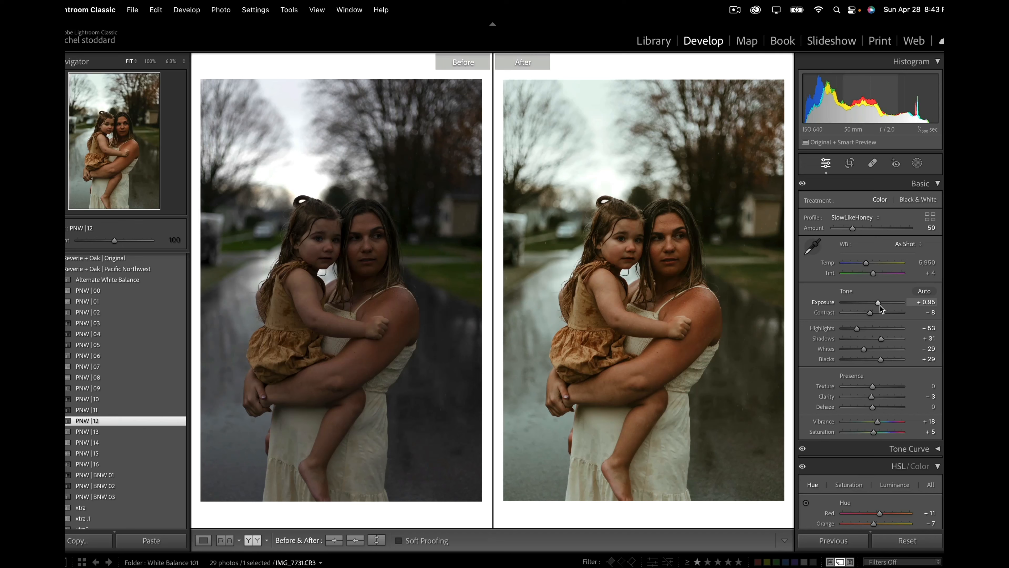
Step: Refine the street portrait with exposure +1.50, tint -2 and highlights -60
left_click_drag(880, 308, 883, 308)
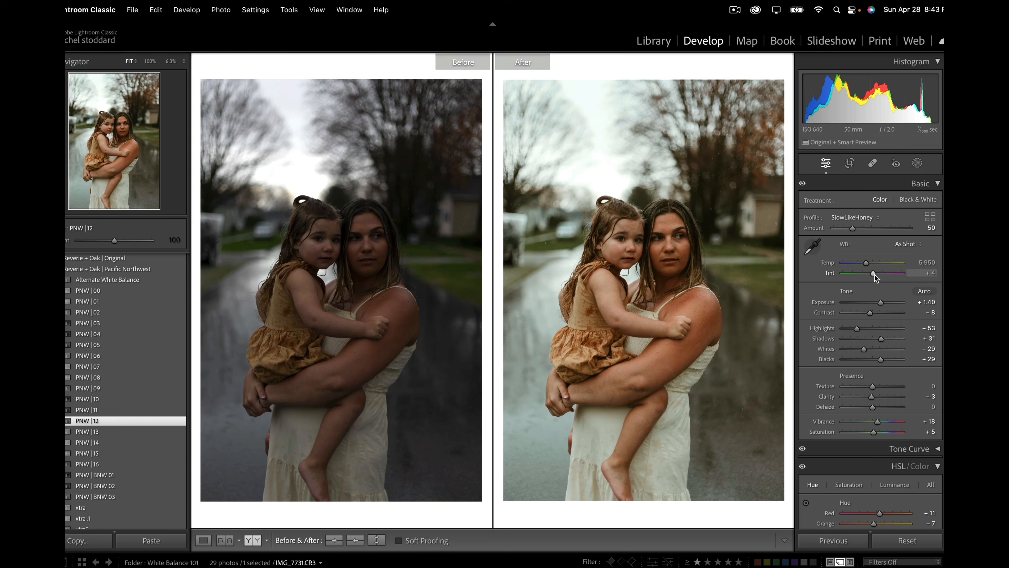
left_click_drag(874, 276, 874, 278)
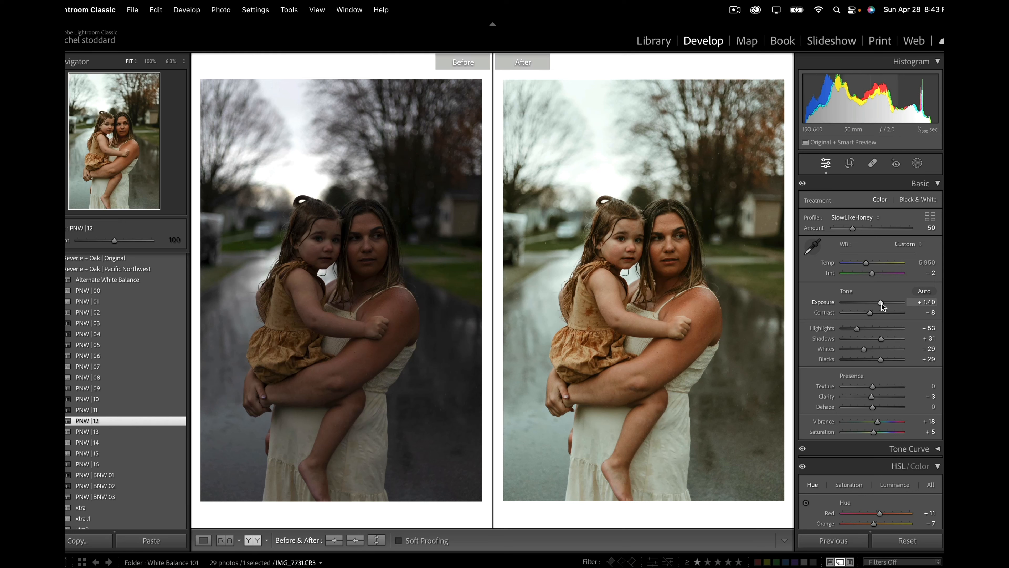
left_click_drag(881, 303, 853, 329)
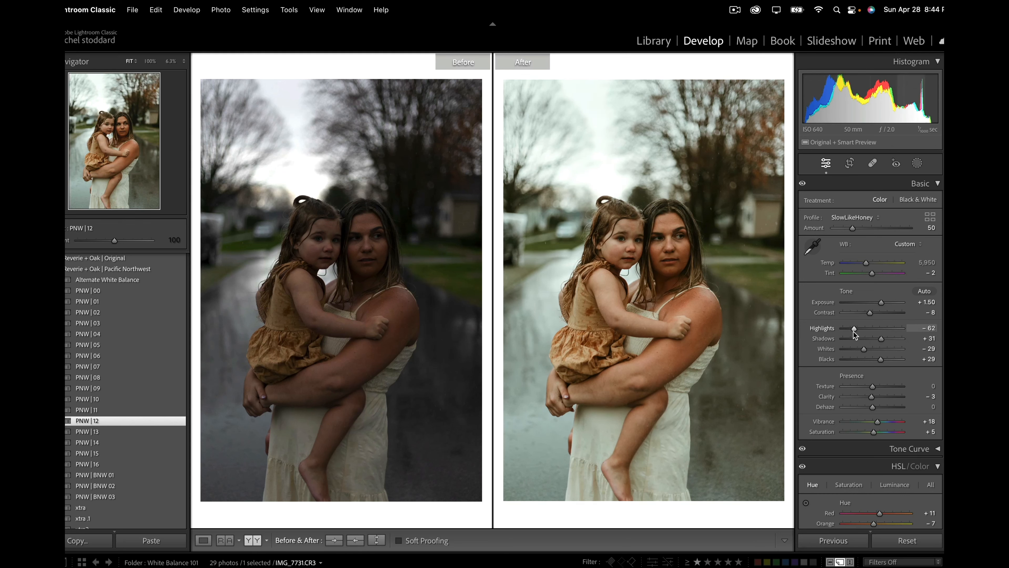
Step: Add a radial gradient mask over the mother's face and upper body and adjust its exposure slightly
left_click(916, 163)
left_click(845, 294)
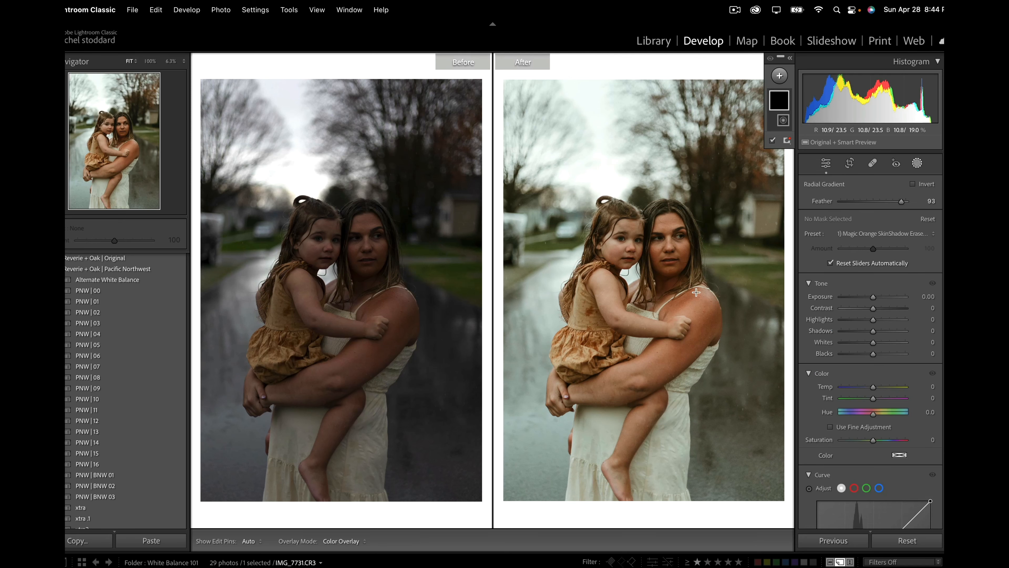
left_click_drag(659, 271, 735, 401)
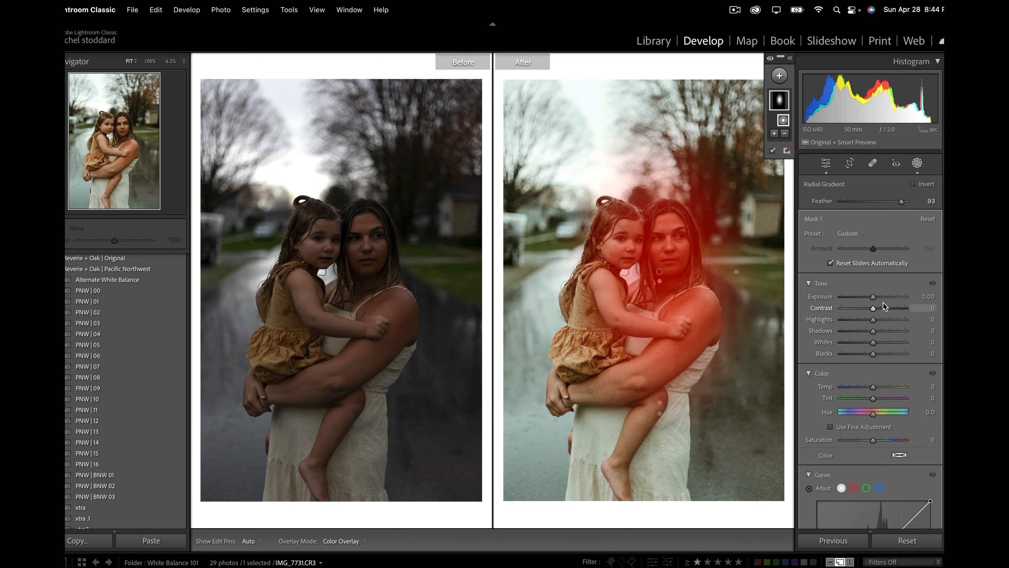
left_click_drag(873, 296, 874, 297)
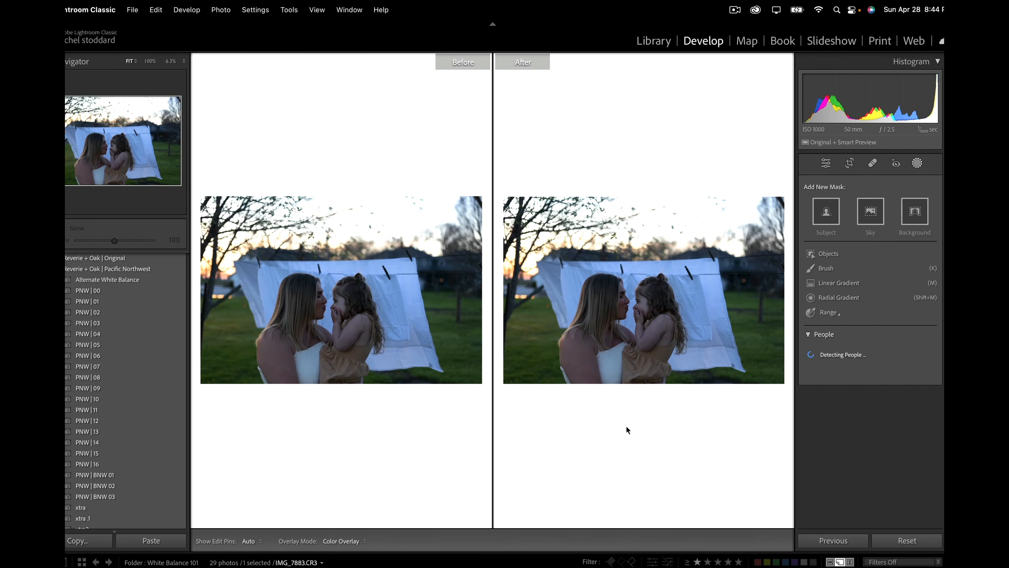
Step: On the clothesline photo of the mother and daughter, raise exposure to +1.20 and apply the PNW | 12 preset
left_click(917, 163)
left_click_drag(873, 292, 881, 299)
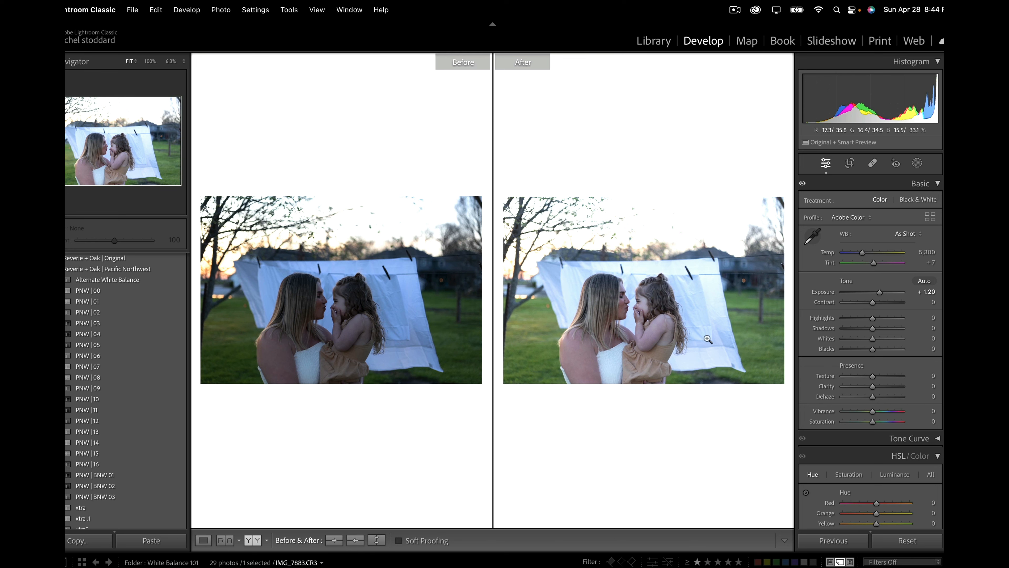
left_click(166, 428)
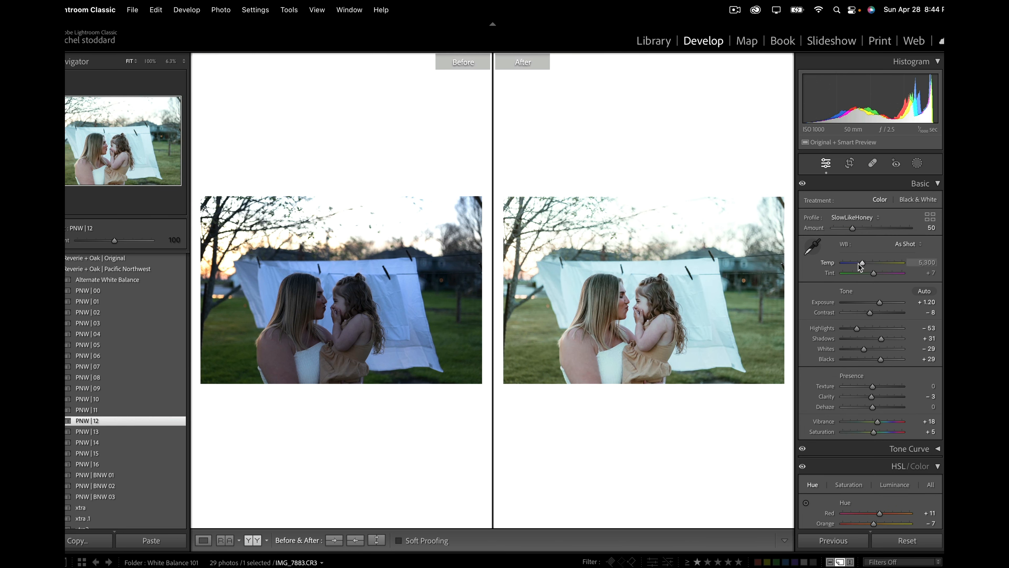
Step: Warm the clothesline photo's temperature to 8,066
left_click_drag(861, 264, 876, 266)
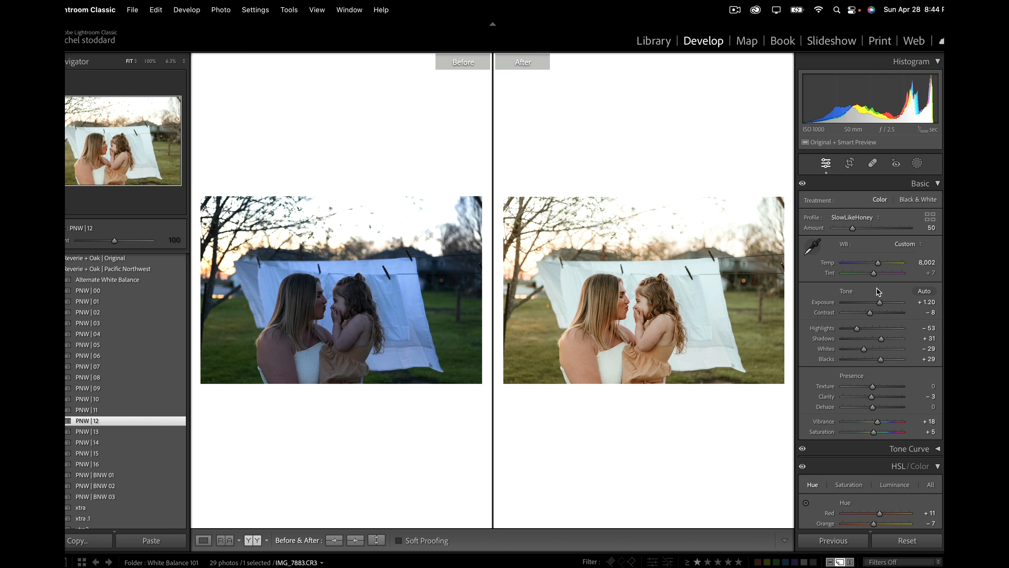
left_click_drag(877, 264, 879, 264)
Step: Create a brush mask with density 50 and paint it over the entire clothesline photo
left_click(917, 163)
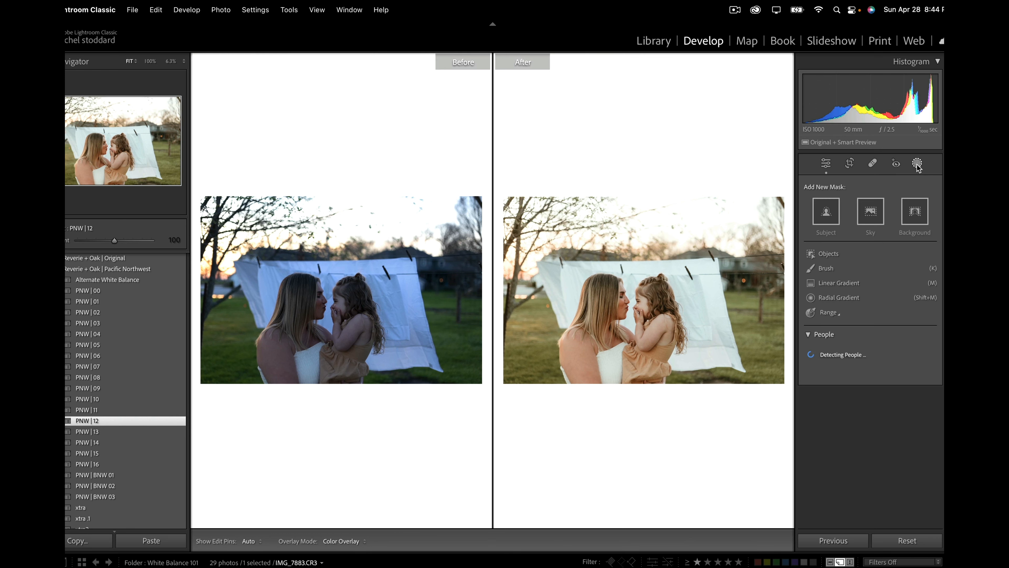
left_click(836, 268)
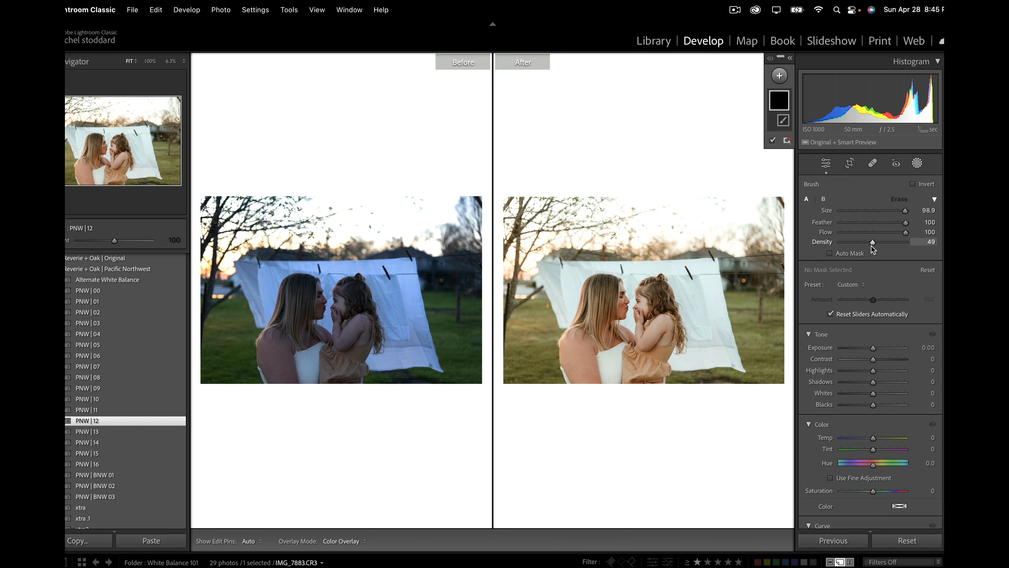
left_click_drag(871, 246, 872, 247)
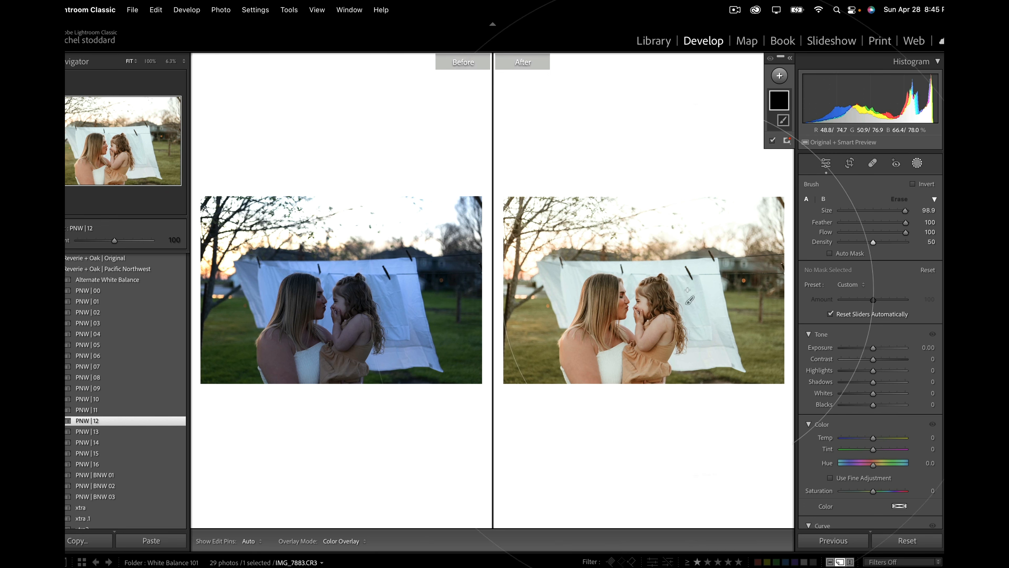
mouse_move(689, 294)
left_mouse_down()
mouse_move(604, 303)
mouse_move(753, 315)
left_mouse_up()
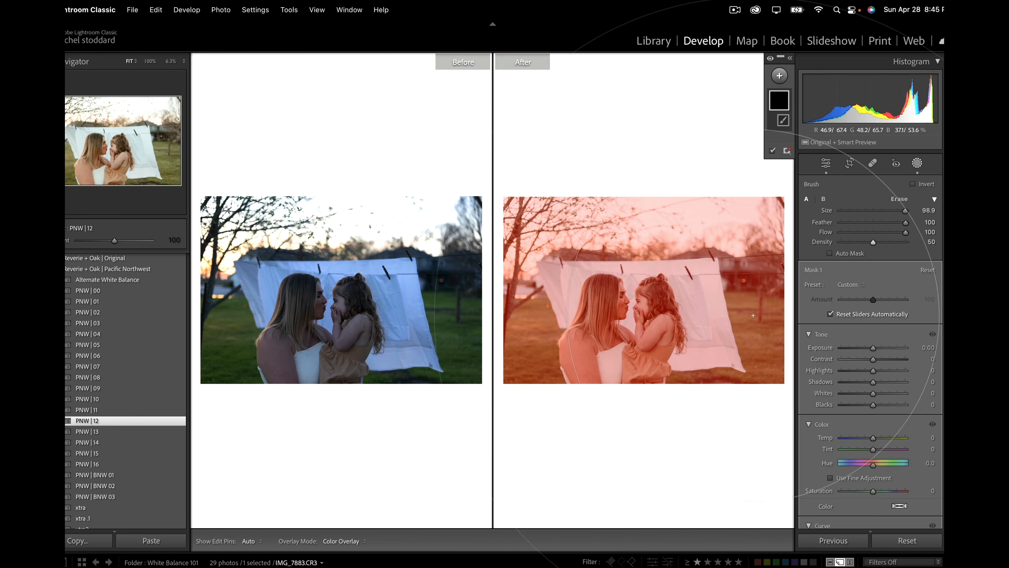
Step: Apply the A) Gimme a Glow preset to the brush mask, hide the overlay, reduce the preset amount slightly, and leave masking
left_click(846, 285)
scroll(830, 346, "down", 3)
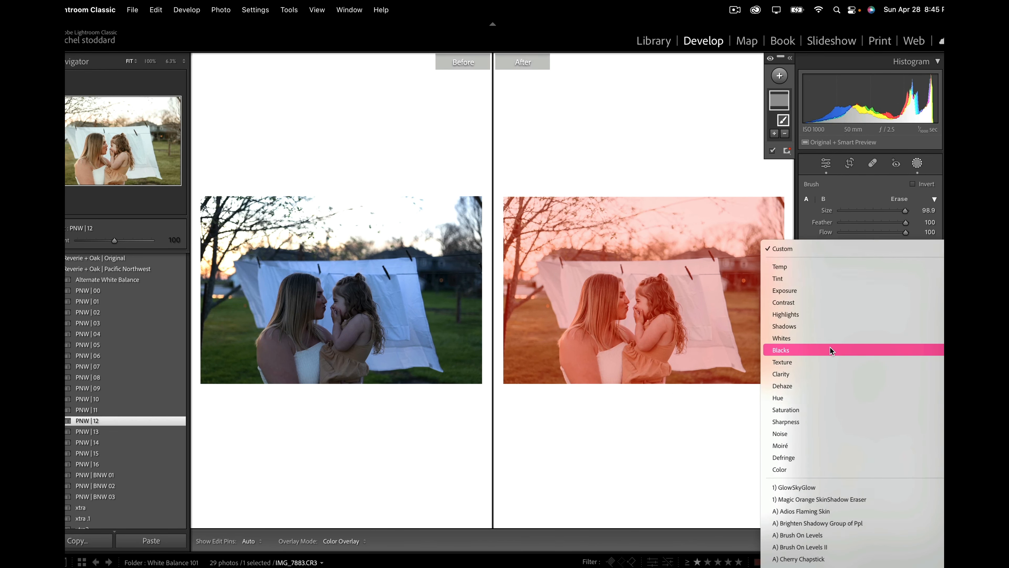
scroll(830, 346, "down", 4)
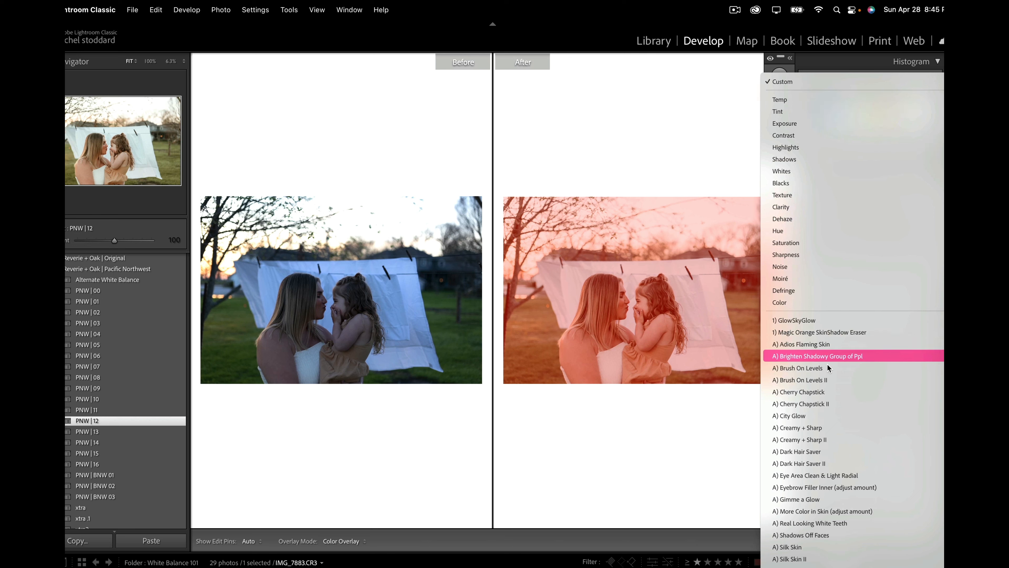
left_click(808, 499)
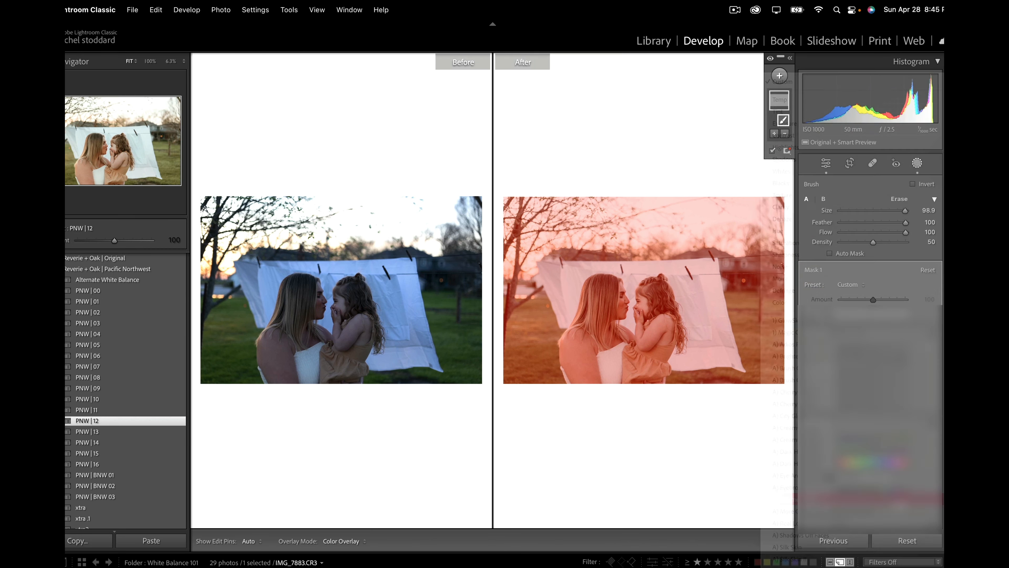
key("o")
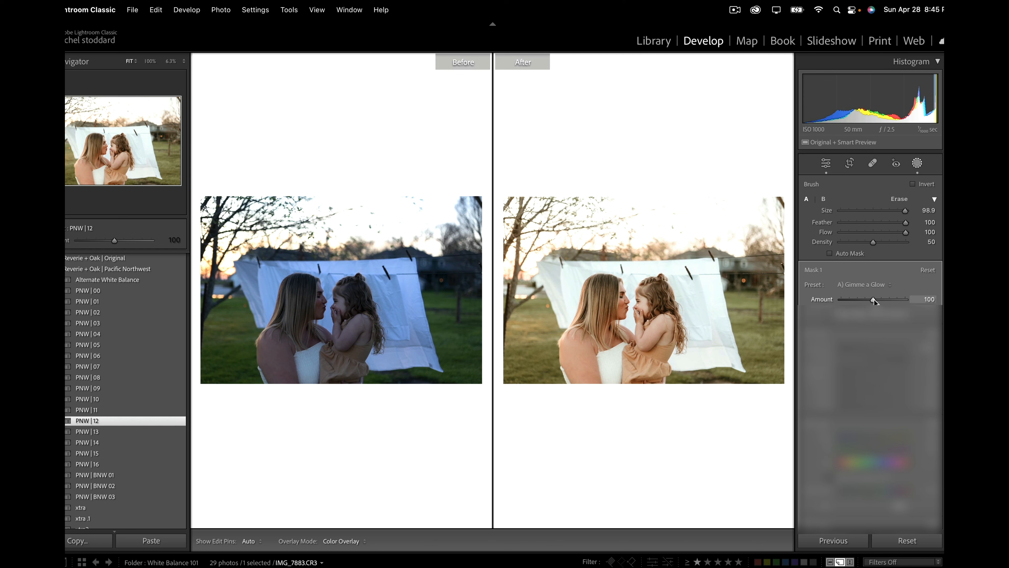
mouse_move(873, 299)
left_mouse_down()
mouse_move(850, 298)
mouse_move(884, 298)
mouse_move(869, 298)
left_mouse_up()
left_click(916, 162)
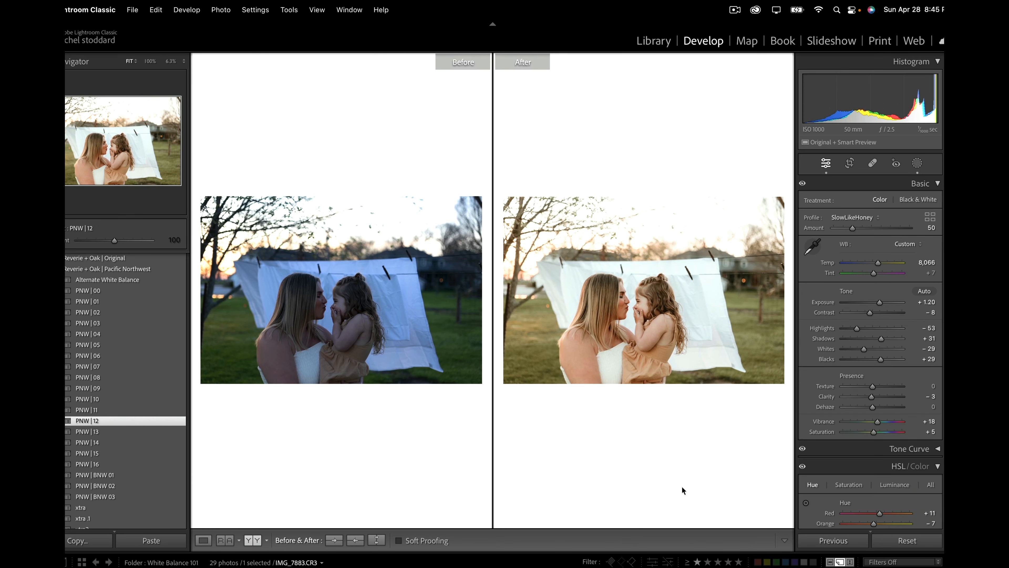
Step: Reset the clothesline photo's white balance to As Shot and warm the temperature to 7,427
left_click(908, 244)
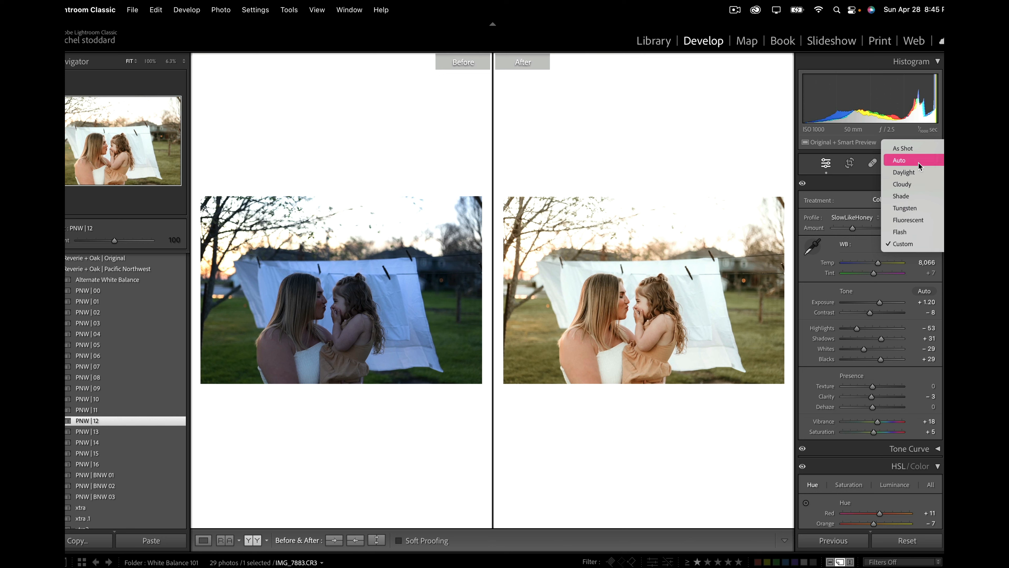
left_click(918, 150)
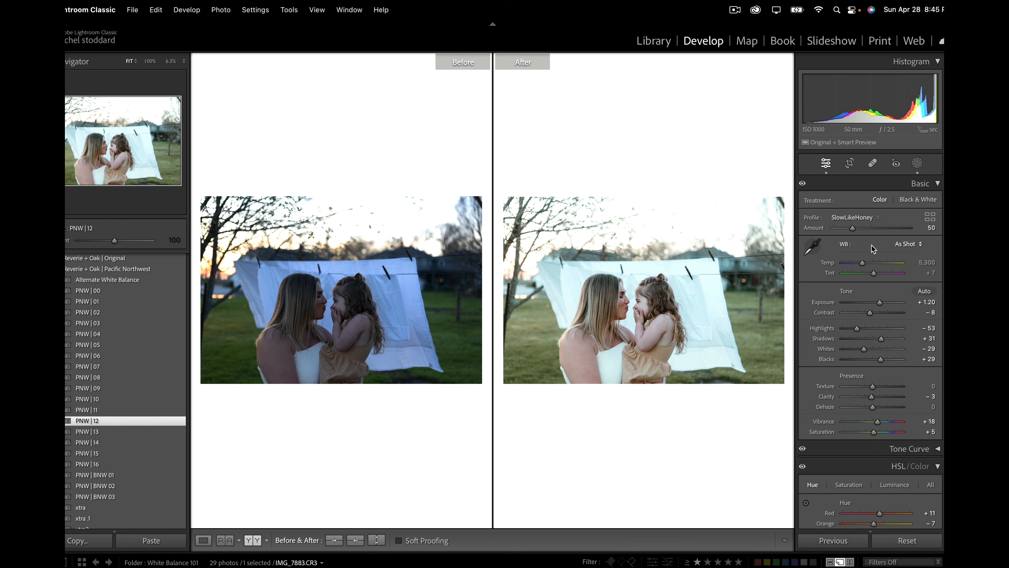
left_click_drag(862, 264, 875, 268)
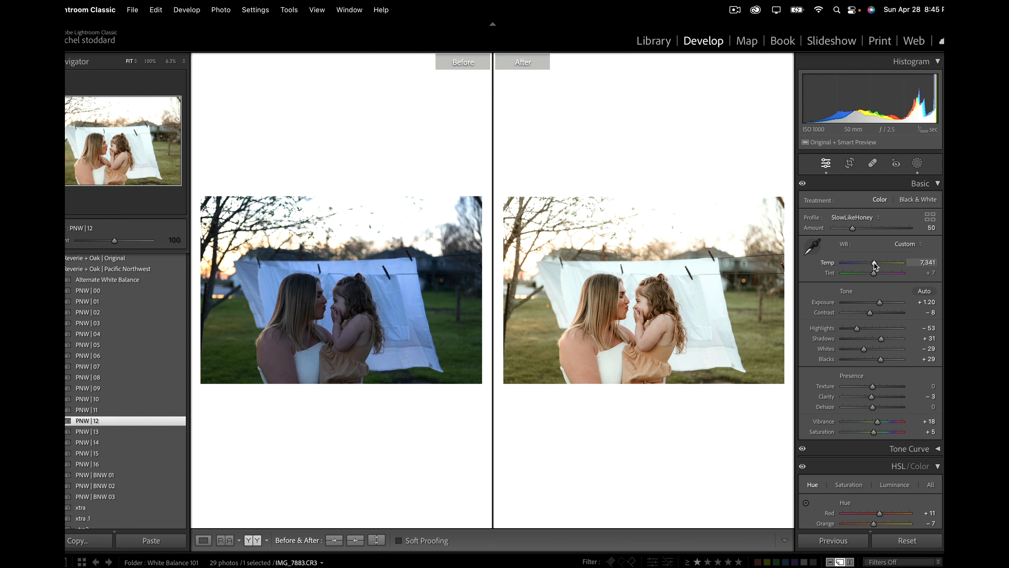
left_click_drag(874, 262, 875, 263)
Step: Sample a neutral from the hanging white sheet with the White Balance Selector and set the temperature to 10,213
left_click(814, 246)
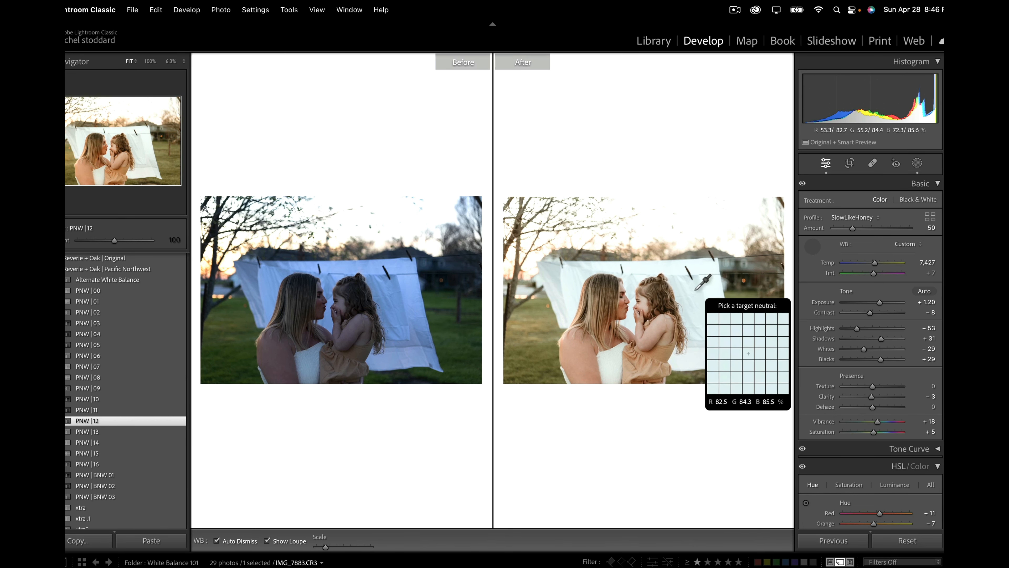
left_click(715, 294)
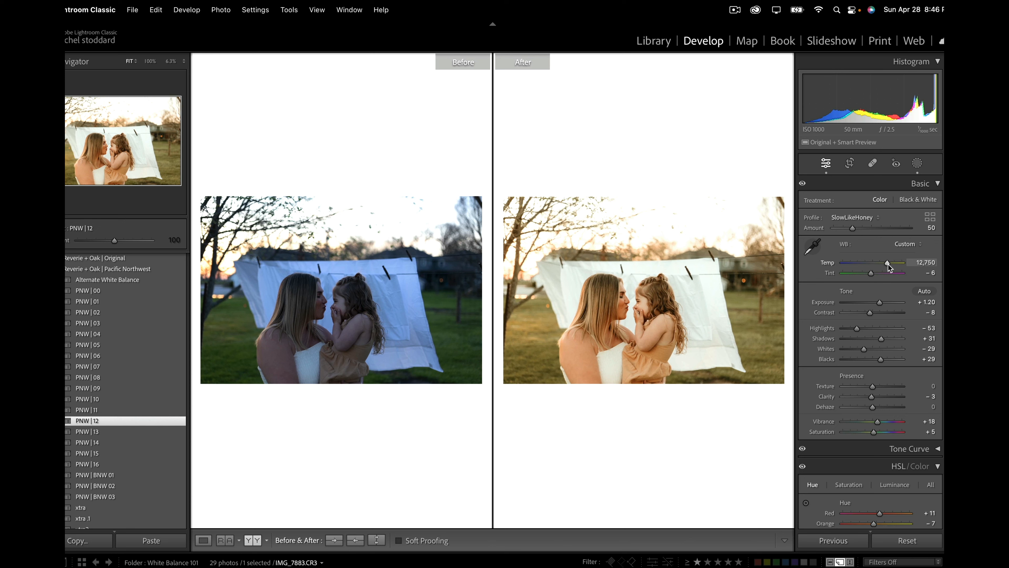
left_click_drag(888, 265, 885, 267)
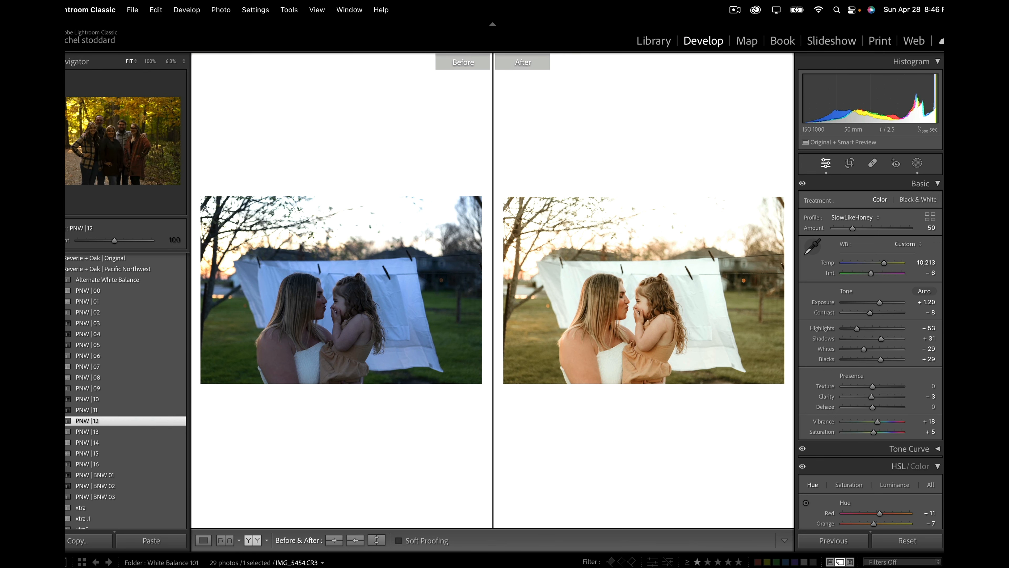
Step: Open the autumn family photo in the woods, raise exposure to +1.85, and apply the PNW | 12 preset
left_click(504, 567)
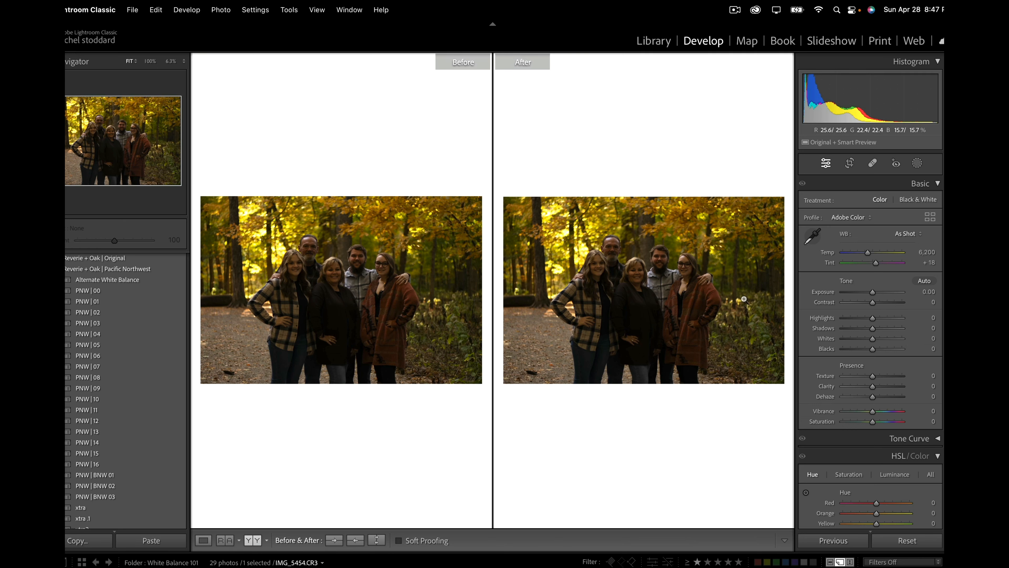
left_click_drag(871, 294, 884, 300)
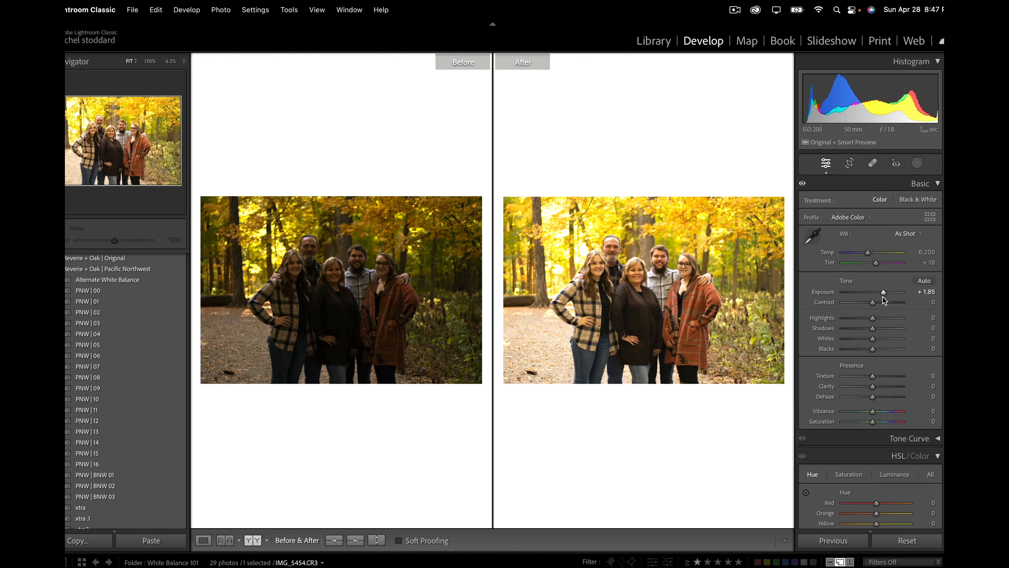
left_click(164, 420)
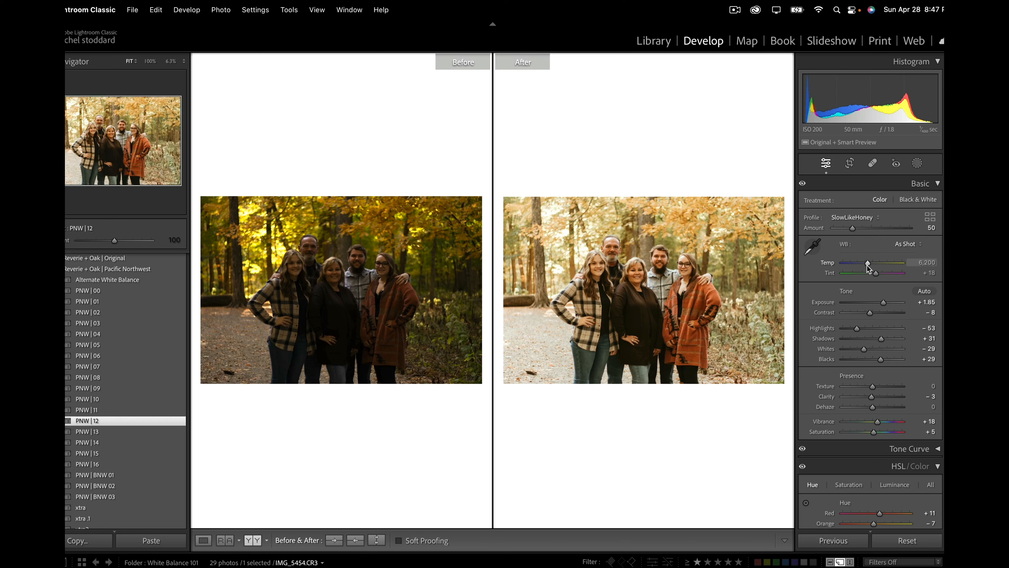
Step: Cool the family photo's temperature to 5,406, set tint to about +10, and raise exposure to +1.95
left_click_drag(868, 266, 863, 270)
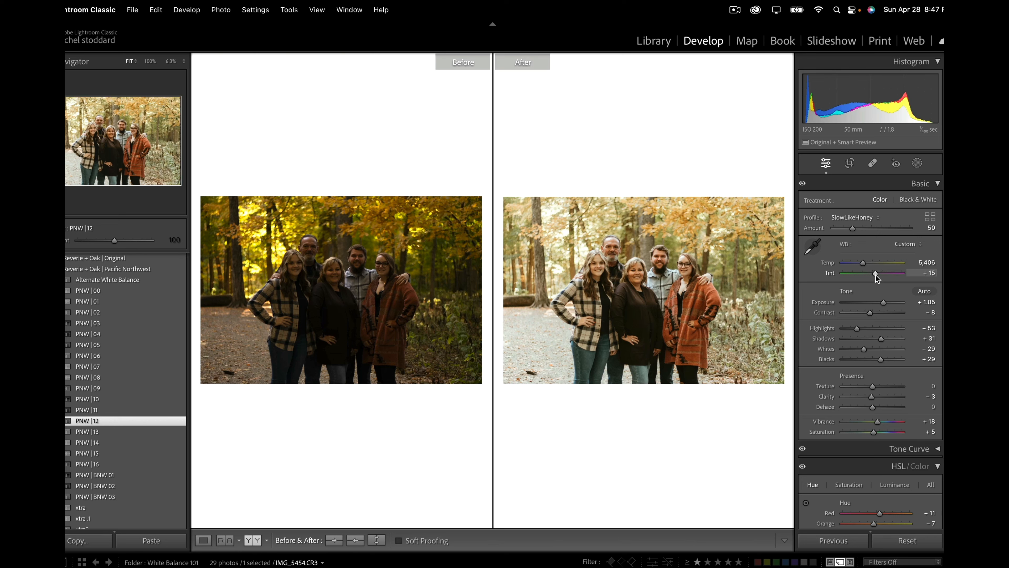
left_click_drag(876, 276, 874, 276)
left_click_drag(874, 275, 876, 279)
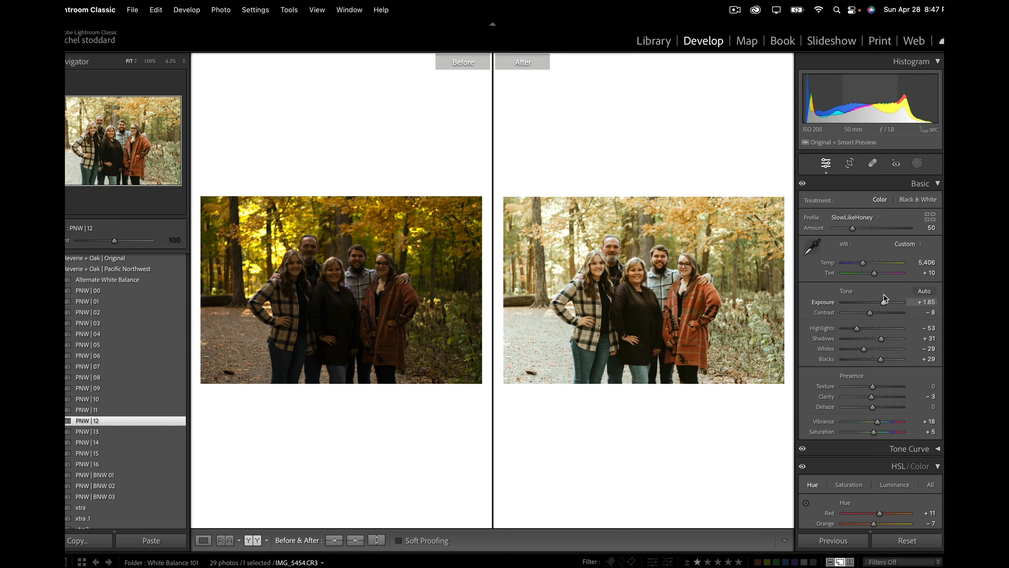
left_click_drag(884, 302, 886, 303)
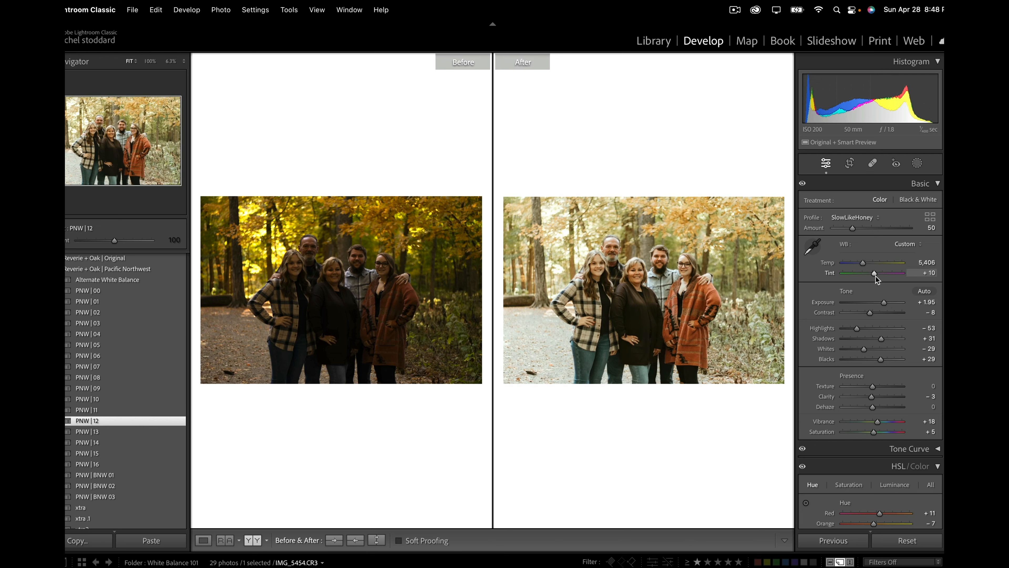
left_click_drag(876, 276, 877, 276)
Step: Add a radial gradient mask over the middle woman's face and apply the Magic Orange SkinShadow Eraser preset at amount 58
left_click(916, 163)
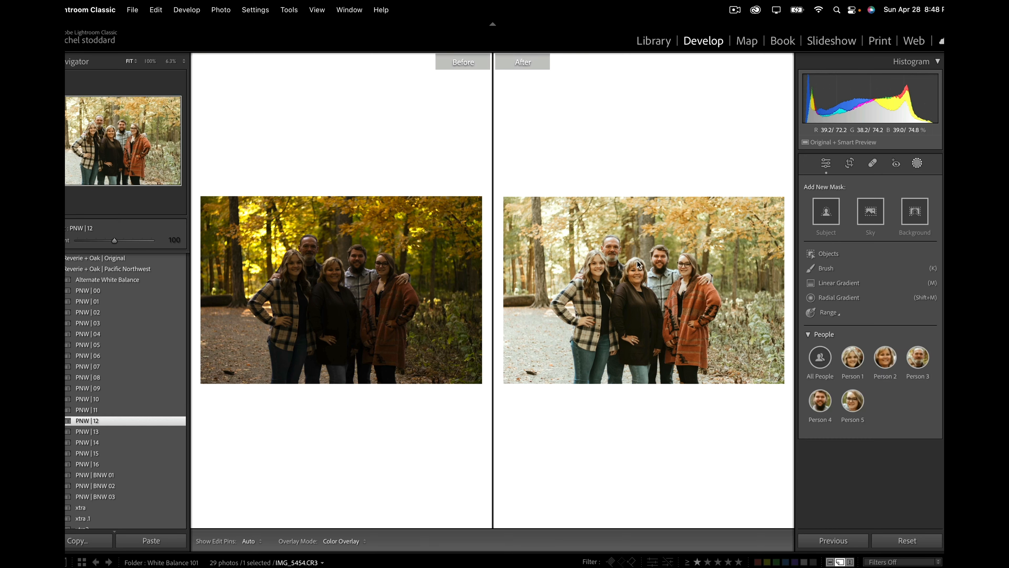
left_click(850, 297)
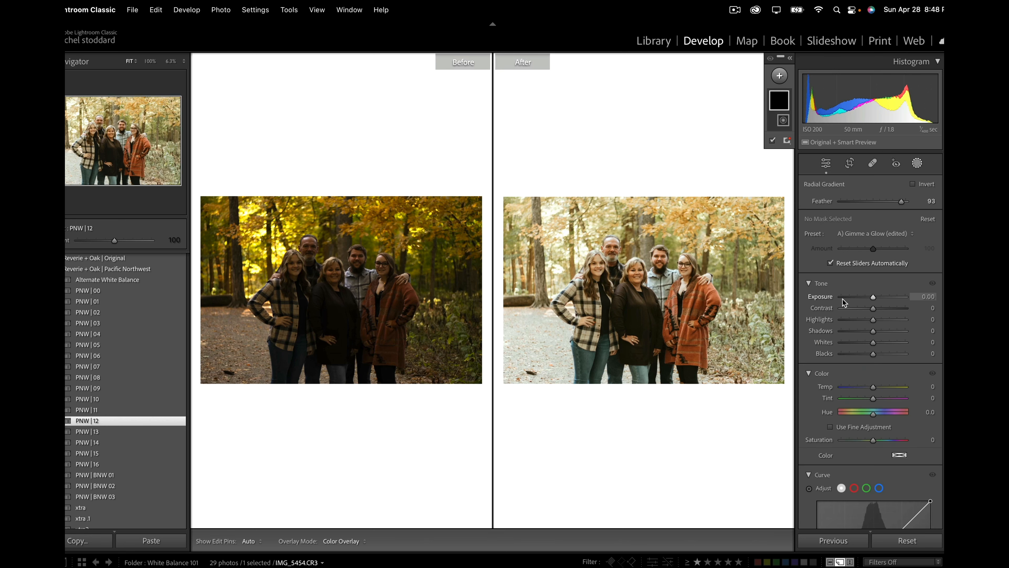
left_click_drag(634, 275, 655, 297)
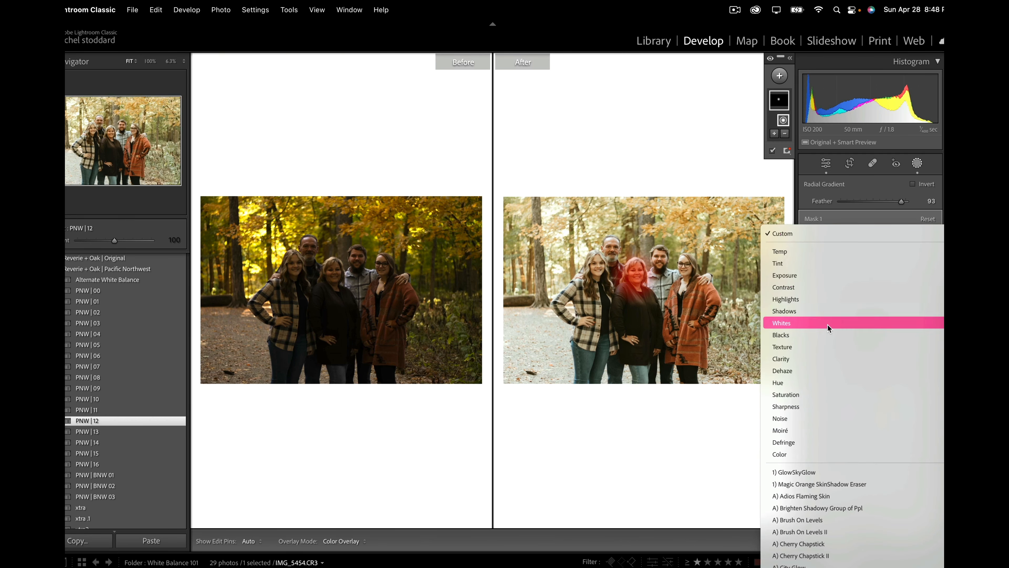
left_click(812, 482)
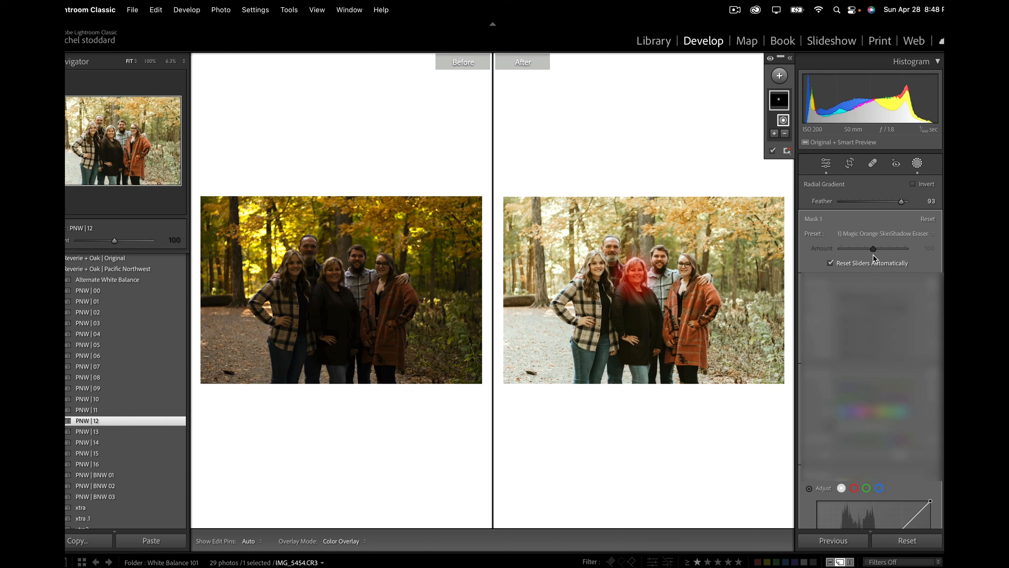
left_click_drag(873, 254, 861, 251)
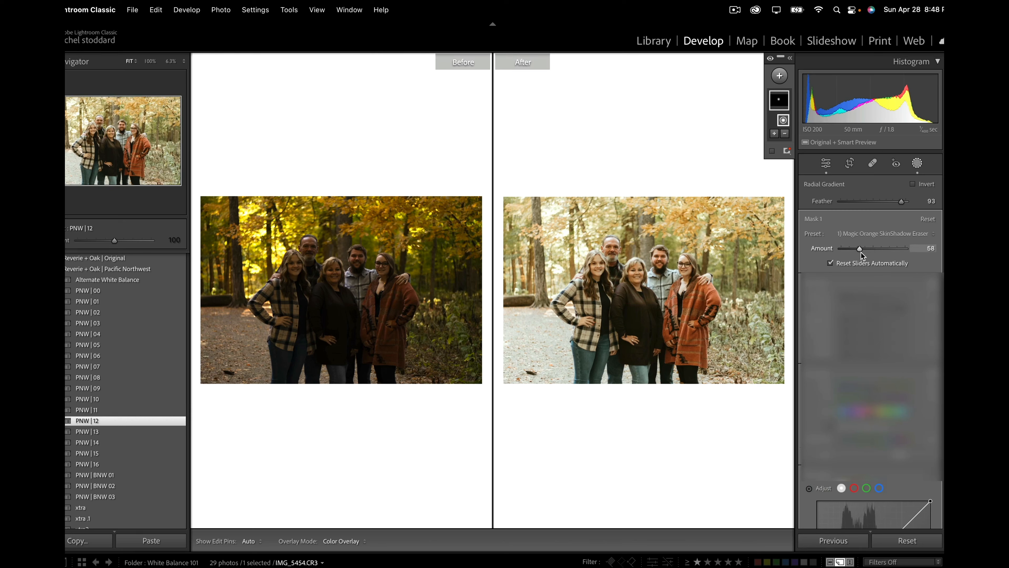
Step: Fine-tune the autumn family photo's overall tint to about +12 and leave the masking tool
scroll(875, 404, "down", 12)
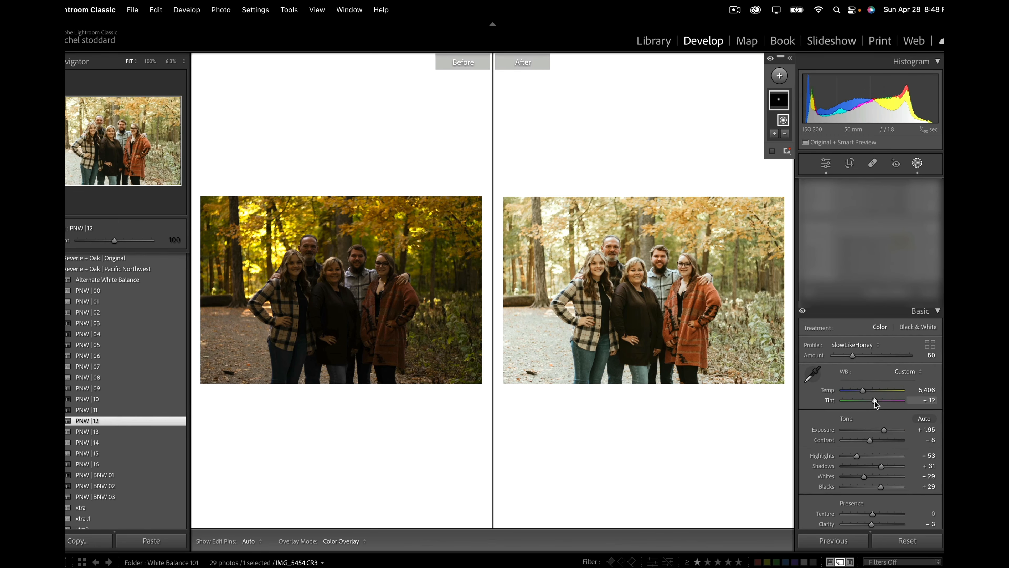
left_click_drag(876, 403, 875, 399)
left_click_drag(877, 403, 876, 403)
left_click(917, 164)
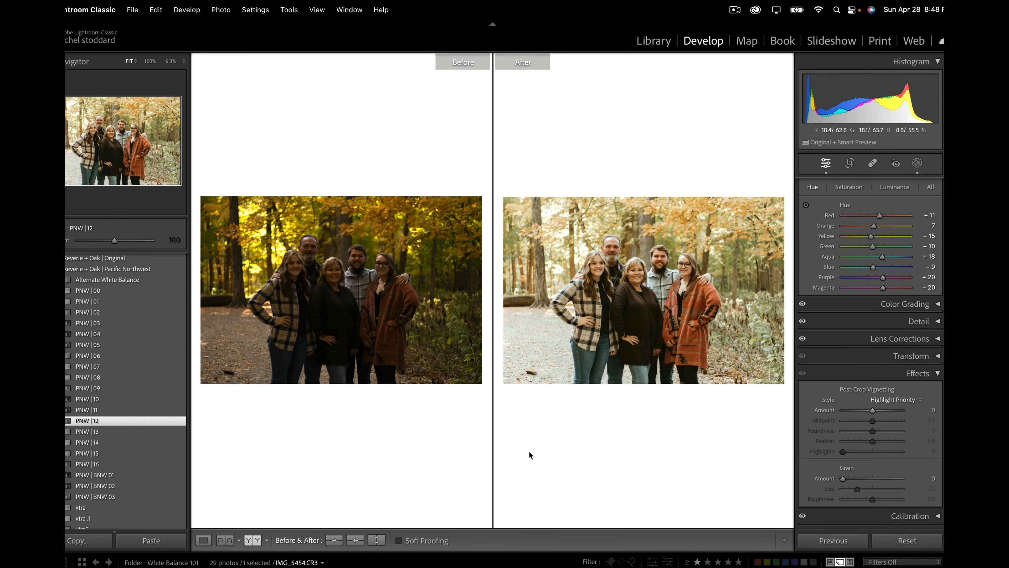
Step: Open the photo of the couple embracing in the field, apply the PNW | 12 preset, and warm the temperature
left_click(917, 165)
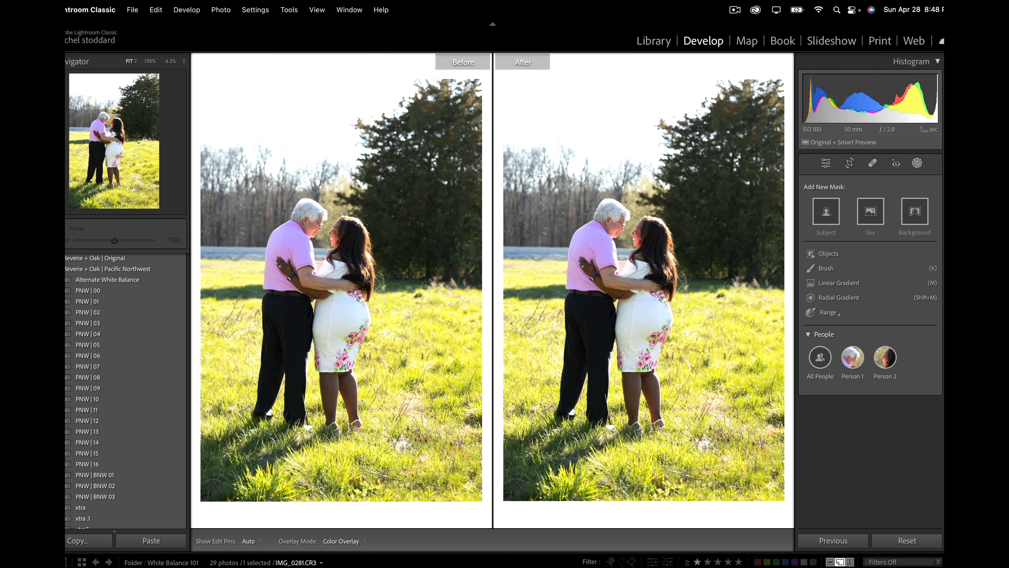
left_click(916, 163)
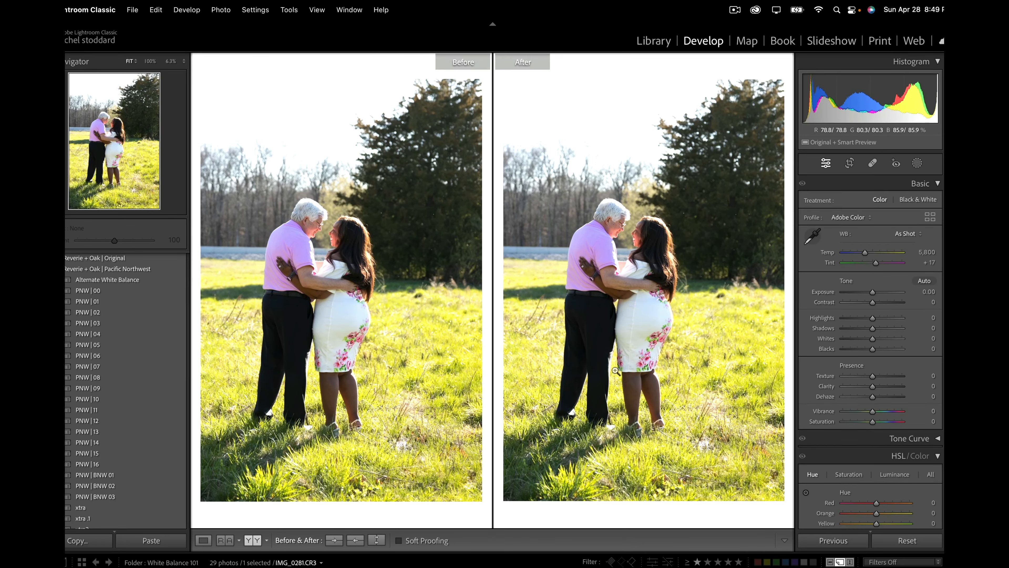
left_click(159, 420)
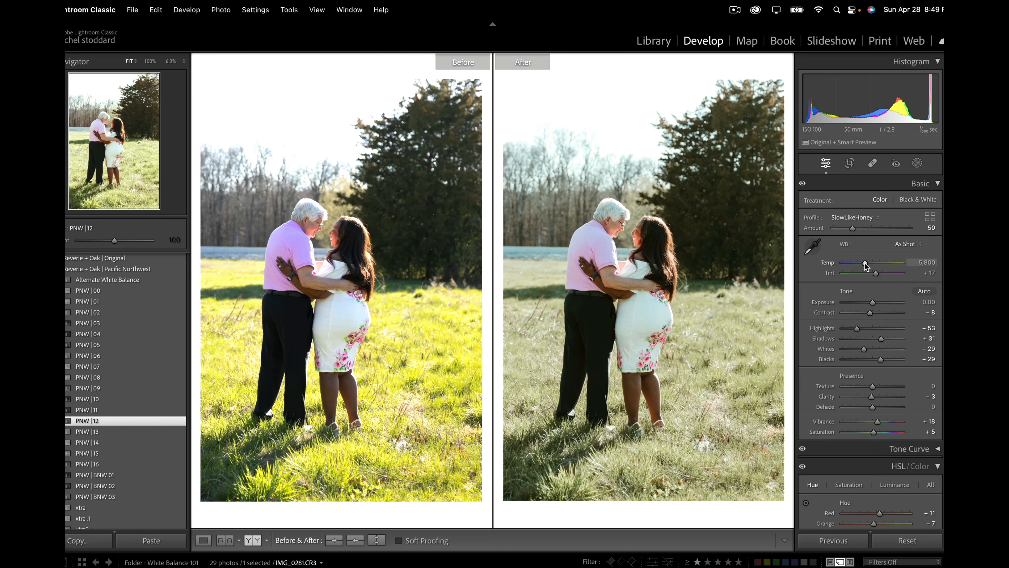
left_click_drag(864, 263, 871, 268)
Step: Paint a brush mask over the couple's faces with brush size 4.1, feather 100, flow 100 and density 50
left_click(917, 163)
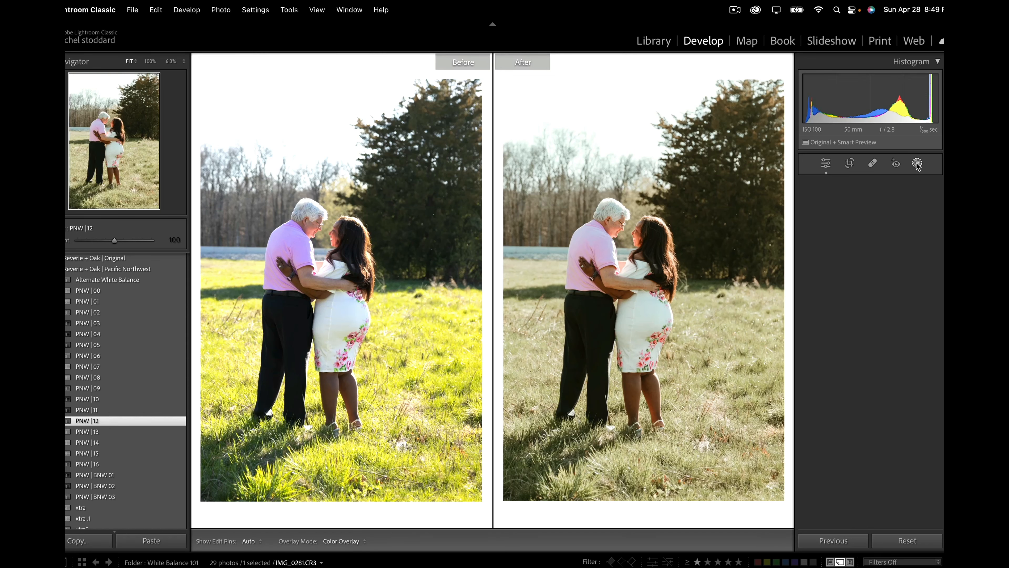
left_click(810, 255)
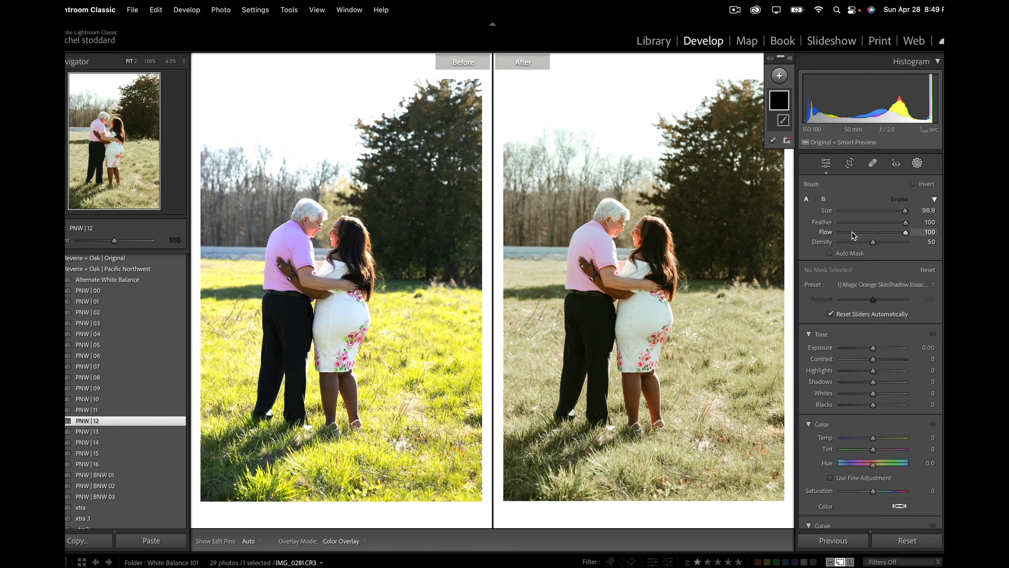
left_click(843, 211)
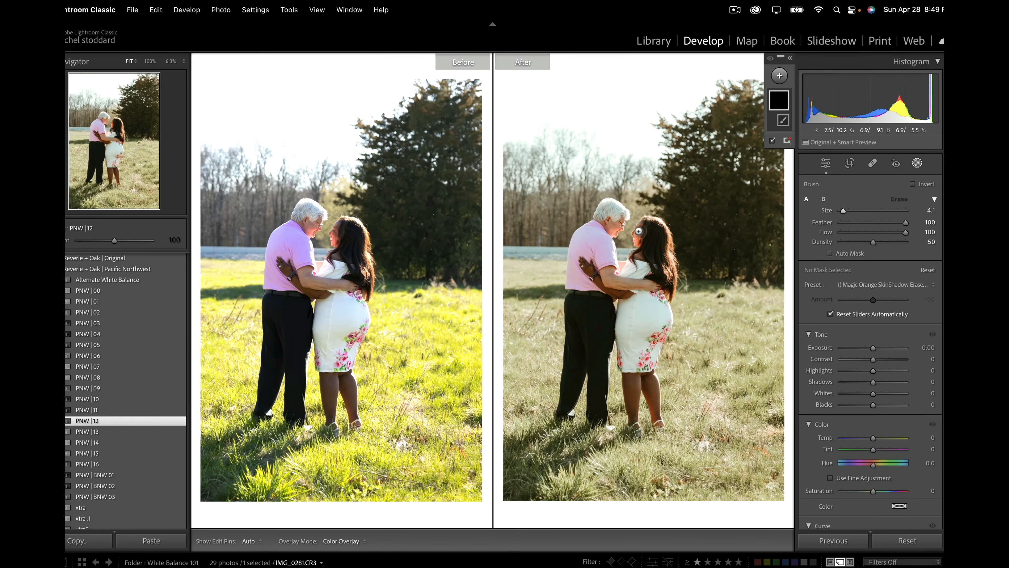
mouse_move(638, 231)
left_mouse_down()
mouse_move(634, 247)
mouse_move(638, 230)
left_mouse_up()
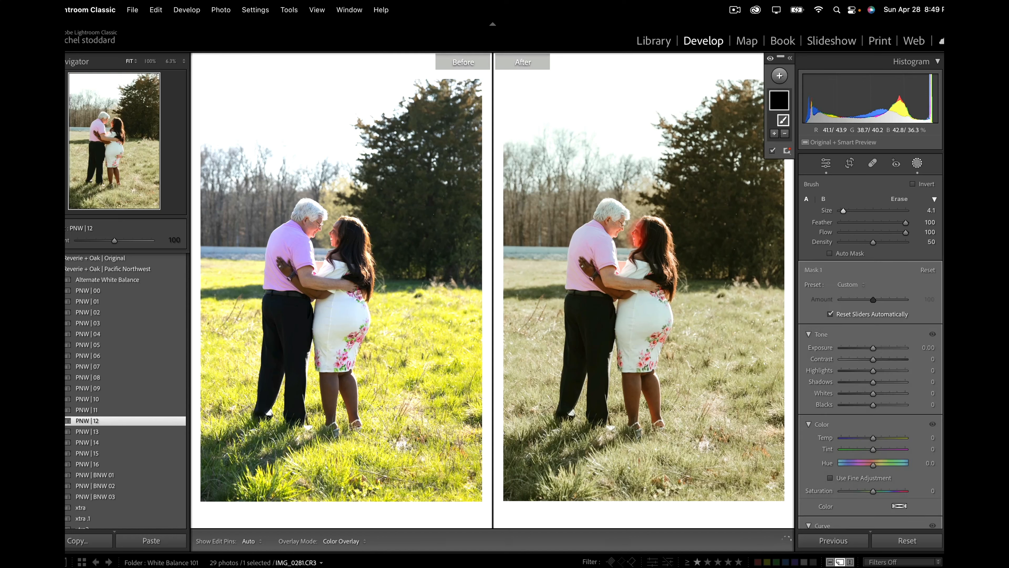
key("h")
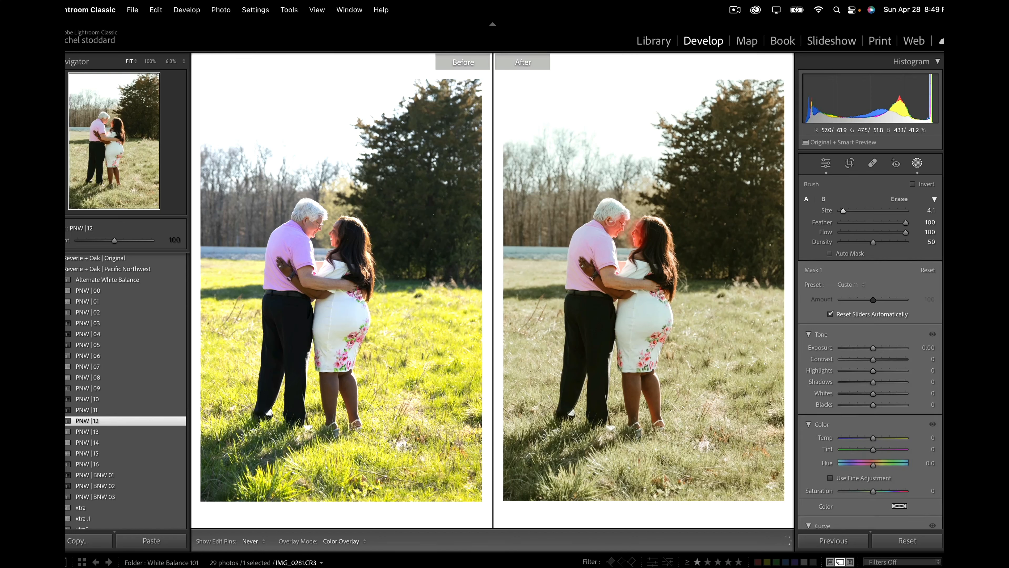
key("h")
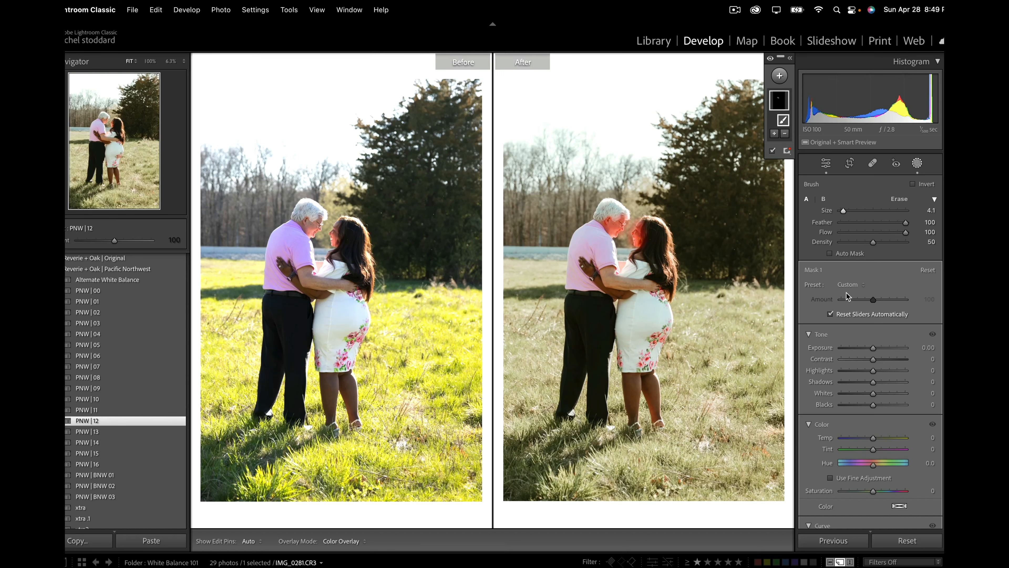
Step: Apply the A) Adios Flaming Skin preset to the couple's face mask and leave the masking tool
left_click(849, 283)
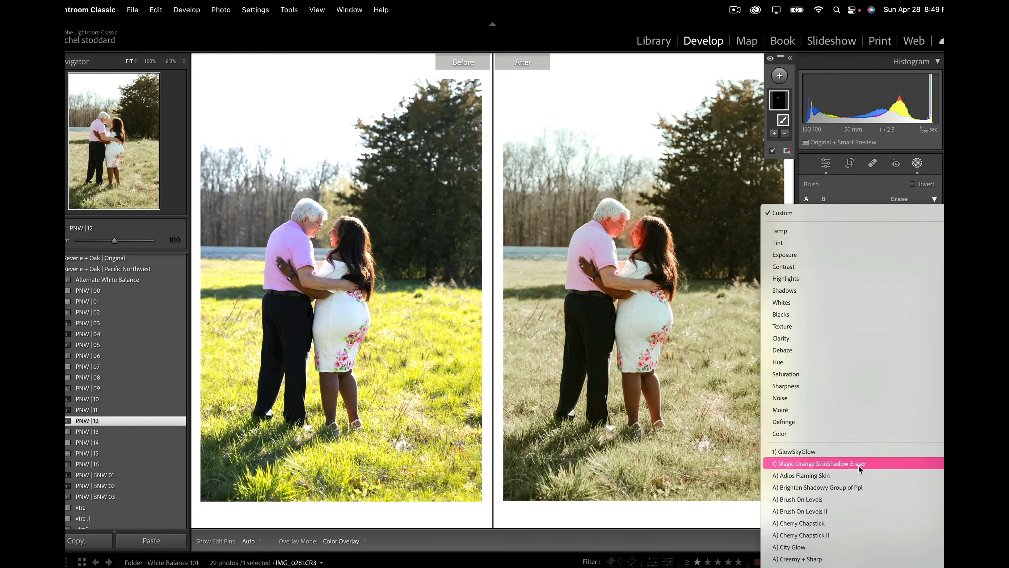
left_click(858, 475)
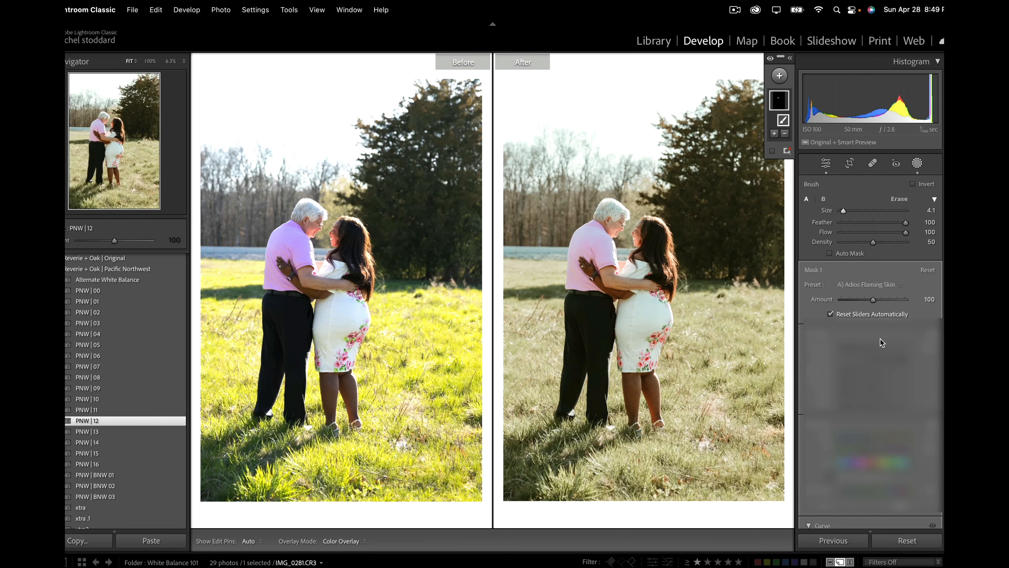
left_click_drag(875, 346, 875, 346)
left_click(917, 164)
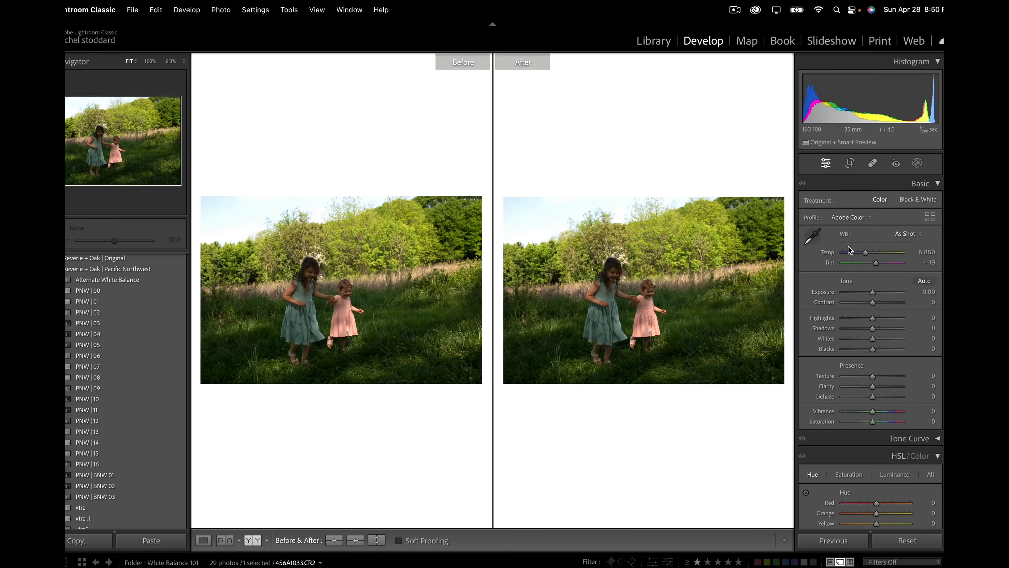
Step: Set the exposure of the two girls' meadow photo to +1.05, apply PNW | 12, and warm the temperature to 6,715
left_click_drag(872, 291, 878, 291)
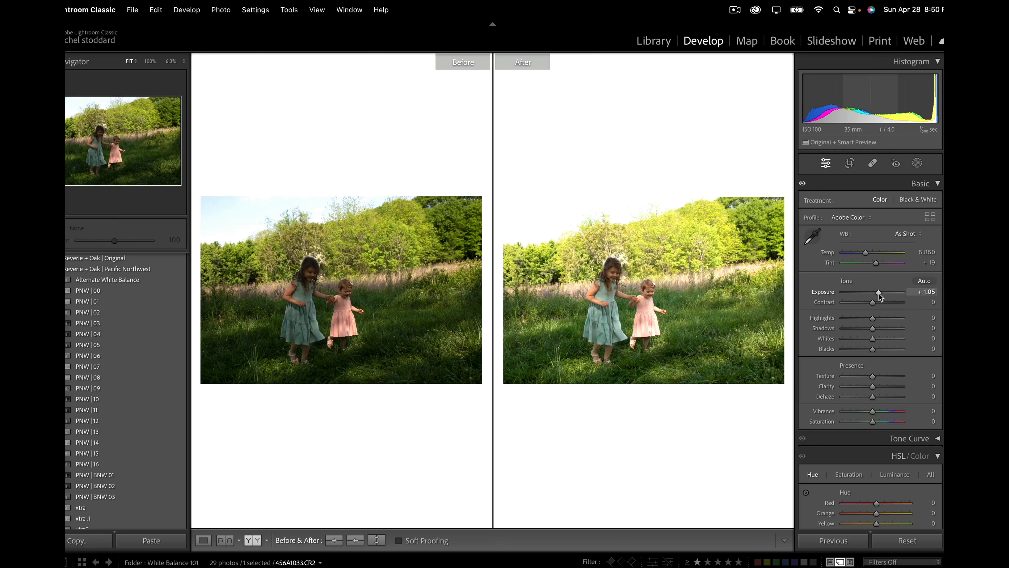
left_click(117, 420)
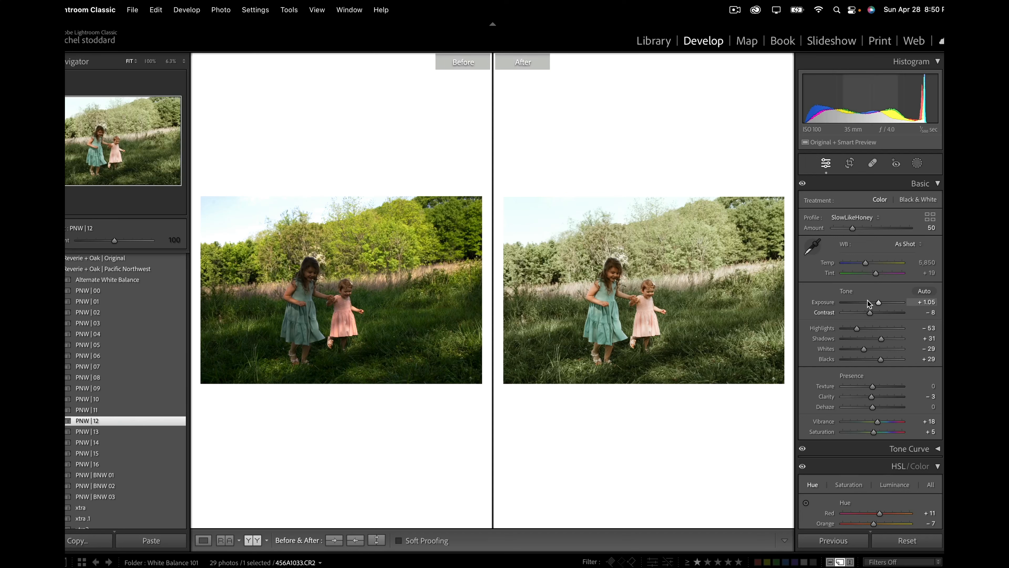
left_click_drag(866, 264, 870, 264)
Step: Compare both girls' skin up close before and after the edit, and raise the shadows to +75
left_click(638, 278)
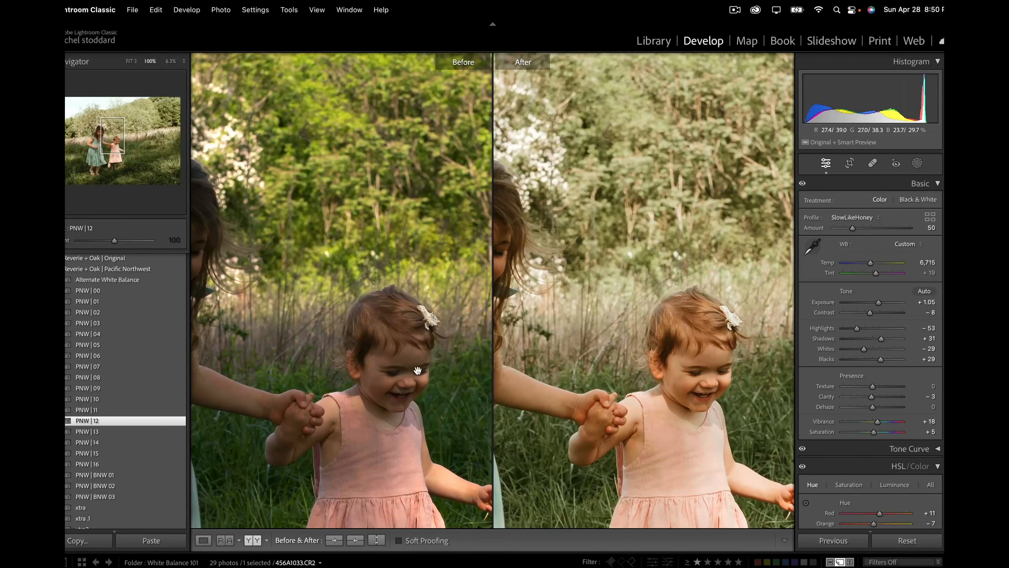
left_click_drag(293, 409, 461, 415)
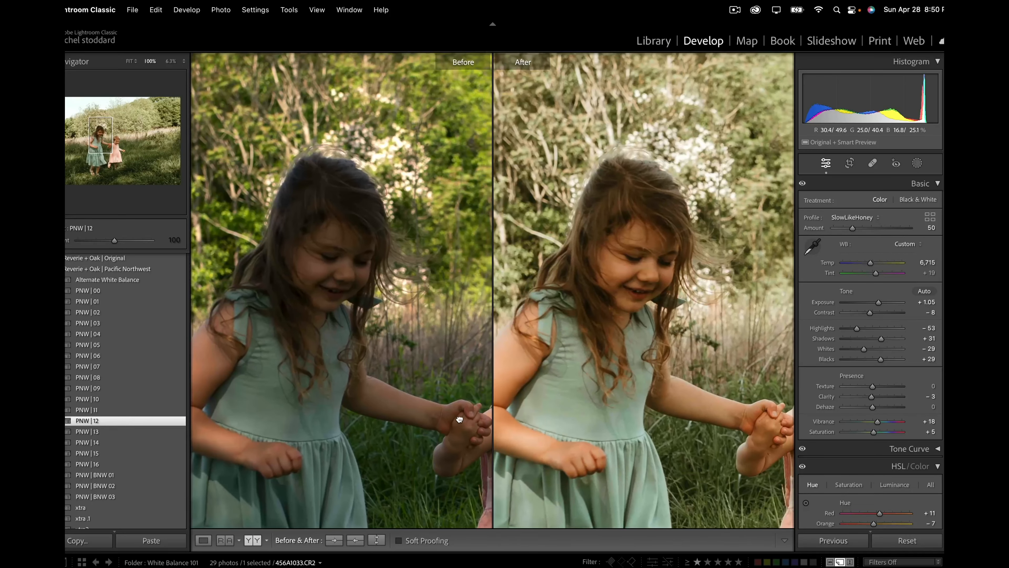
left_click(687, 385)
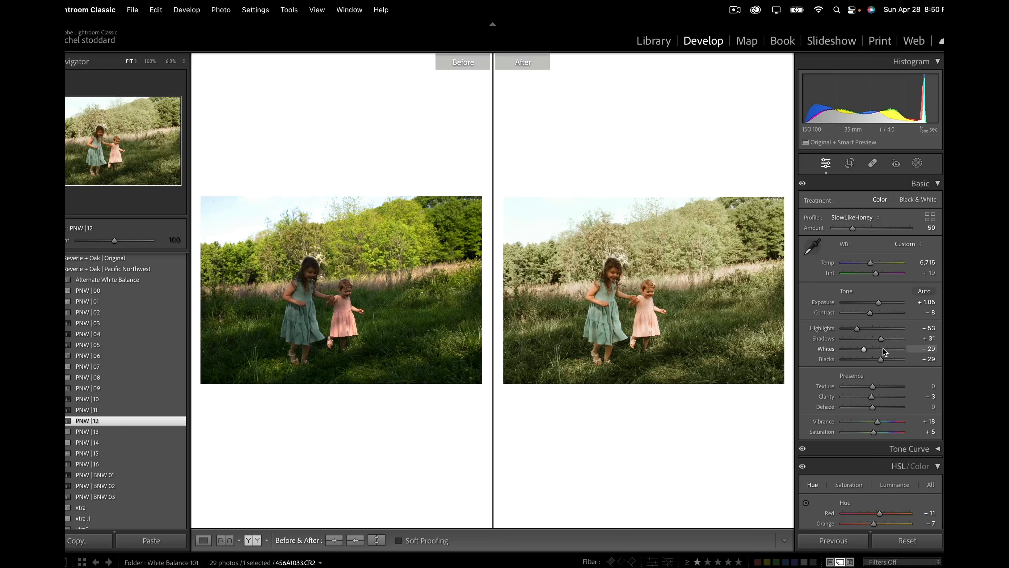
left_click_drag(880, 338, 895, 341)
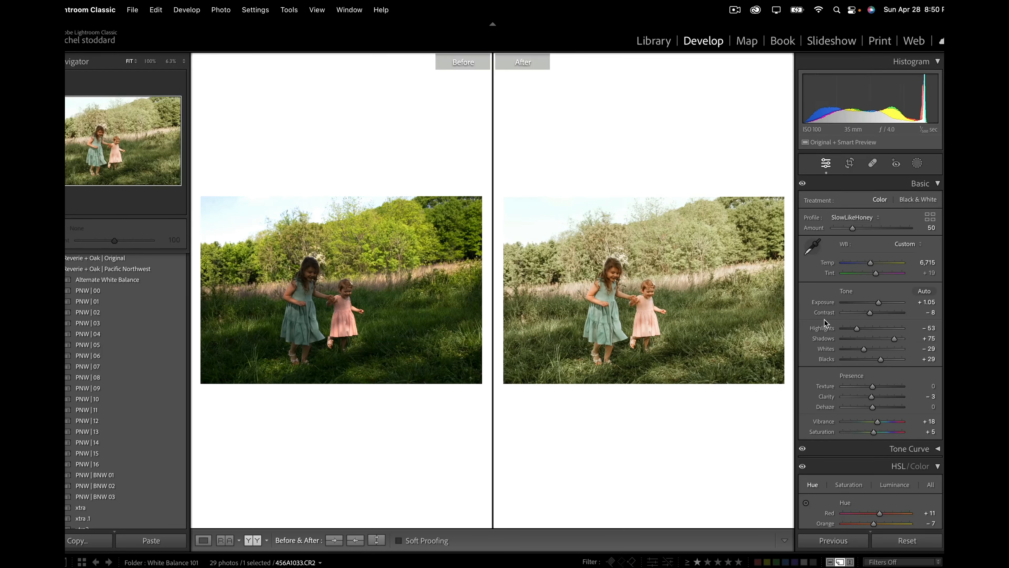
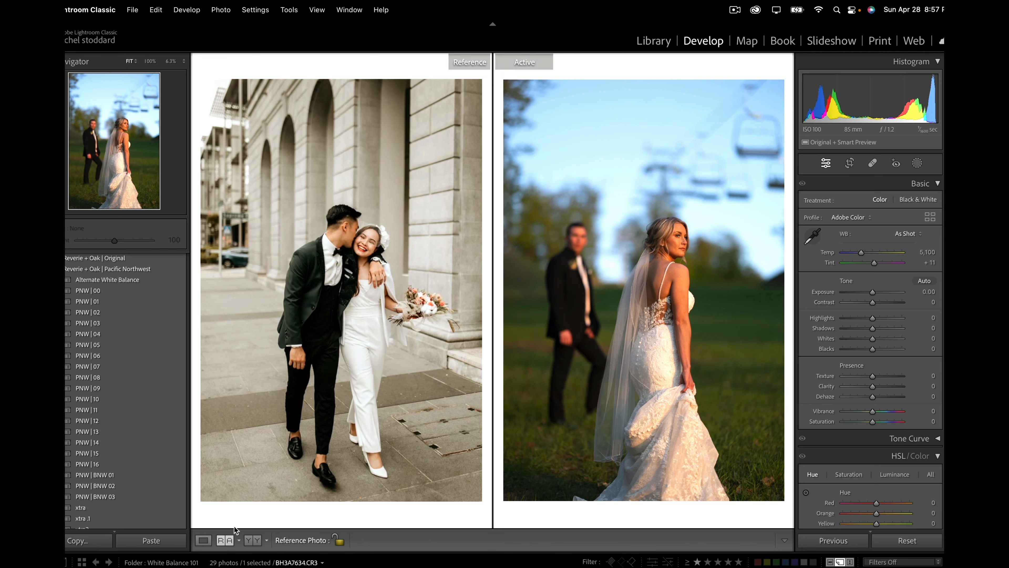
Step: Show the bride and groom's ski-lift photo as a side-by-side before/after comparison and apply the PNW | 10 preset
left_click(256, 539)
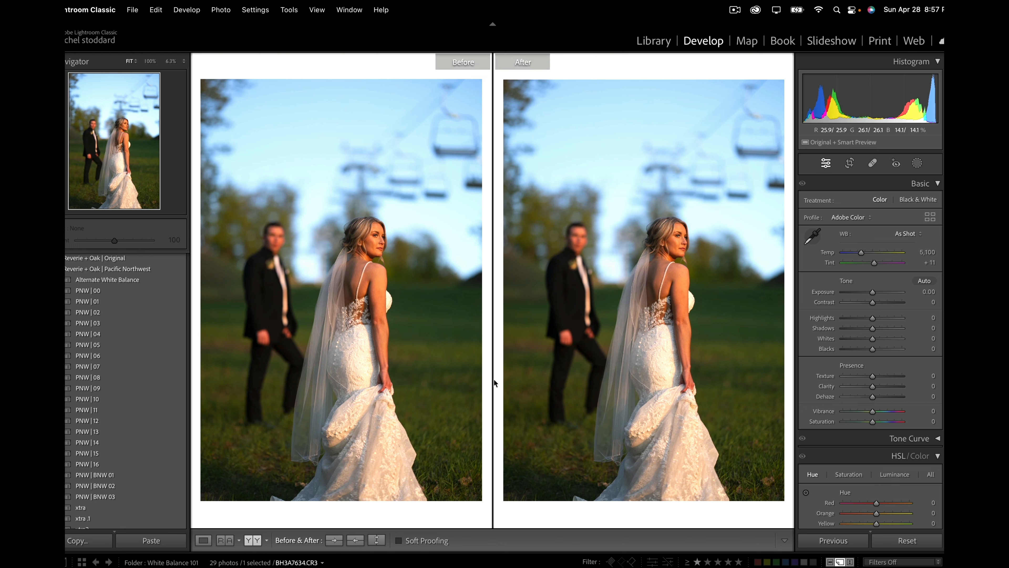
left_click(134, 399)
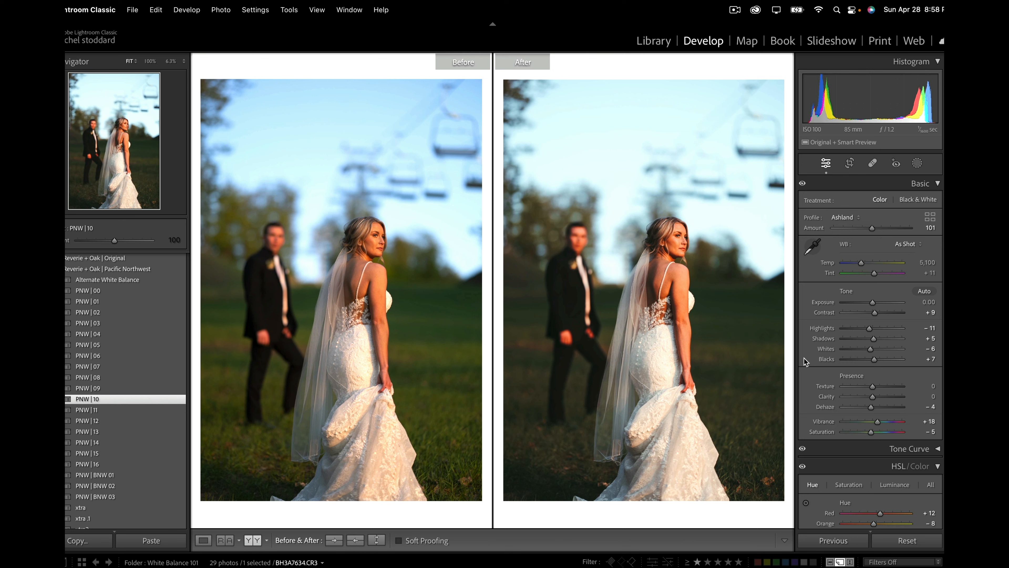
Step: Reduce the orange saturation to -34 and shift the orange hue to +9 in the HSL adjustments
scroll(854, 375, "down", 1)
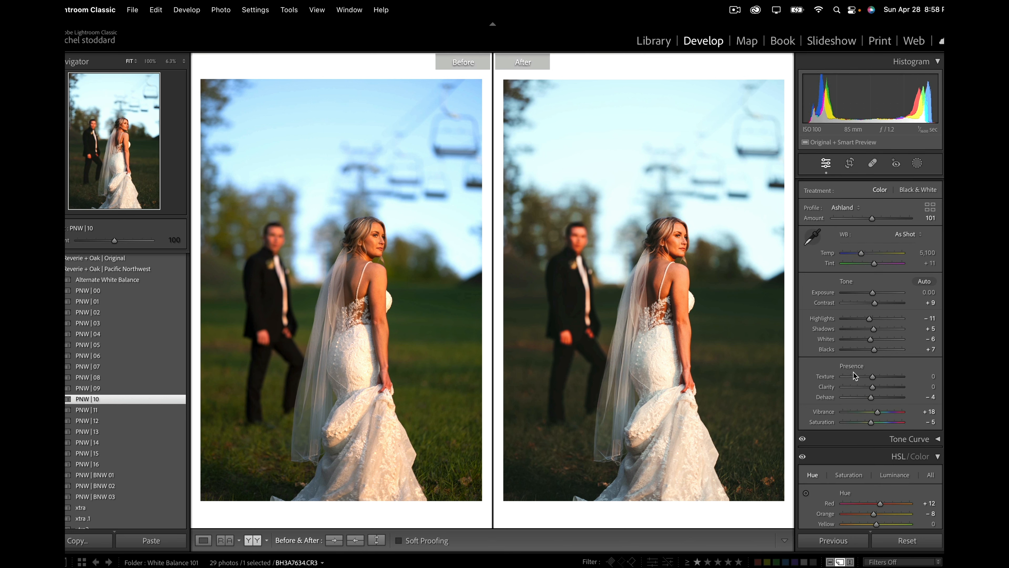
scroll(854, 376, "down", 10)
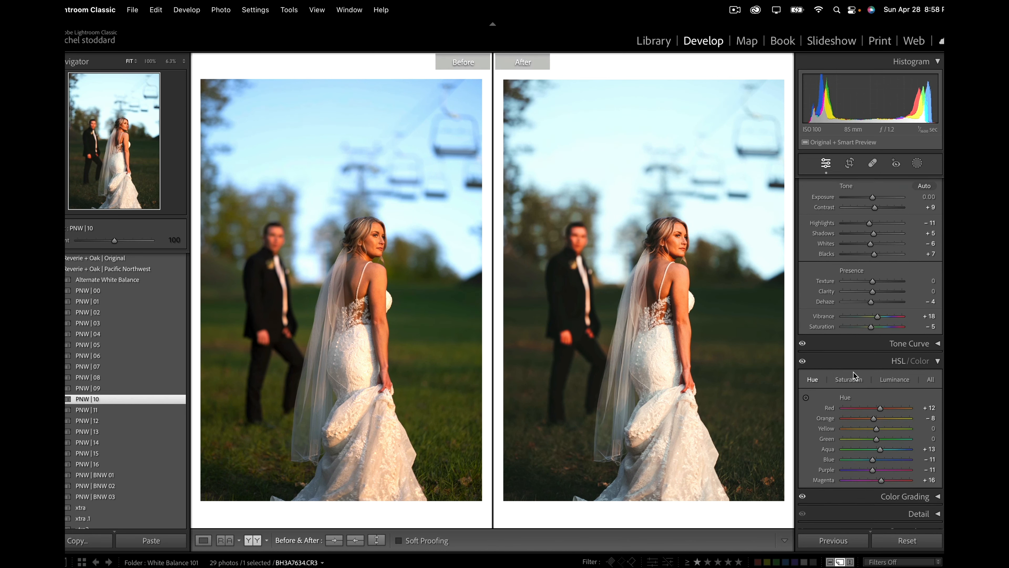
left_click(850, 381)
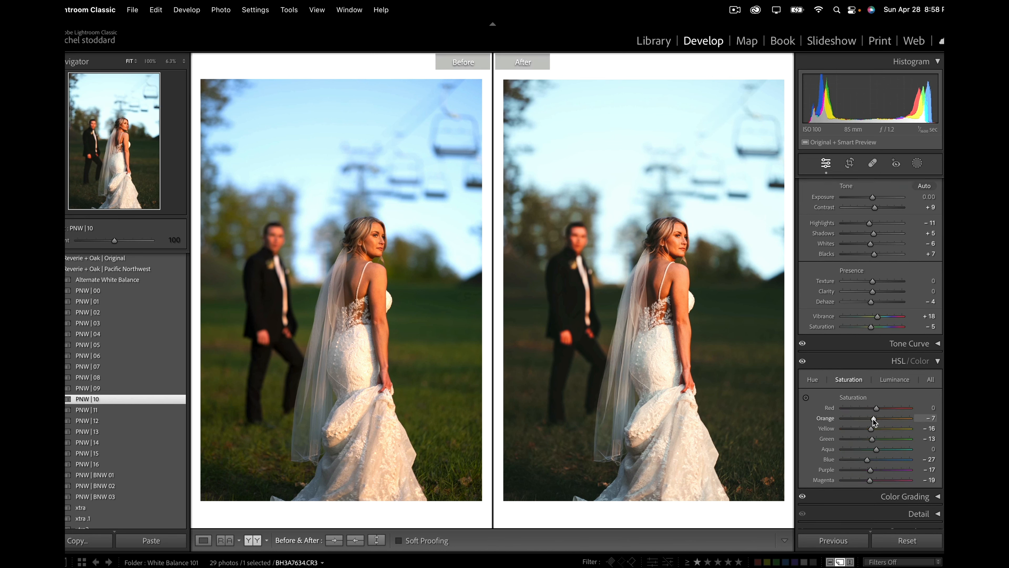
left_click_drag(869, 418, 864, 423)
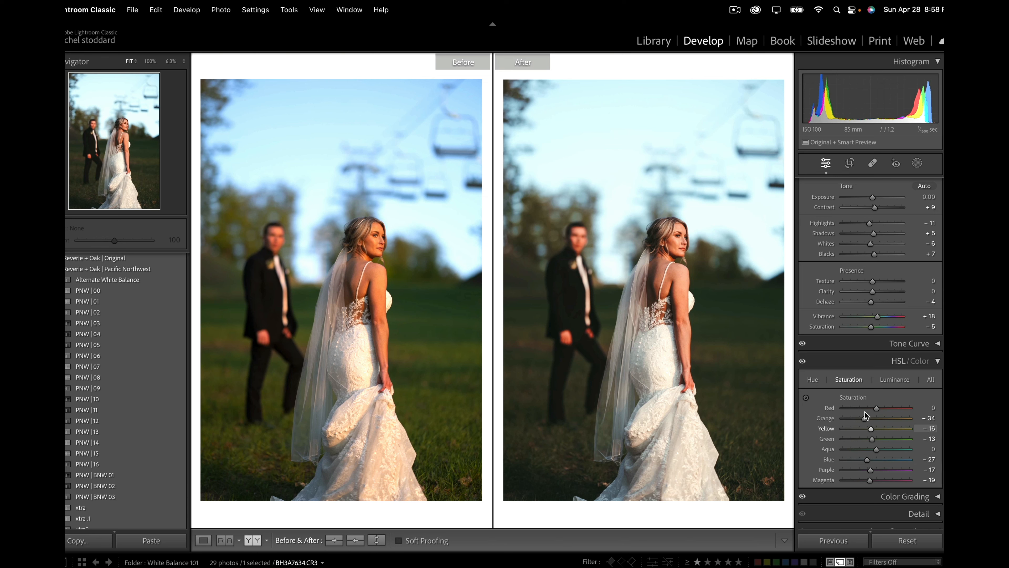
left_click(815, 380)
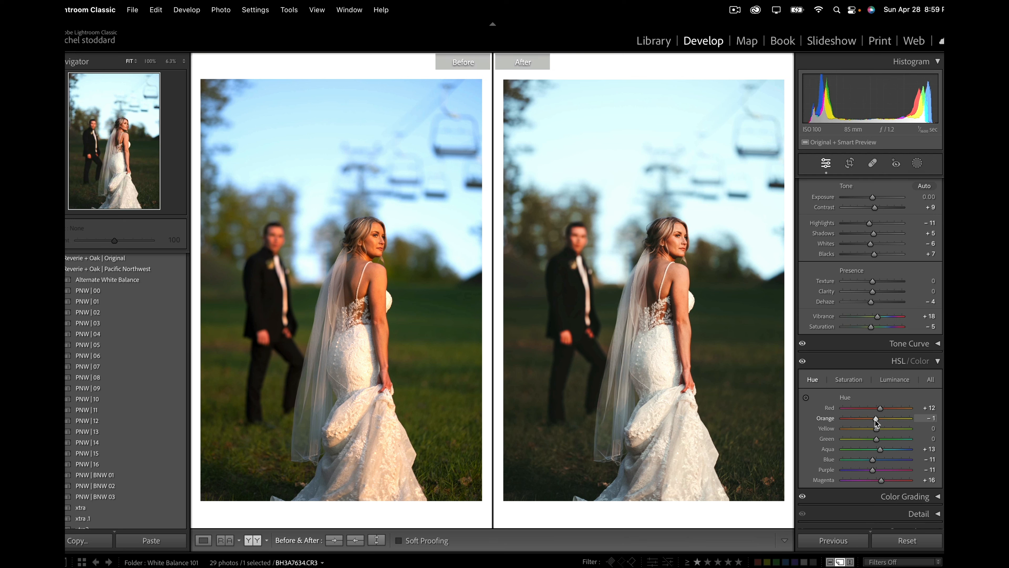
left_click_drag(877, 419, 879, 421)
Step: Crop the photo slightly tighter at its original aspect ratio, trimming the upper and left edges, and reposition the couple within the frame
left_click(917, 163)
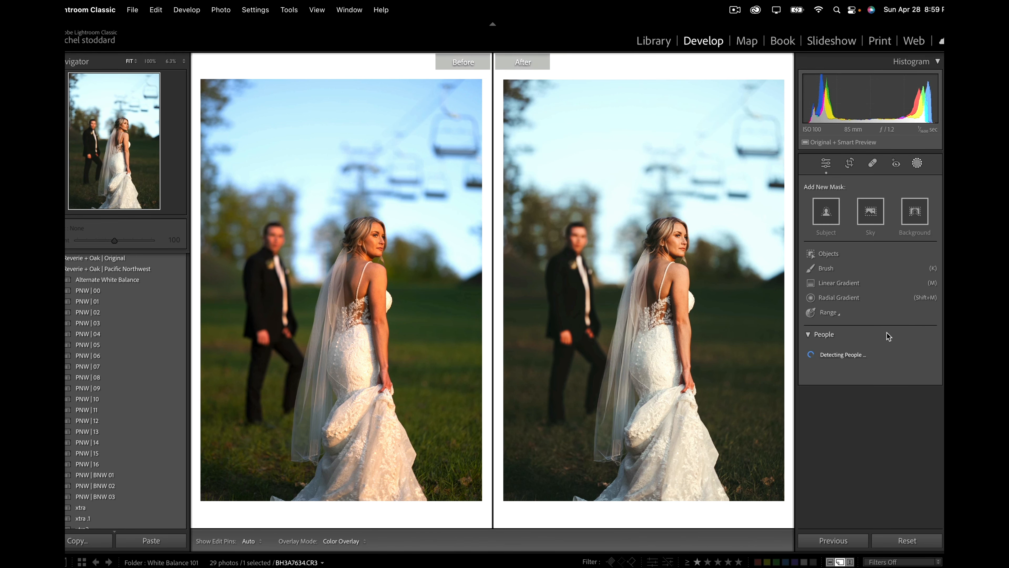
left_click(850, 163)
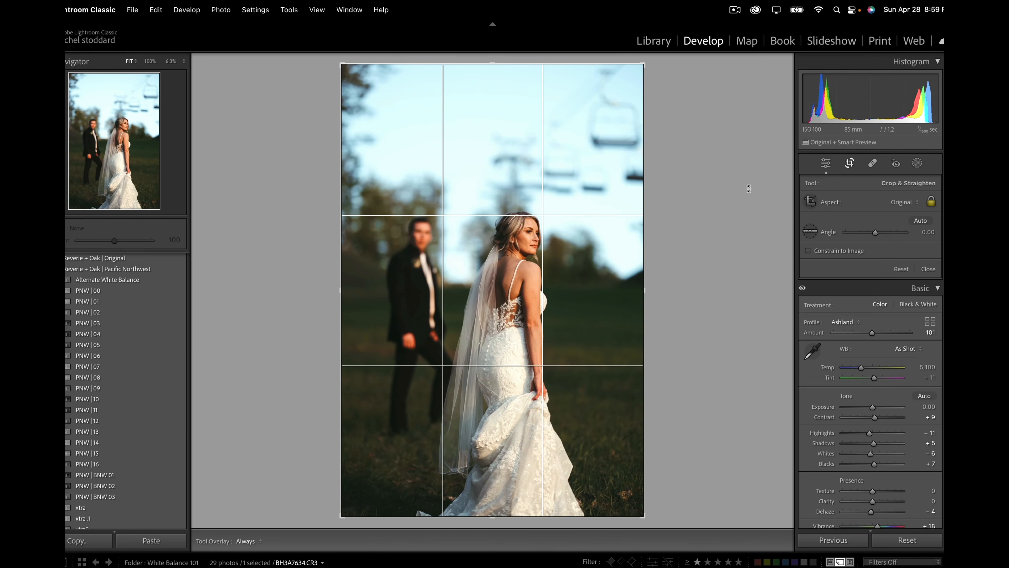
left_click_drag(341, 64, 348, 80)
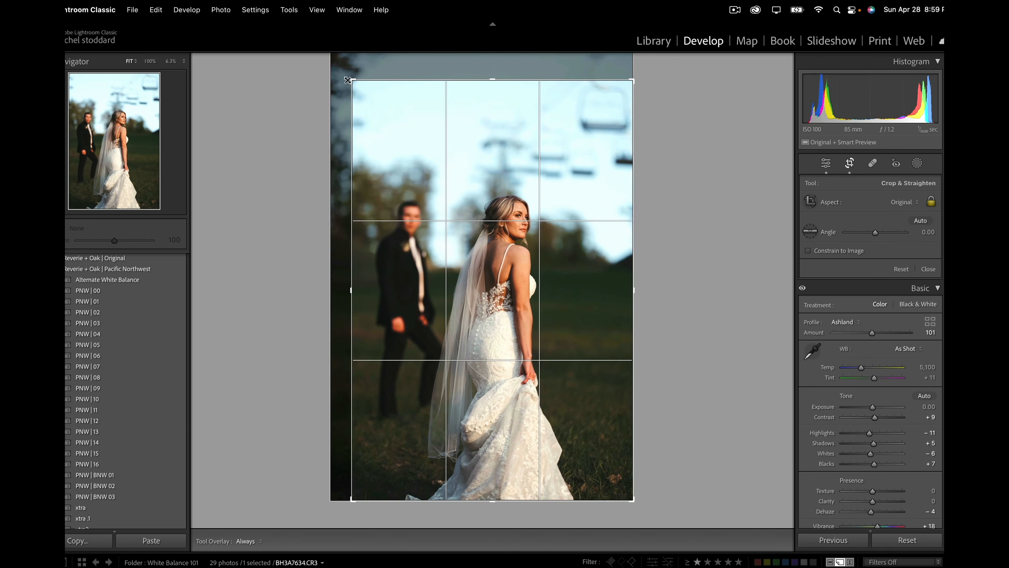
left_click_drag(408, 166, 410, 165)
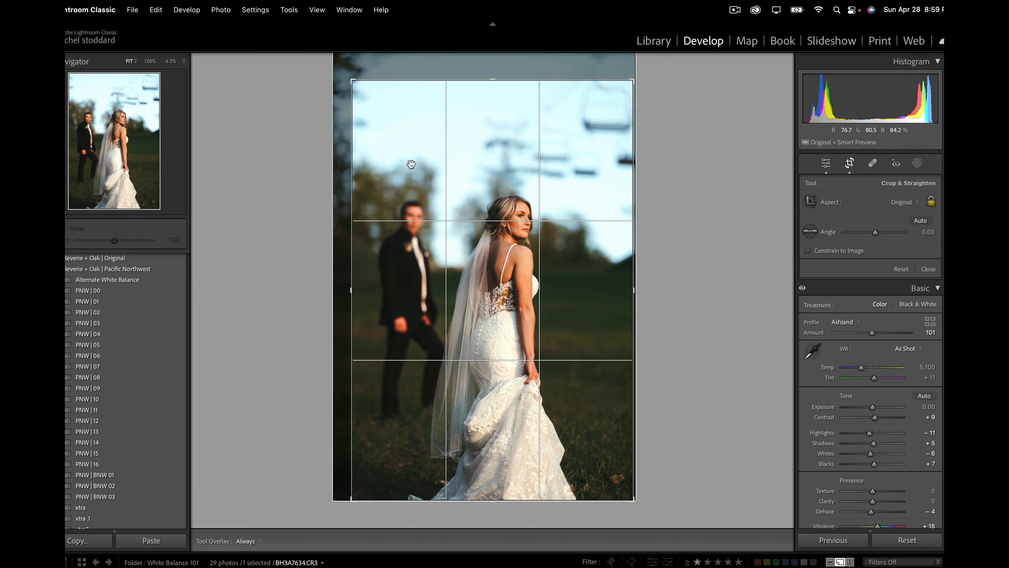
key("Return")
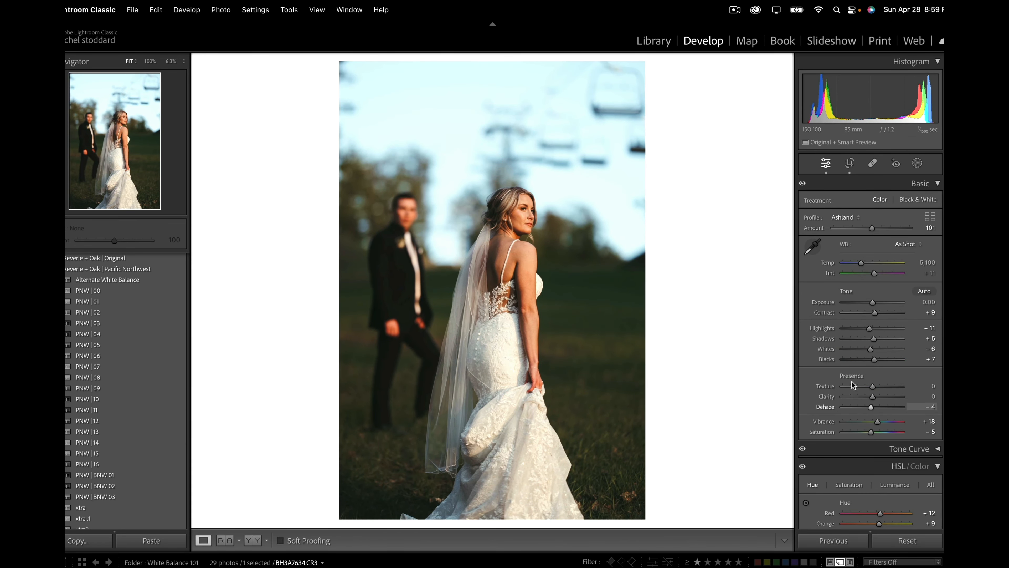
Step: Soften the photo by lowering clarity to -17 and warm the white balance temperature to 5,540
left_click_drag(873, 396, 867, 399)
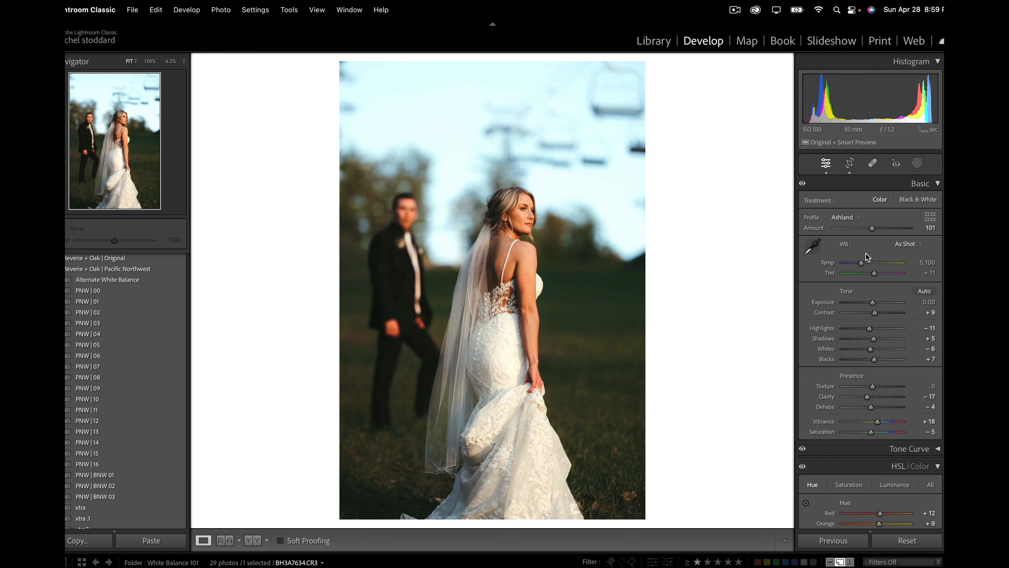
left_click_drag(861, 264, 863, 263)
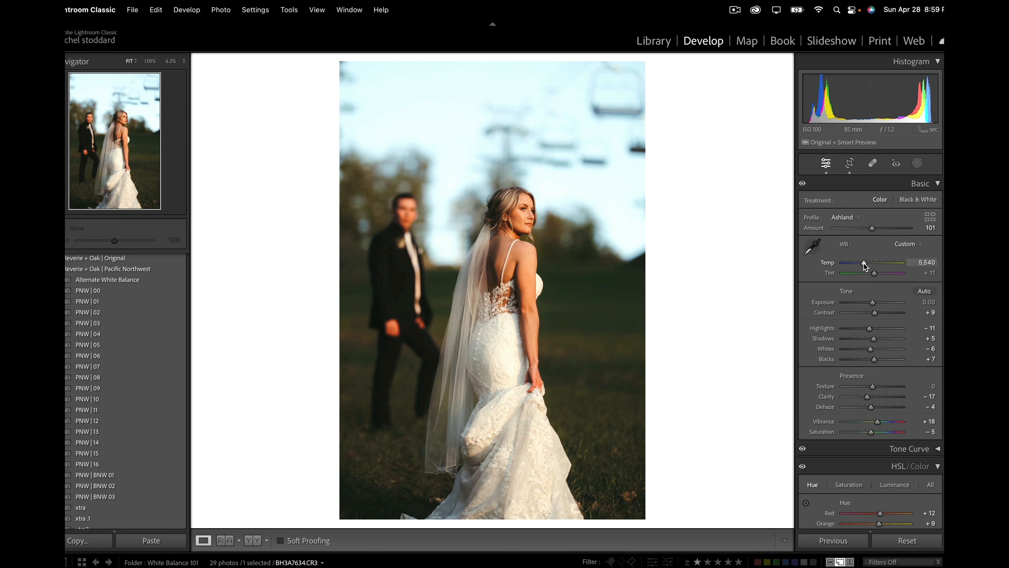